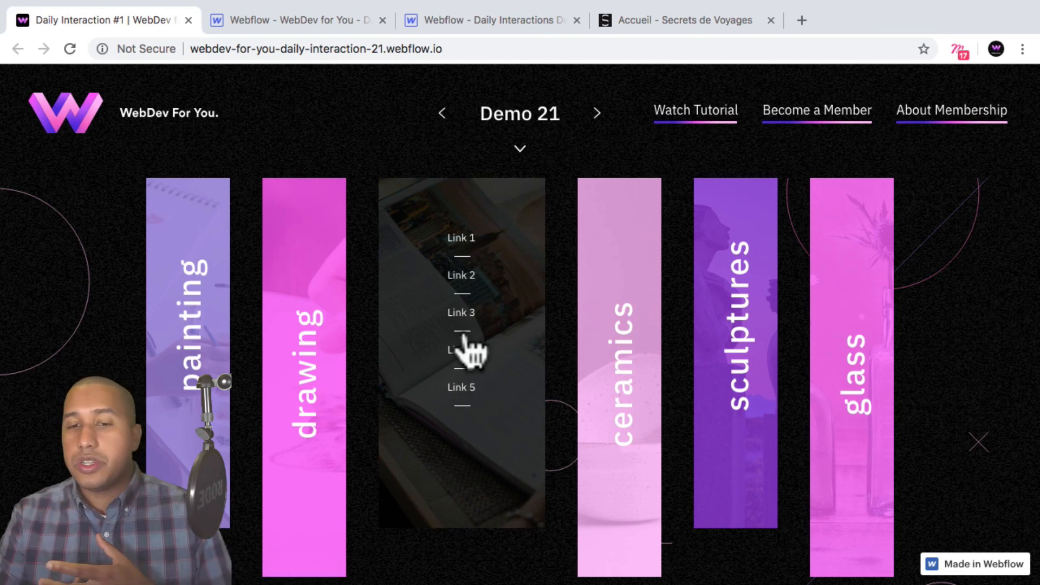
Review the Secrets de Voyages homepage down to its row of destination columns, then return to the Demo 21 page.
mouse_move(602, 279)
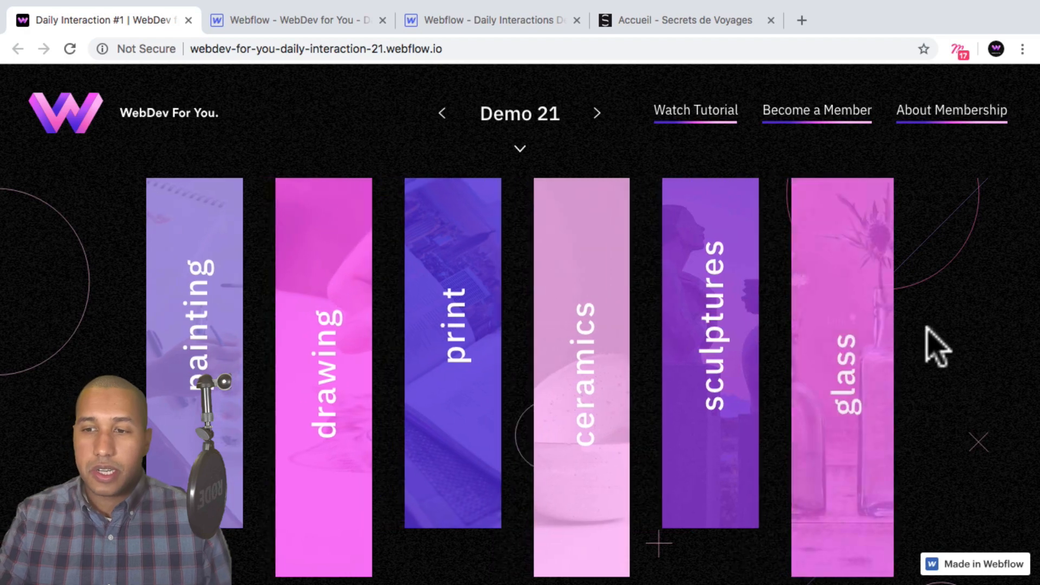
click(673, 19)
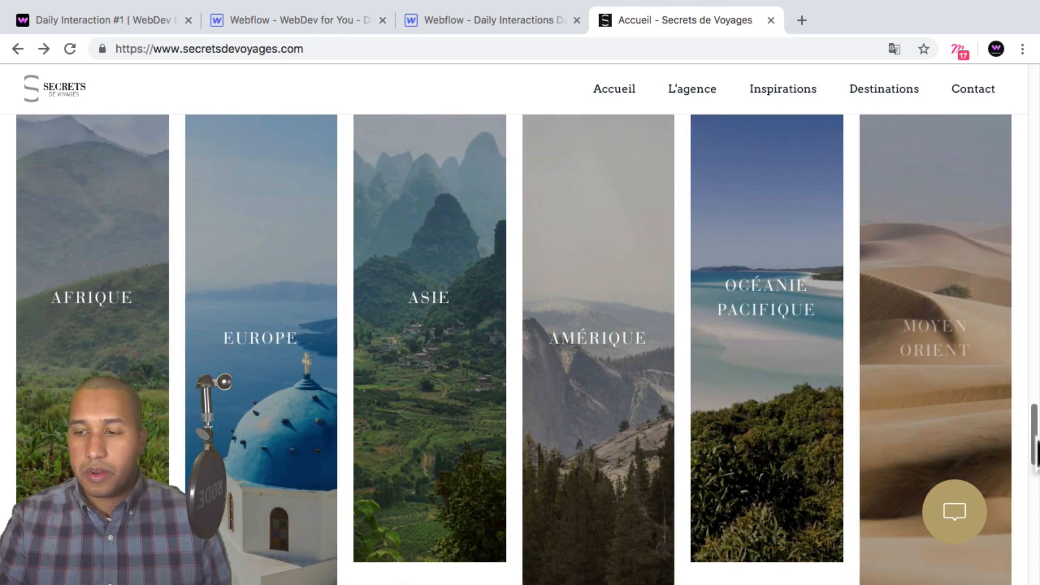
drag(1037, 450, 1033, 87)
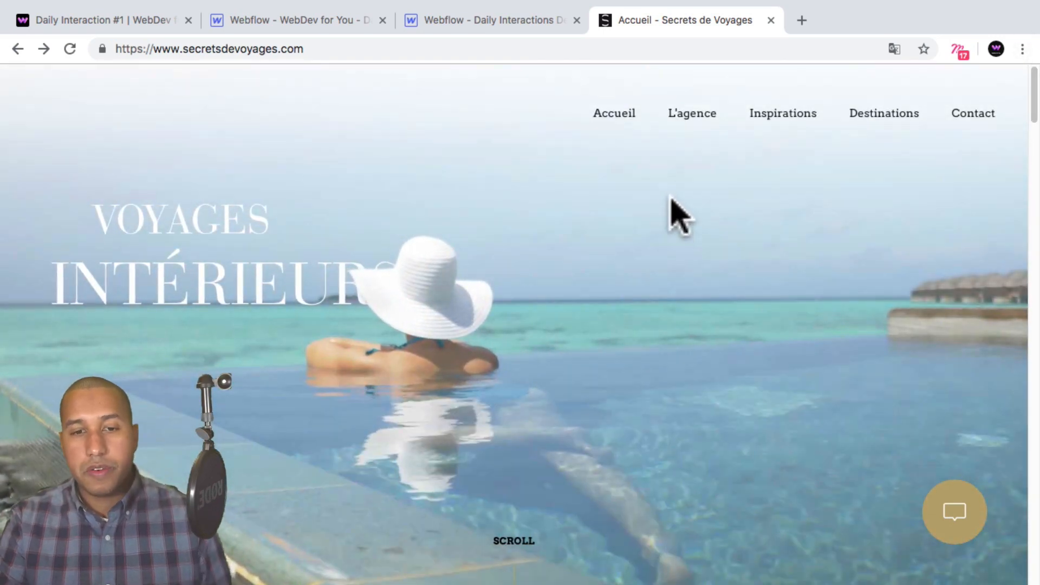
scroll(672, 216, down, 5)
scroll(674, 216, down, 6)
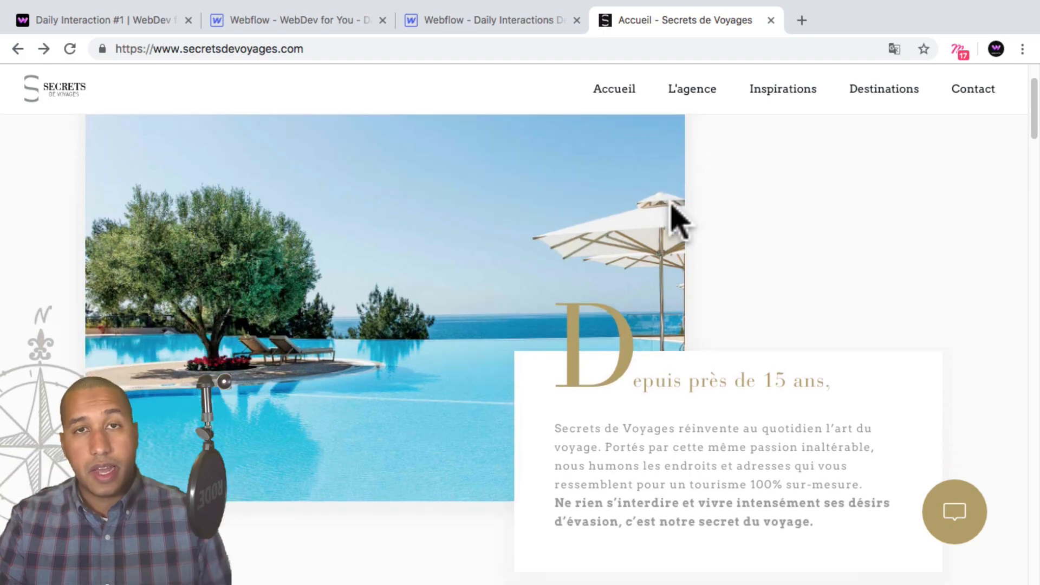
scroll(671, 211, down, 15)
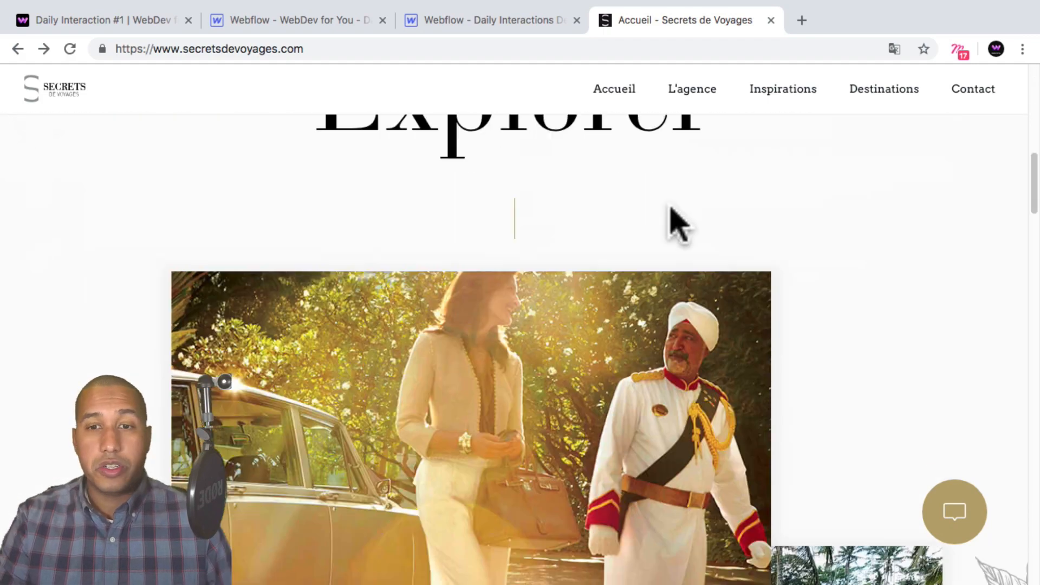
scroll(667, 214, down, 10)
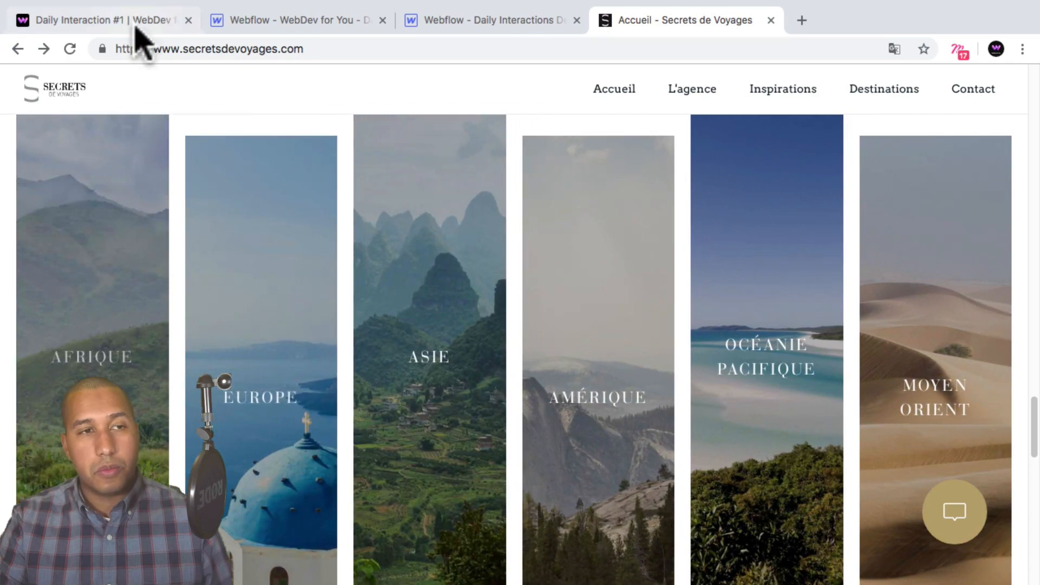
click(135, 24)
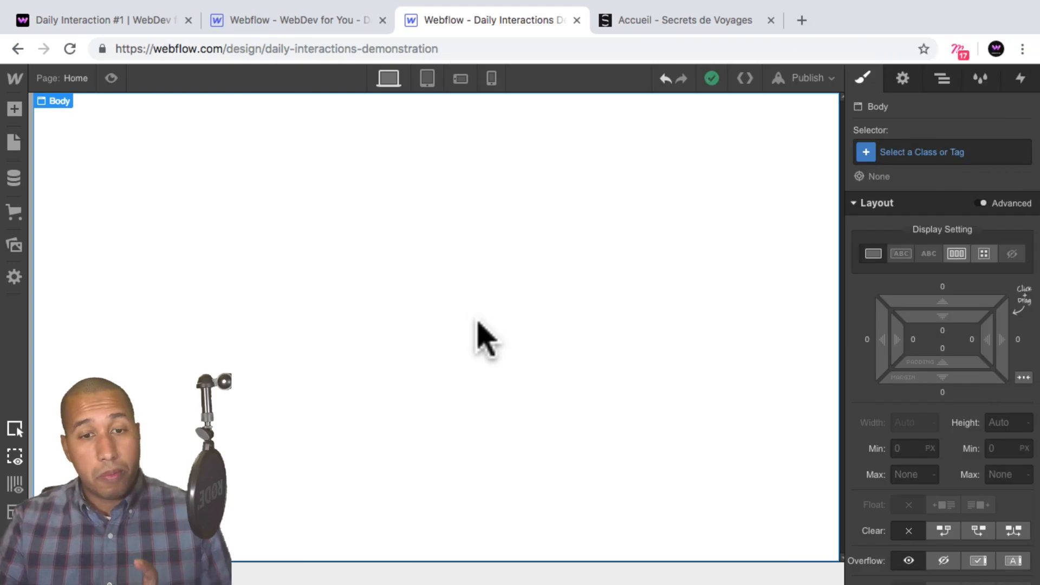
Create the class d-21-body and apply it to the page's Body element.
click(912, 153)
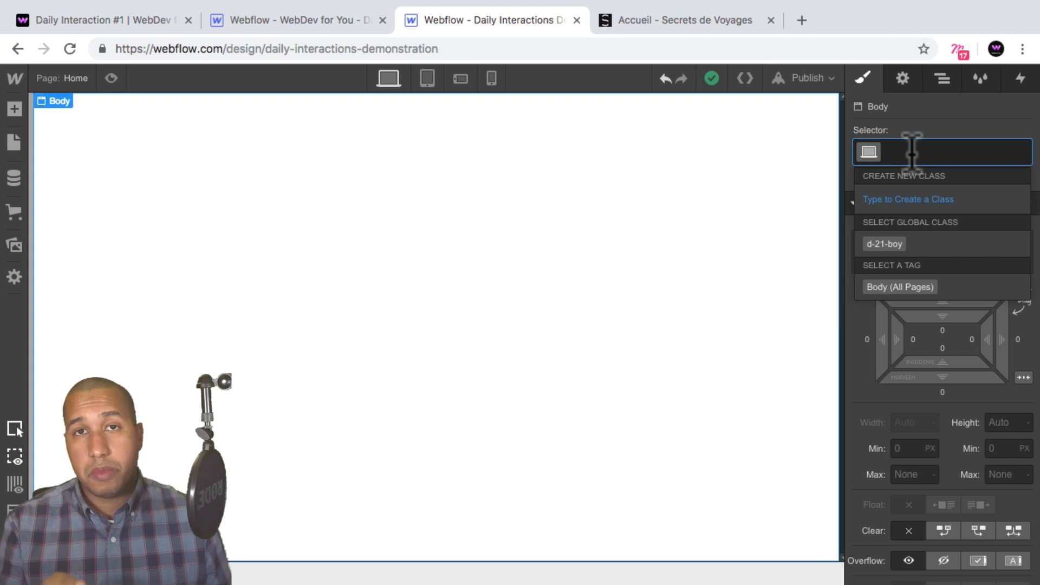
text(d-)
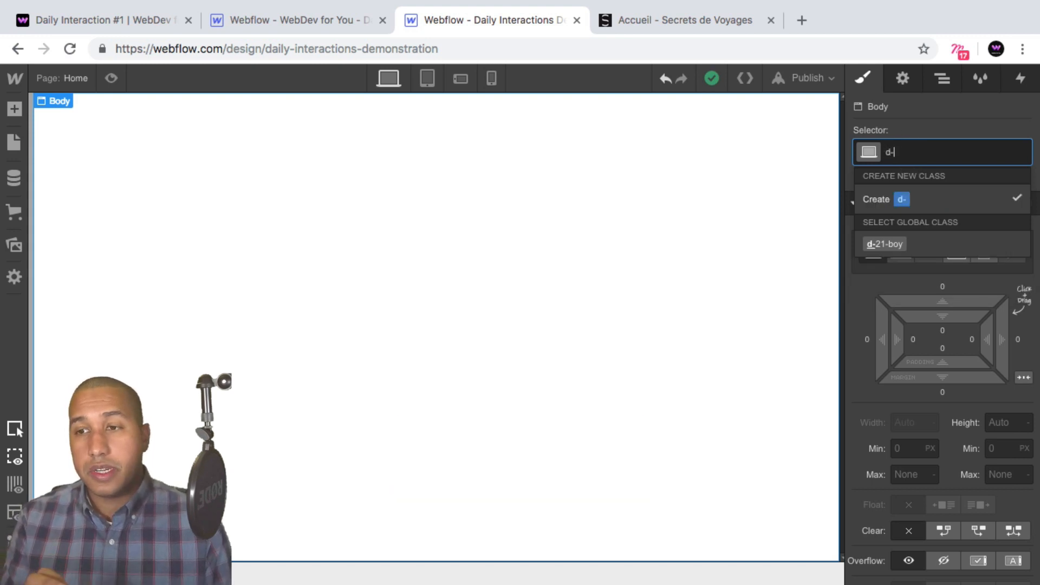
text(21-body)
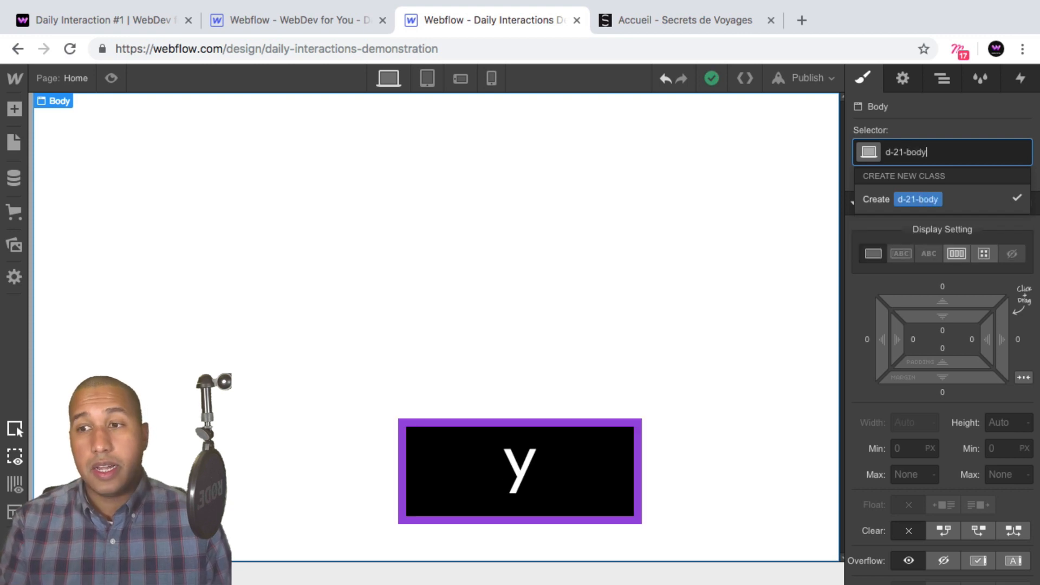
key(Return)
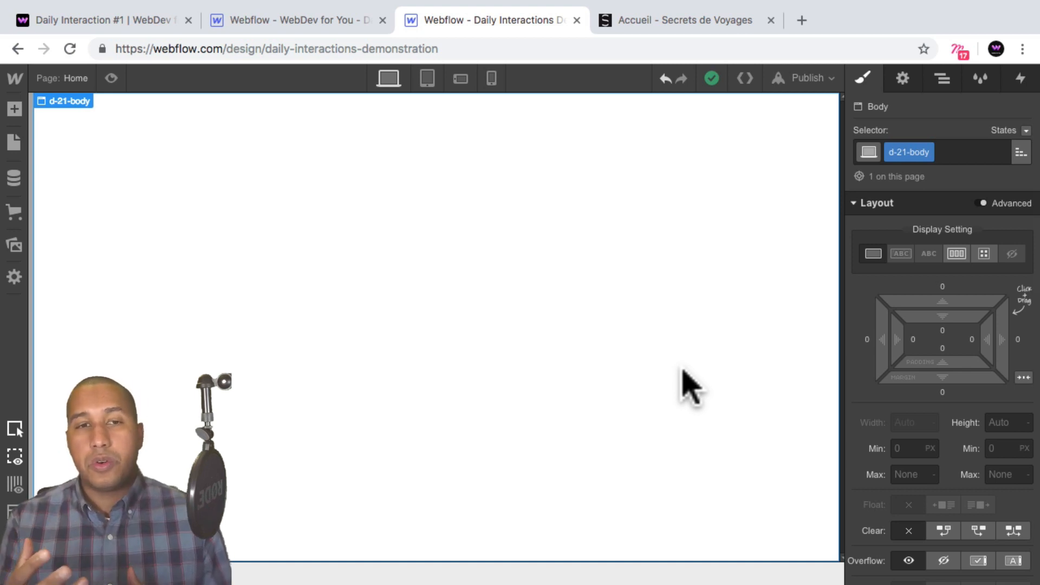
Add a Section to the page body and give it the new class d-21-section.
click(14, 109)
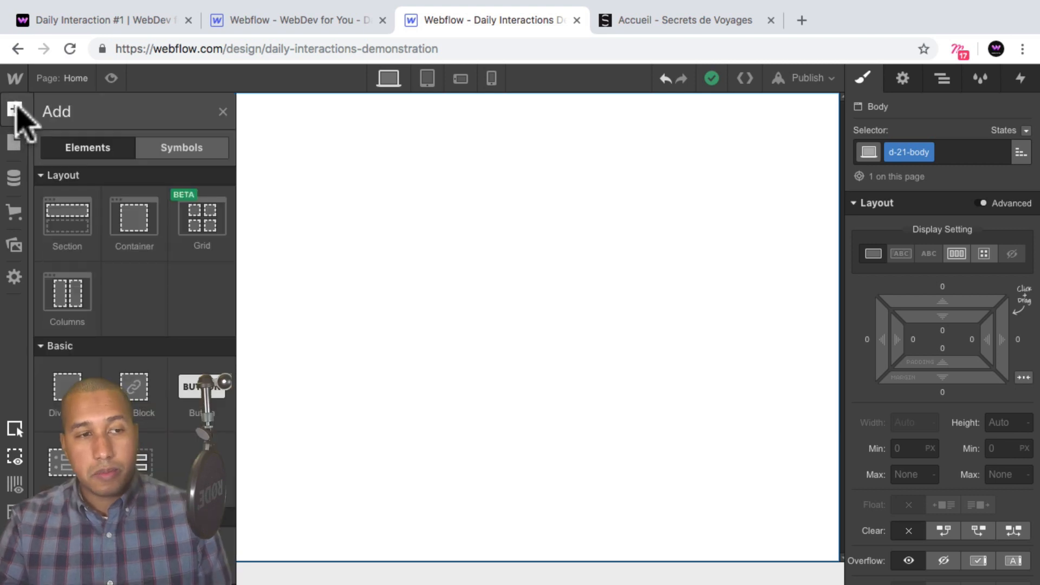
click(66, 219)
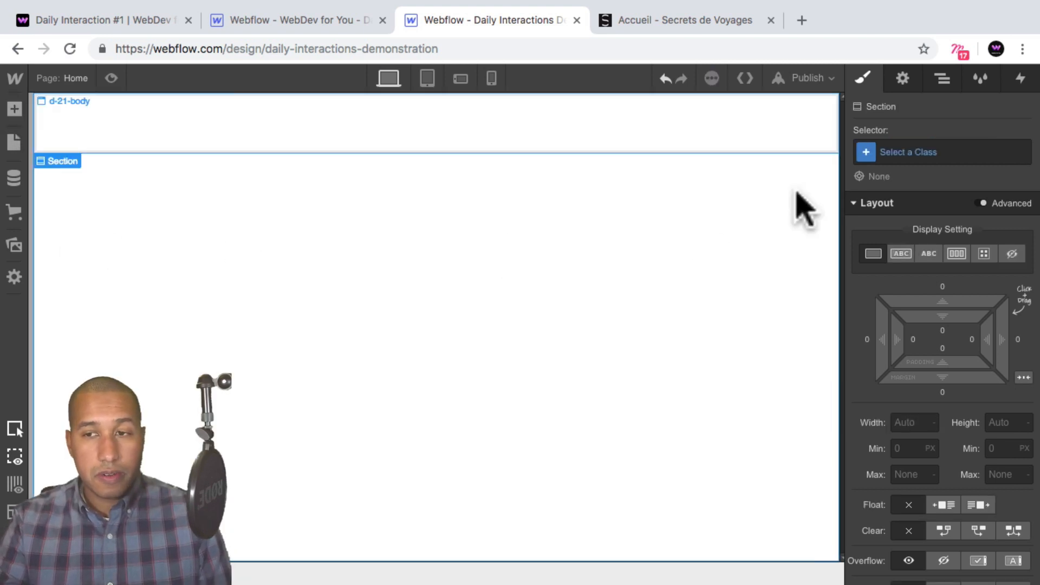
click(932, 151)
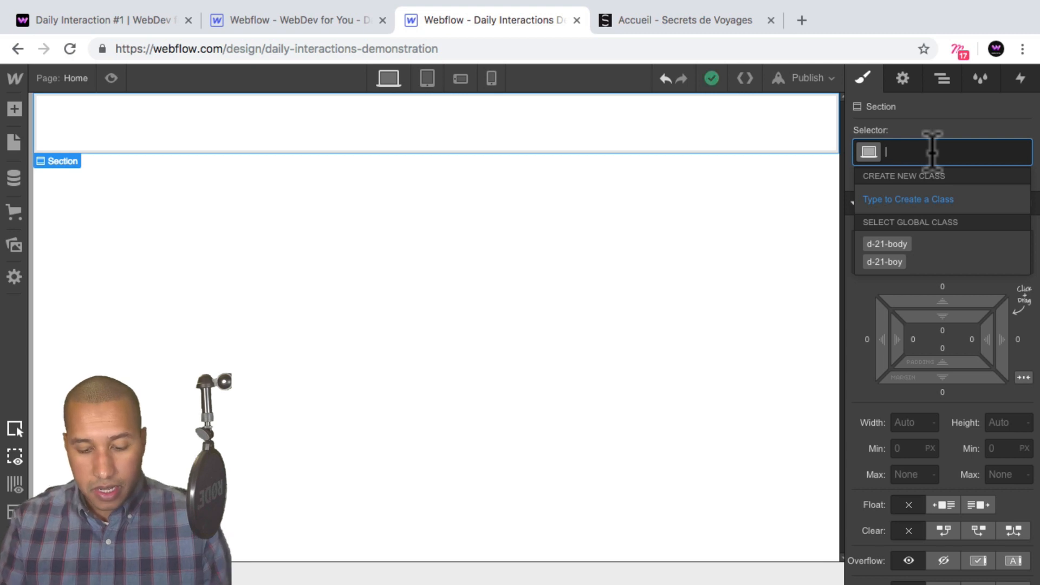
text(d-21-s)
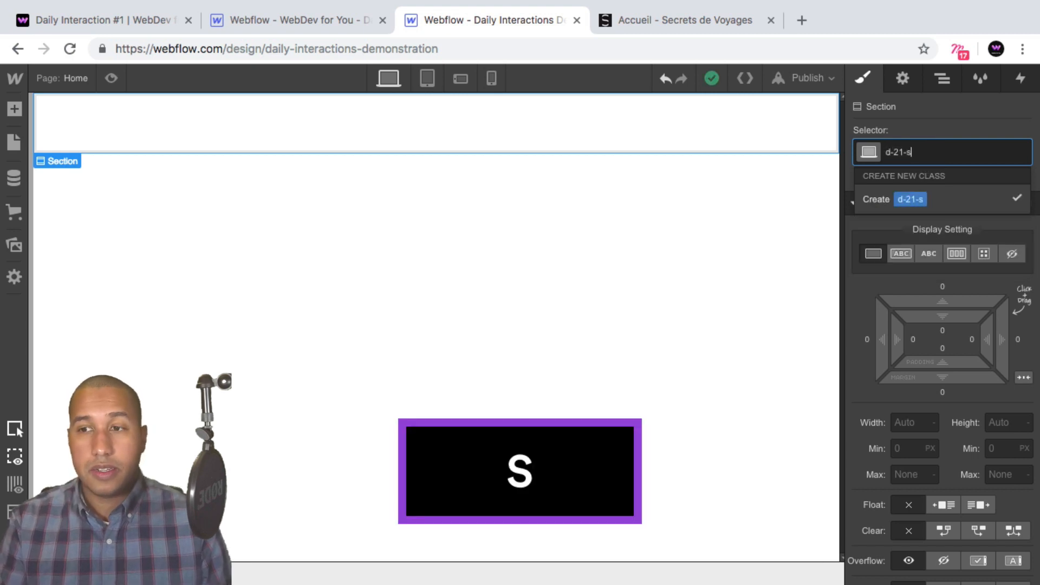
text(ection)
key(Return)
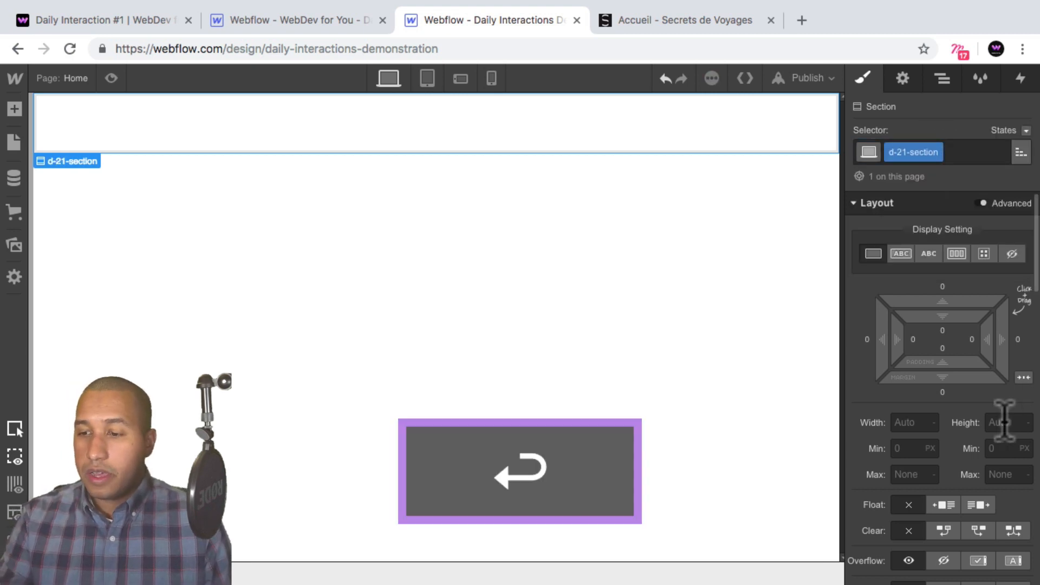
Set the height of the d-21-section to 100 VH.
click(1004, 422)
text(10)
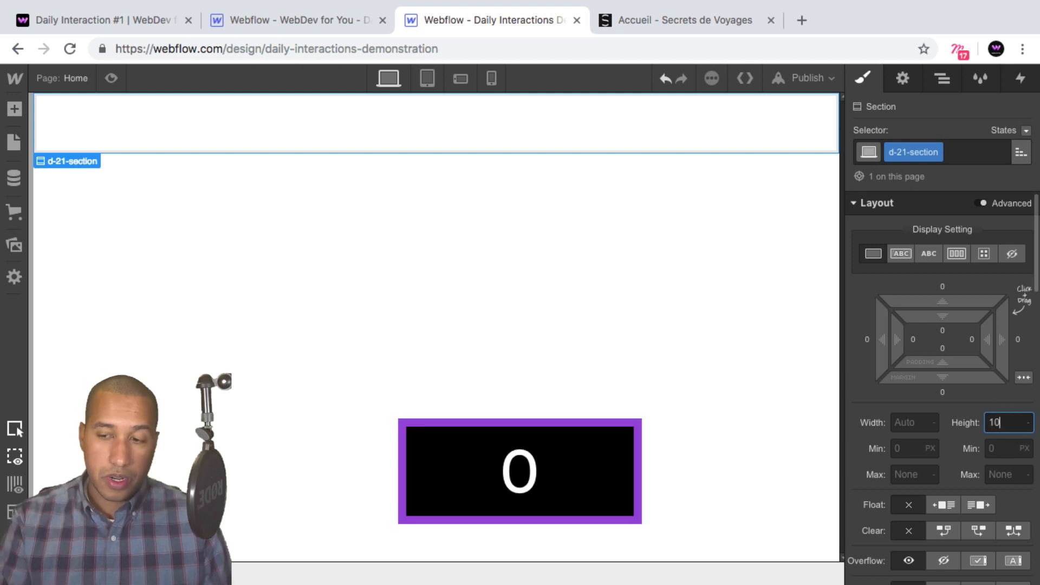
text(00)
key(BackSpace)
text(vhh)
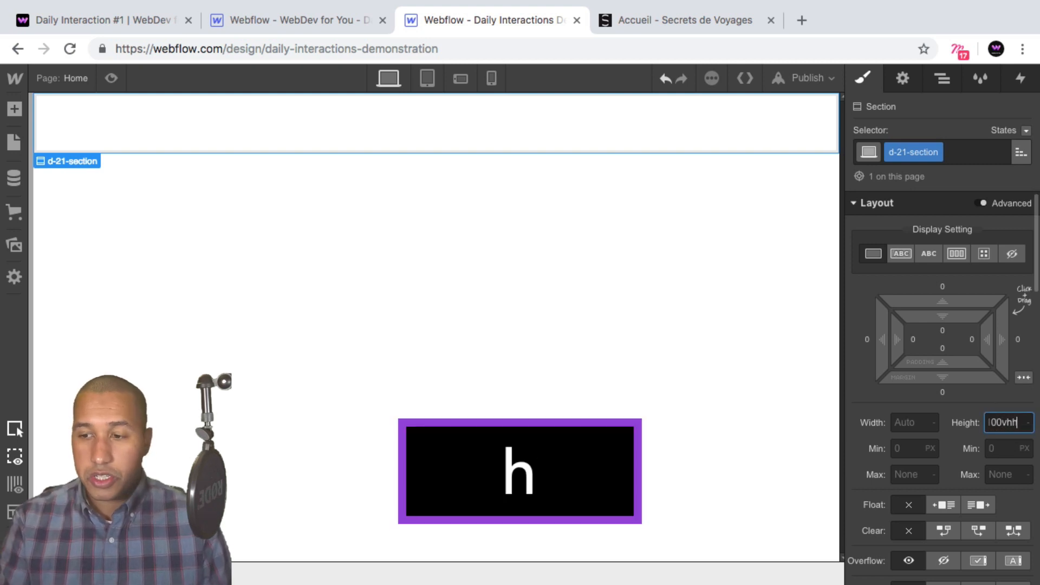
key(BackSpace)
key(Return)
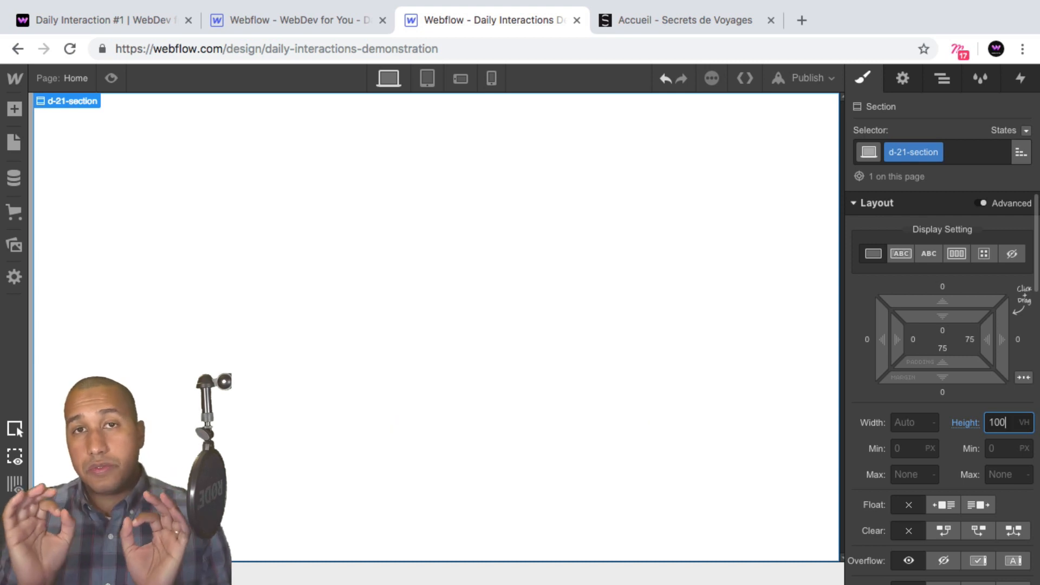
Give the d-21-section a black background color.
scroll(986, 403, down, 15)
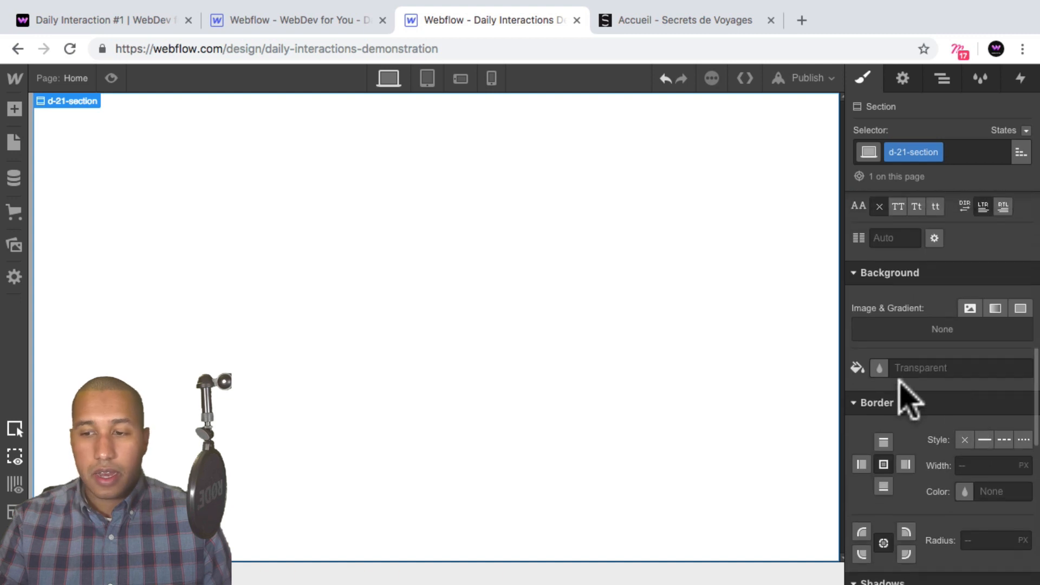
click(879, 367)
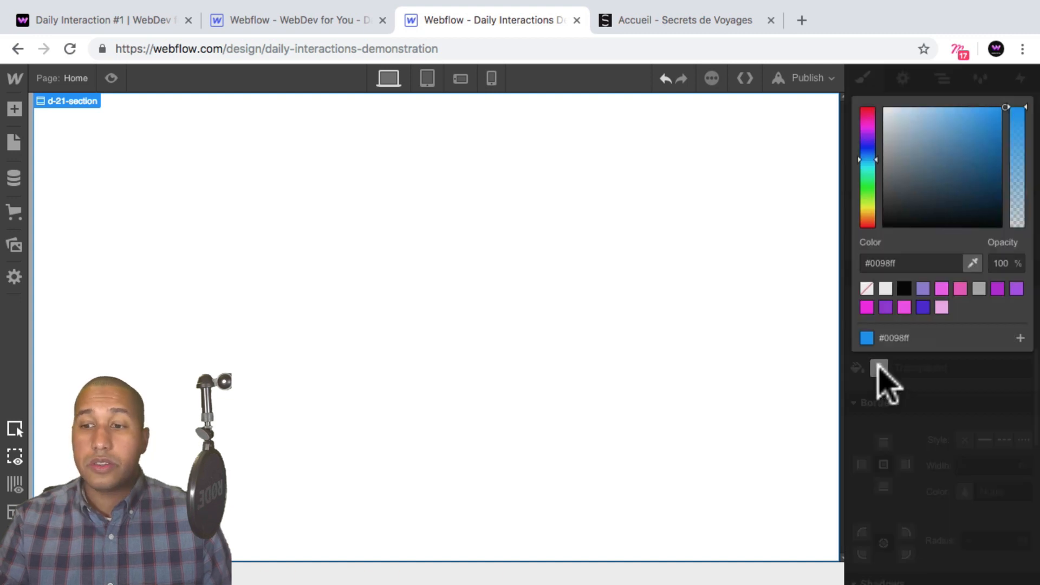
click(904, 289)
click(939, 399)
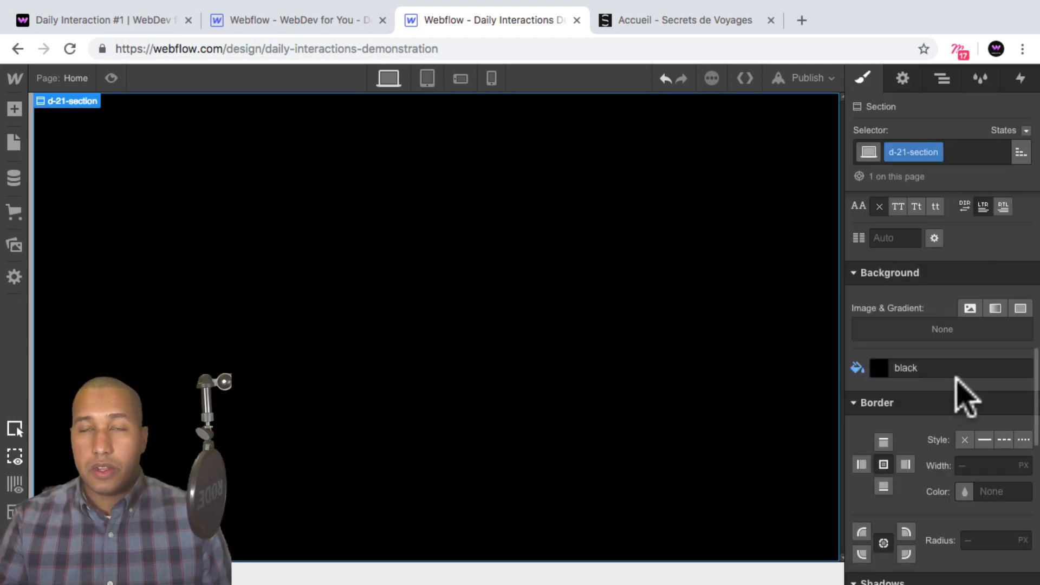
Set the d-21-section's display to horizontal flex, with its children centered on both axes.
scroll(961, 387, up, 12)
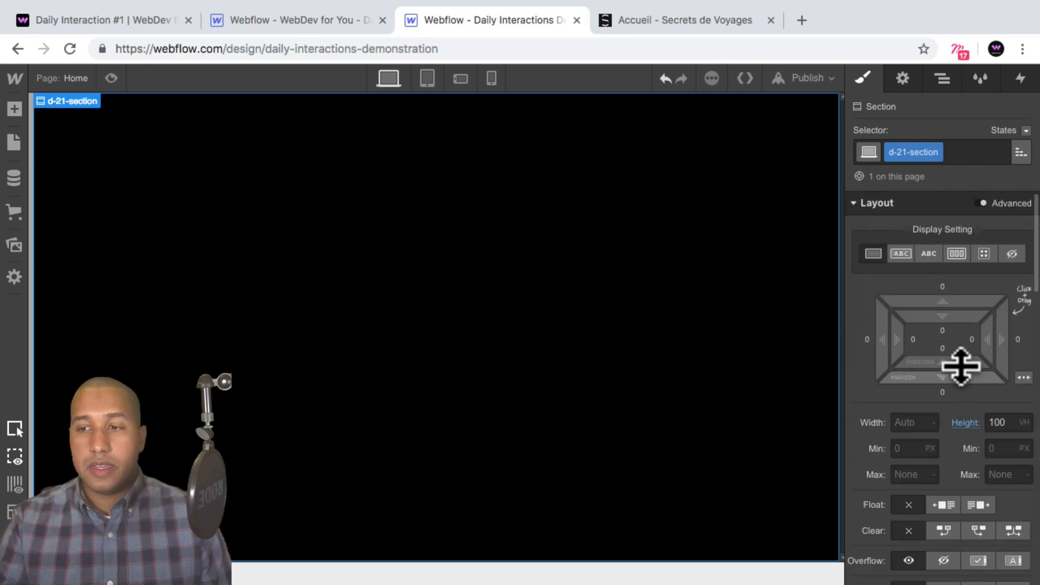
click(957, 254)
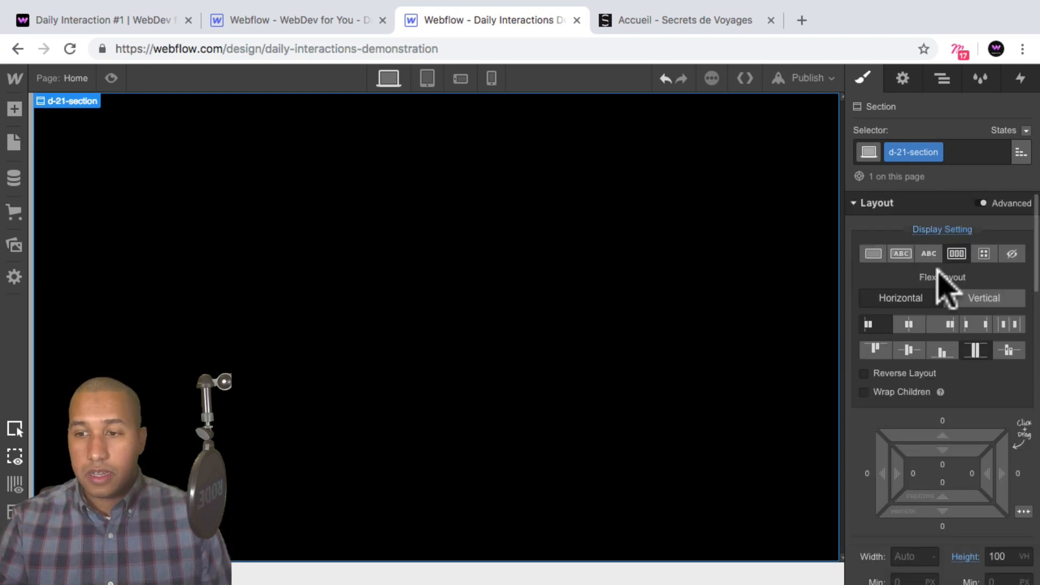
click(913, 324)
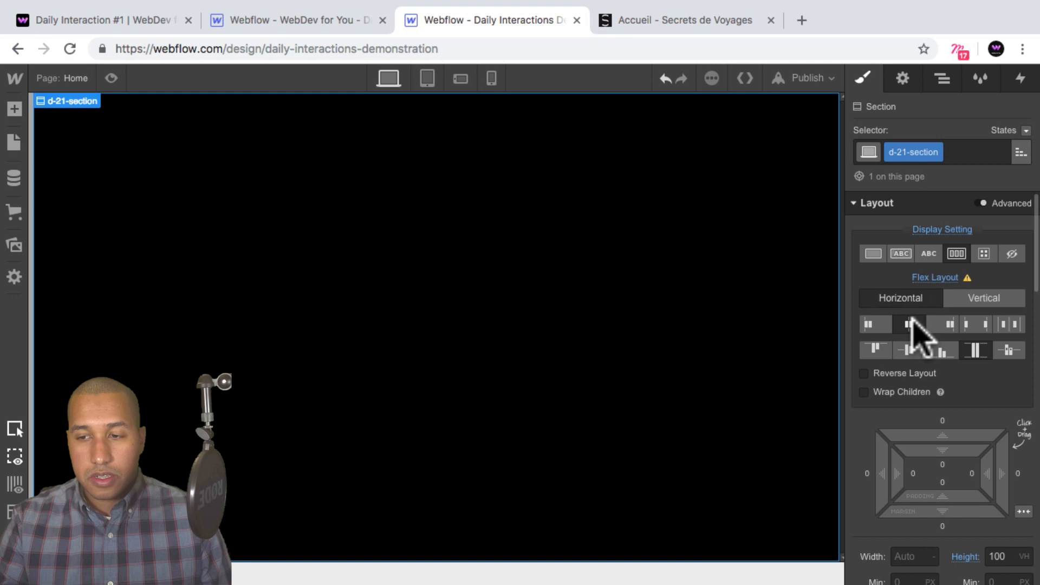
click(909, 349)
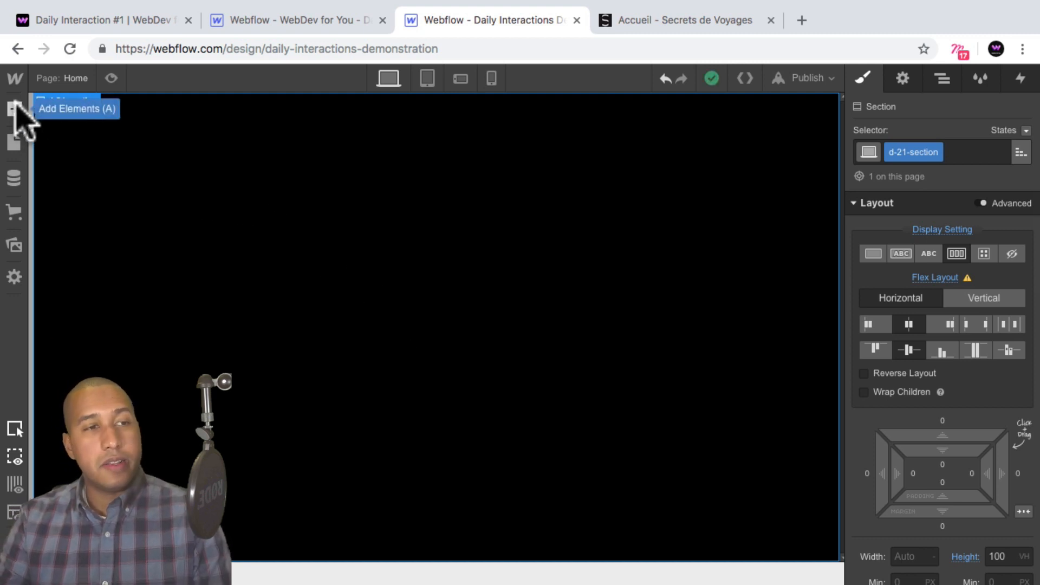
Add a Div Block inside the section and give it the new class d-21-wrapper.
click(16, 109)
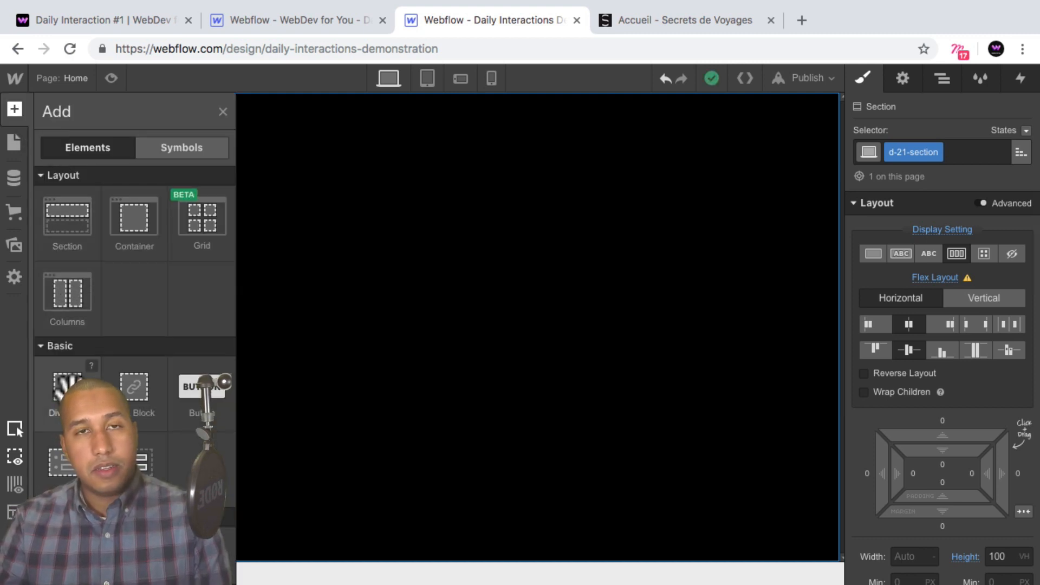
click(67, 387)
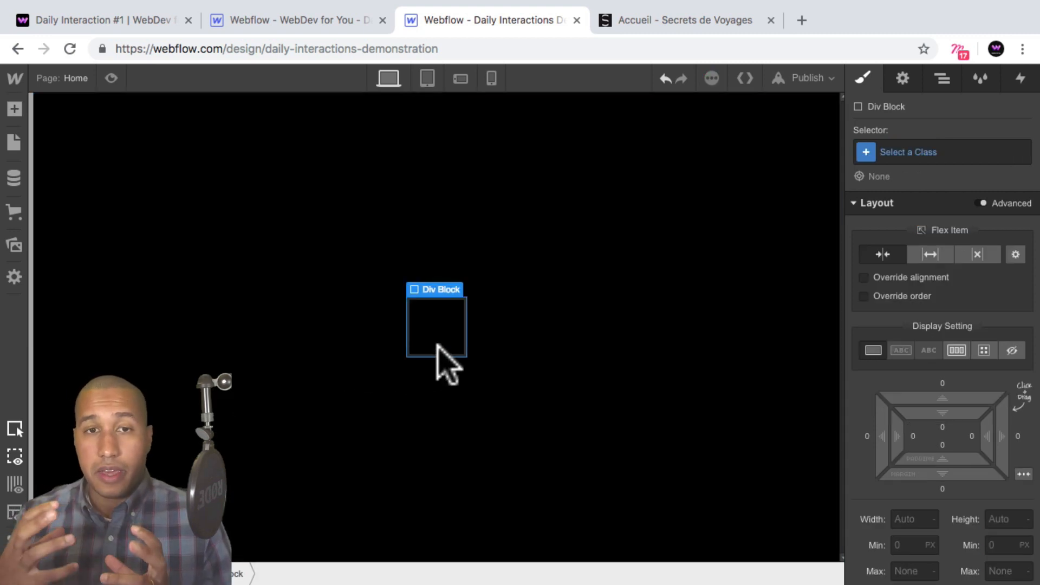
click(928, 151)
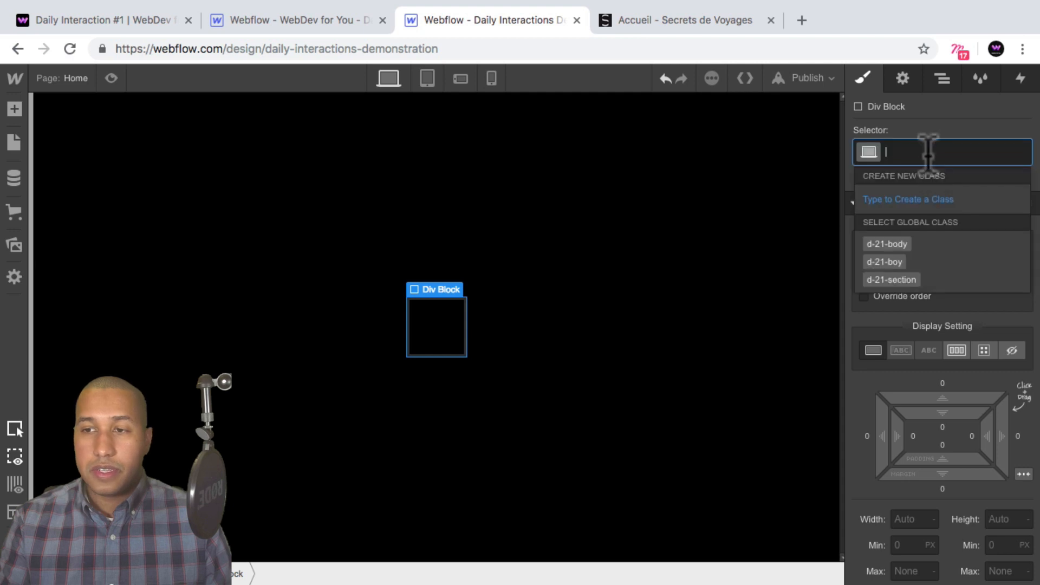
text(d-21-)
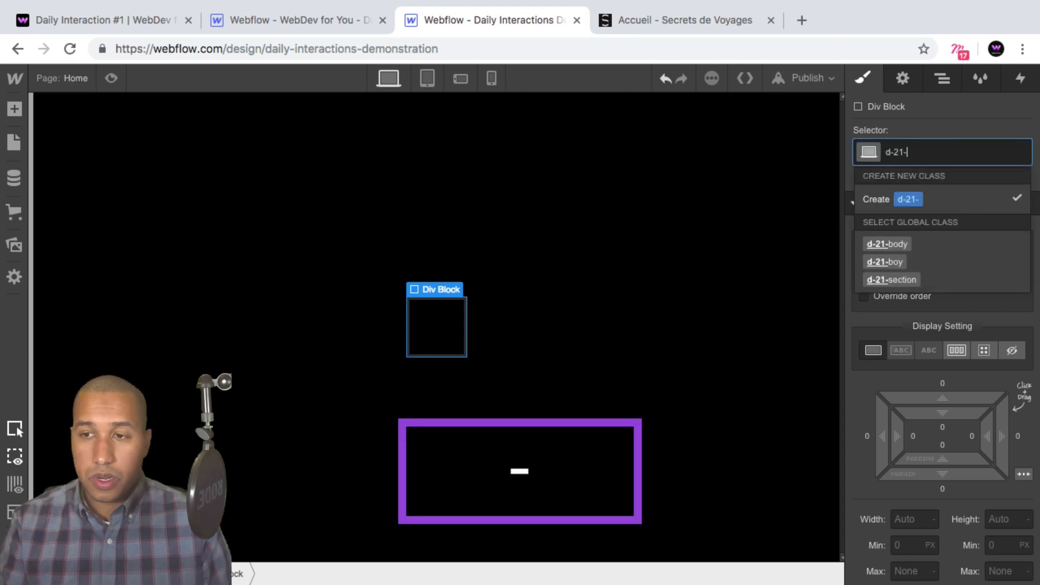
text(wrapper)
key(Return)
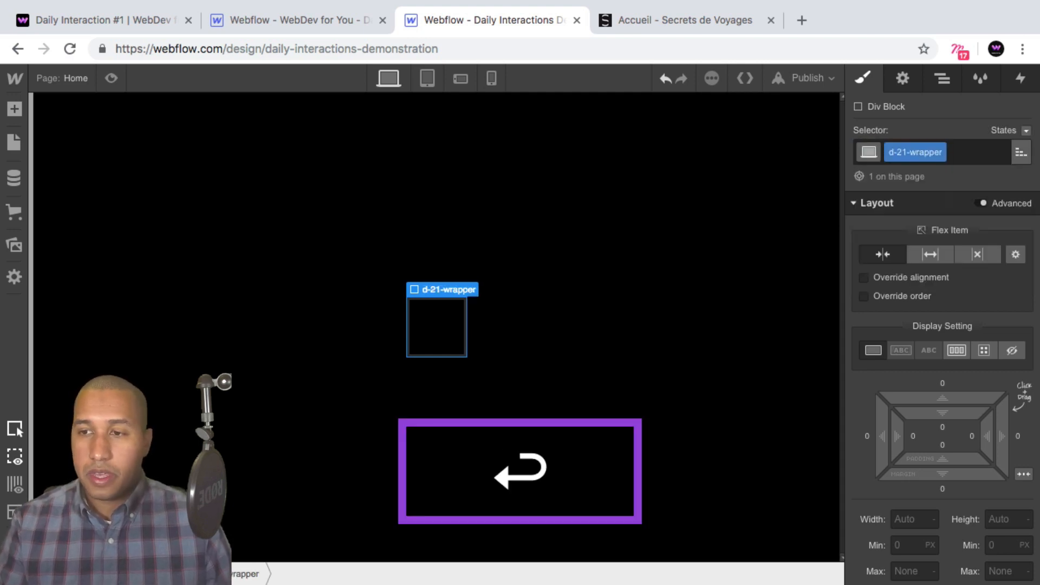
Set the width of the d-21-wrapper div to 960 px.
scroll(963, 316, down, 3)
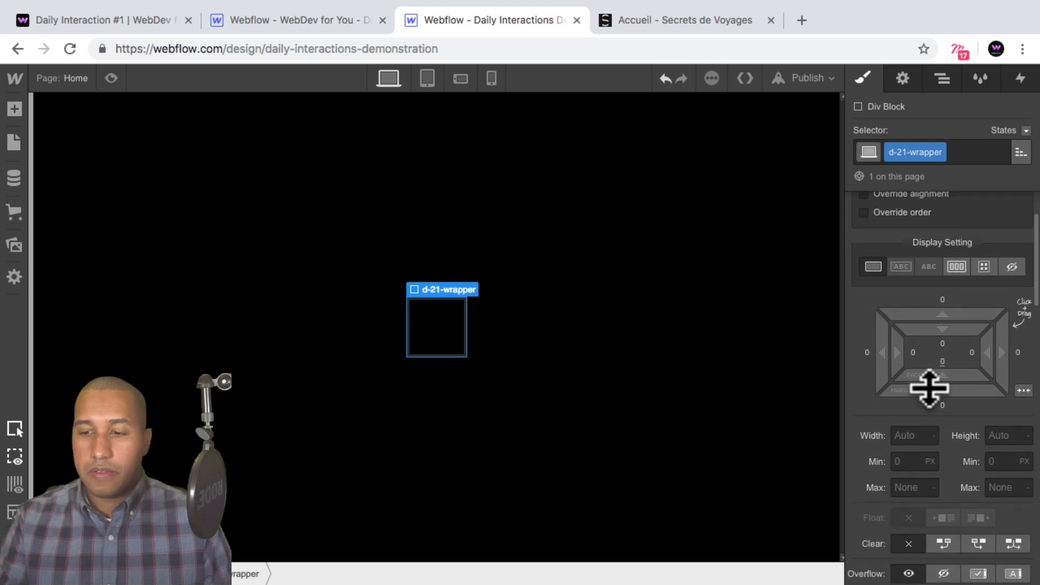
click(906, 427)
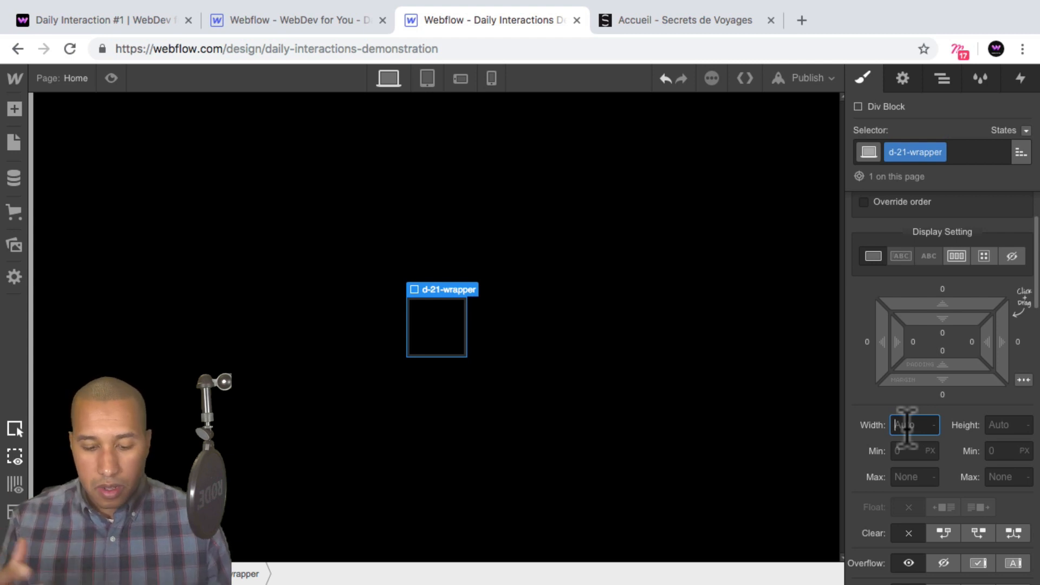
text(960)
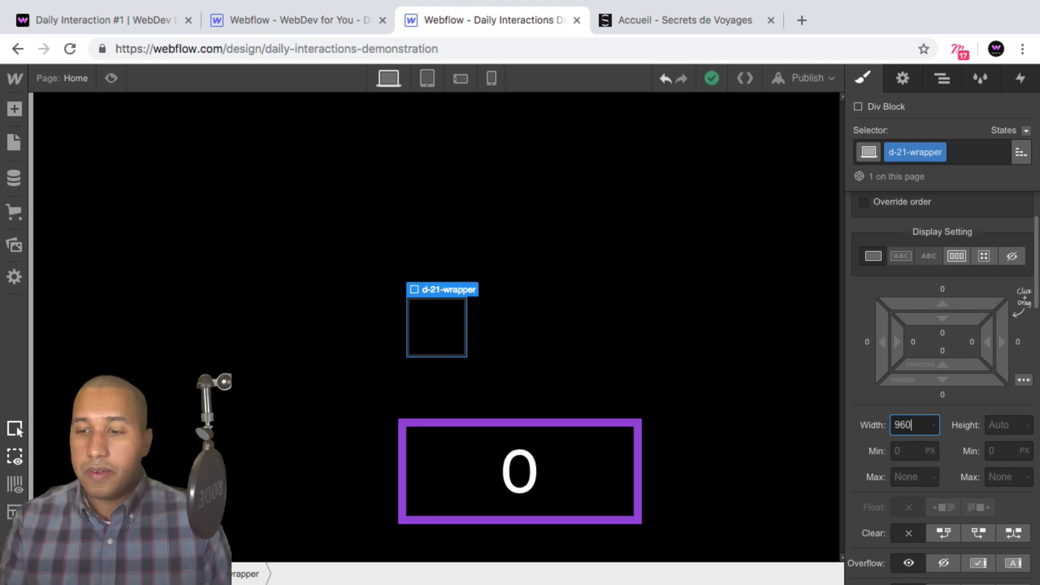
text(px)
key(Return)
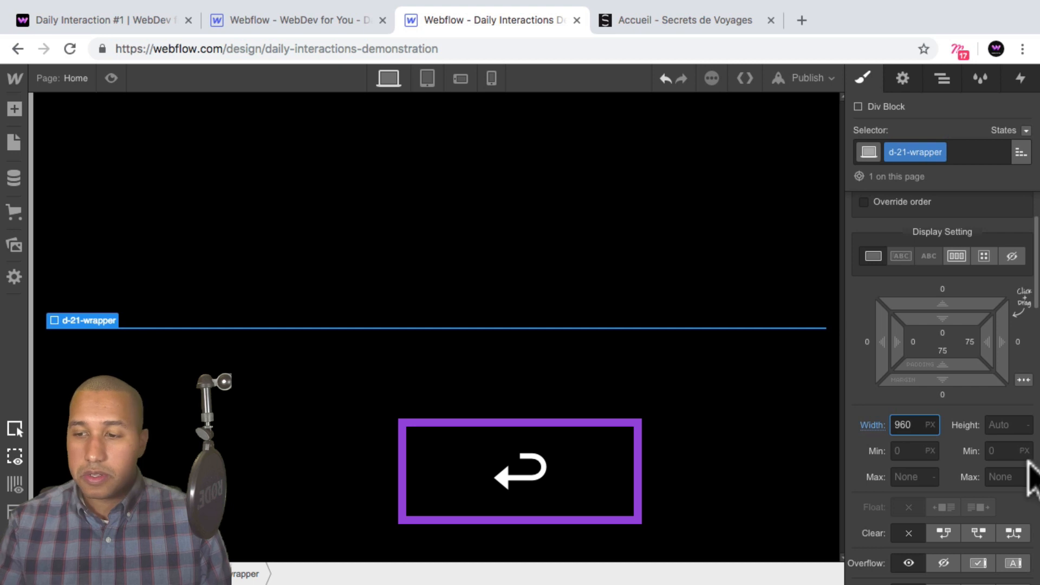
Set the d-21-wrapper's height to 500 px and its display to horizontal flex.
click(996, 427)
text(50)
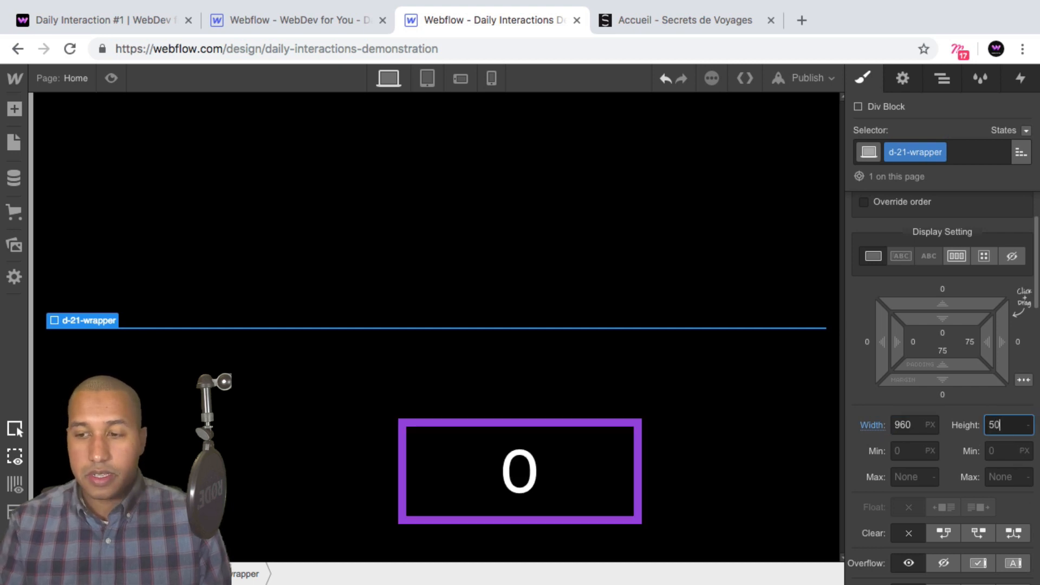
text(0px)
key(Return)
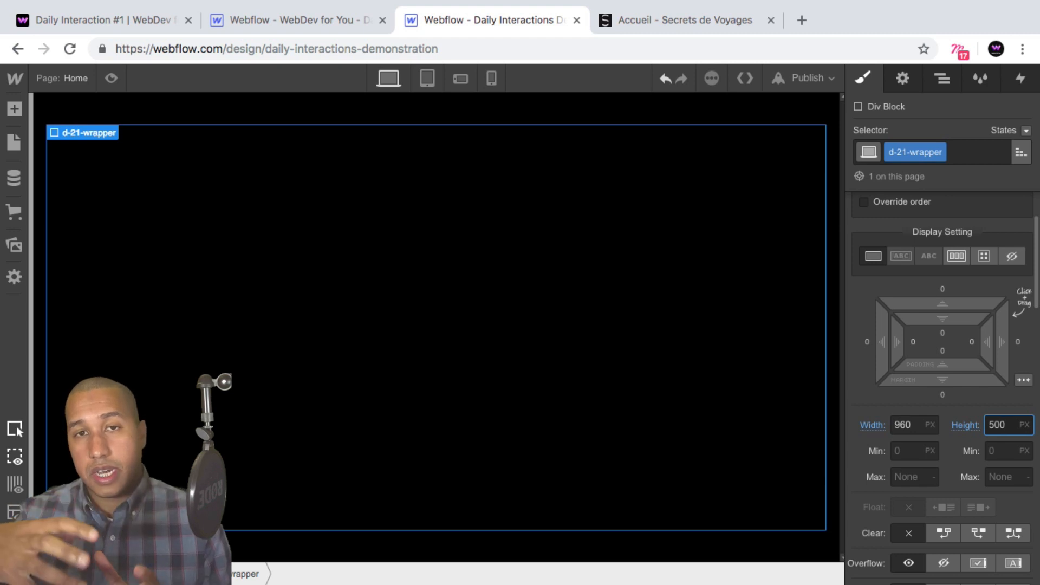
scroll(994, 417, up, 2)
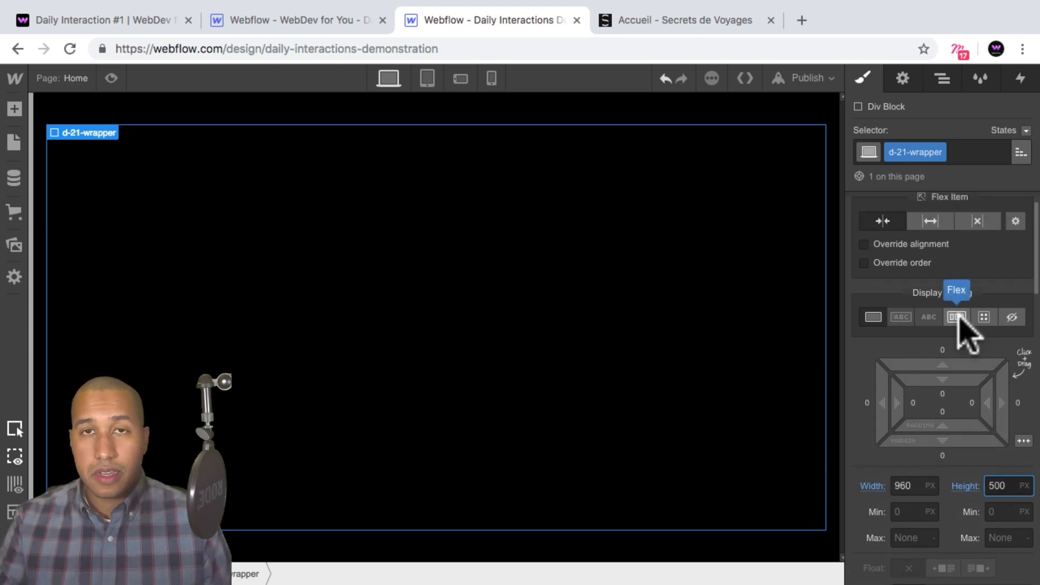
click(956, 318)
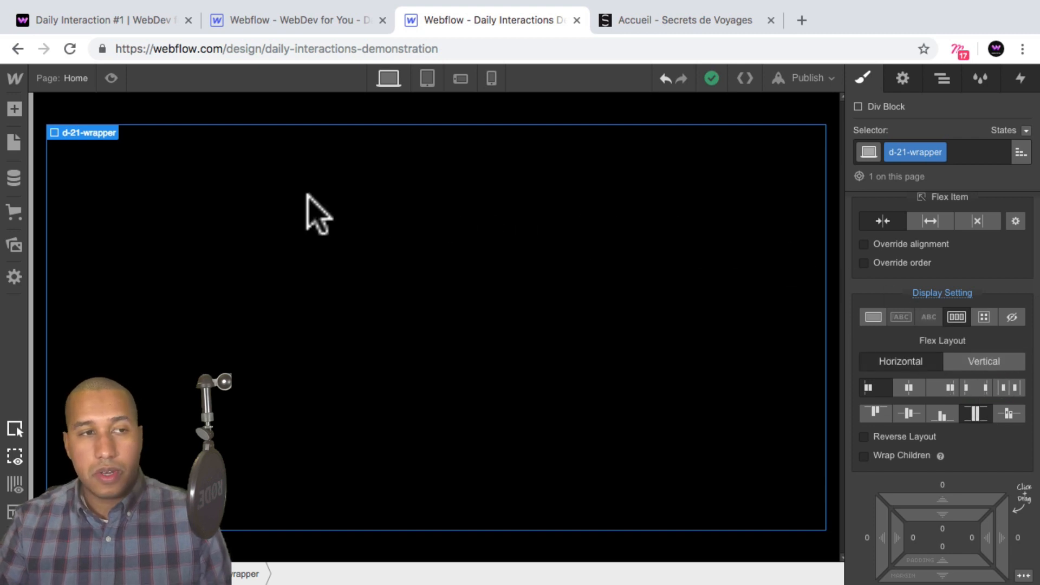
Add a Div Block inside the d-21-wrapper and give it the new class d-21-panel-wrapper.
click(13, 110)
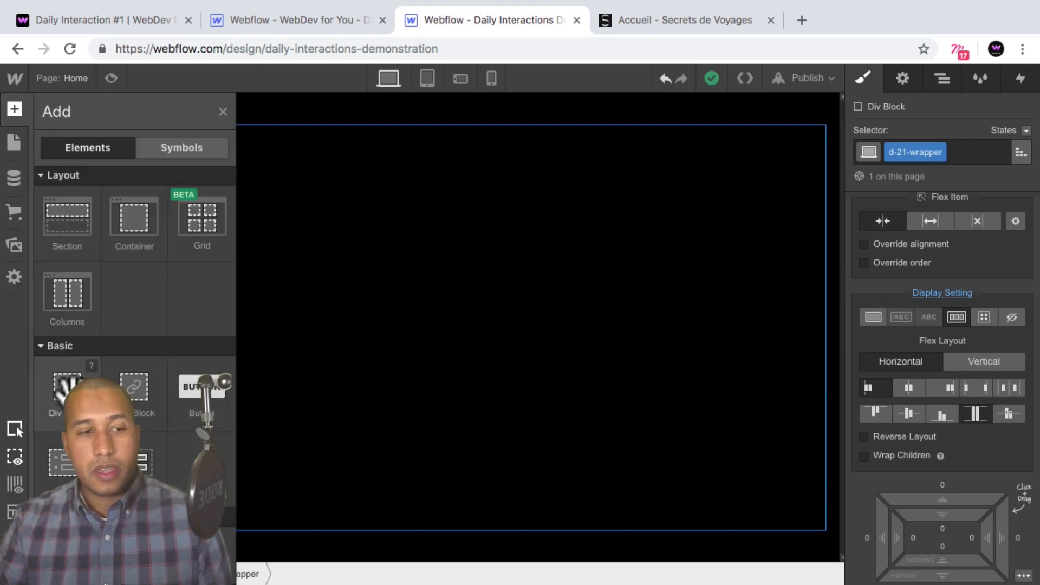
drag(63, 390, 343, 383)
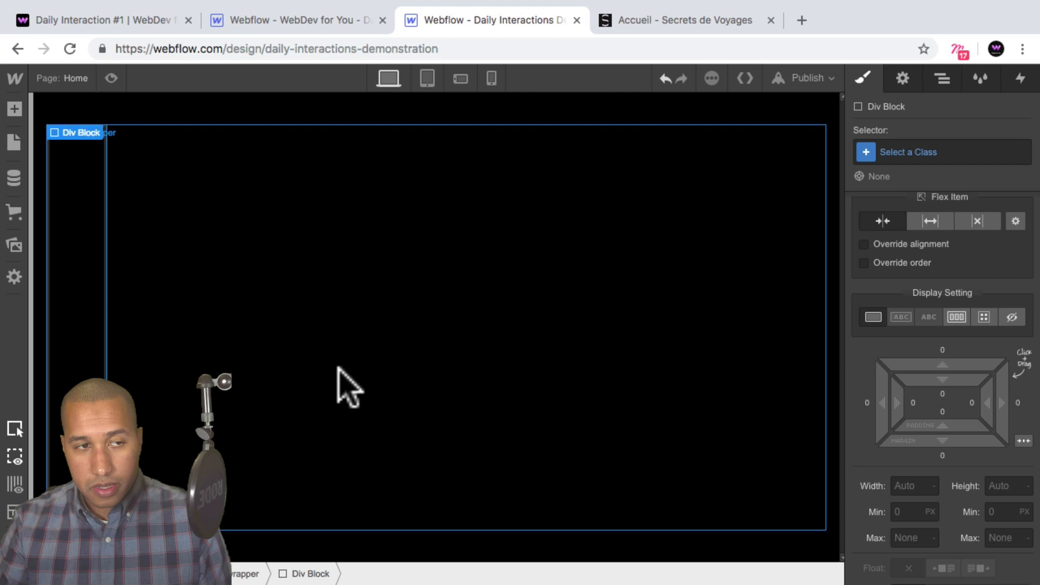
click(918, 152)
text(d)
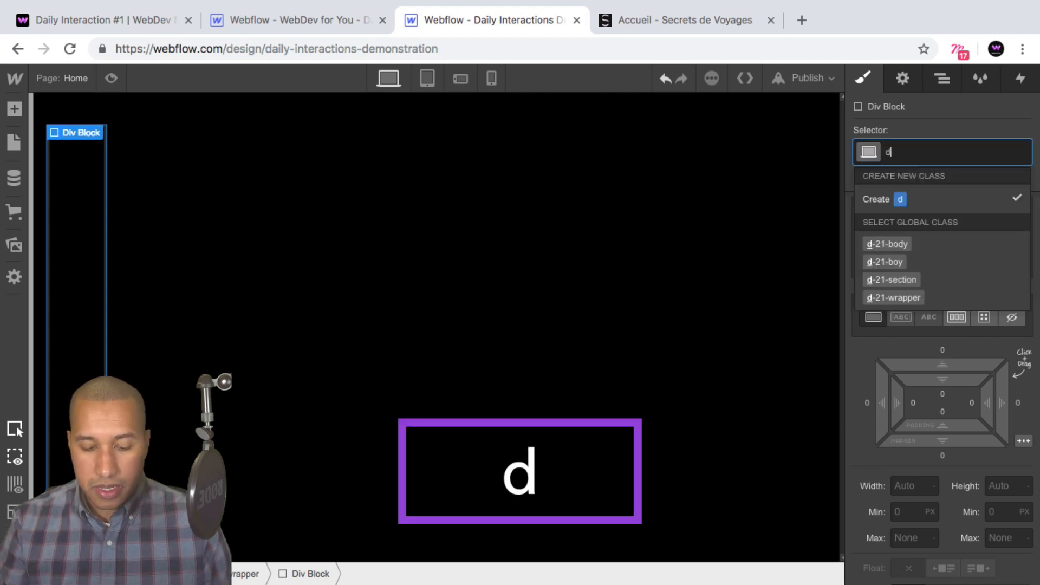
text(-21-p)
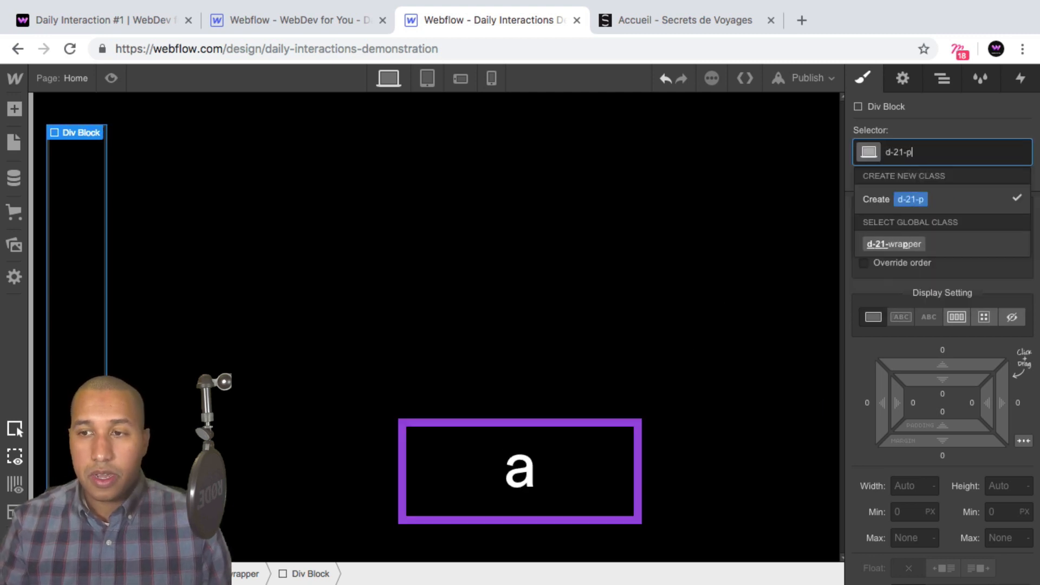
text(anel-wrapper)
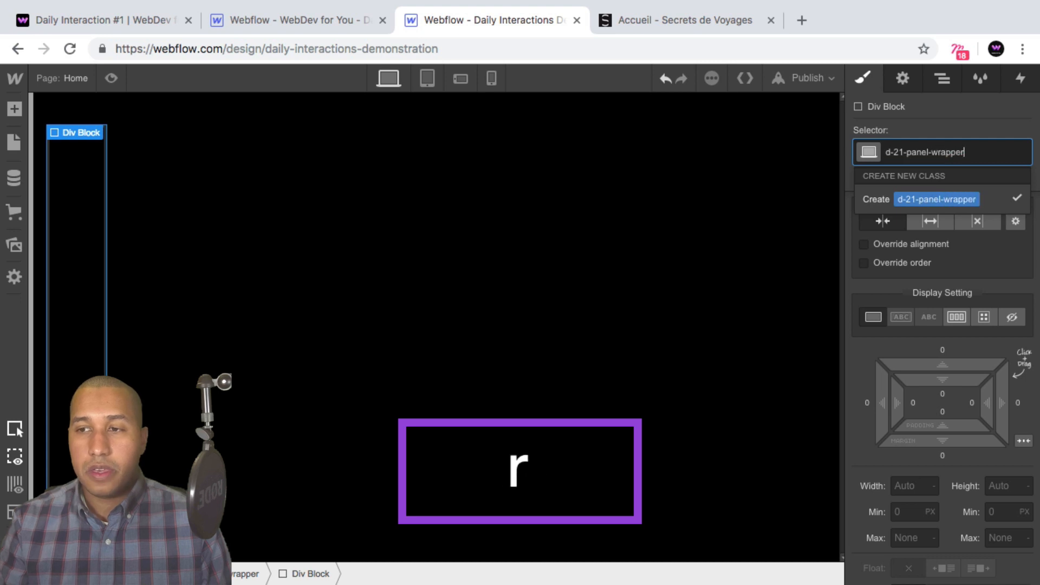
key(Return)
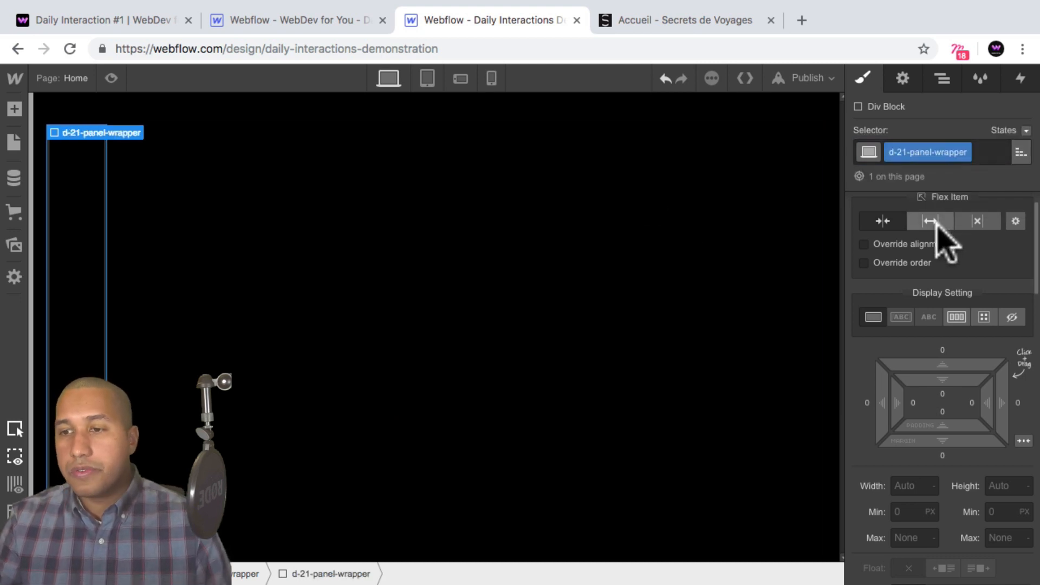
Examine how the section, the d-21-wrapper and the d-21-panel-wrapper are nested in the page's element hierarchy.
click(931, 221)
scroll(940, 255, up, 2)
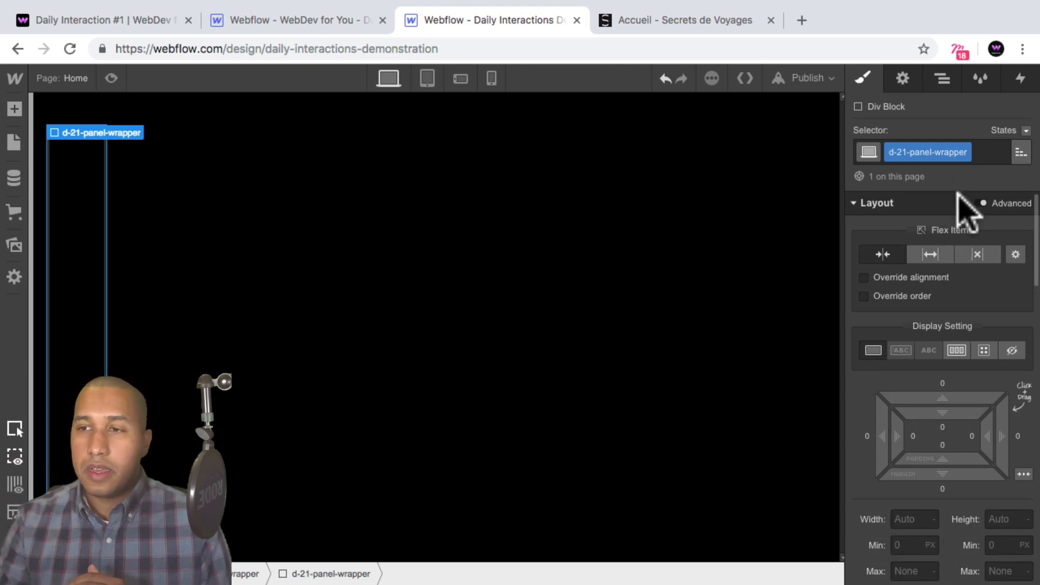
click(942, 77)
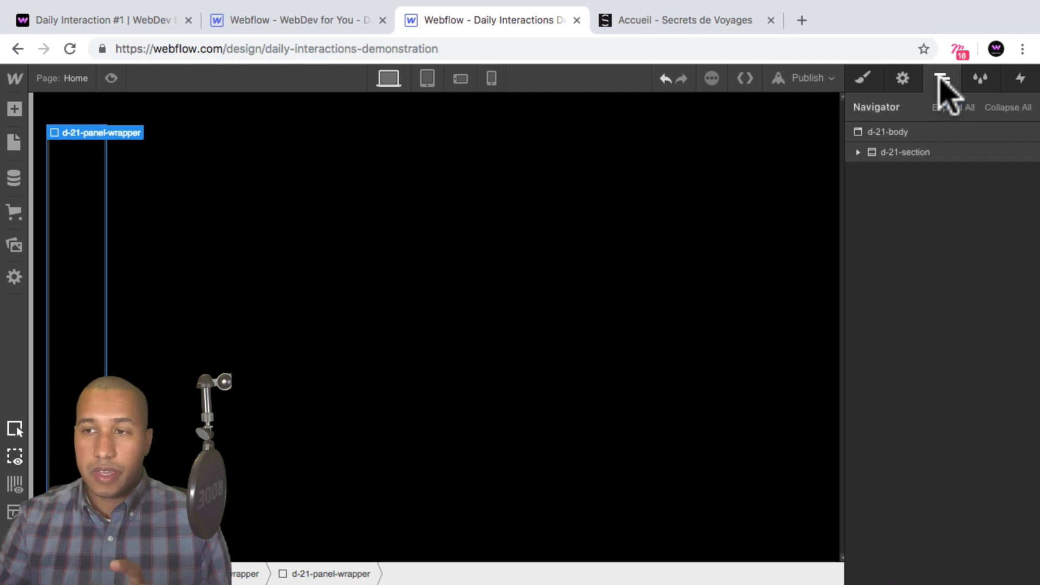
click(859, 153)
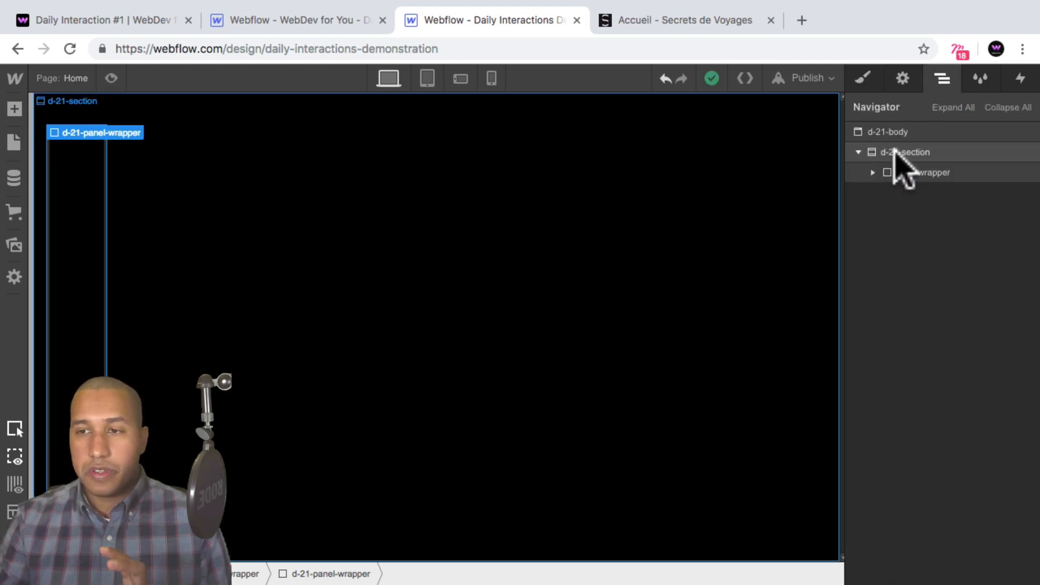
click(910, 172)
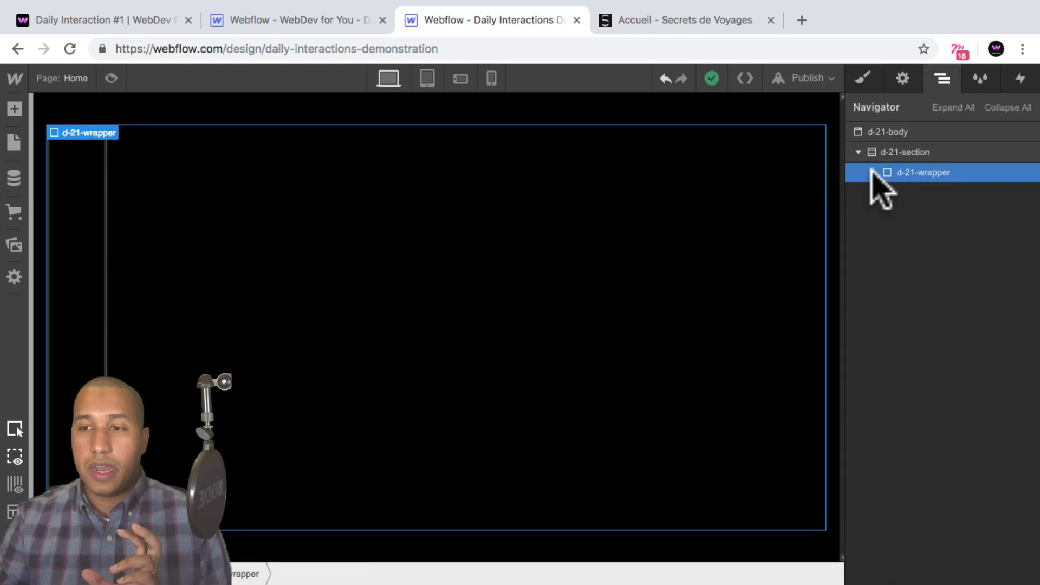
click(873, 172)
click(948, 193)
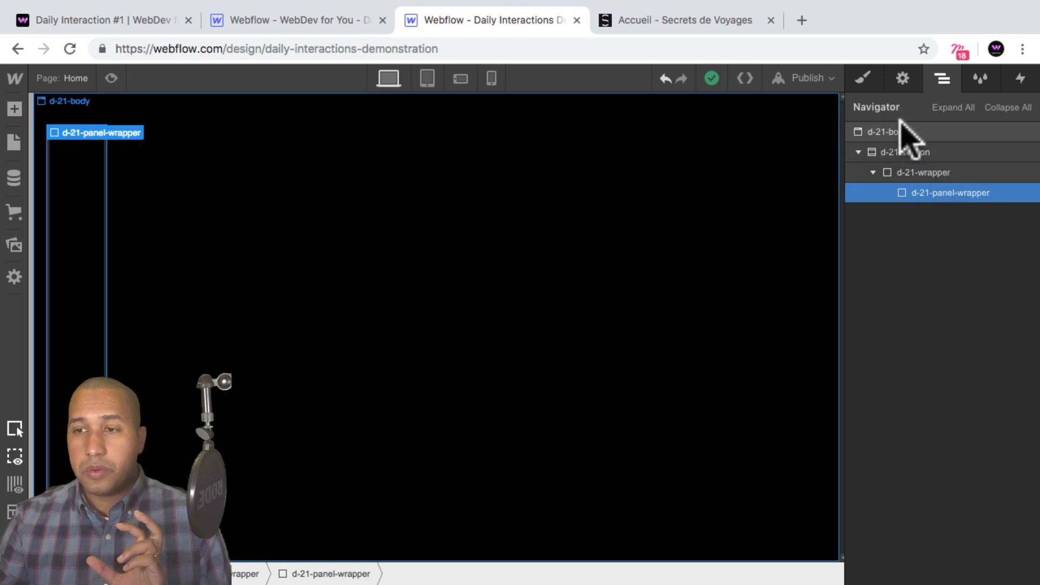
click(933, 172)
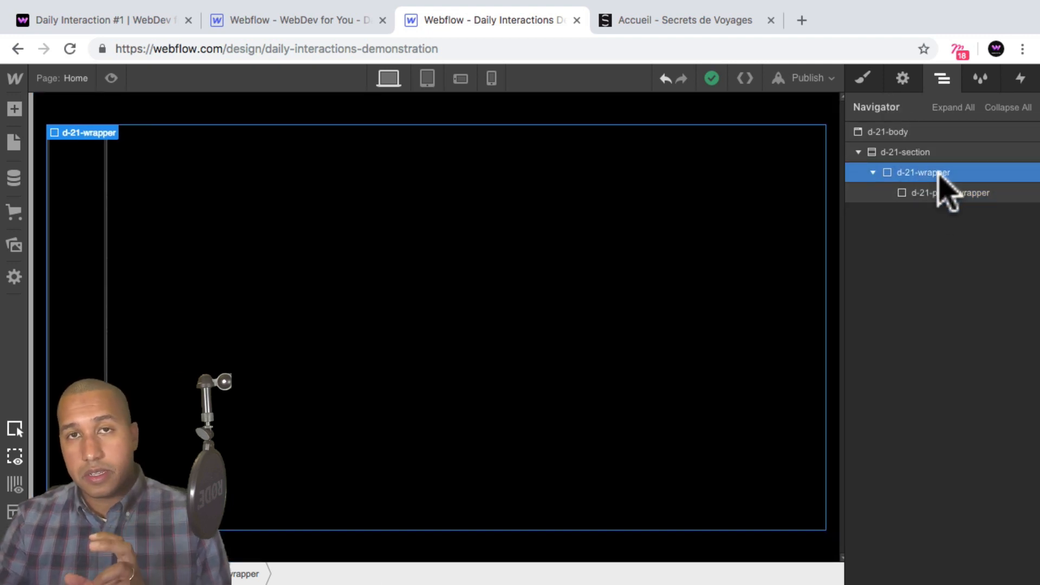
Set the d-21-panel-wrapper's flex item sizing to grow so it fills the d-21-wrapper.
click(945, 193)
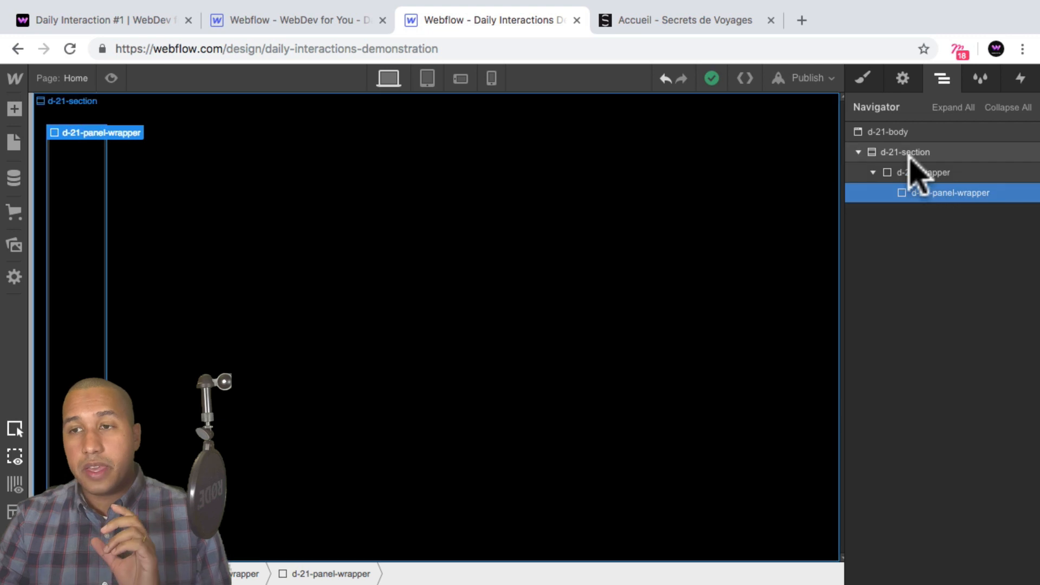
click(863, 81)
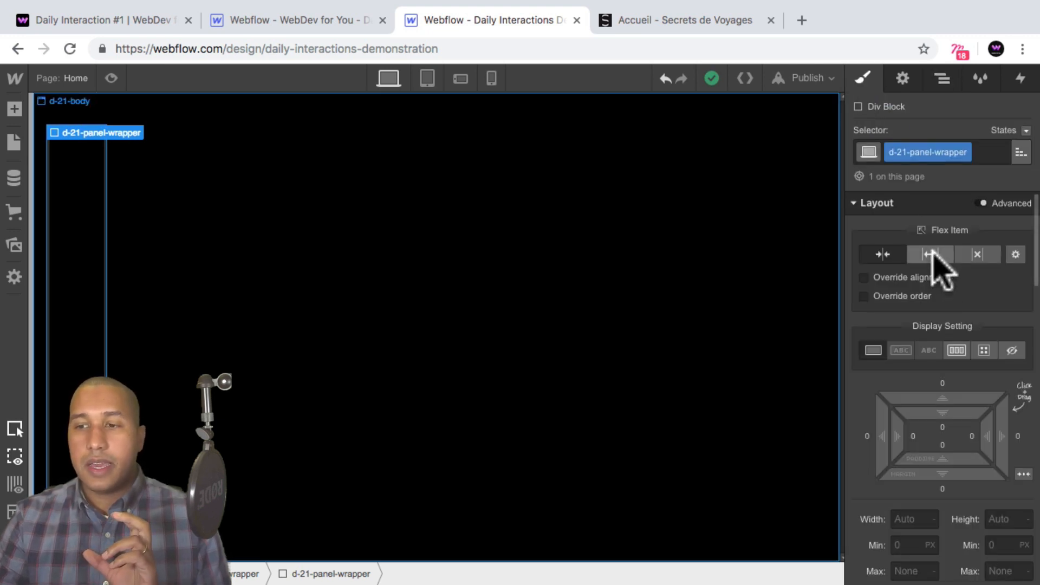
click(930, 254)
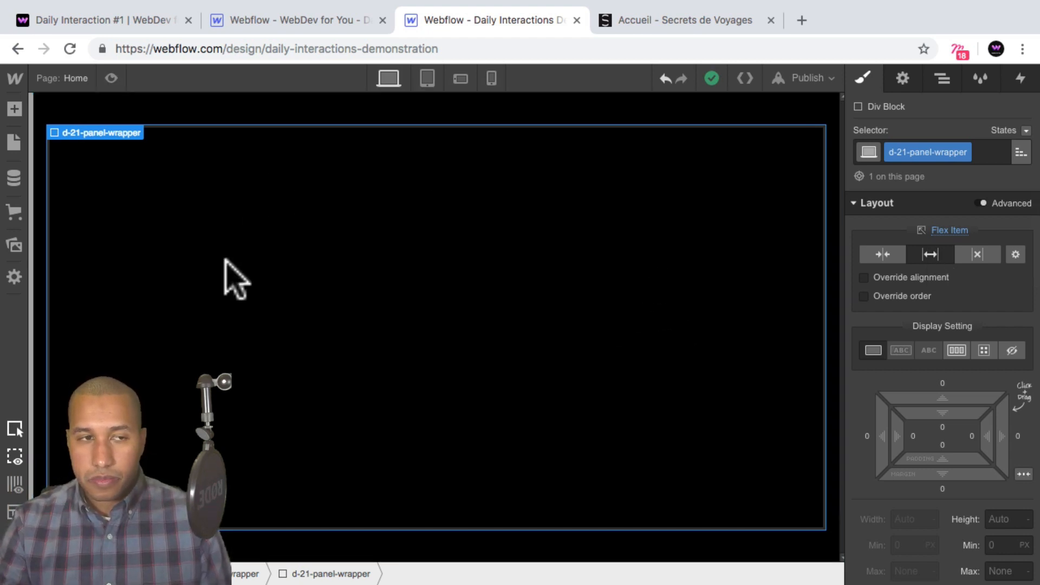
Copy the d-21-panel-wrapper and paste it five times inside the d-21-wrapper to make six columns.
click(942, 82)
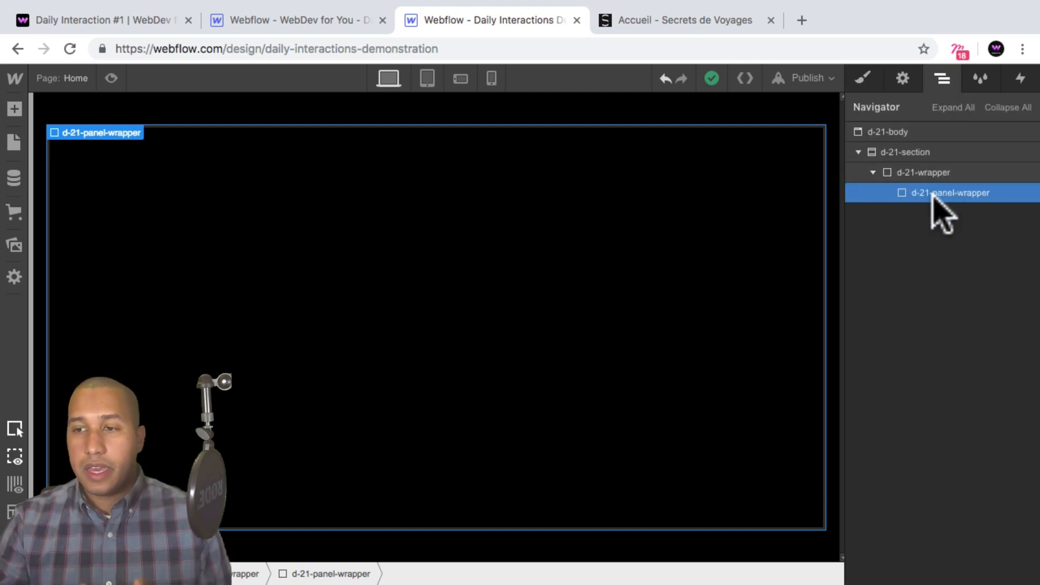
key(super)
key(super+c)
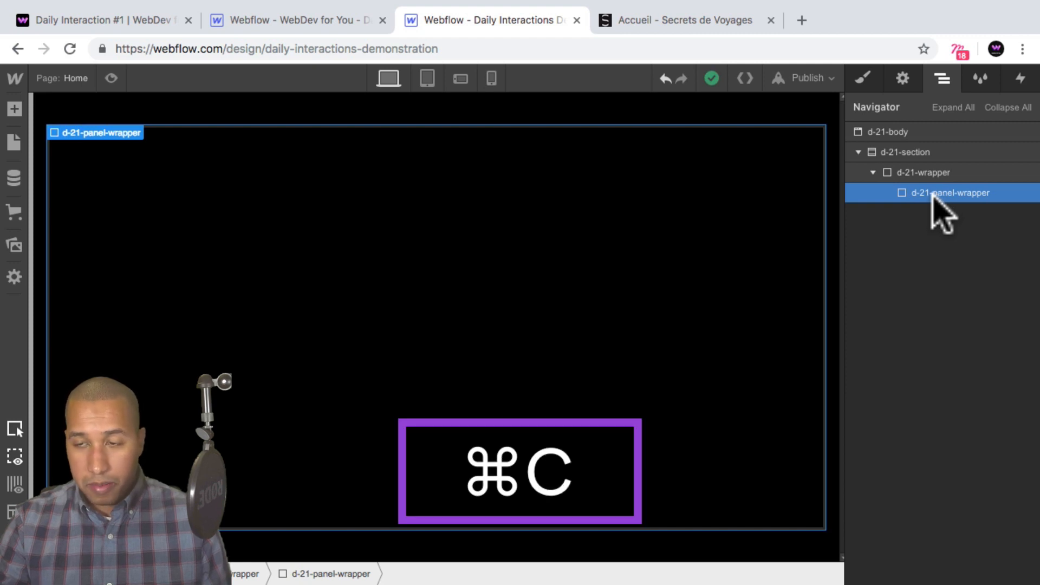
click(929, 172)
key(super)
key(super+v)
key(super+v)
key(super+v)
key(super+v)
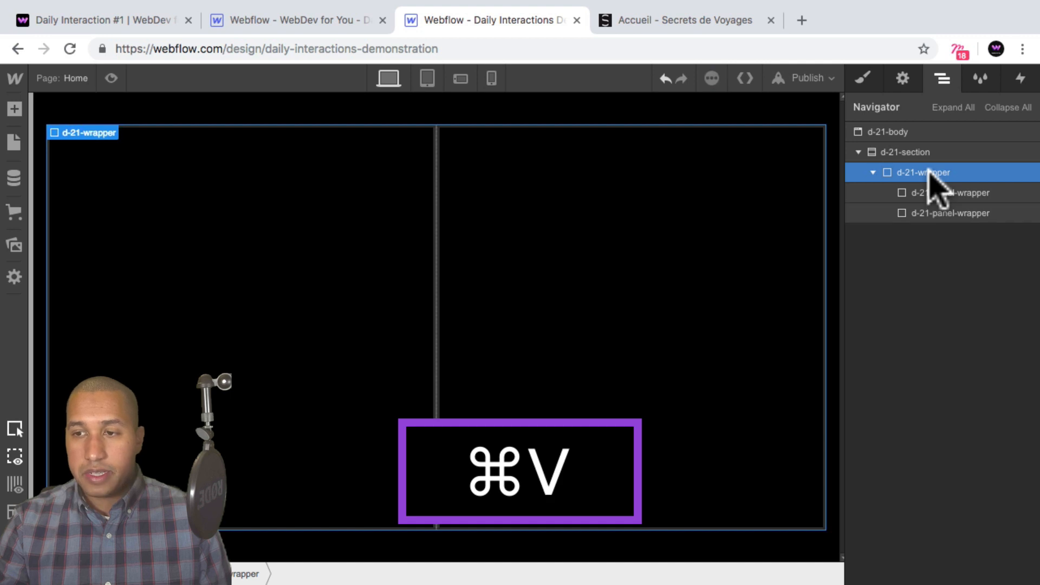
key(super+v)
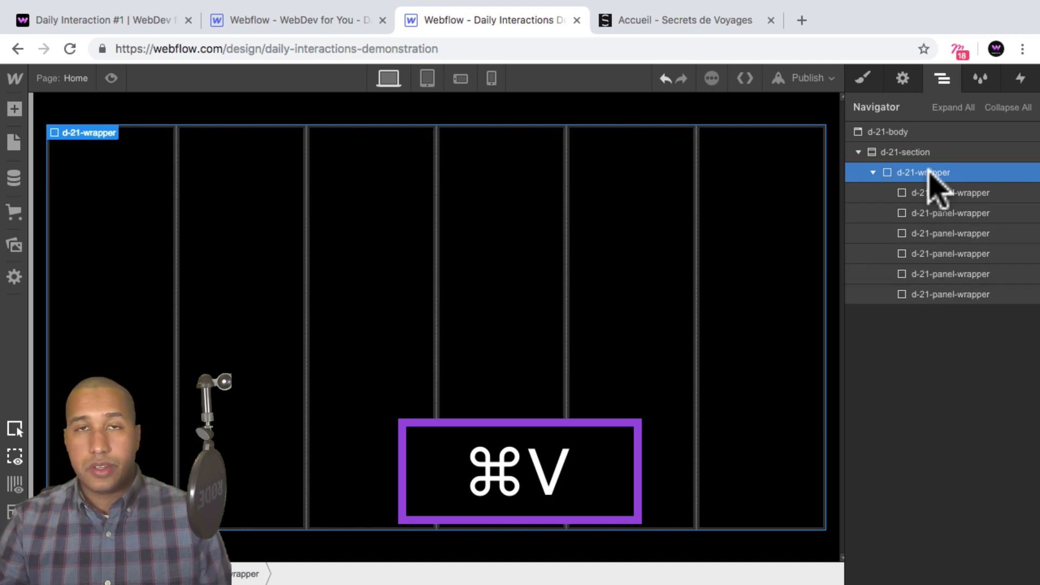
click(143, 274)
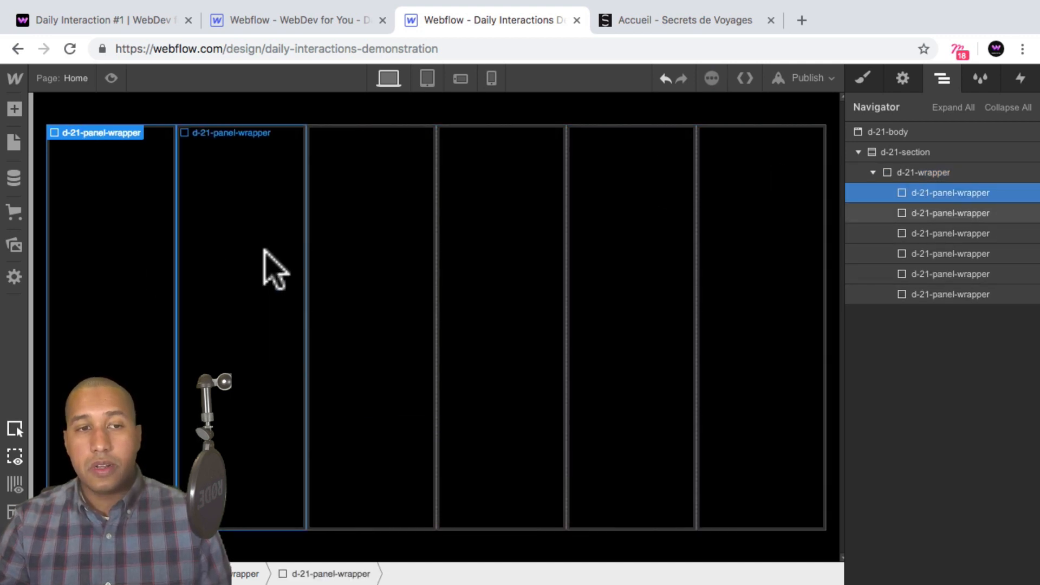
click(262, 267)
click(360, 255)
click(490, 251)
click(623, 259)
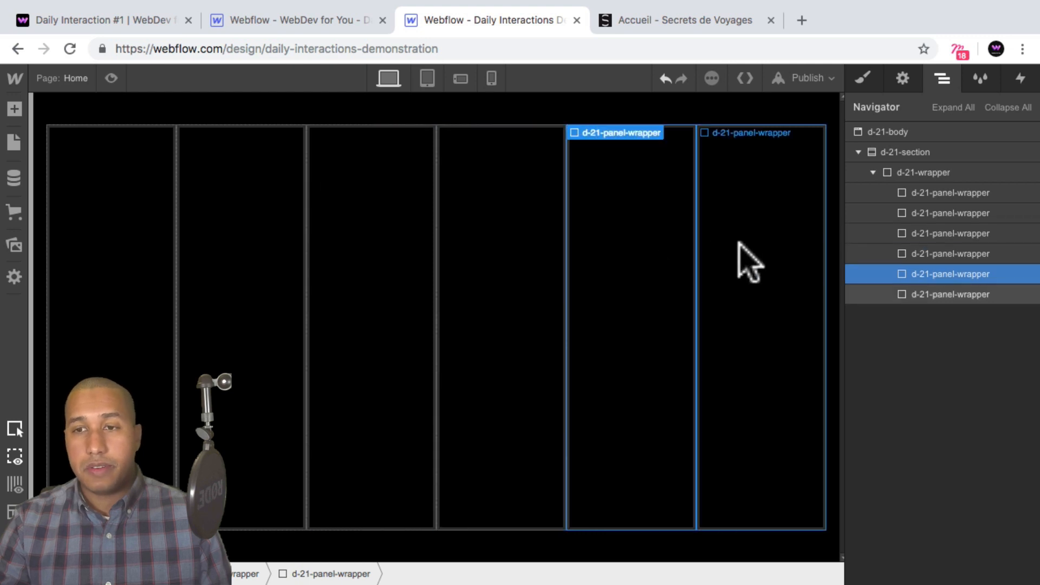
click(762, 268)
Set the position of the d-21-panel-wrapper class to relative, using the first panel.
click(963, 193)
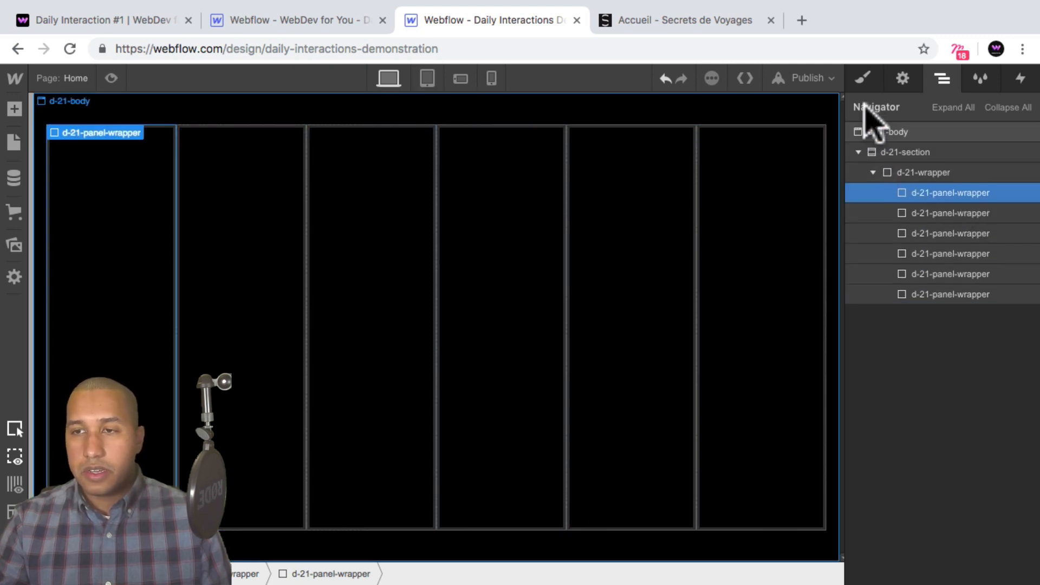
click(863, 79)
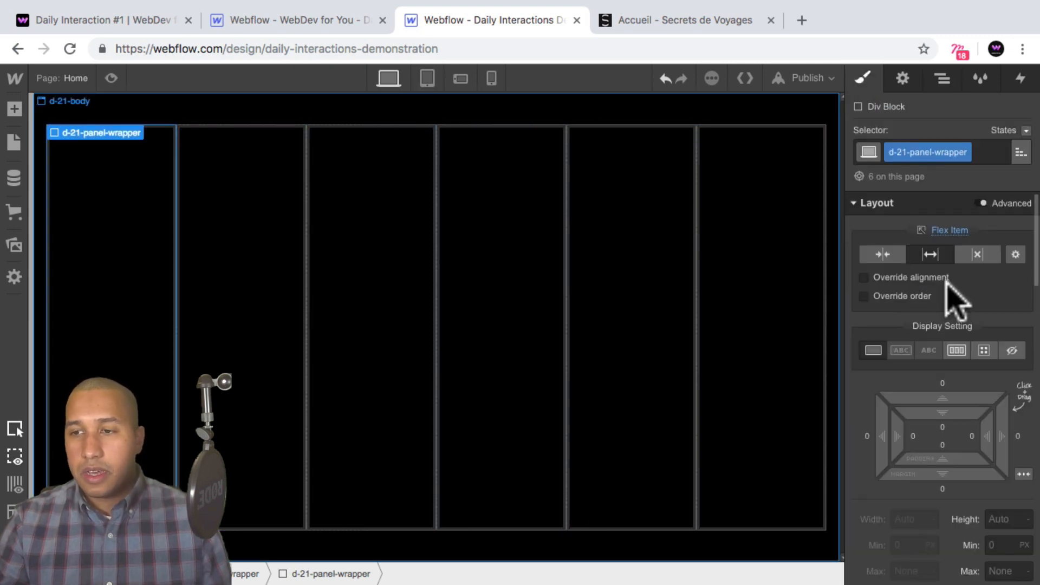
scroll(952, 298, down, 3)
scroll(955, 296, down, 3)
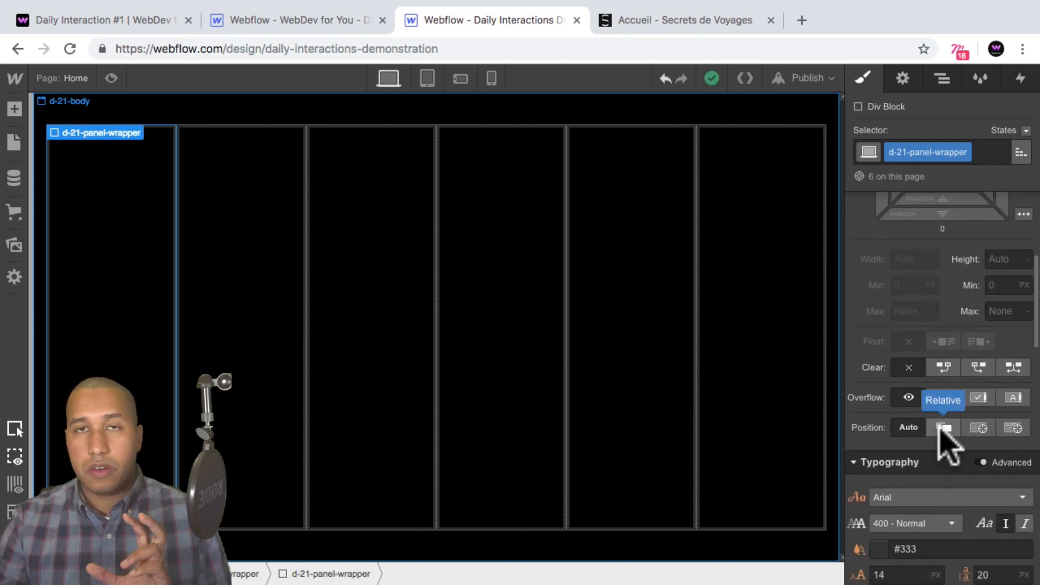
click(944, 428)
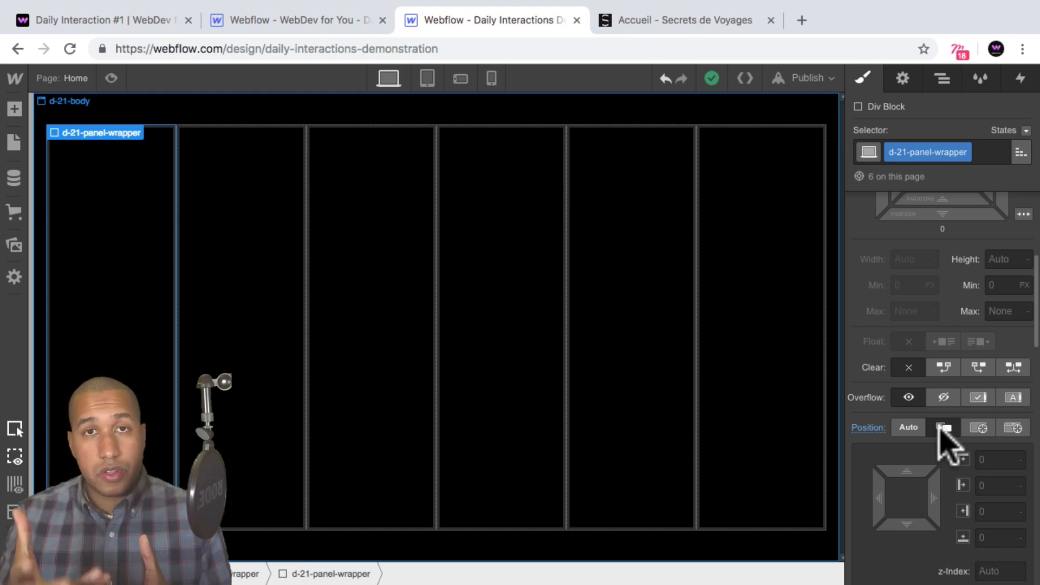
scroll(955, 410, up, 5)
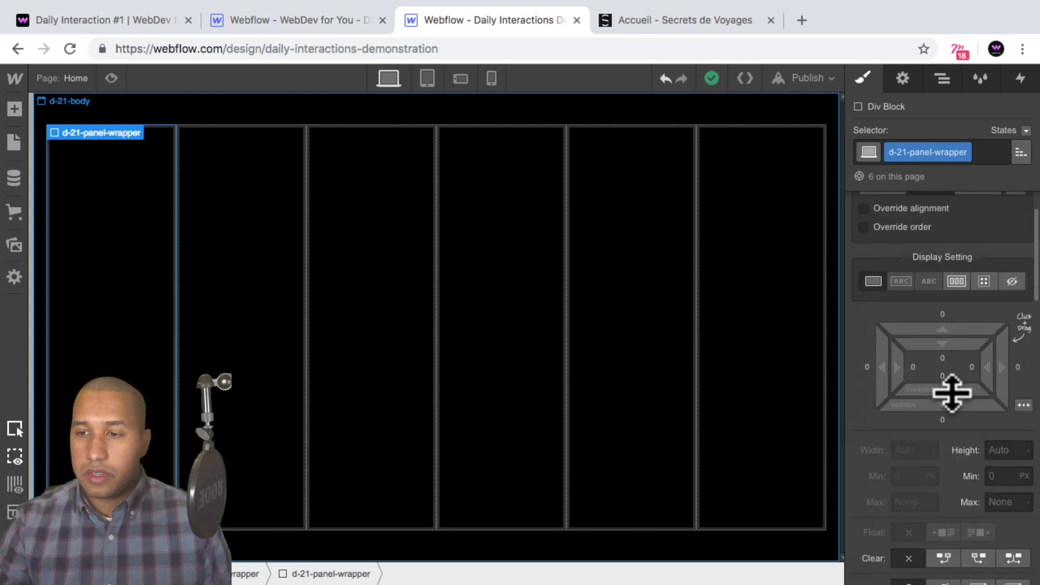
Add a div block inside the first d-21-panel-wrapper and give it the new class d-21-image.
click(944, 80)
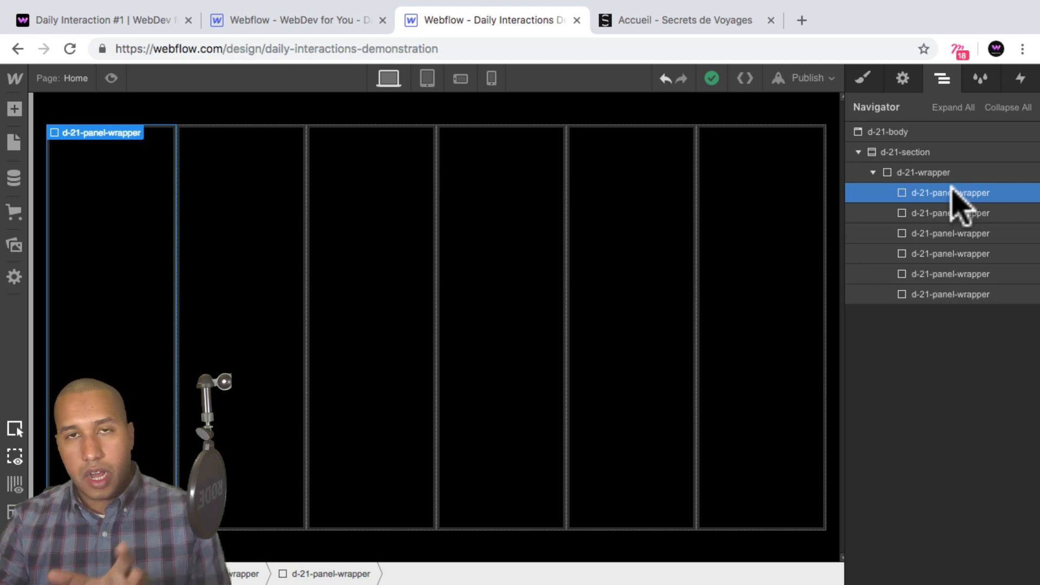
click(13, 112)
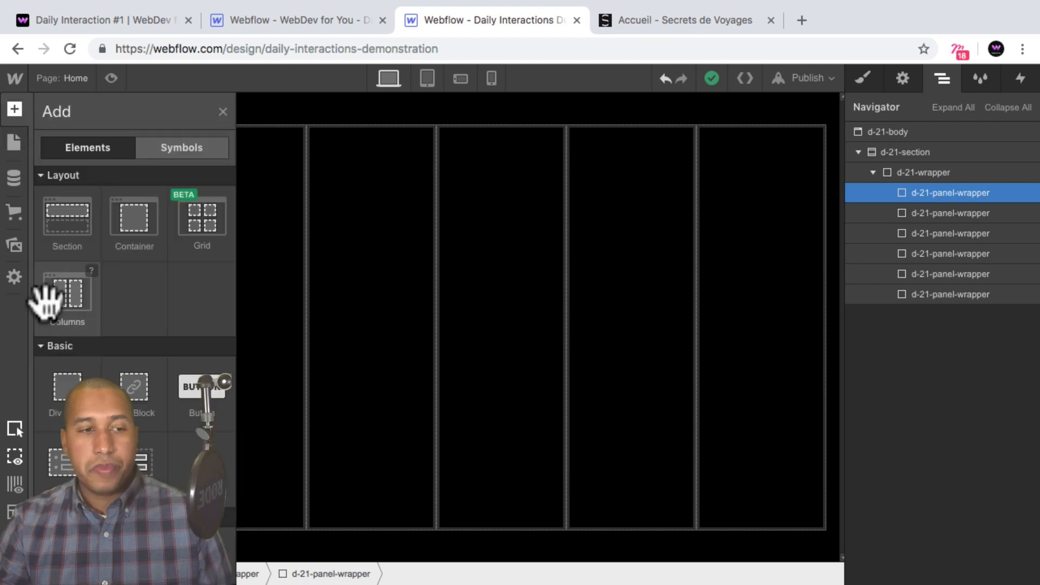
click(65, 387)
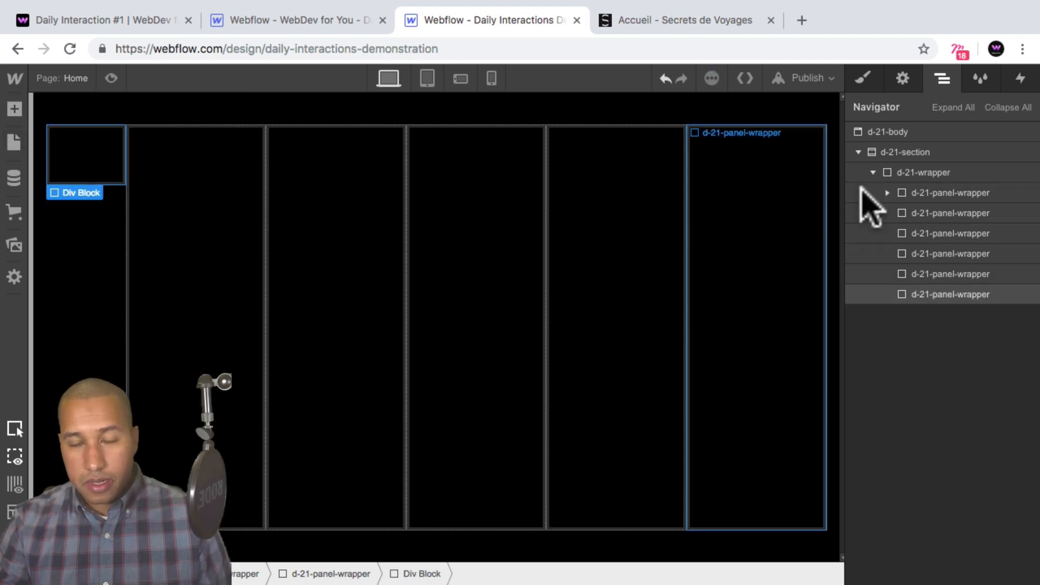
click(863, 78)
click(921, 151)
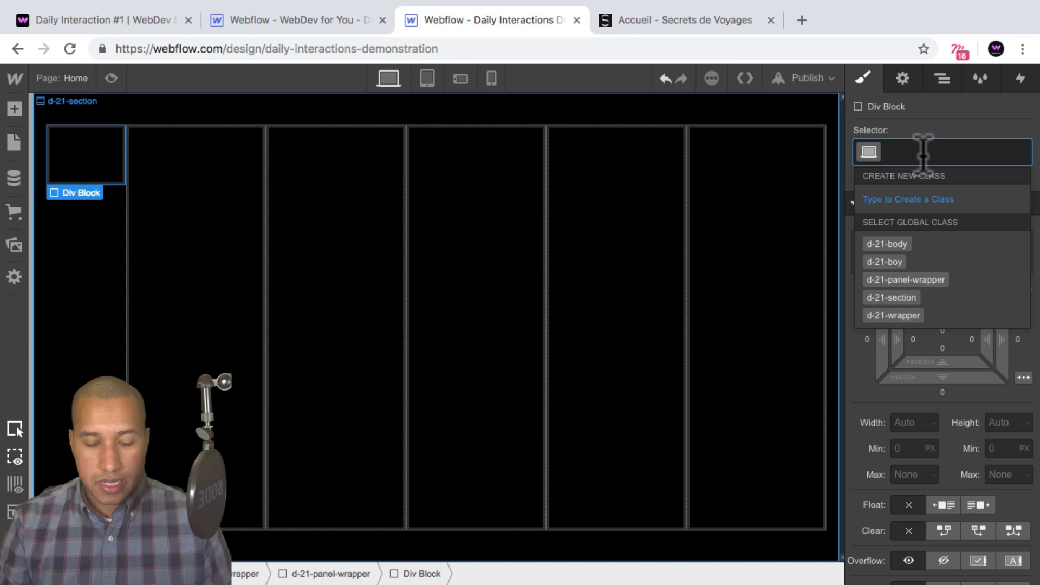
text(d-21-)
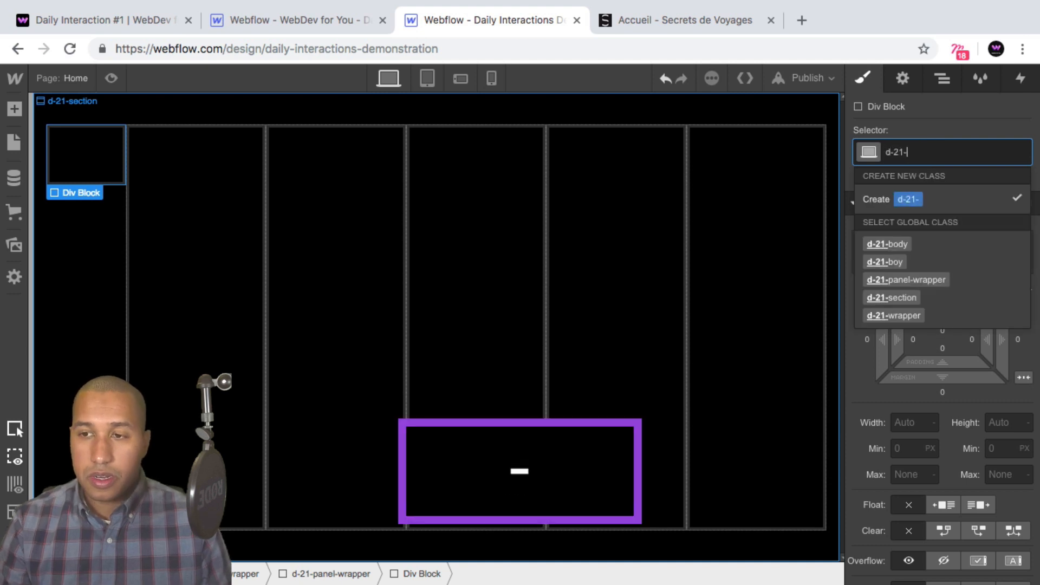
text(image)
key(Return)
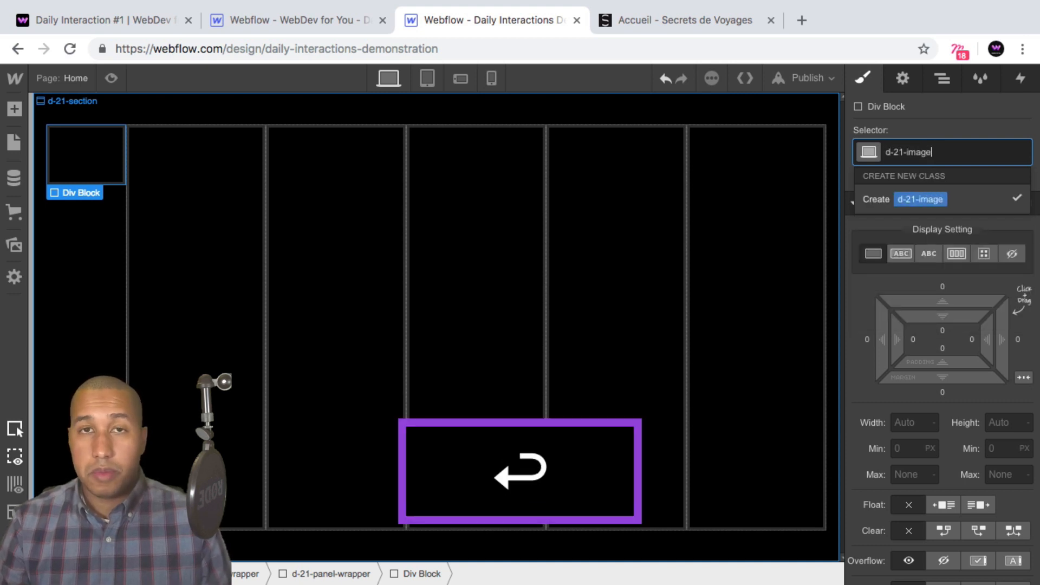
Position the d-21-image absolutely with the full preset, so all four offsets are 0 and it covers its panel.
scroll(1014, 295, down, 5)
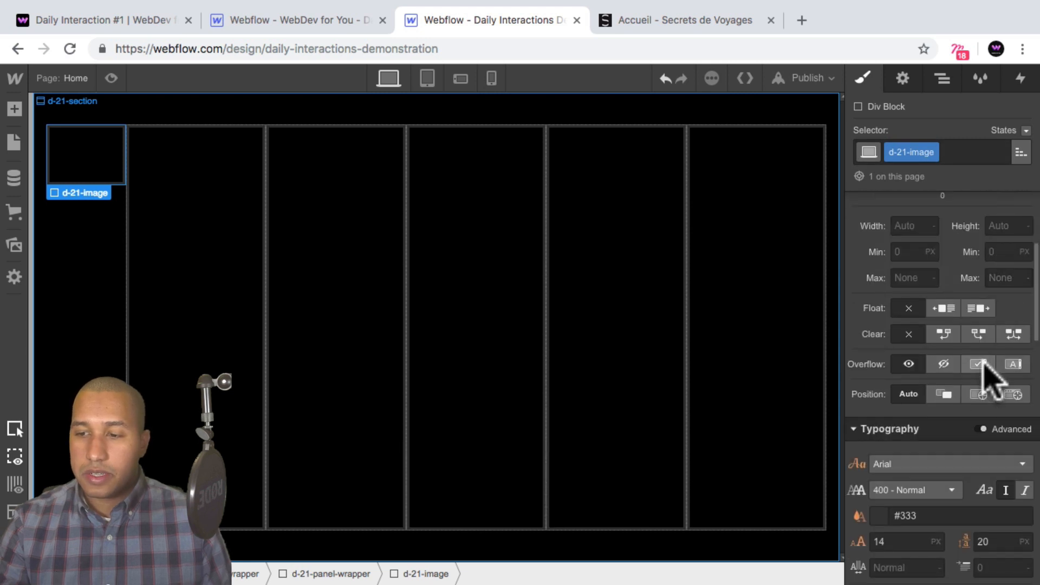
click(978, 399)
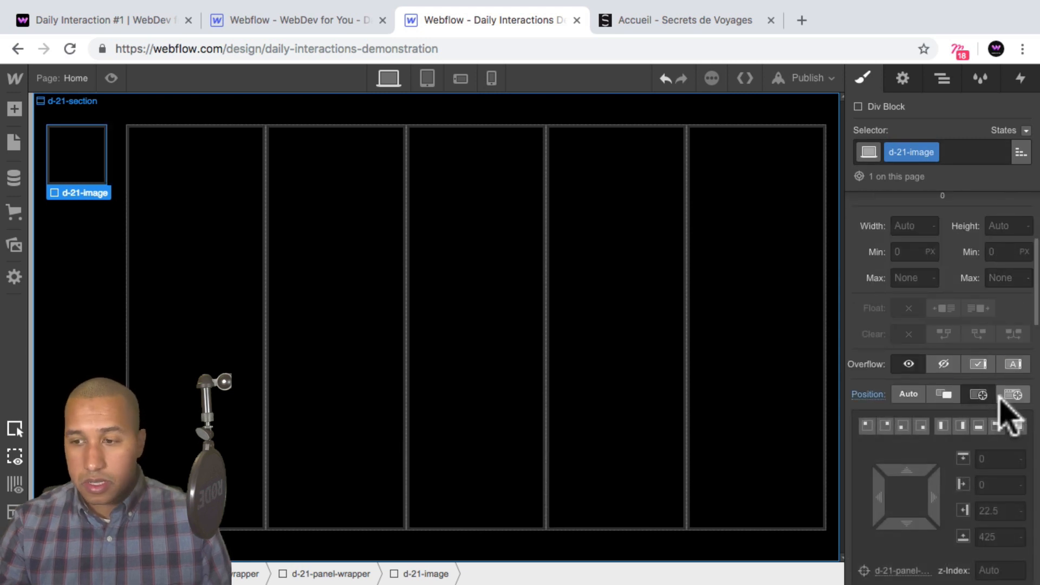
click(1015, 426)
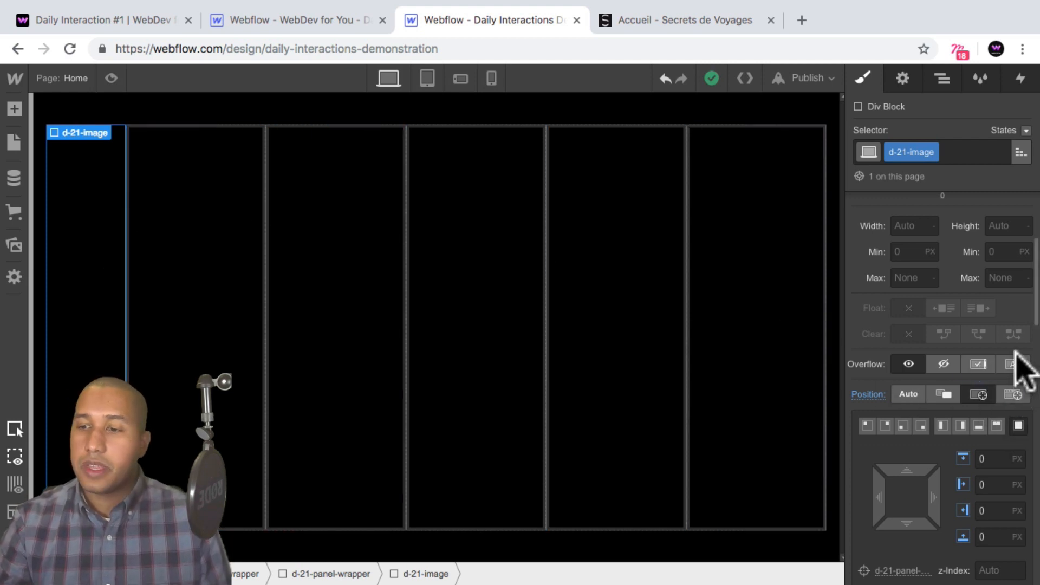
Add a background image to d-21-image, choosing the portrait photo of a hand painting with watercolours from the assets.
scroll(1015, 325, down, 3)
scroll(1000, 325, down, 6)
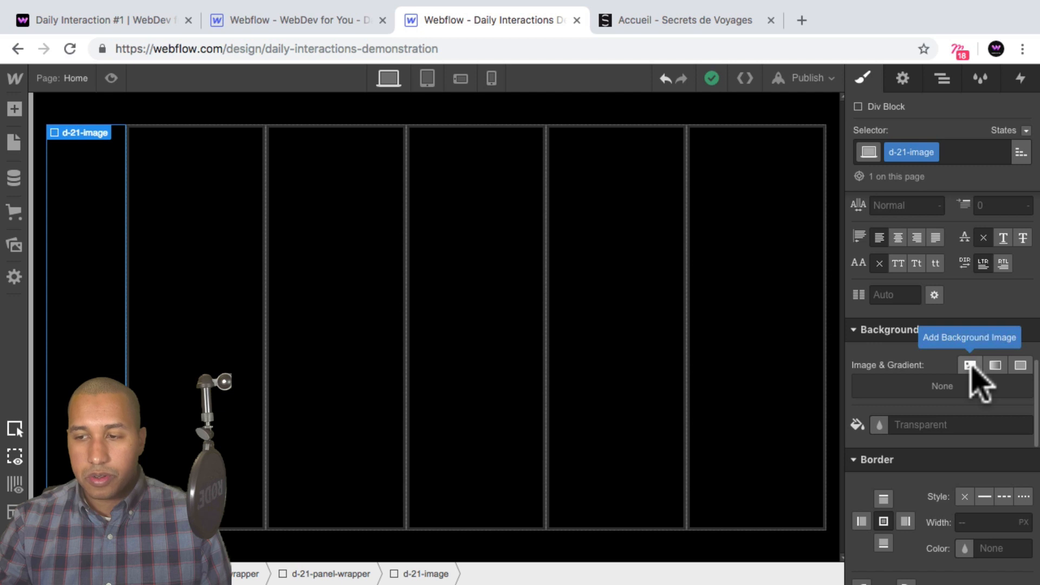
click(970, 366)
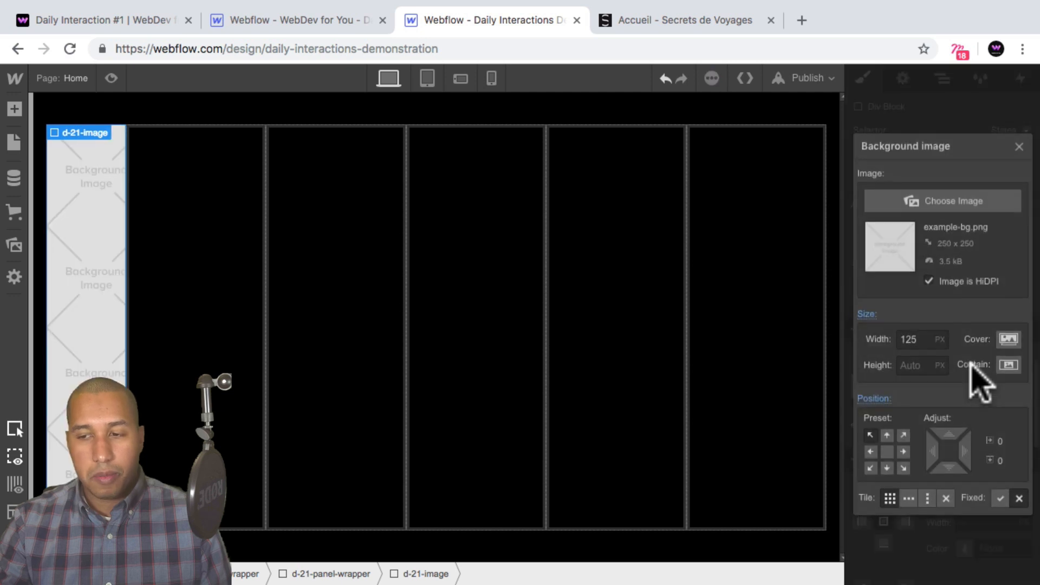
click(942, 201)
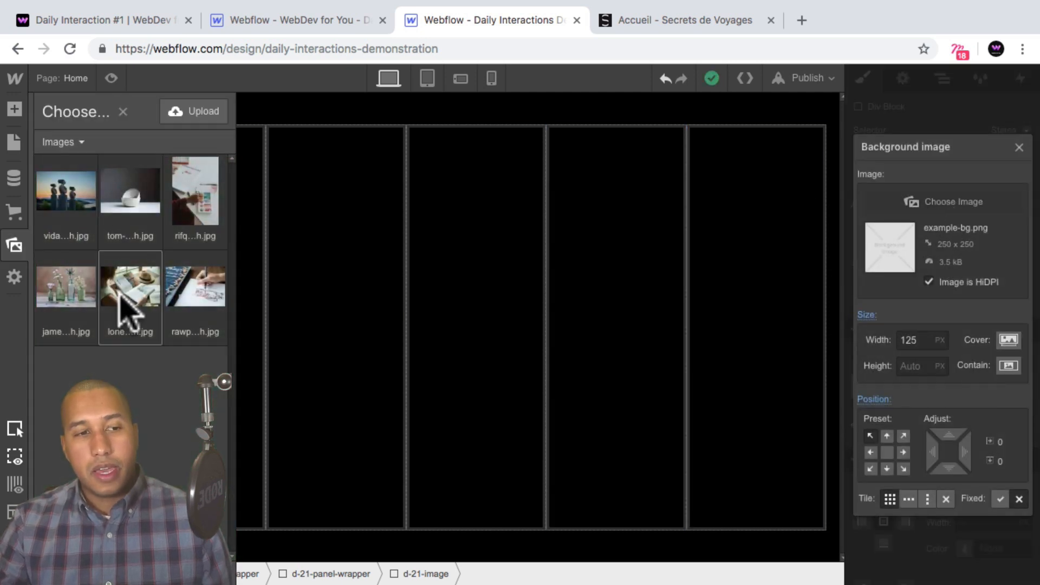
click(195, 212)
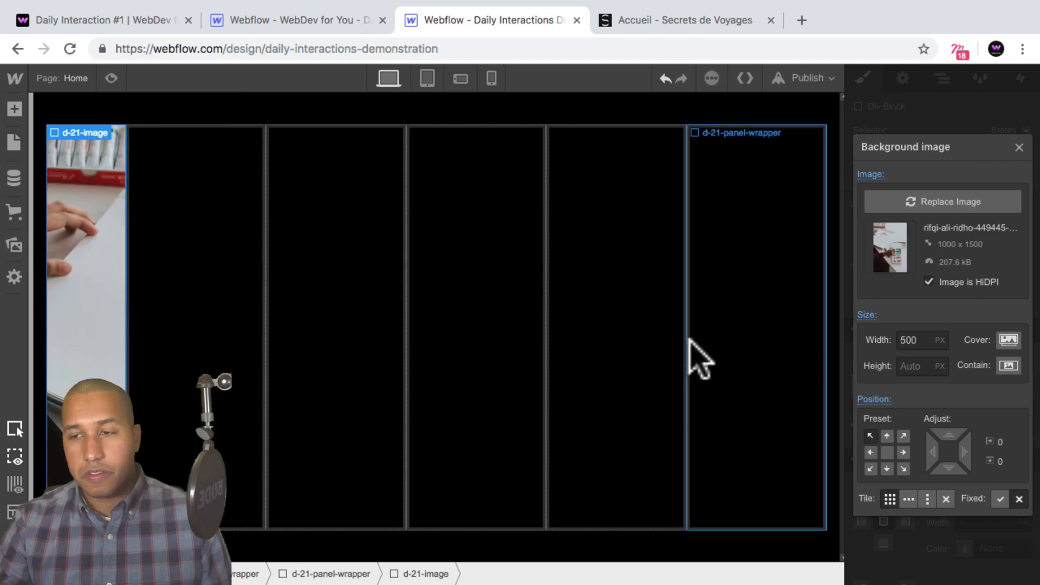
Set the background image's size to cover, centre its position at 50% and 50%, and turn off tiling.
click(1008, 342)
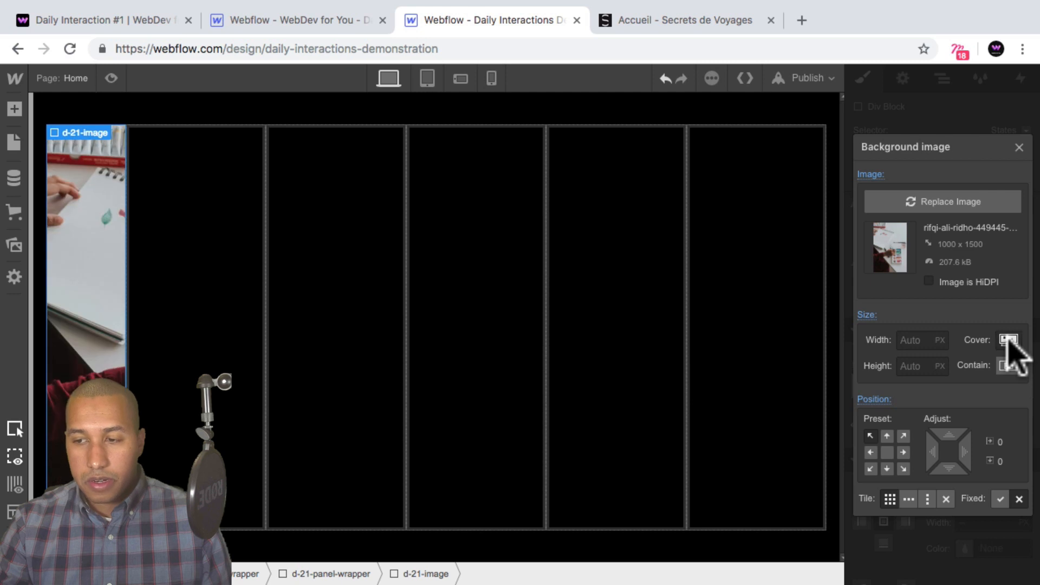
click(887, 452)
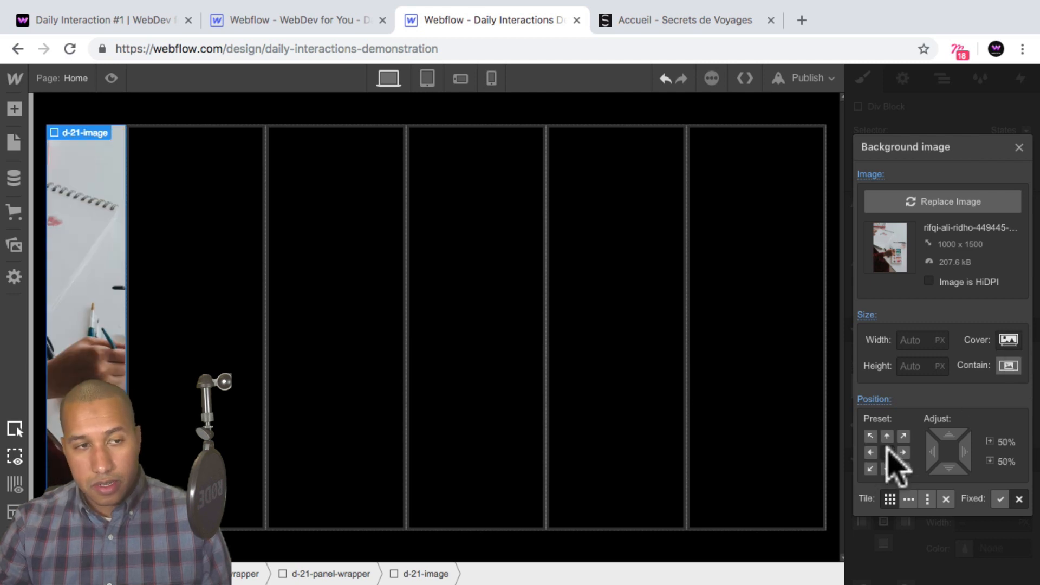
click(946, 498)
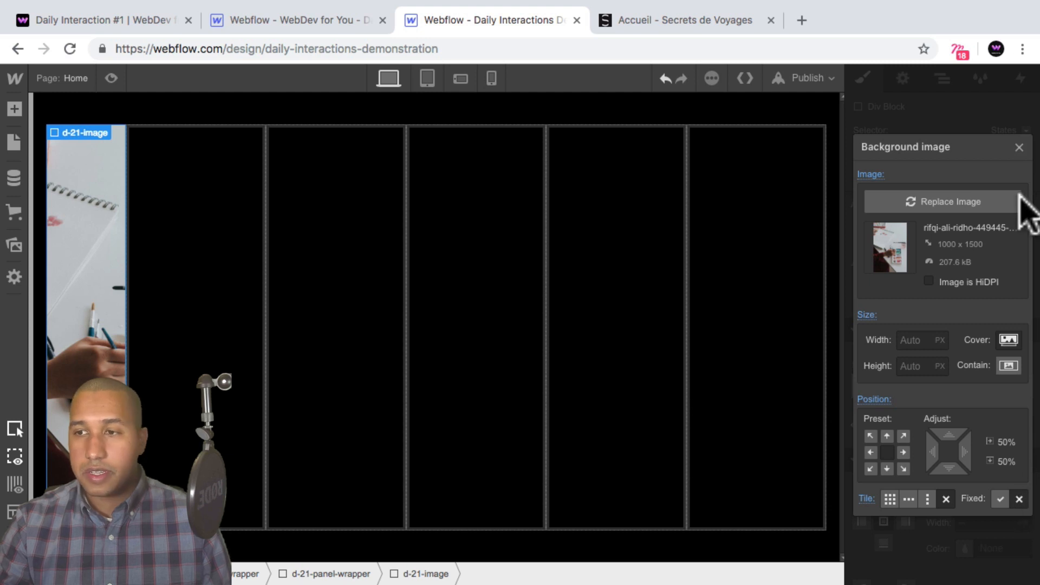
click(1019, 146)
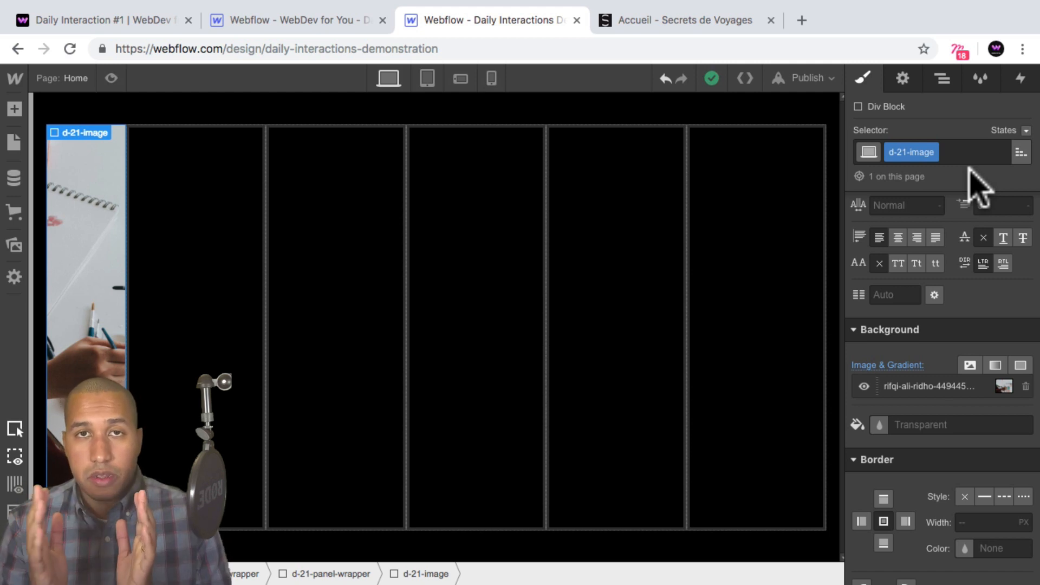
Set the flex grow of the first d-21-panel-wrapper to 2 in its Hover state.
click(943, 79)
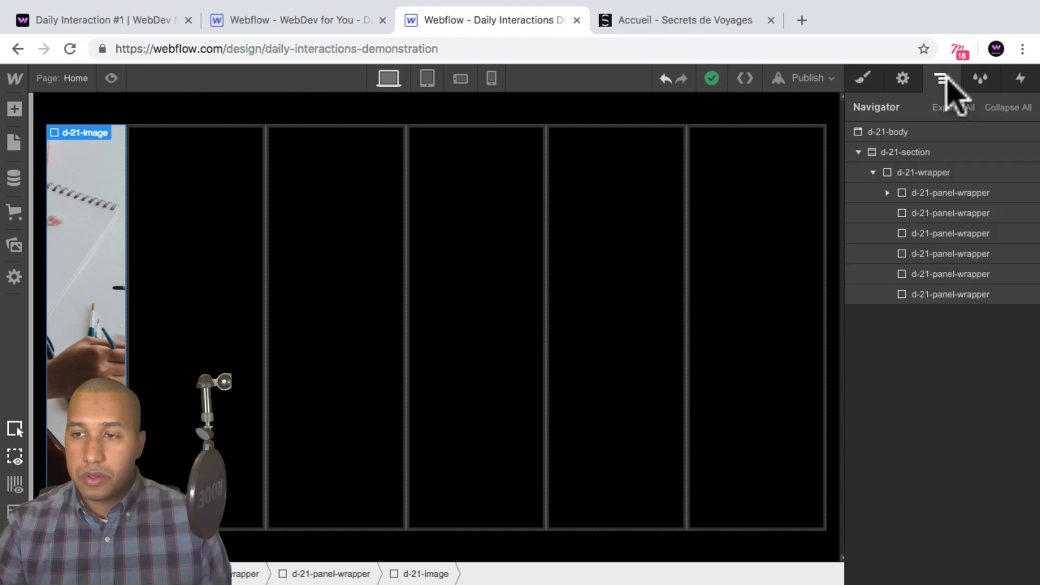
click(946, 194)
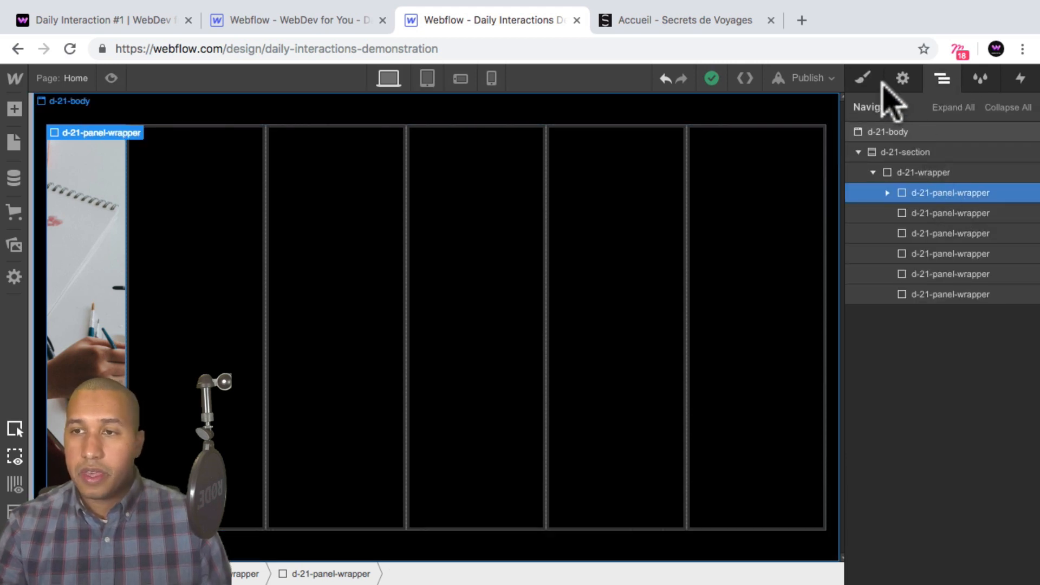
click(864, 80)
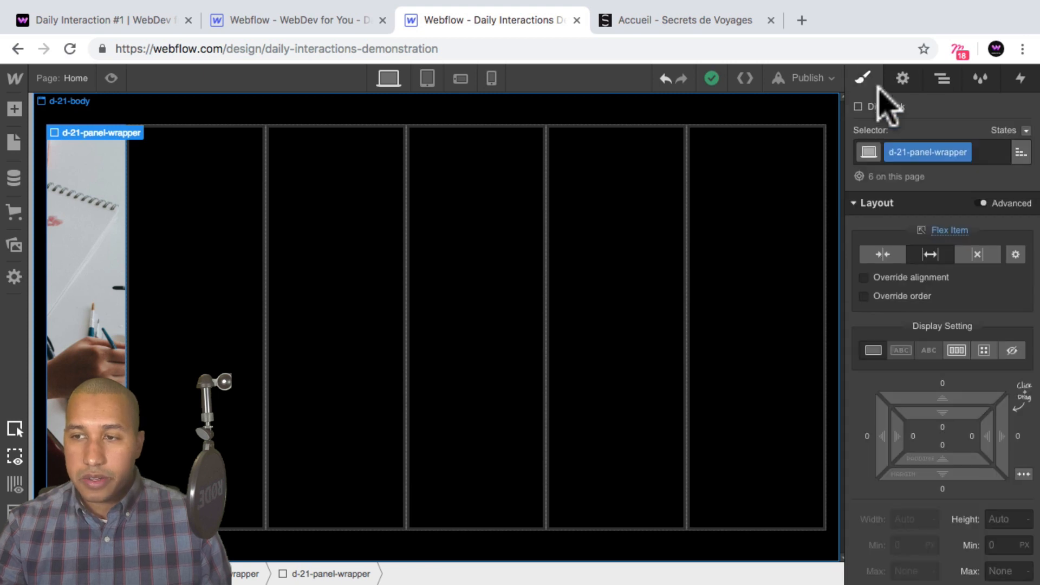
click(1026, 142)
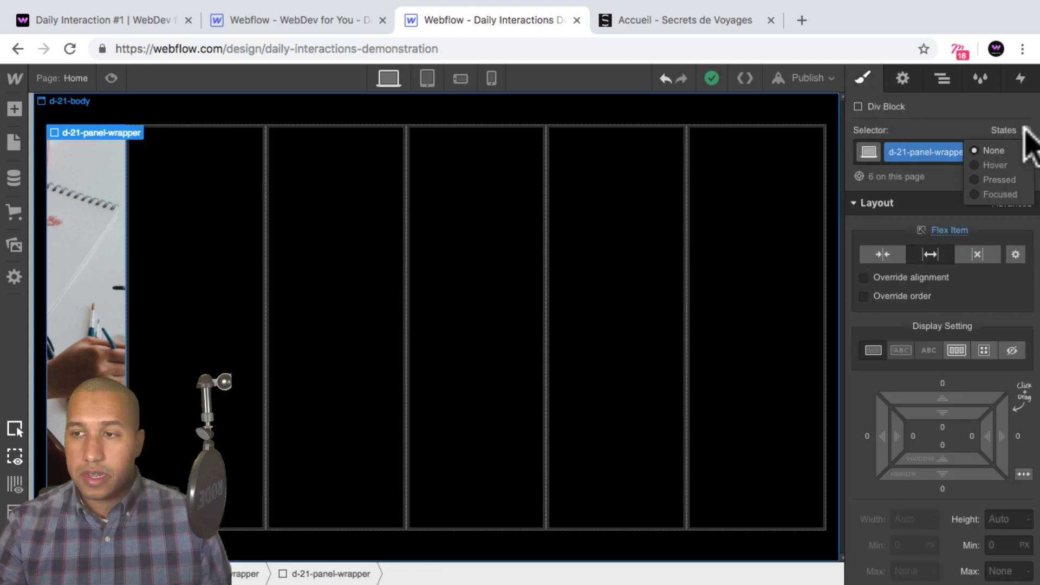
click(982, 165)
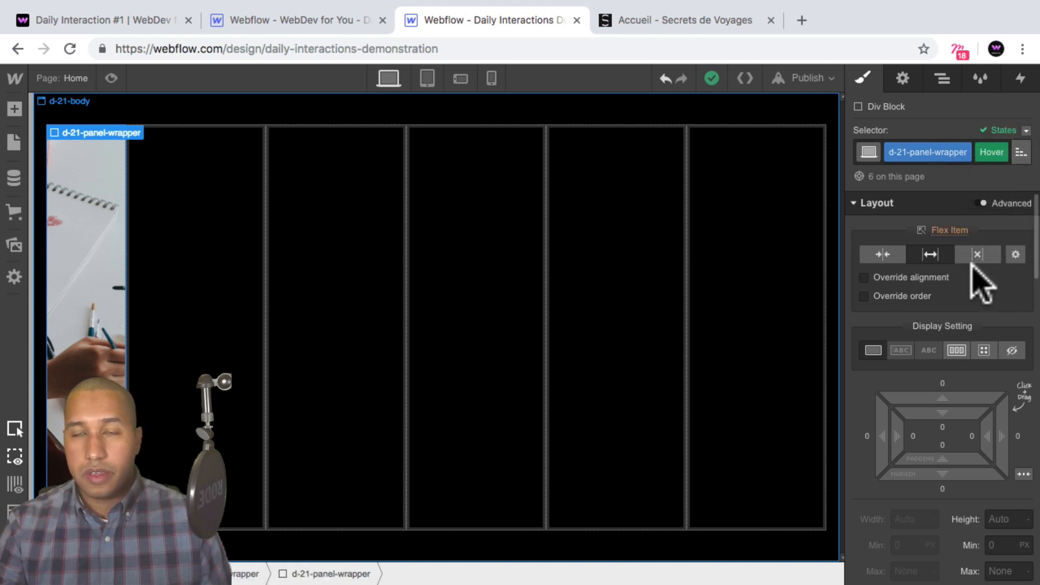
click(1017, 253)
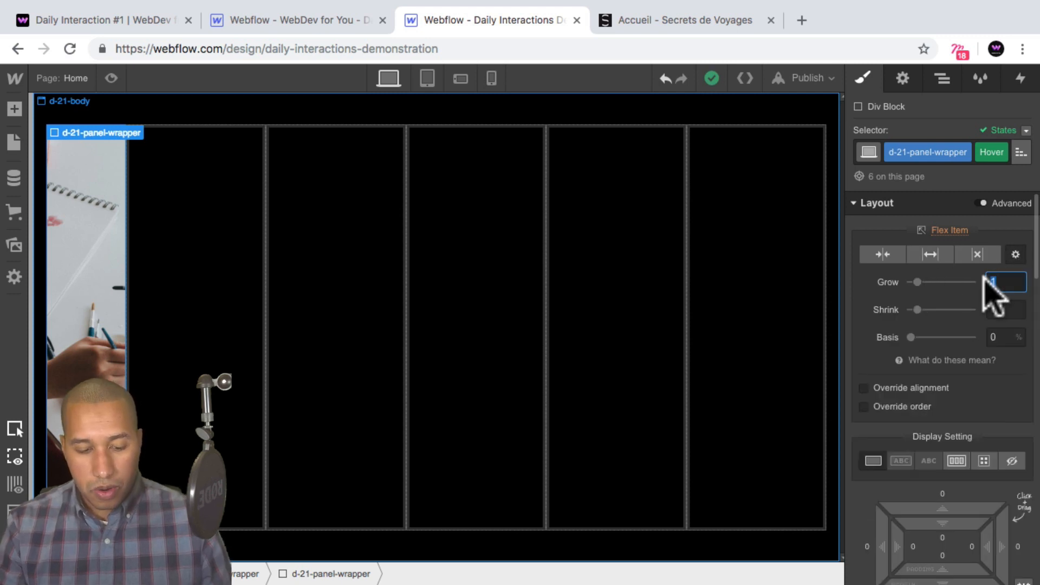
text(2)
key(Return)
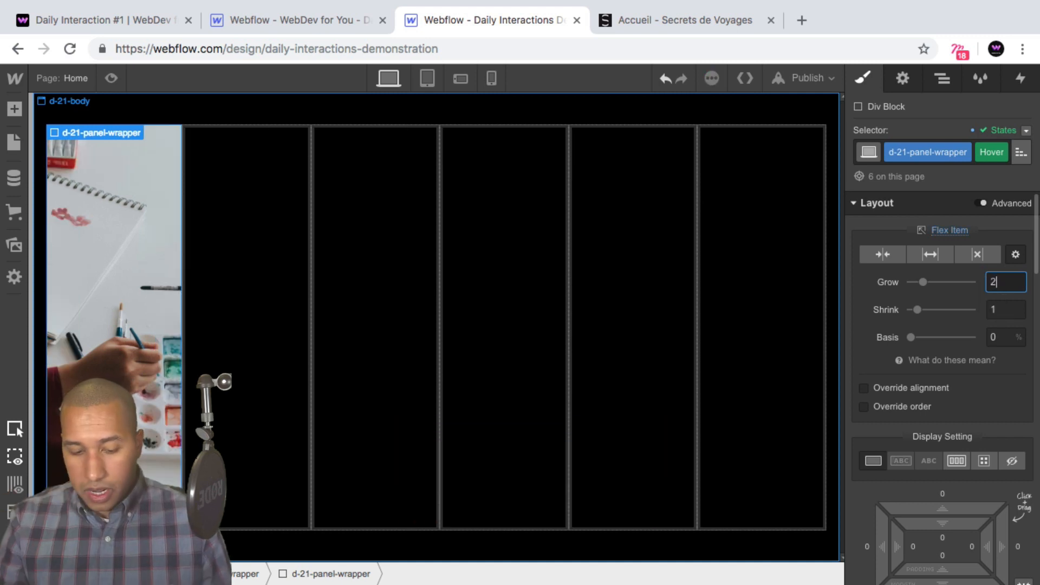
Try a flex grow of 3 for the panel wrapper's Hover state and return it to 2.
key(BackSpace)
text(3)
key(Return)
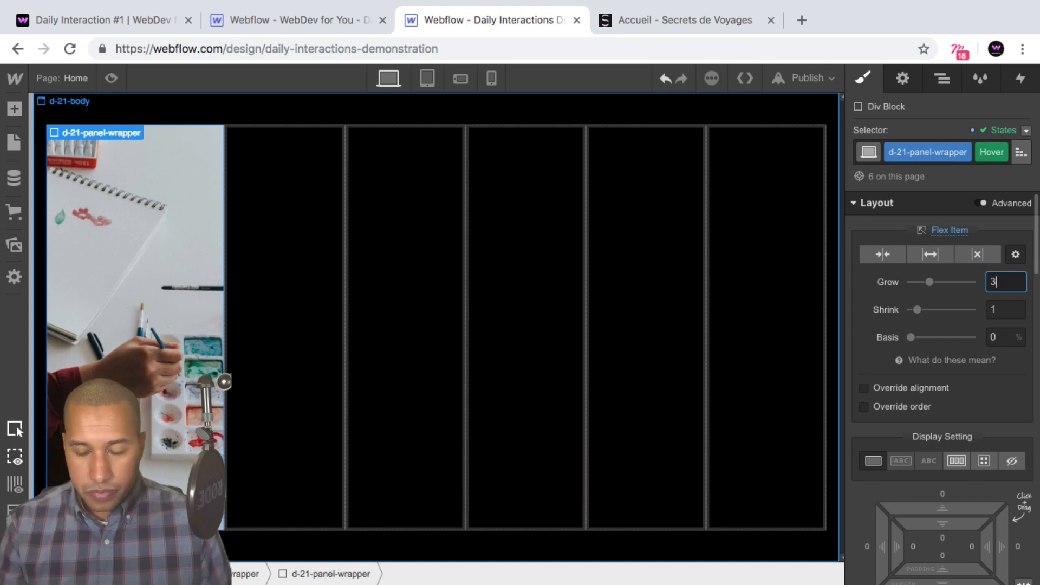
key(BackSpace)
text(2)
key(Return)
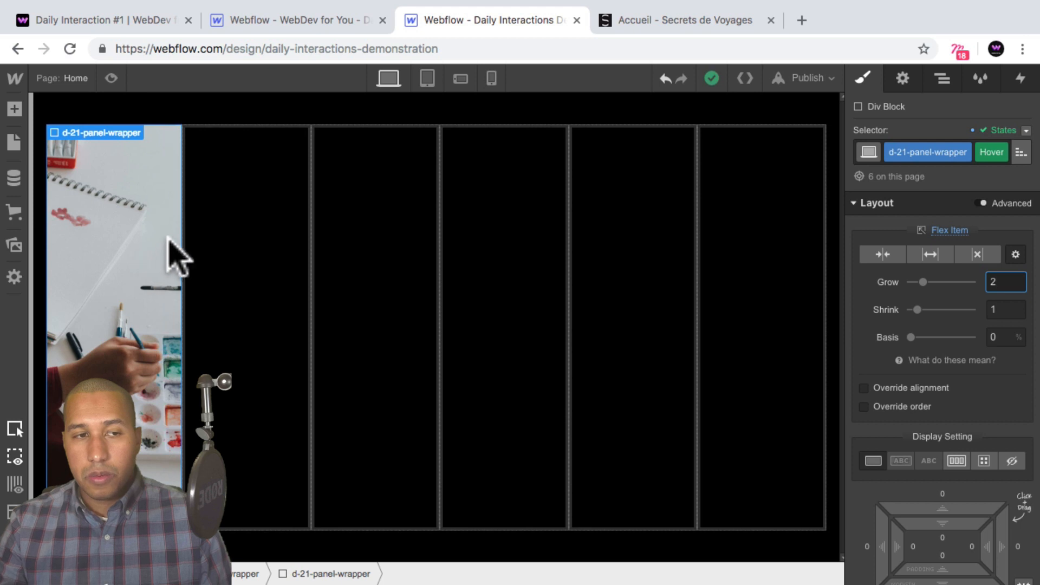
Switch the d-21-panel-wrapper back to the None state and preview the hover growth of the first panel.
click(111, 77)
click(110, 77)
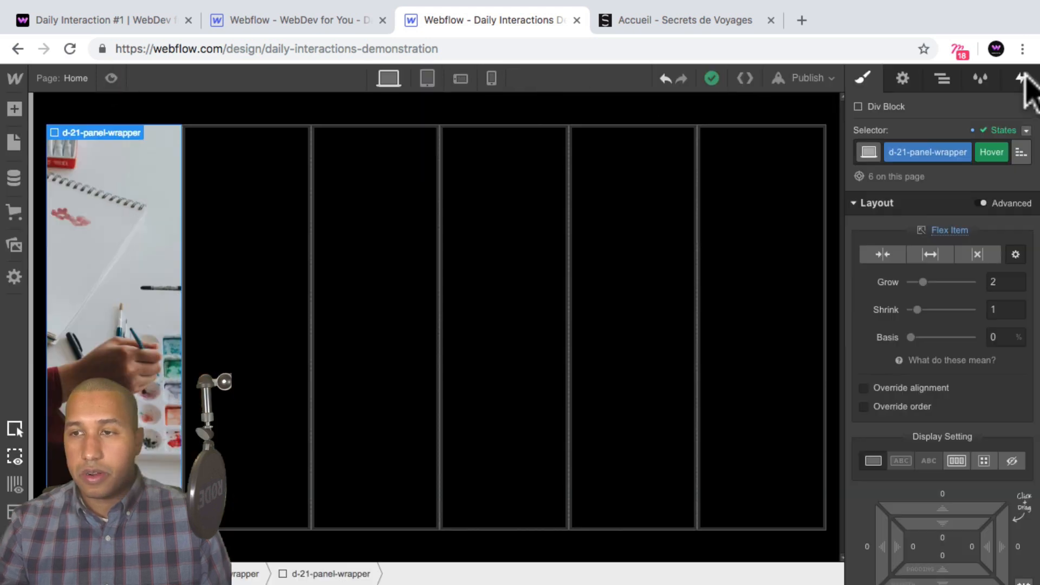
click(1027, 130)
click(982, 151)
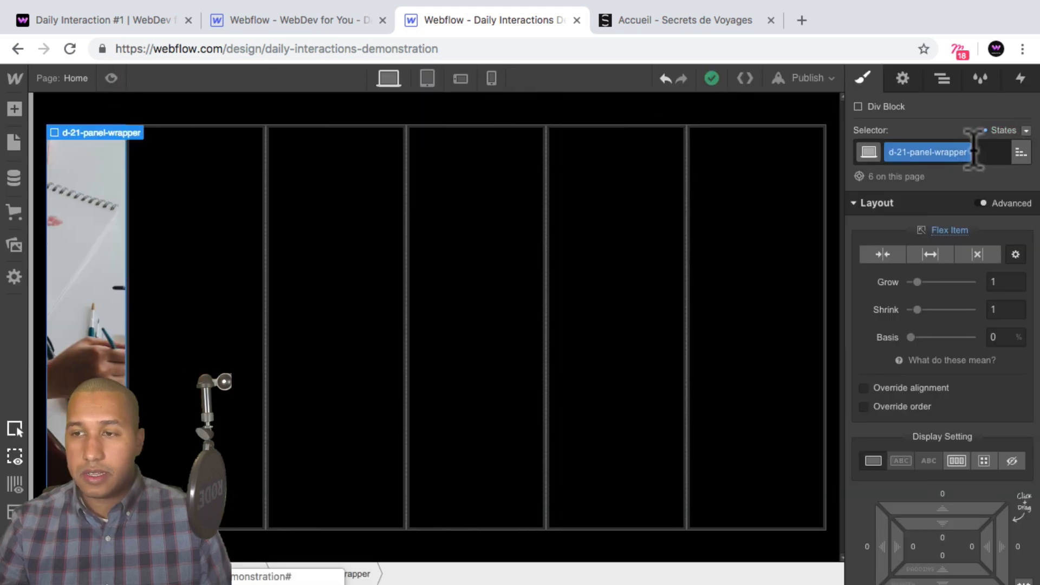
click(111, 78)
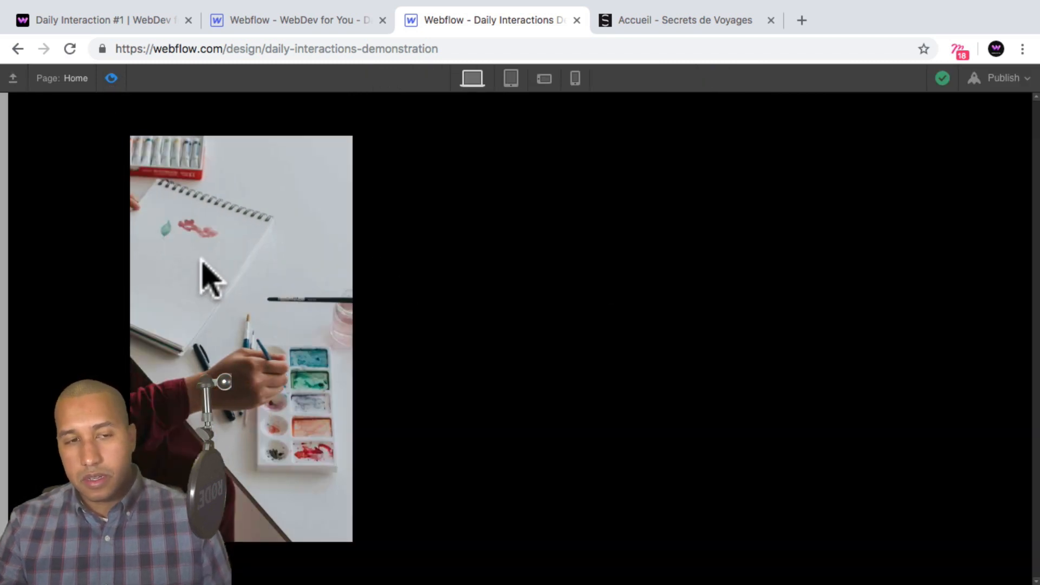
click(111, 77)
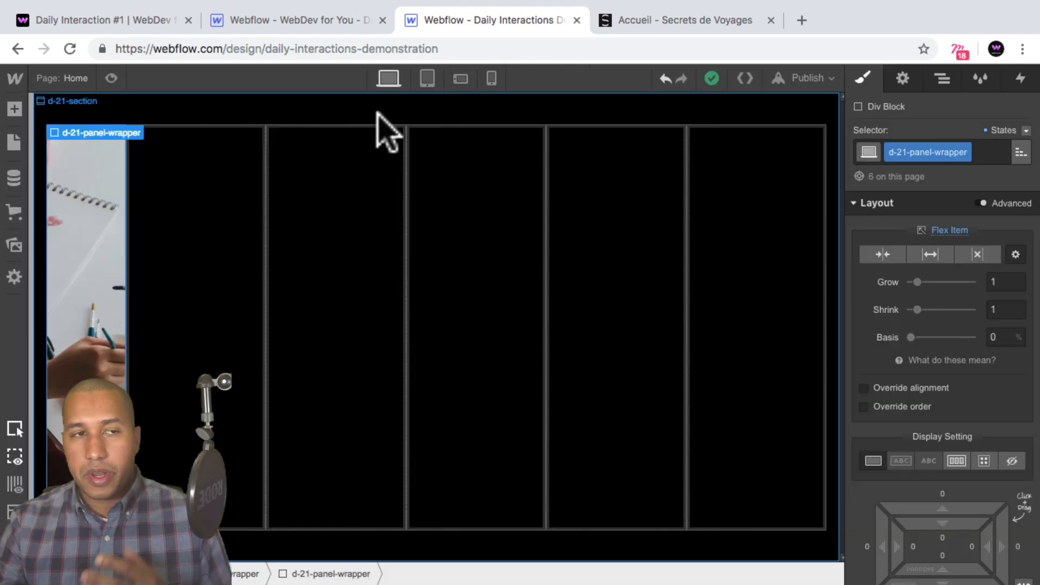
Add a transition covering All Properties to the d-21-panel-wrapper class.
click(1026, 130)
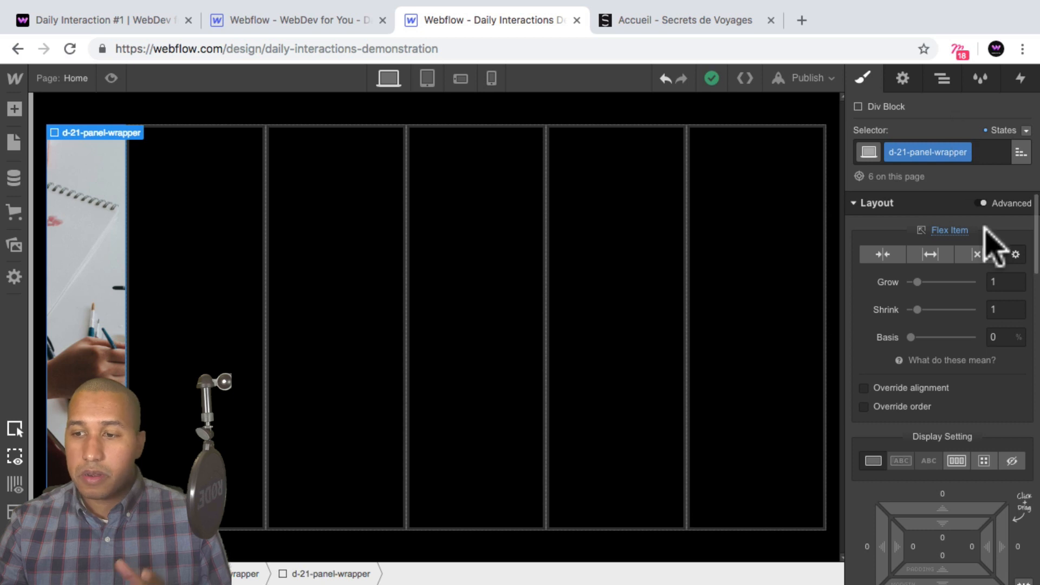
scroll(993, 244, down, 10)
scroll(989, 238, down, 10)
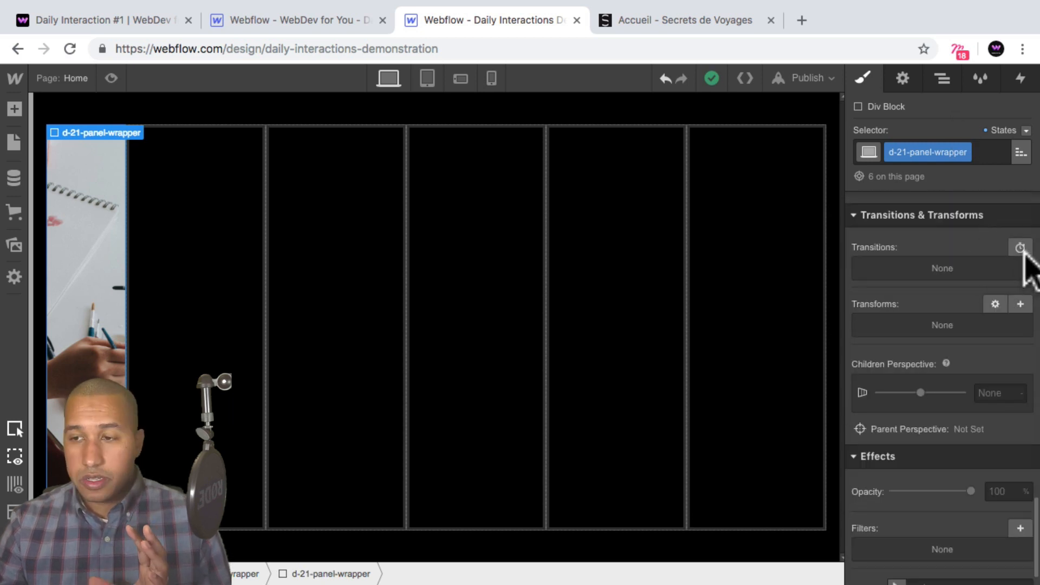
click(1021, 247)
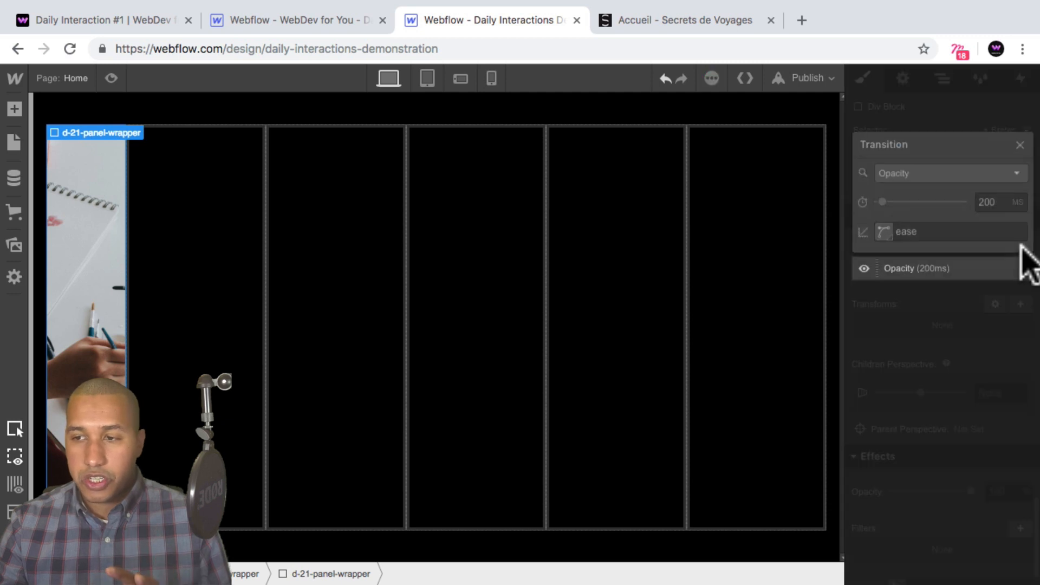
click(913, 169)
scroll(953, 258, down, 6)
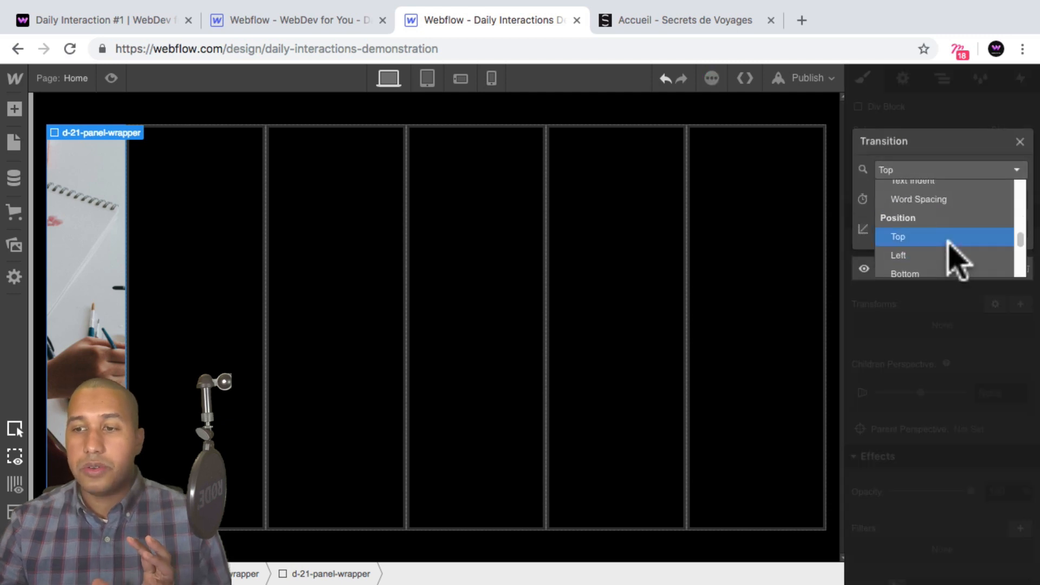
scroll(956, 260, down, 6)
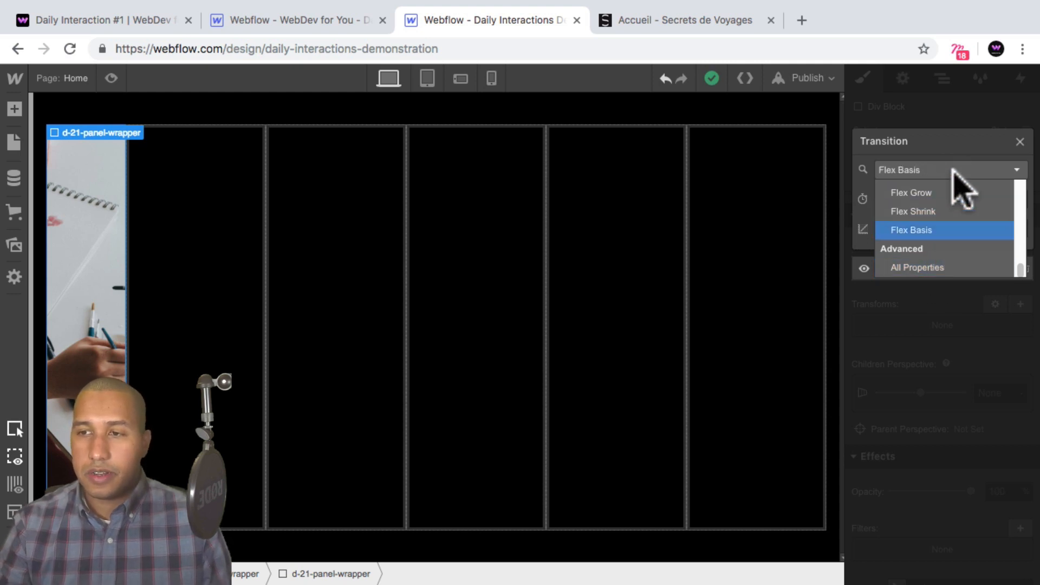
click(948, 267)
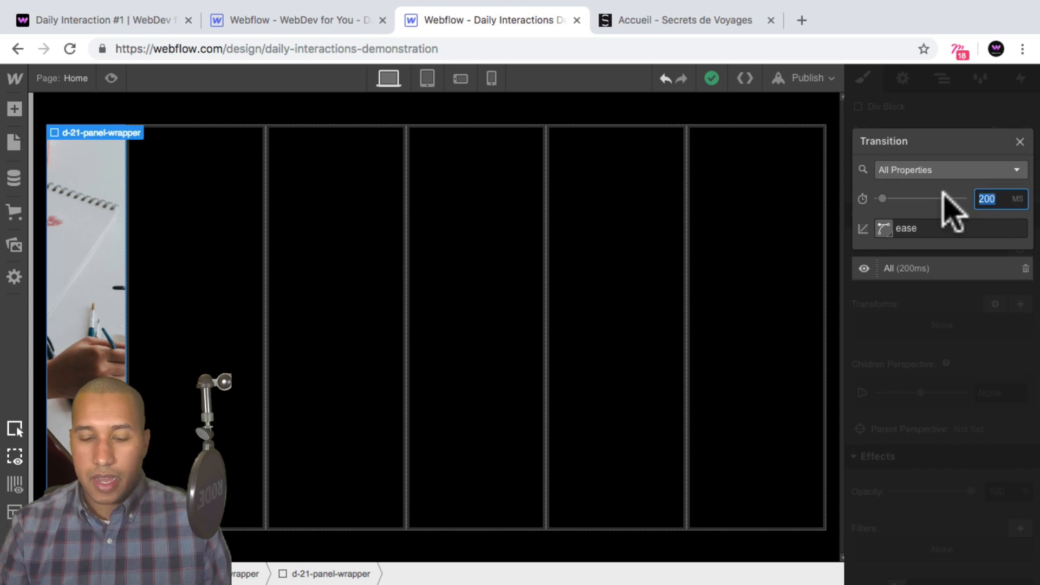
Set the panel wrapper's transition duration to 500 ms, keeping the ease curve.
text(5000)
key(BackSpace)
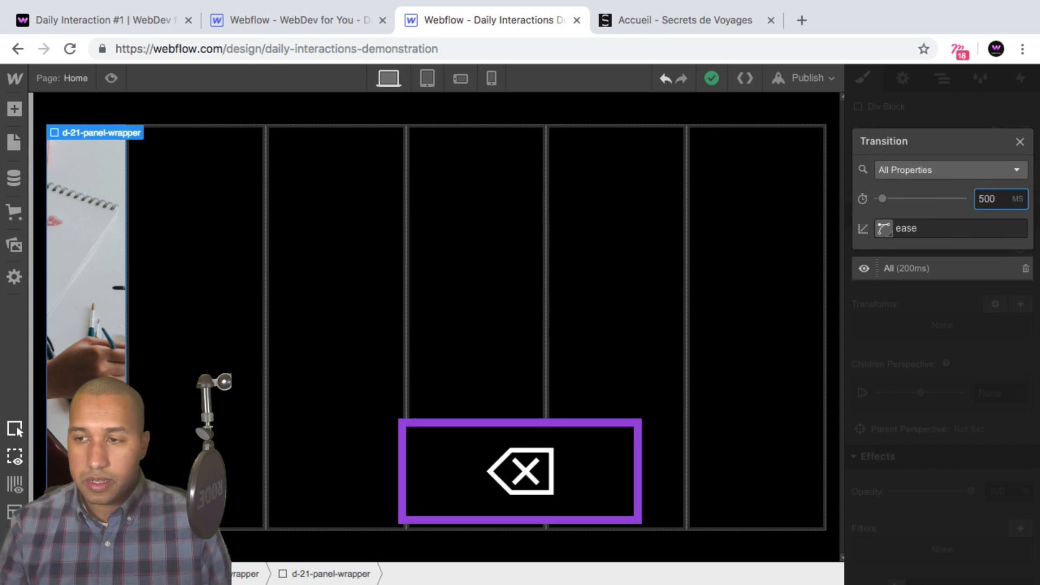
key(Return)
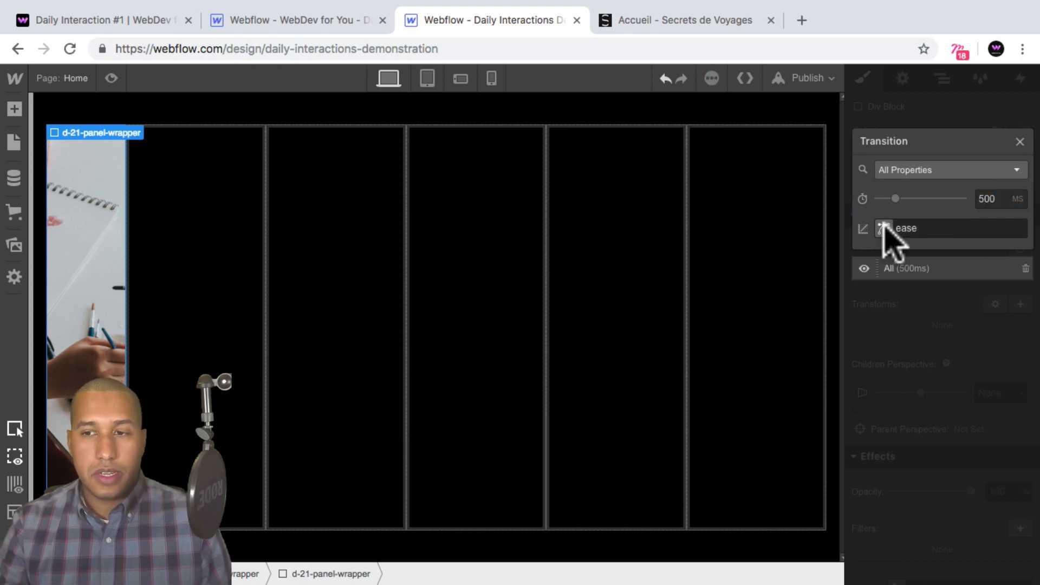
click(883, 228)
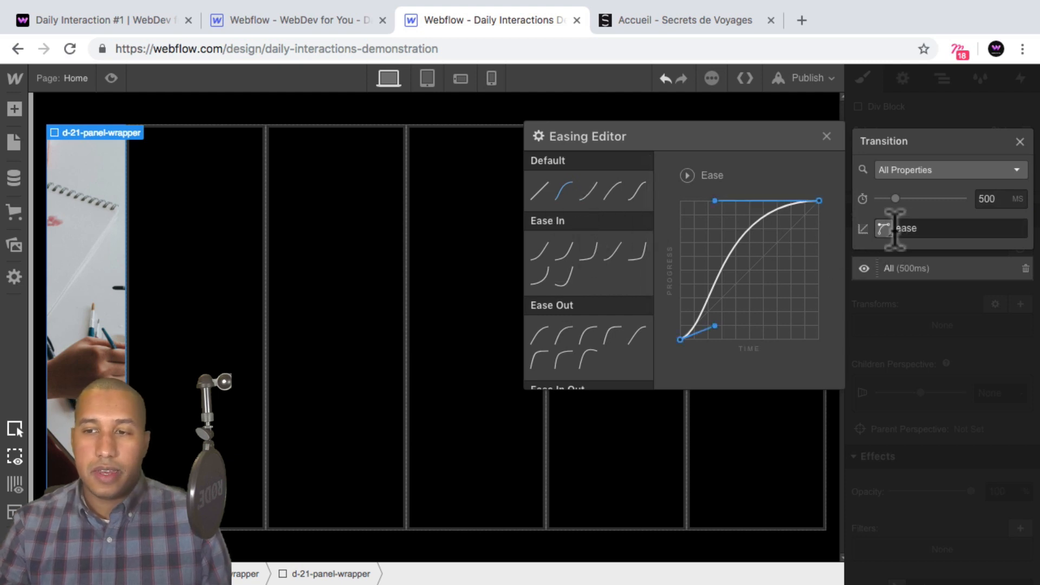
click(1020, 141)
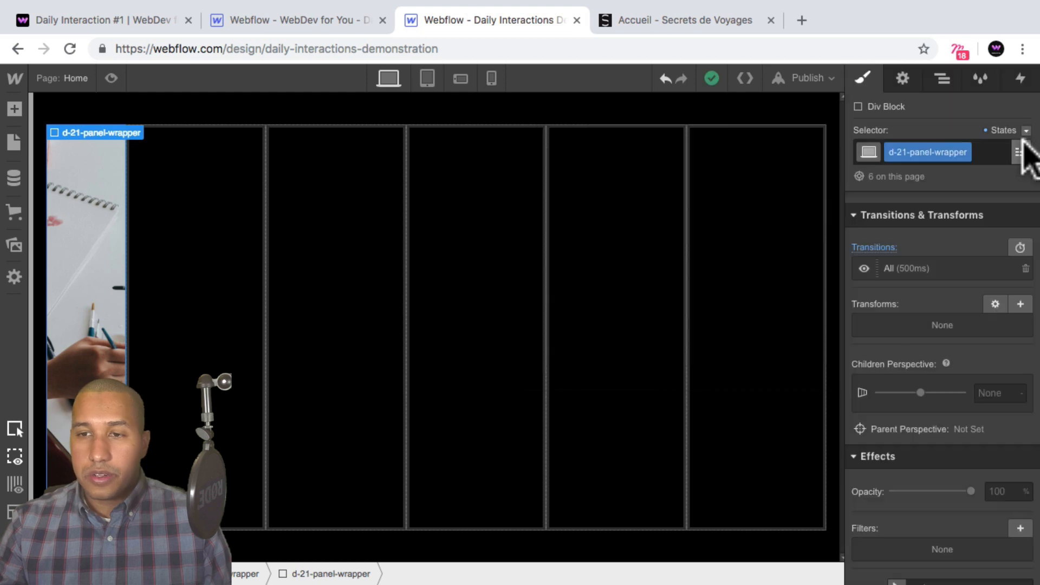
Preview the first panel's hover growth, expand its structure, and compare it with the published Demo 21 page.
click(111, 78)
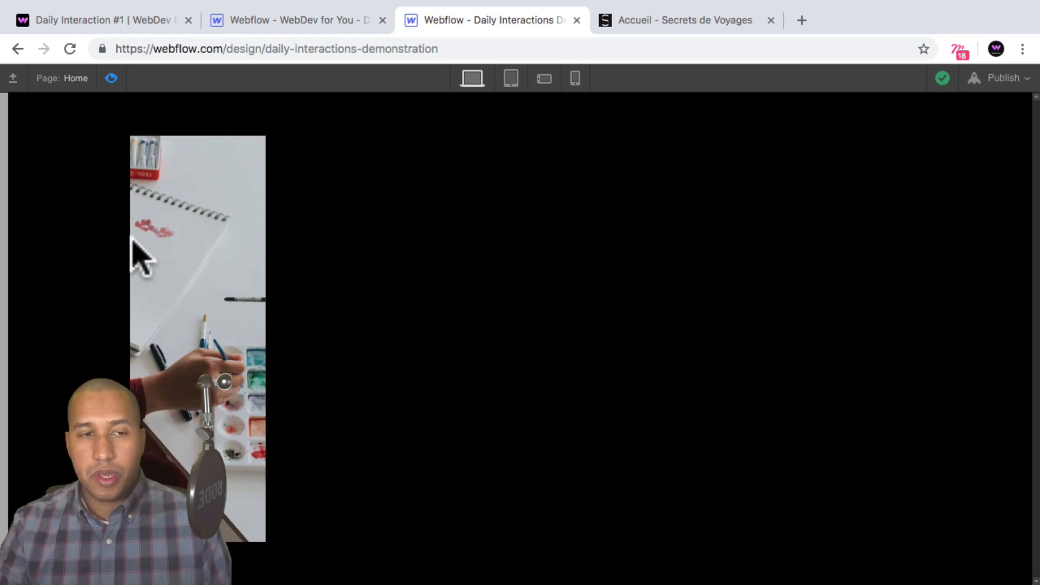
click(111, 79)
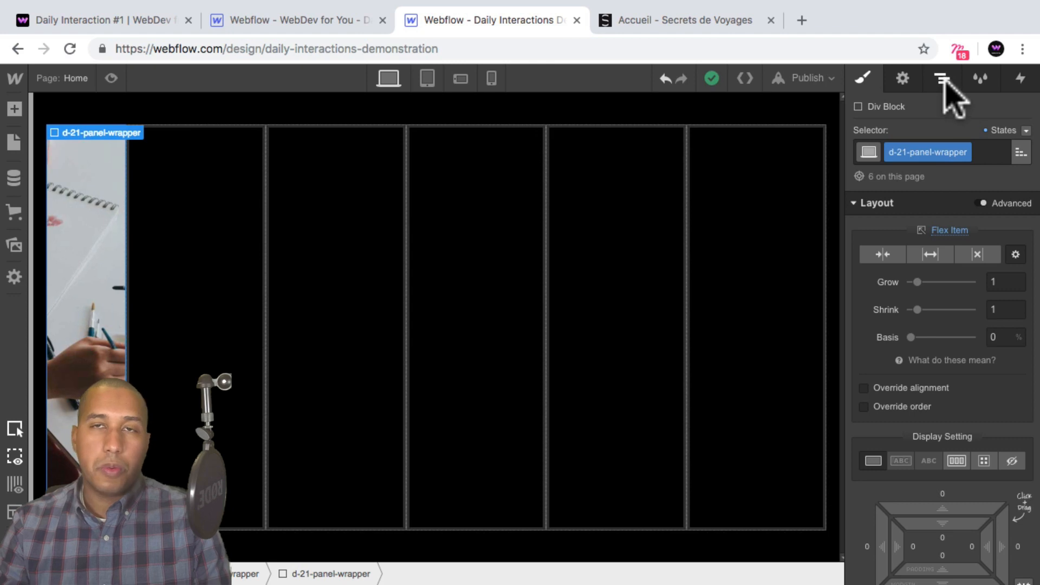
click(942, 79)
click(888, 194)
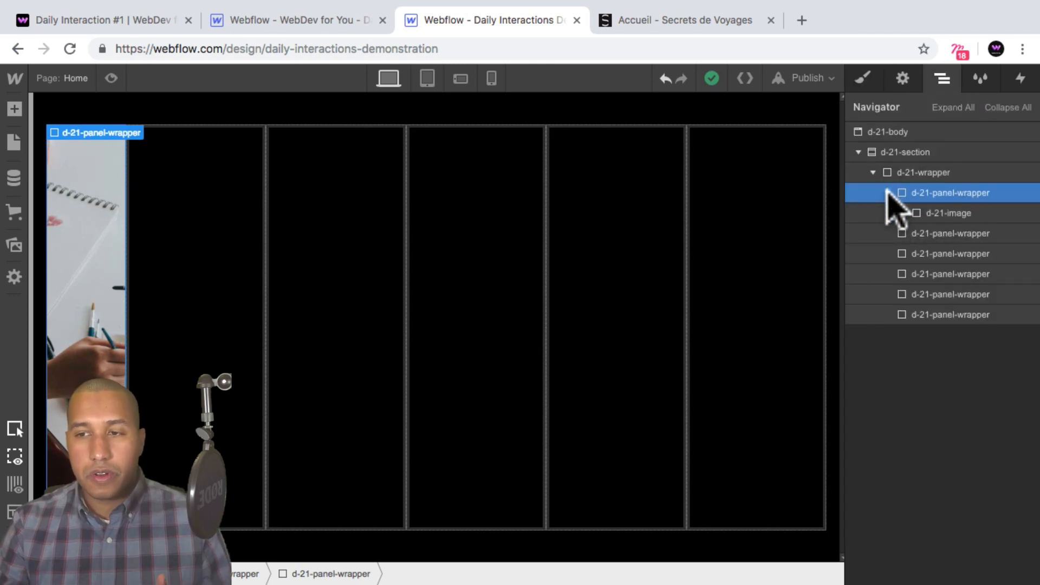
click(135, 25)
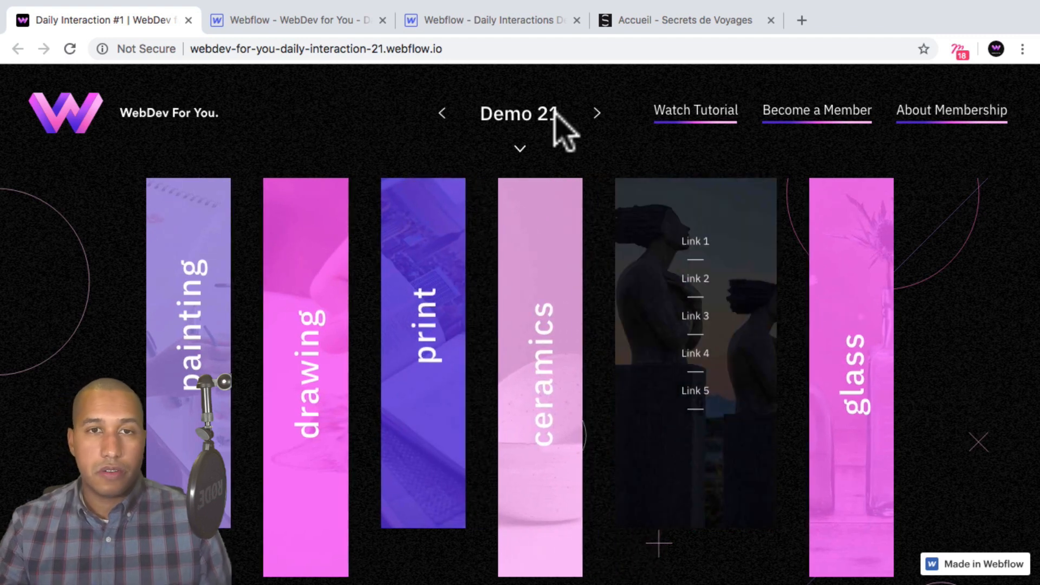
click(505, 21)
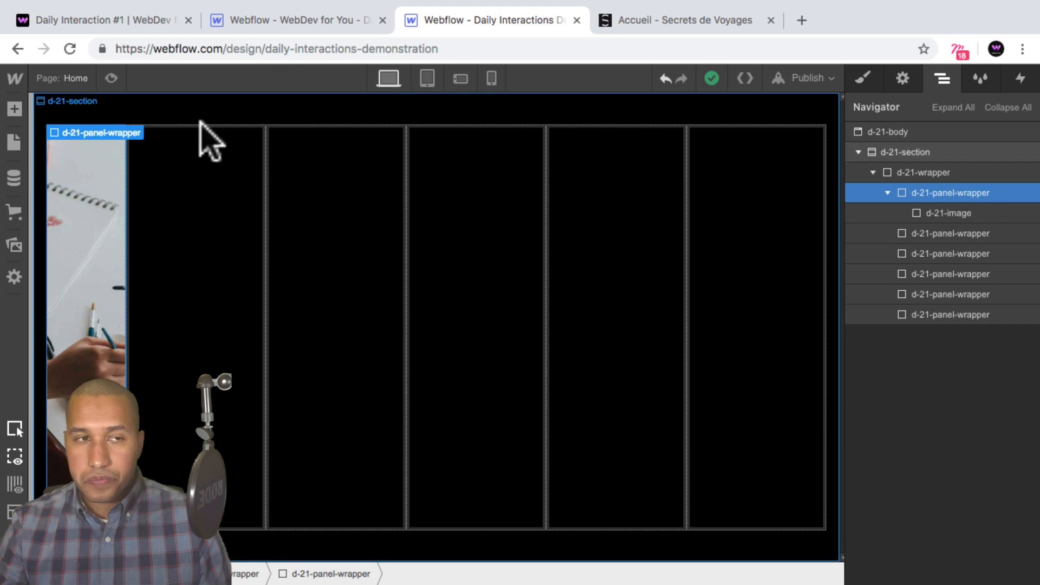
Add a div block inside the first d-21-panel-wrapper and give it the class d-21-image-overlay.
click(15, 112)
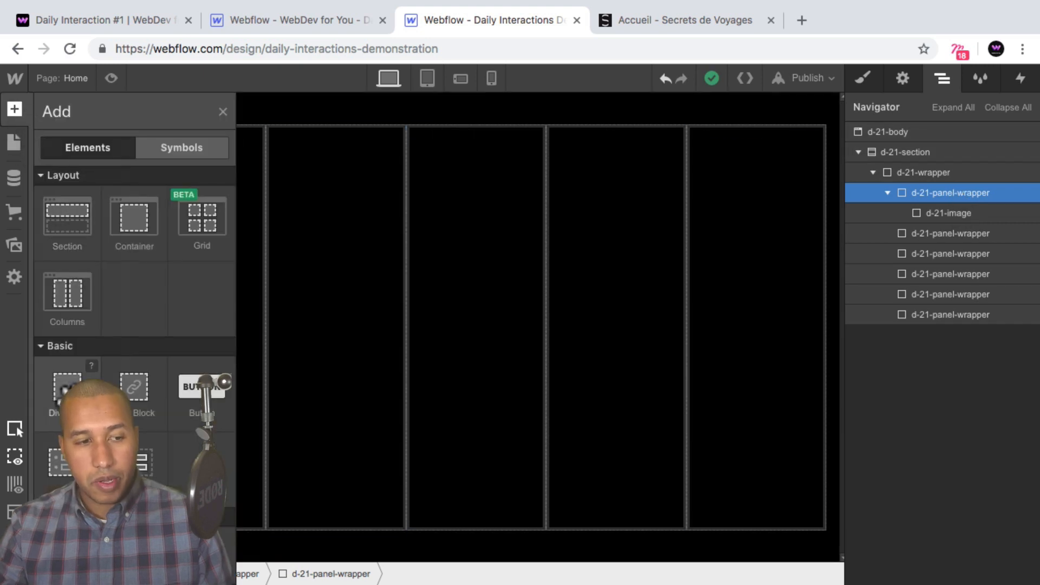
drag(68, 387, 924, 197)
click(863, 78)
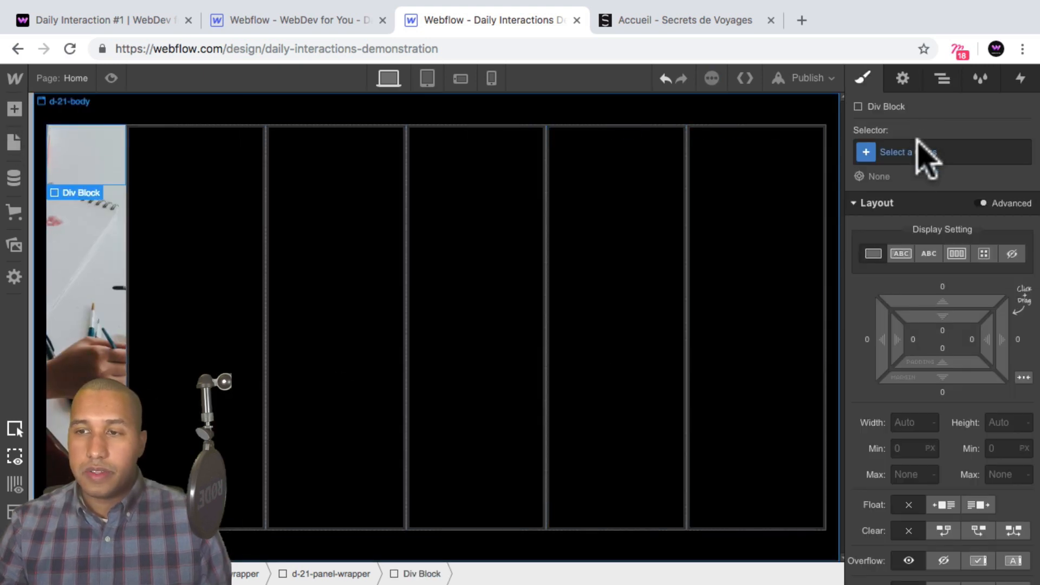
click(916, 152)
text(d-21-)
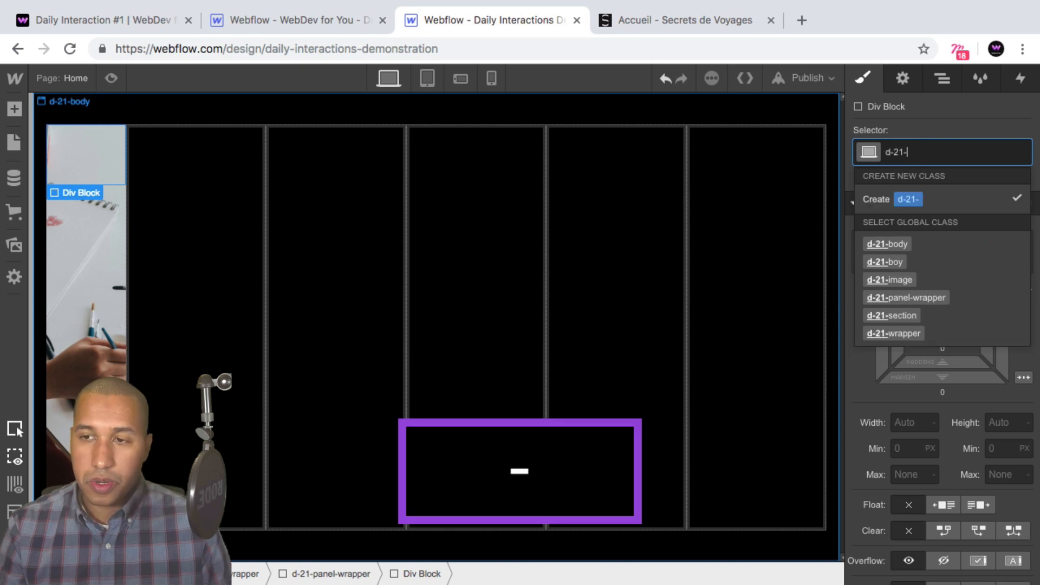
text(image-overlay)
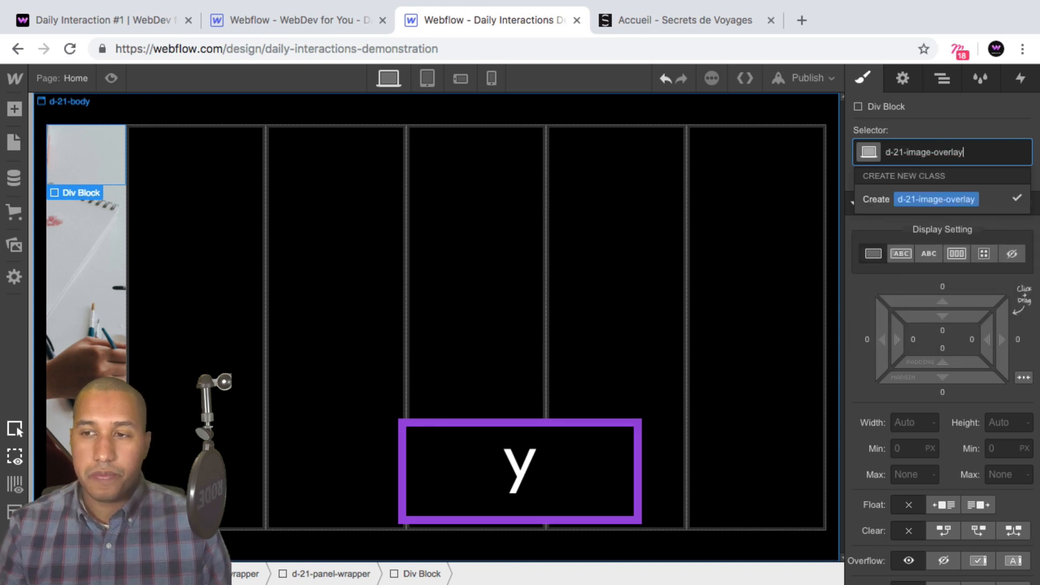
key(Return)
Position the d-21-image-overlay absolutely so it covers the full panel, with 0 offset on all sides.
scroll(1013, 298, down, 4)
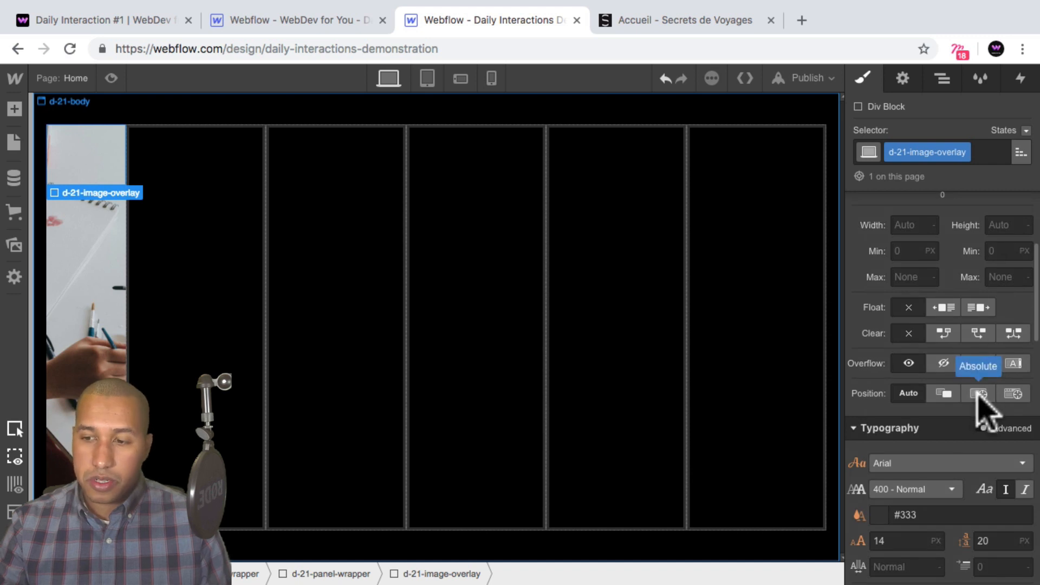
click(978, 394)
click(1017, 426)
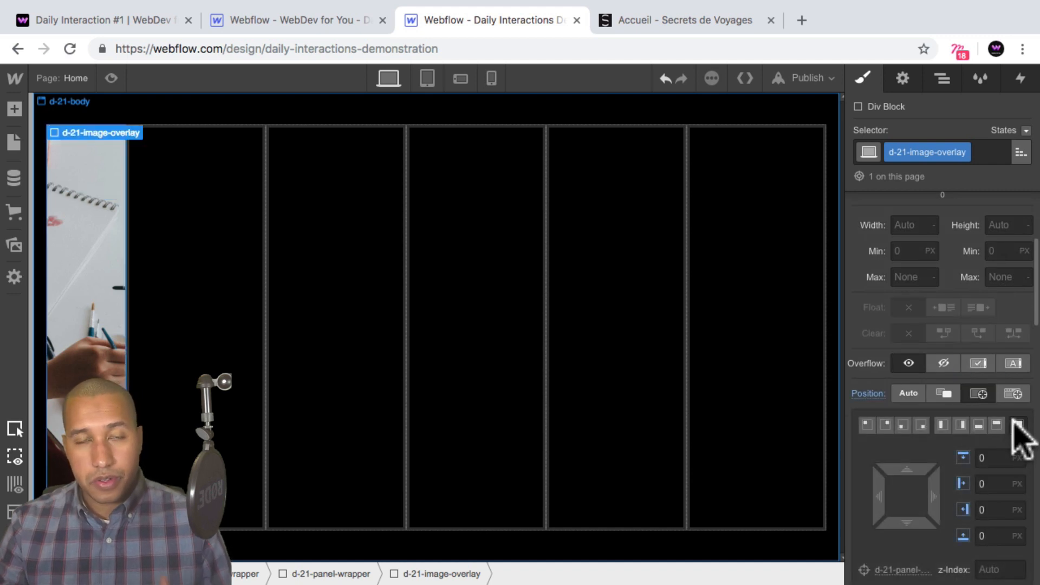
Fill the overlay's background with the Medium Purple swatch at 80% opacity.
scroll(980, 390, down, 3)
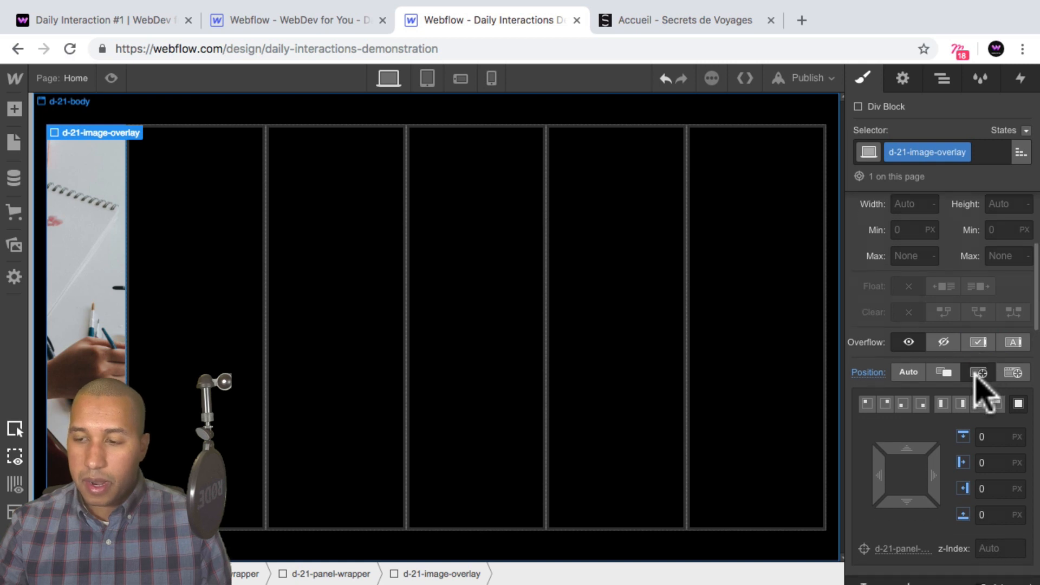
scroll(974, 373, down, 10)
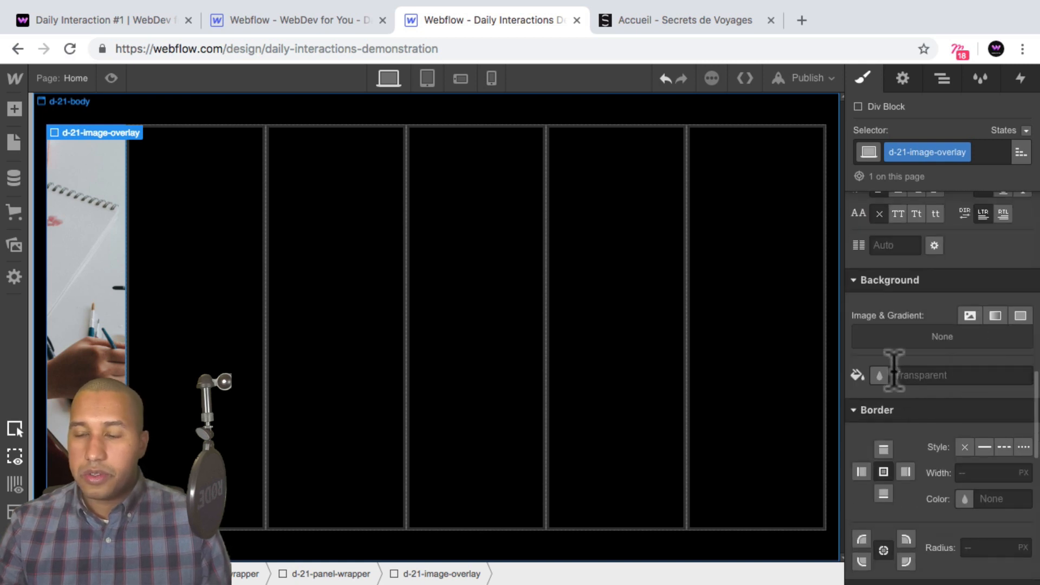
click(880, 375)
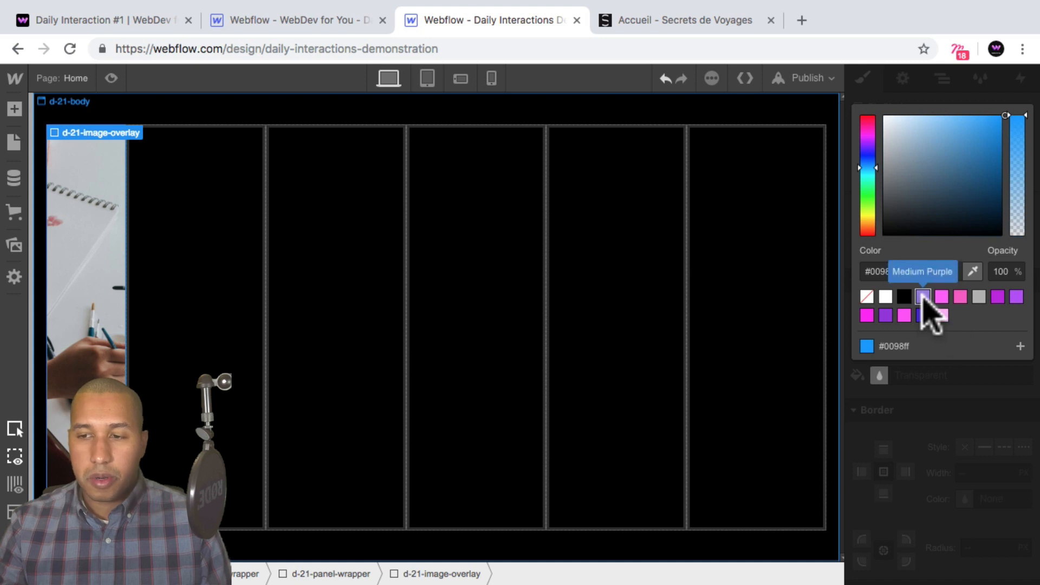
click(923, 297)
click(1001, 271)
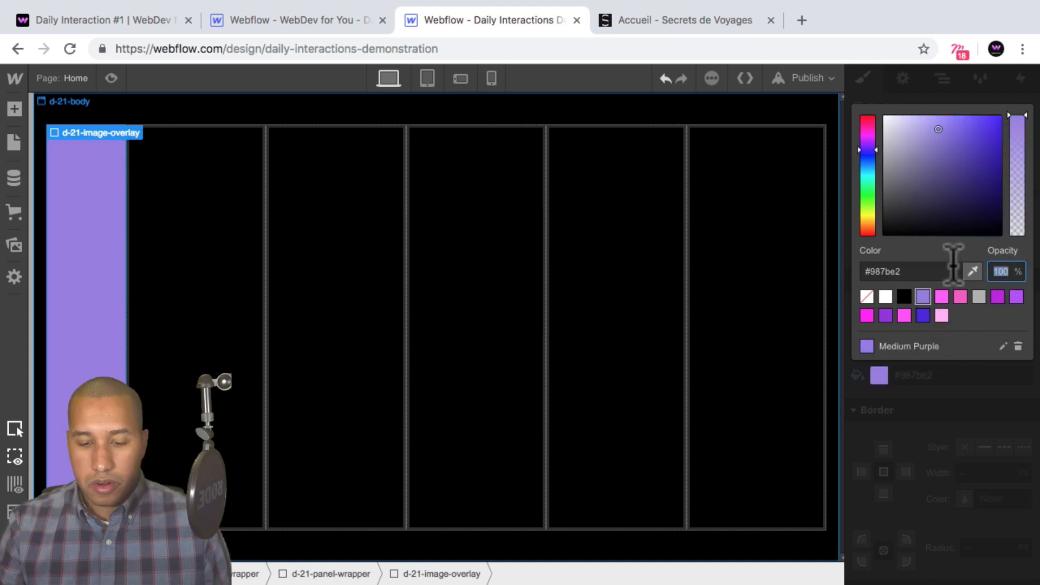
text(80)
key(Return)
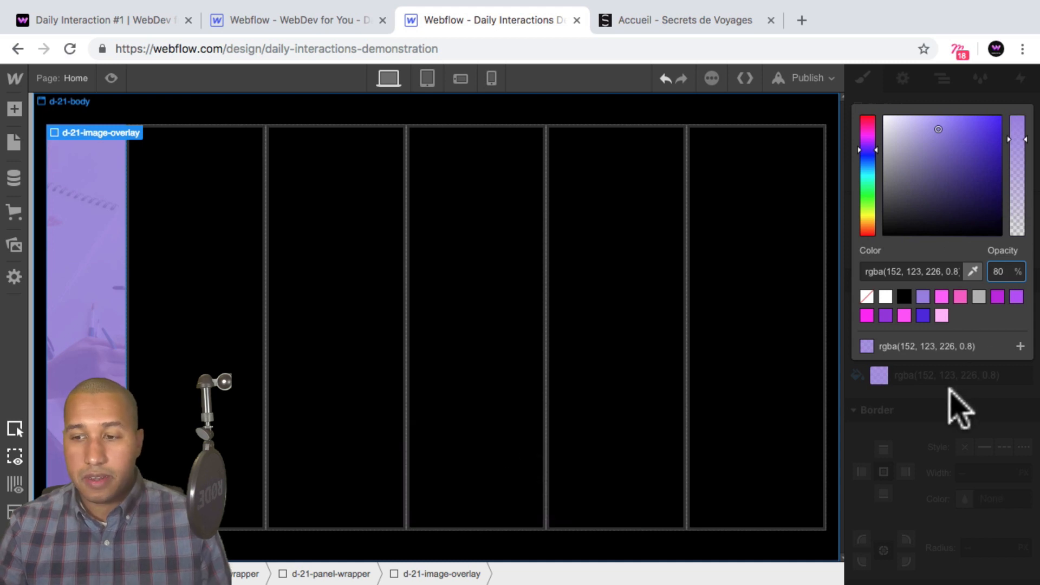
click(957, 401)
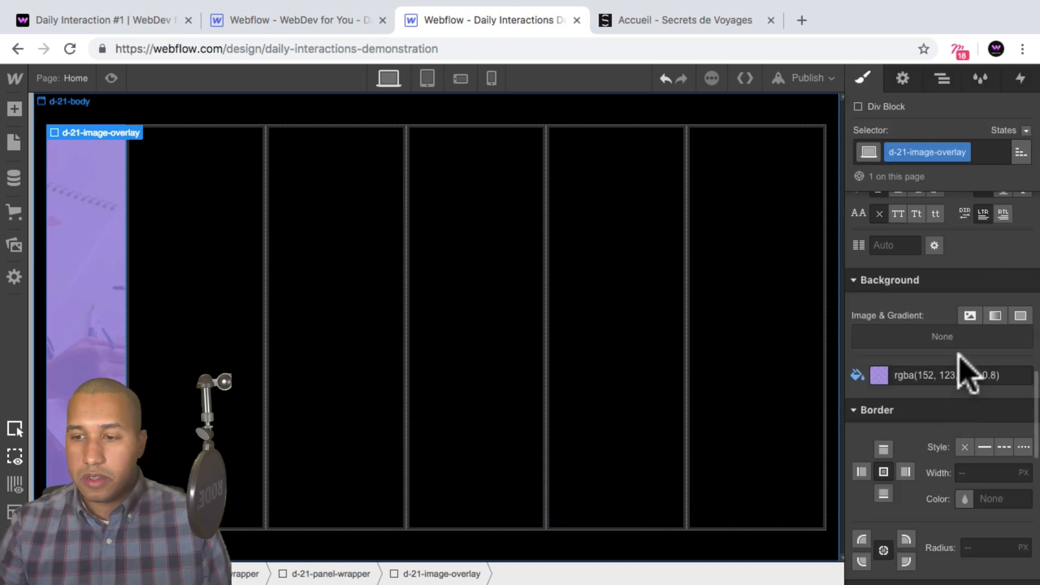
Examine the overlay and link hover effects on the painting and ceramics panels of the published Demo 21 page.
scroll(975, 220, up, 5)
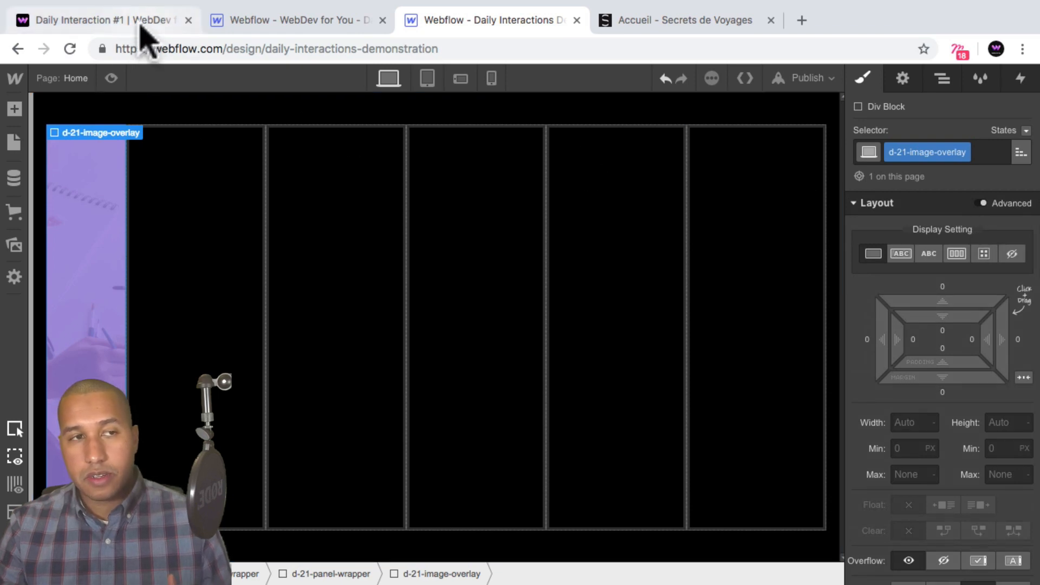
click(282, 22)
click(128, 21)
mouse_move(230, 312)
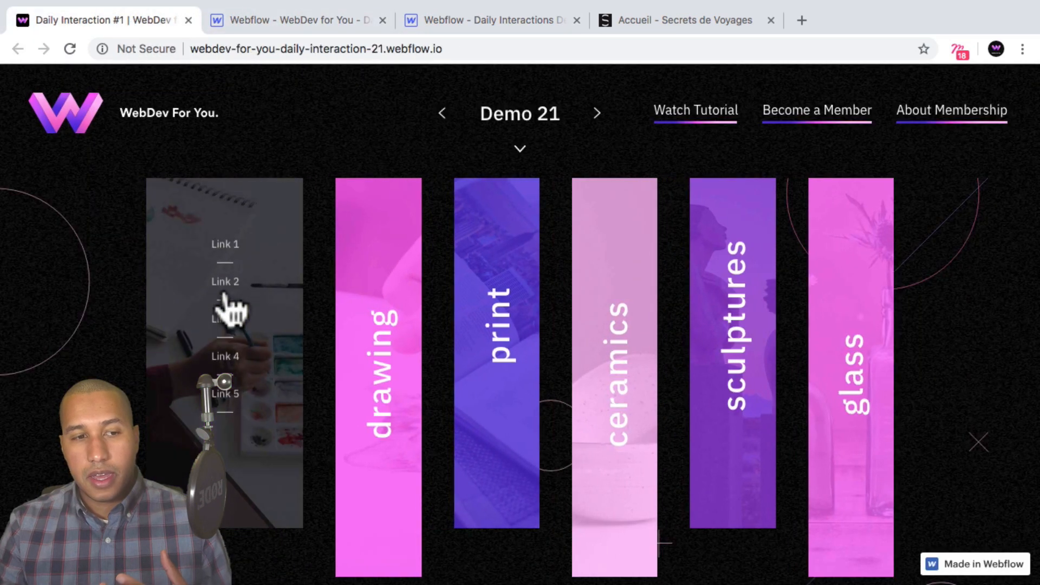
mouse_move(622, 383)
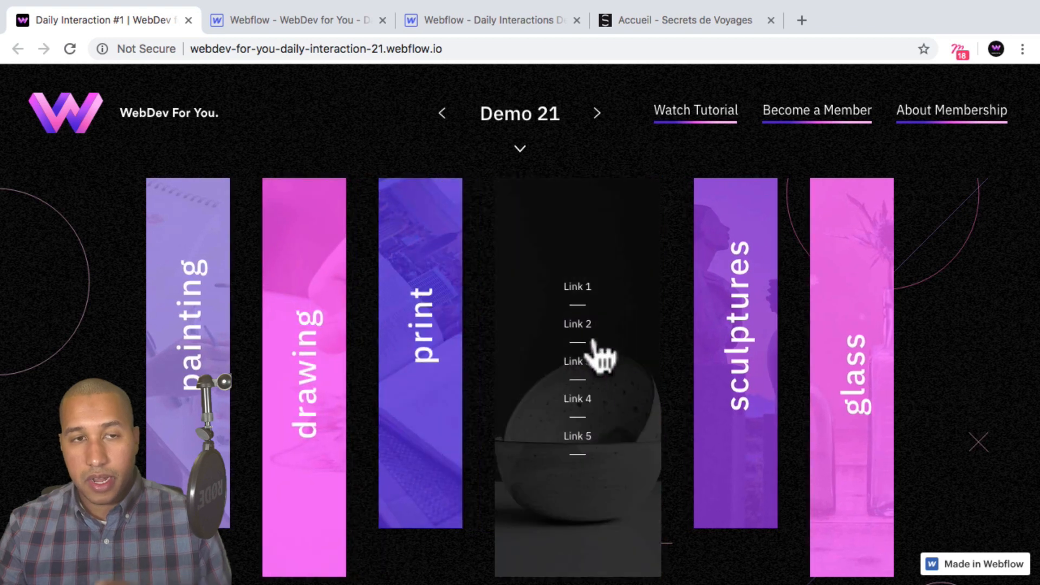
click(514, 22)
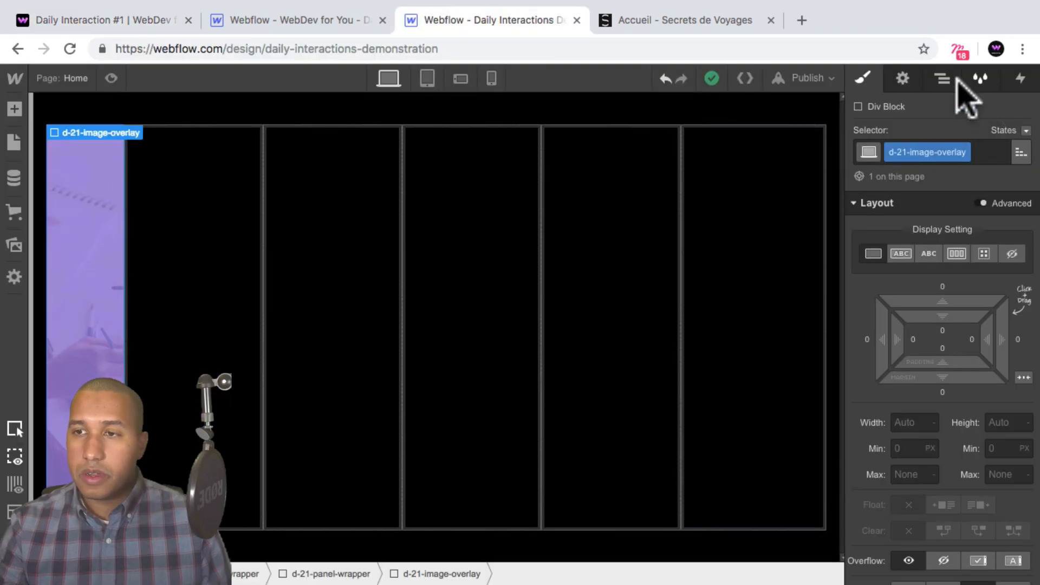
Select the first d-21-panel-wrapper and set its display to flex.
click(945, 80)
click(958, 193)
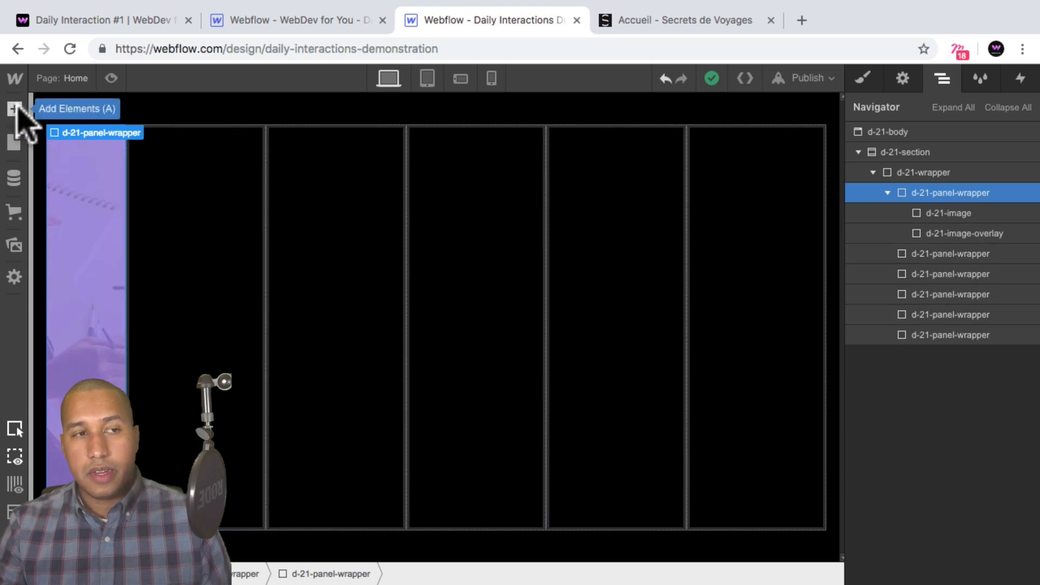
click(15, 109)
click(15, 111)
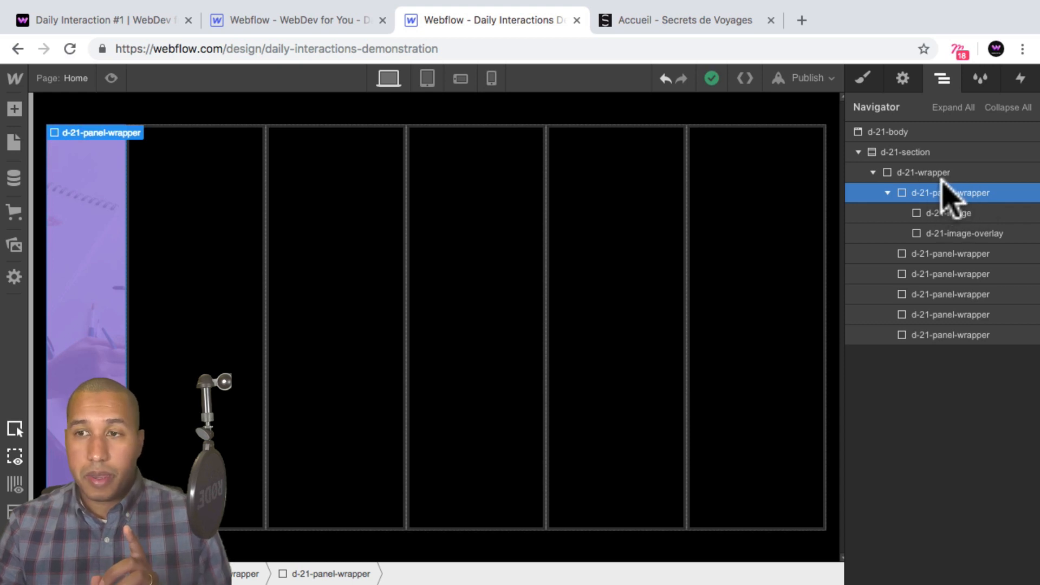
click(860, 80)
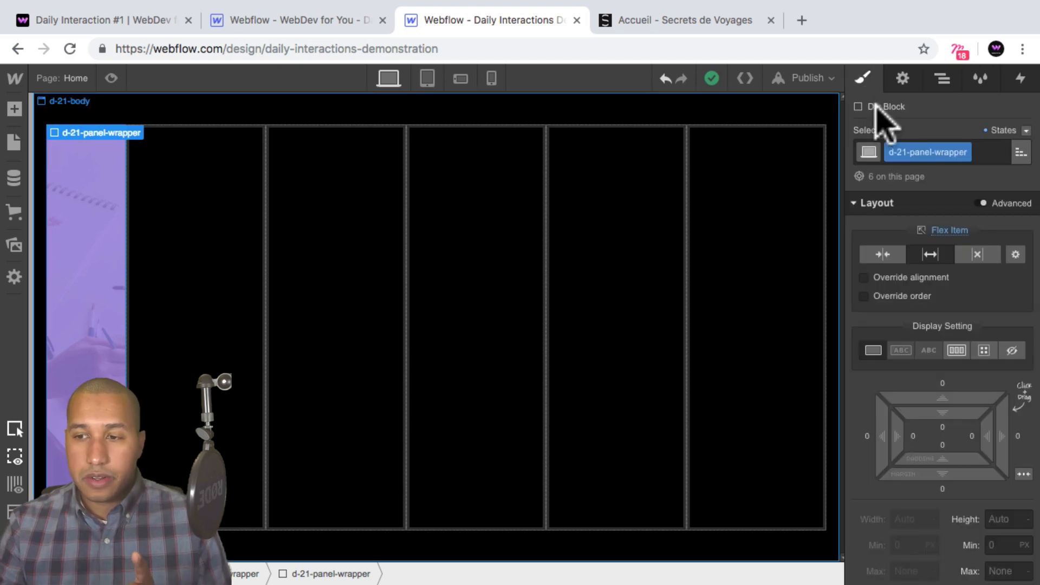
click(956, 351)
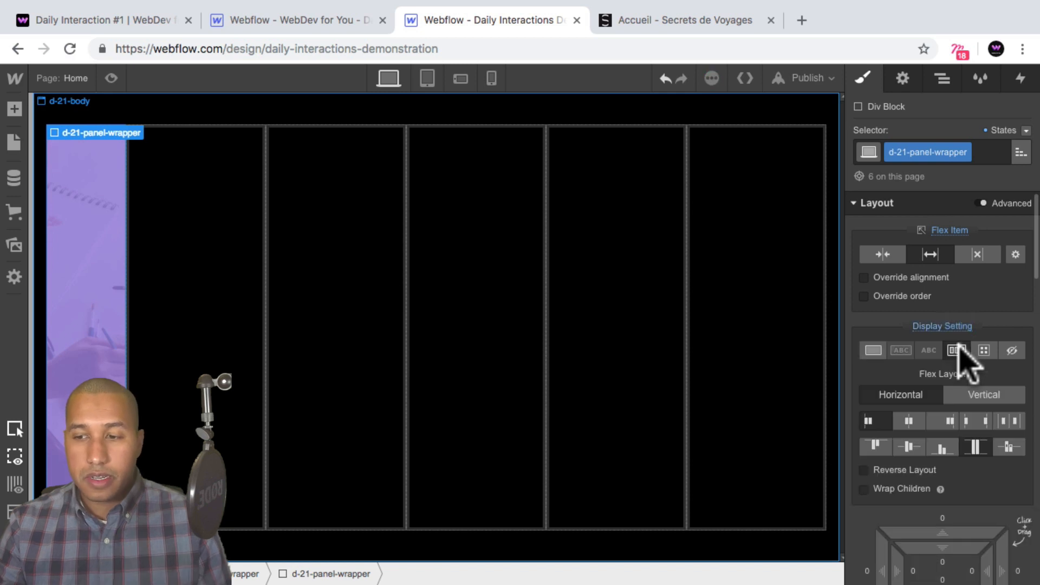
Center the panel wrapper's flex content horizontally and vertically, and add a text block below d-21-image-overlay in the first panel.
click(908, 420)
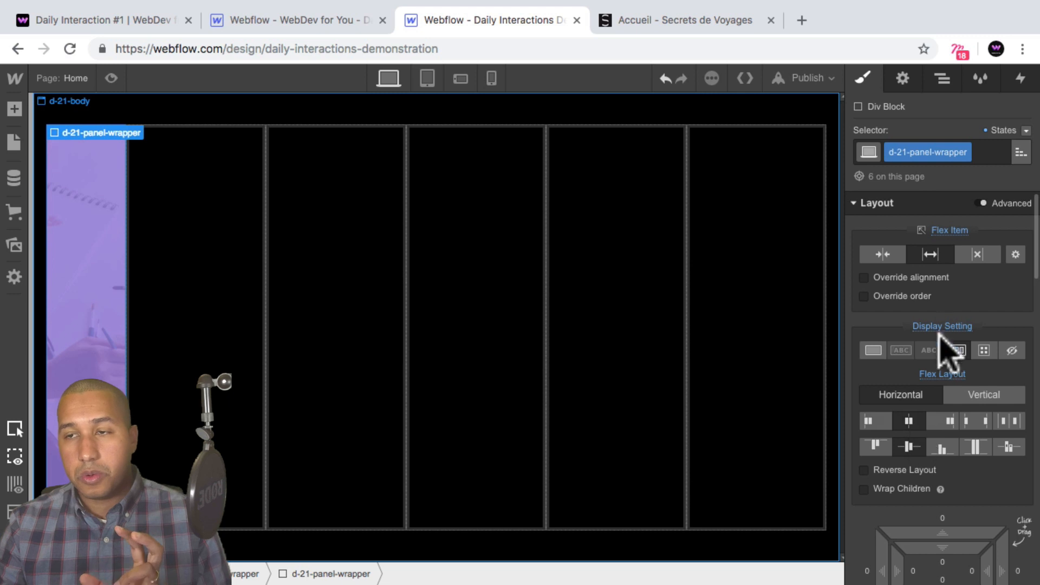
click(943, 79)
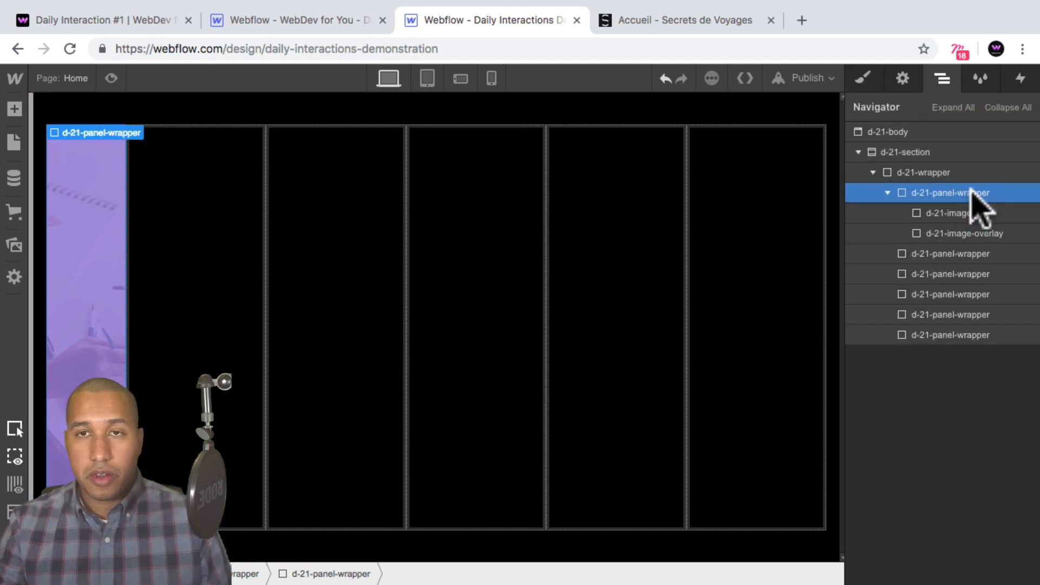
click(15, 110)
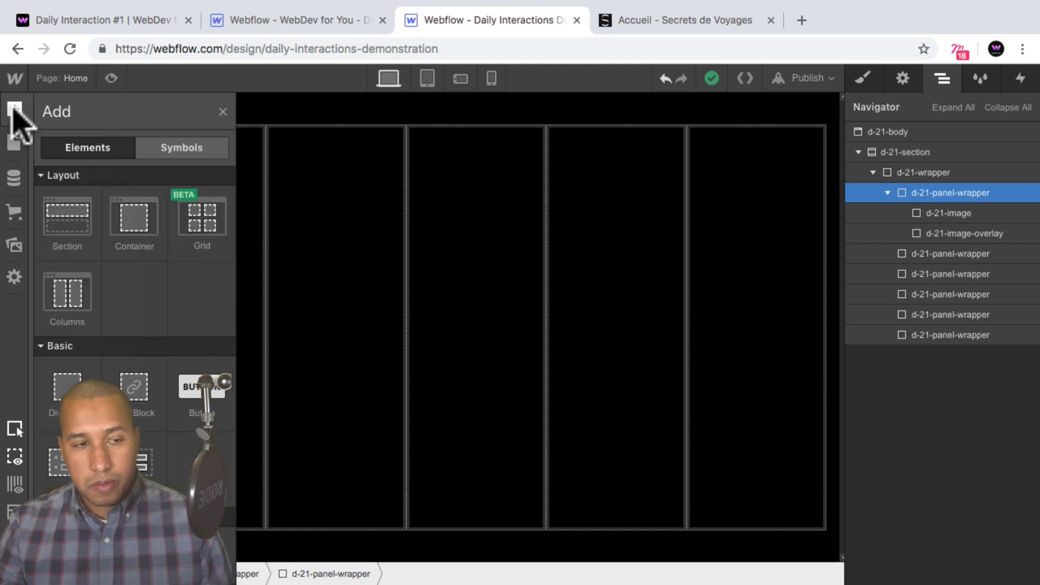
scroll(94, 355, down, 5)
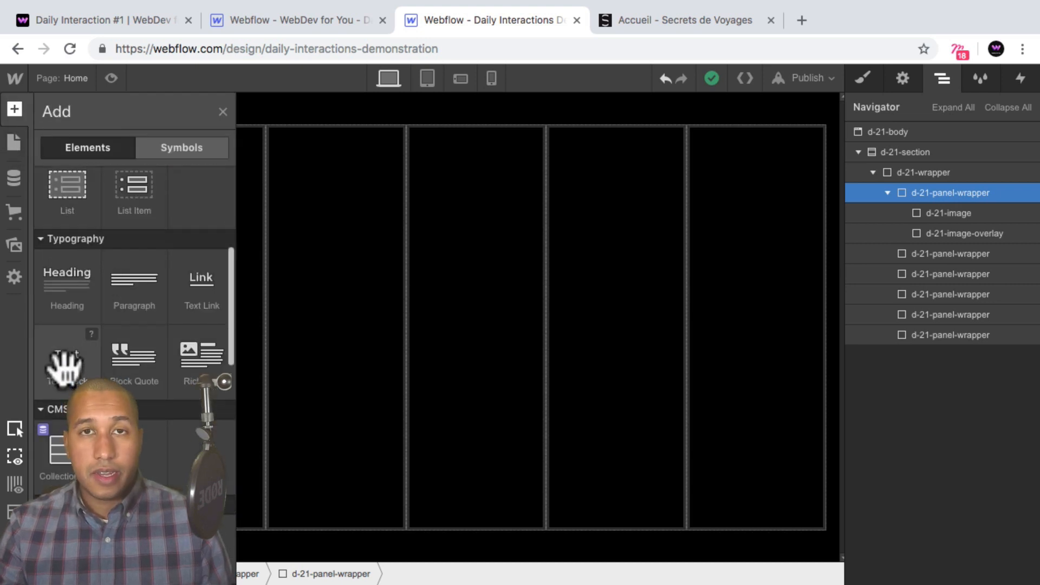
drag(65, 366, 98, 314)
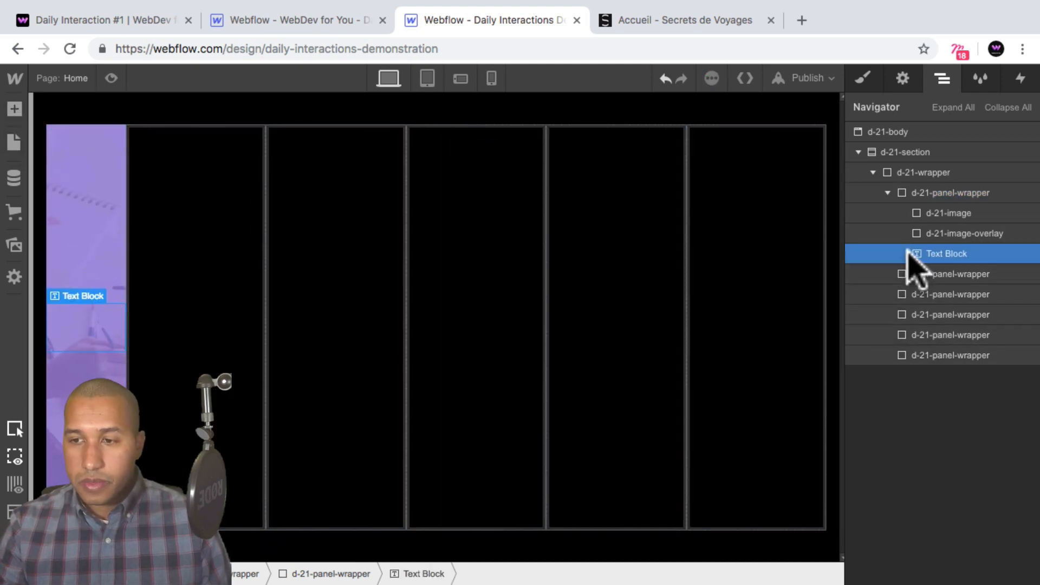
Give the new text block the class d-21-panel-text.
click(863, 78)
click(905, 151)
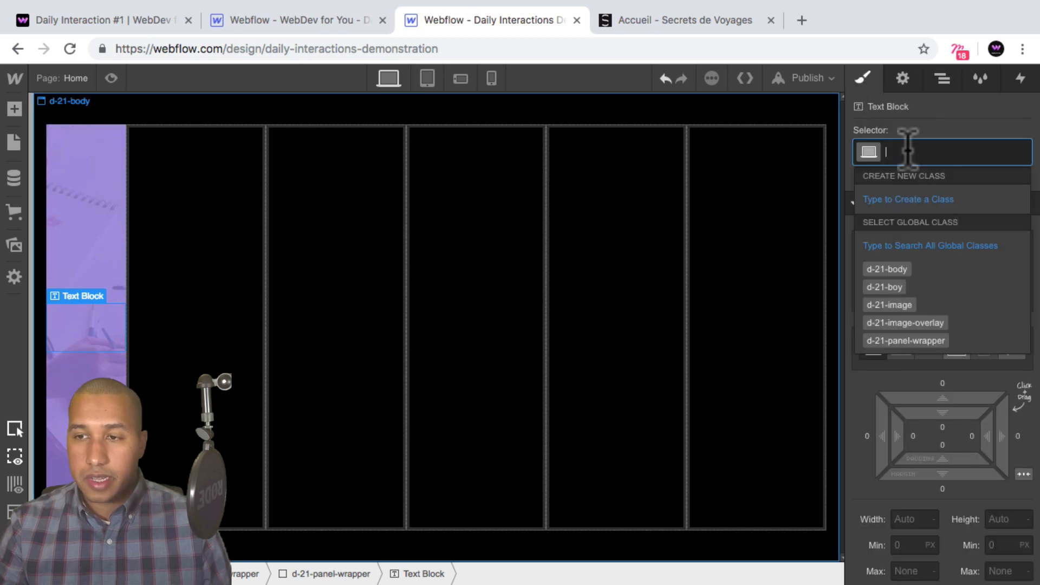
text(d-21-)
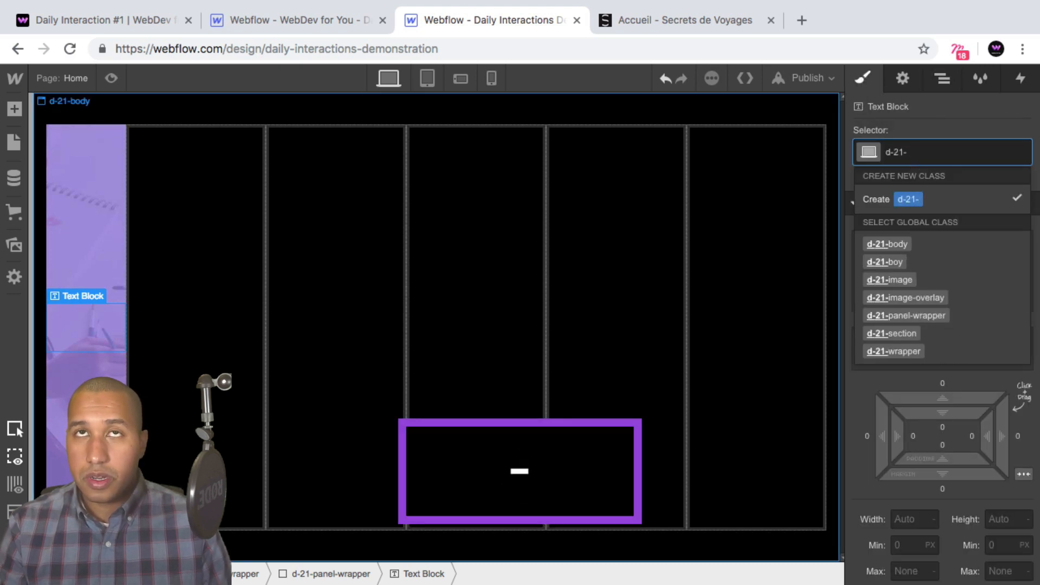
text(panel-text)
key(Return)
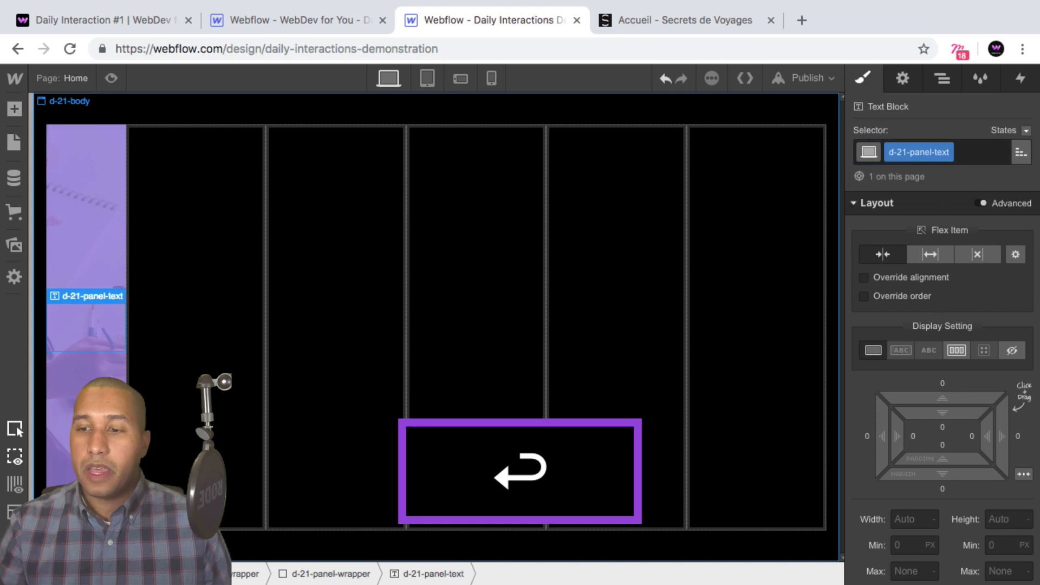
Set the position of d-21-panel-text to relative.
scroll(975, 414, down, 5)
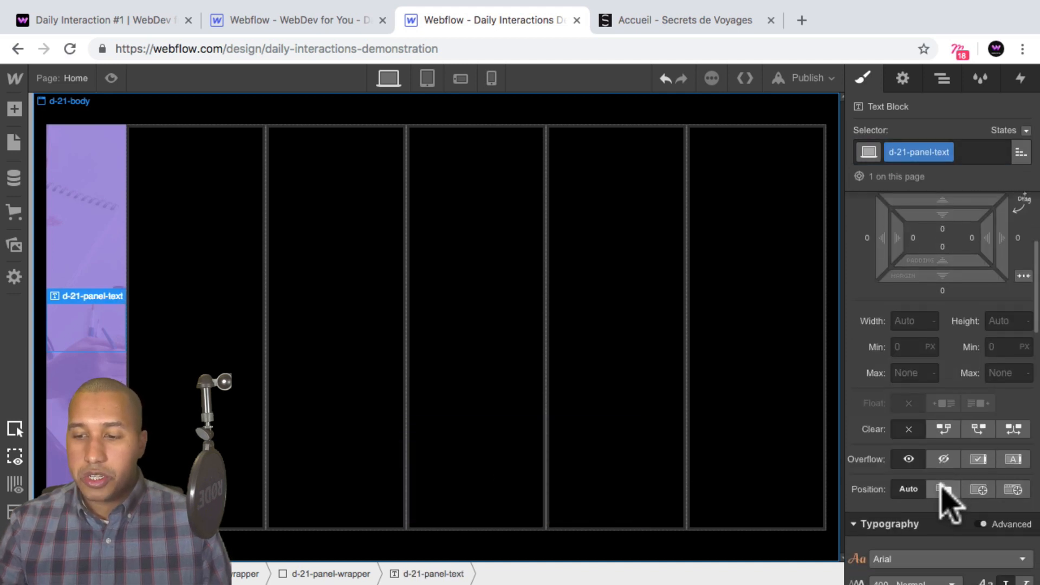
click(943, 489)
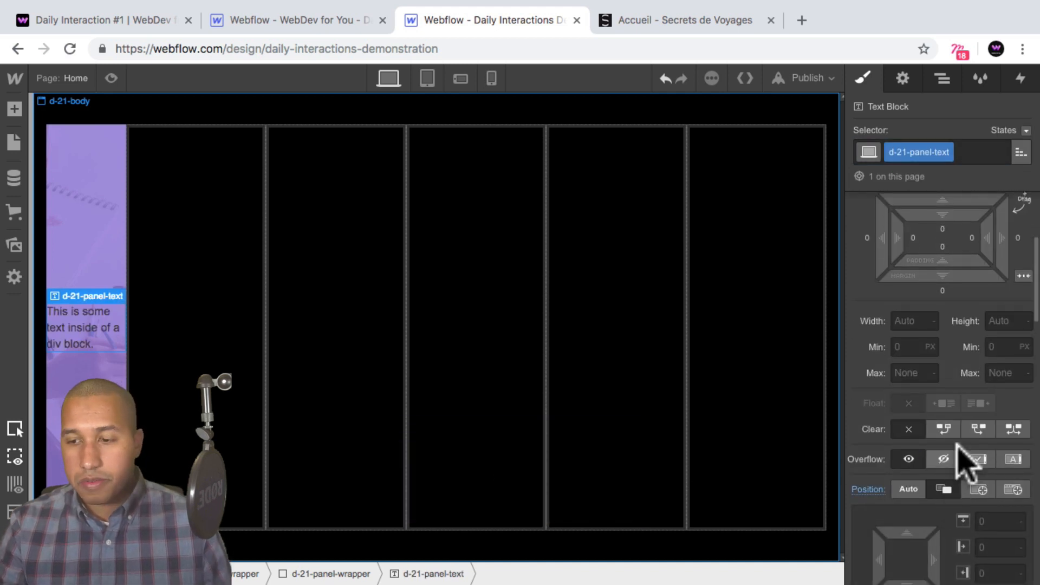
scroll(959, 457, down, 1)
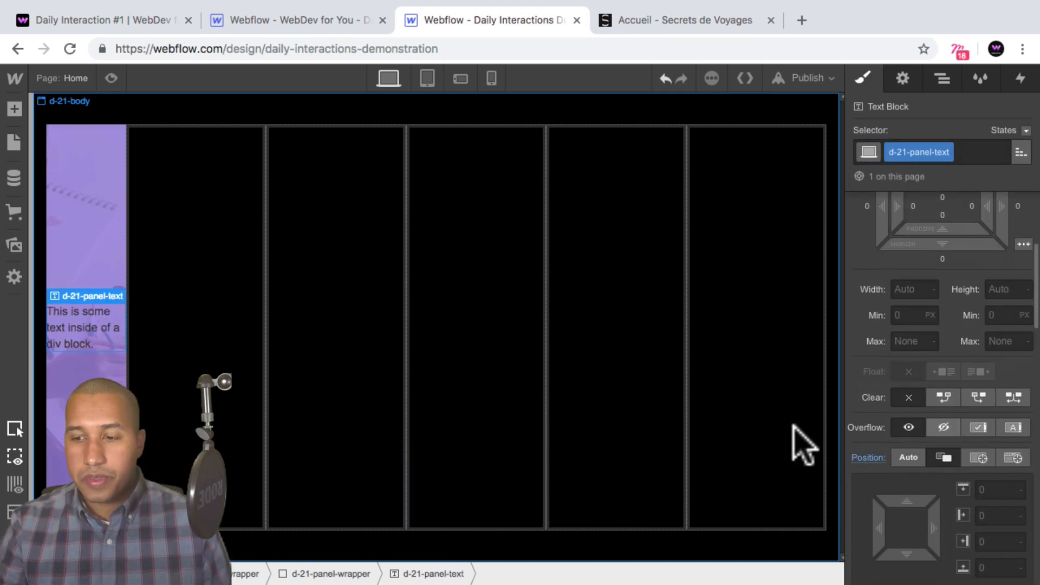
Replace the placeholder text in the first panel with "painting" in lowercase.
double_click(129, 325)
key(super+a)
text(Painting)
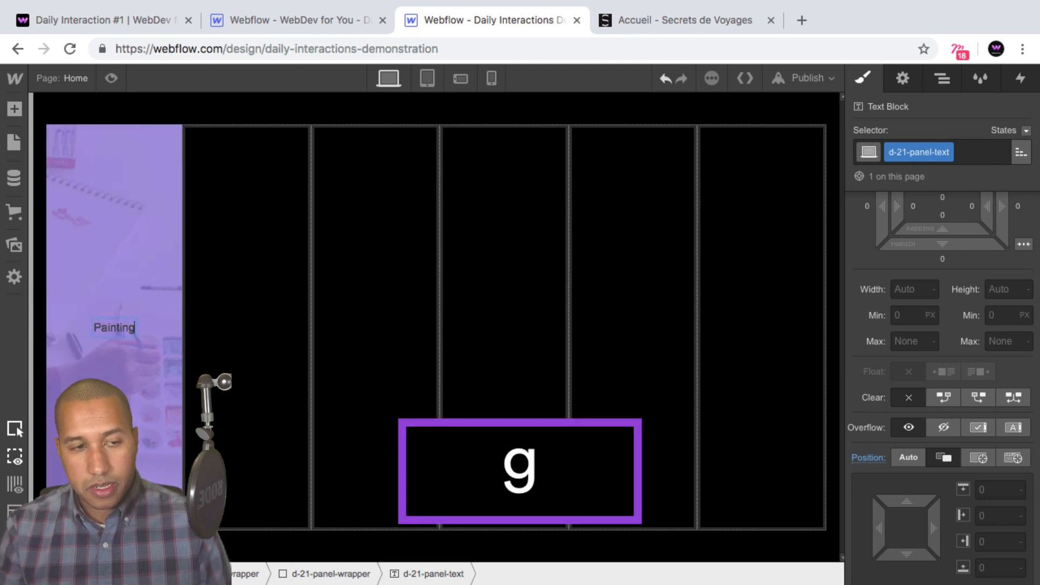
key(super+a)
text(painting)
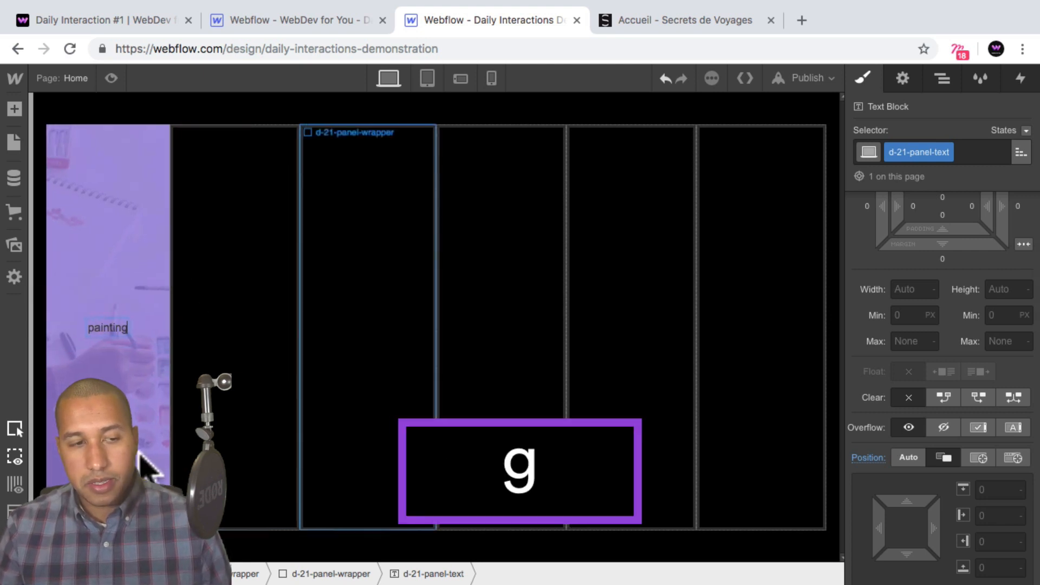
click(117, 369)
click(117, 339)
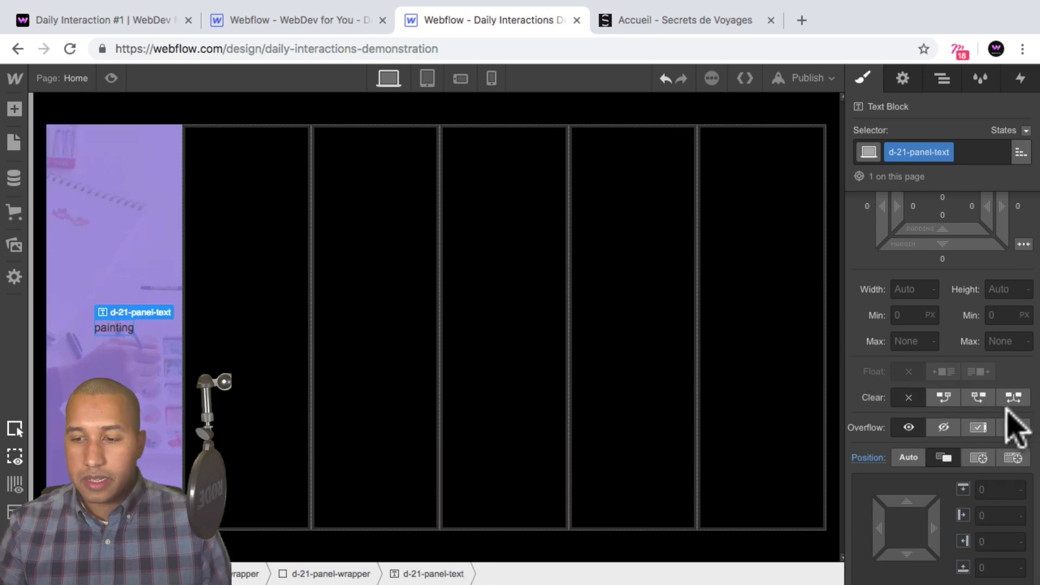
Set the panel text's font to Circular Bold with a weight of 700 - Bold.
scroll(1007, 428, down, 5)
scroll(994, 429, down, 1)
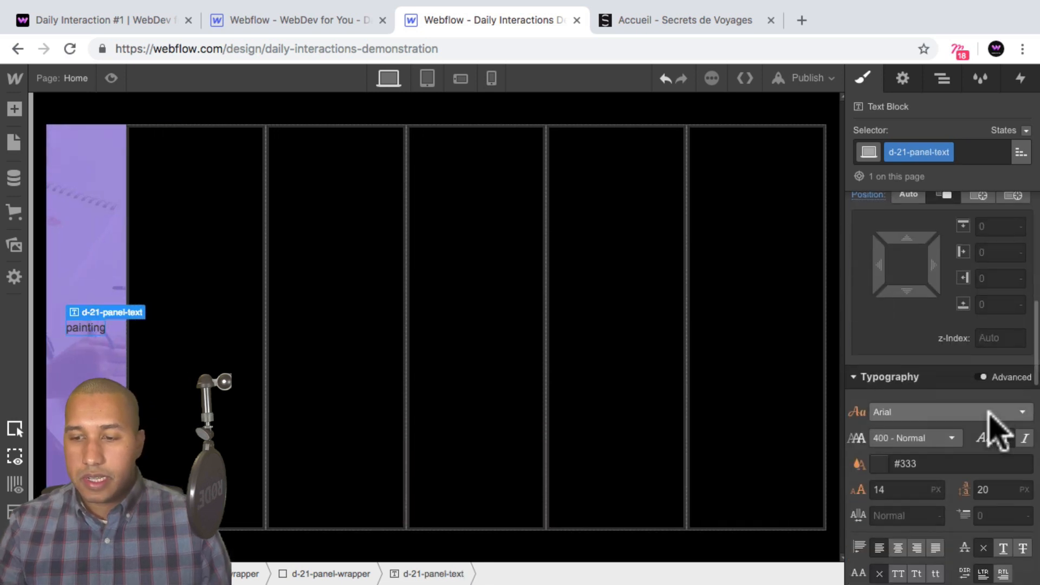
click(922, 413)
click(946, 514)
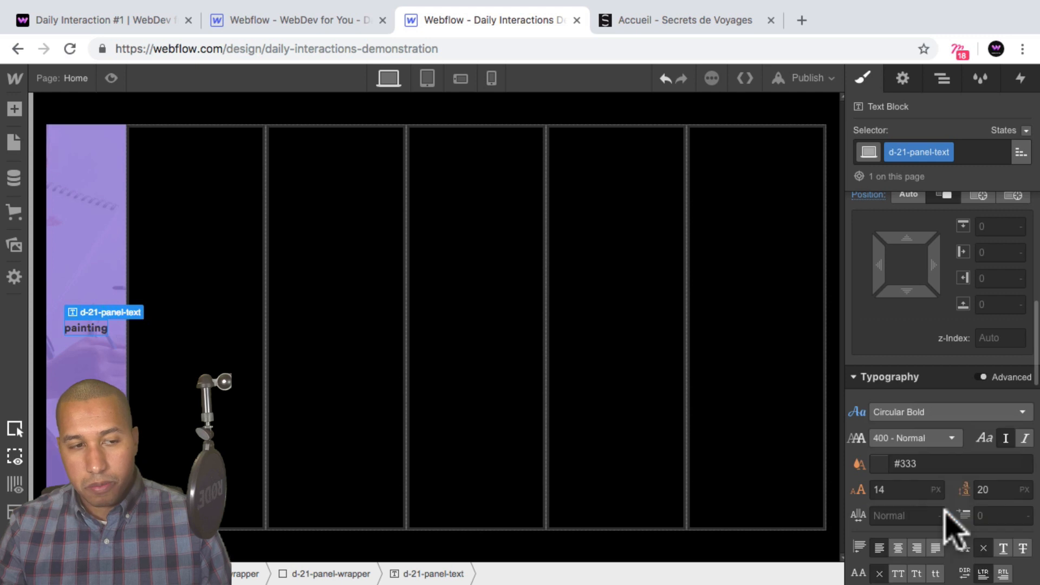
scroll(942, 433, down, 1)
click(920, 405)
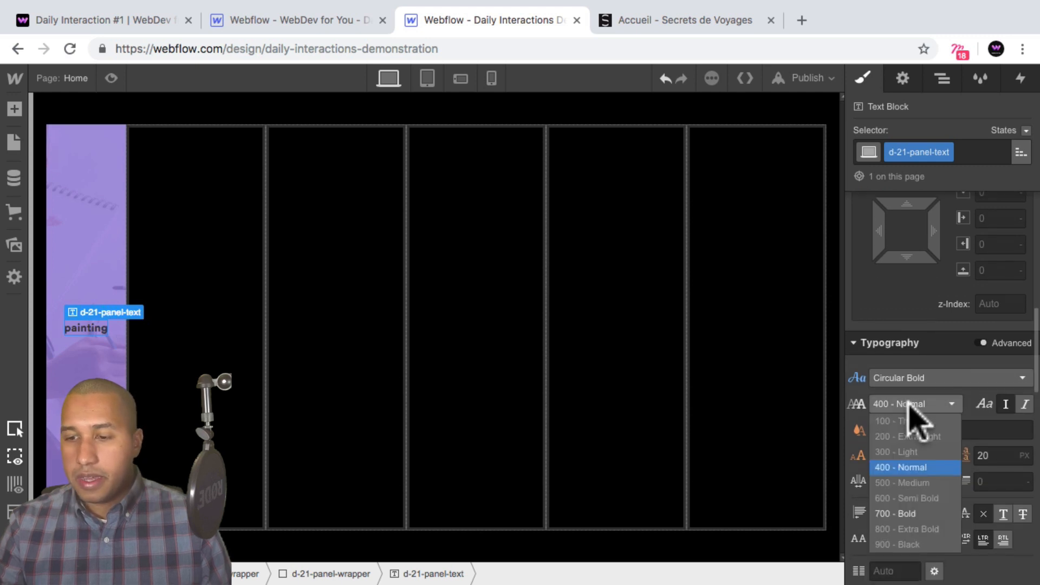
click(922, 512)
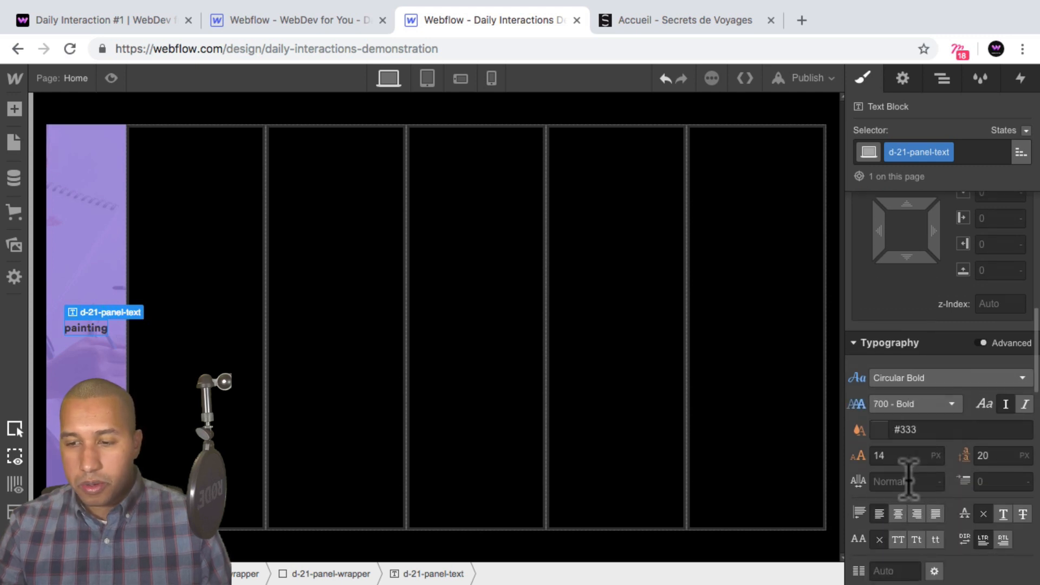
Color the panel text with the White swatch and set its font size to 34 px.
click(882, 433)
click(886, 352)
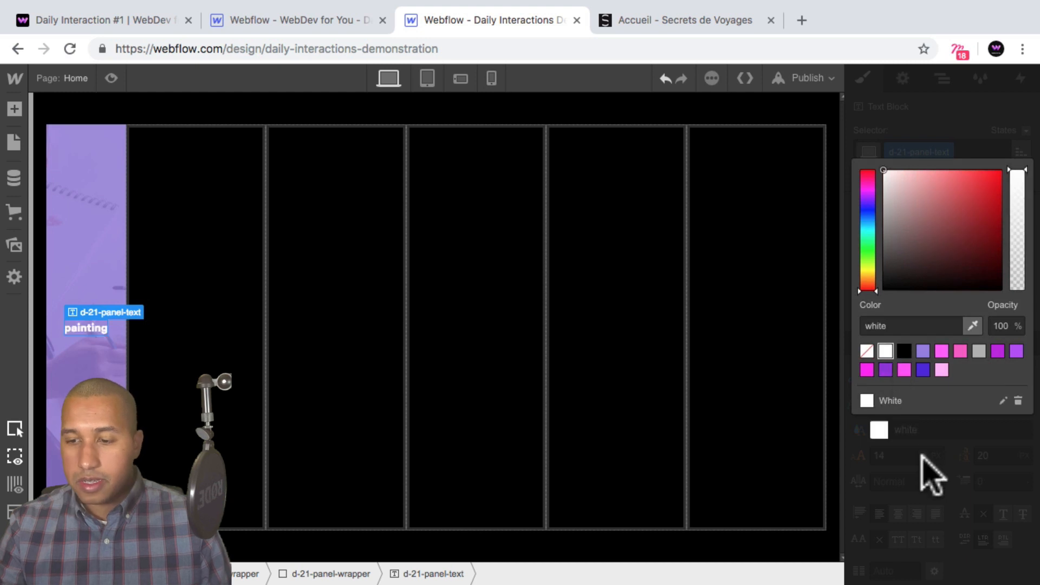
click(902, 456)
key(shift+Up)
key(shift+Up)
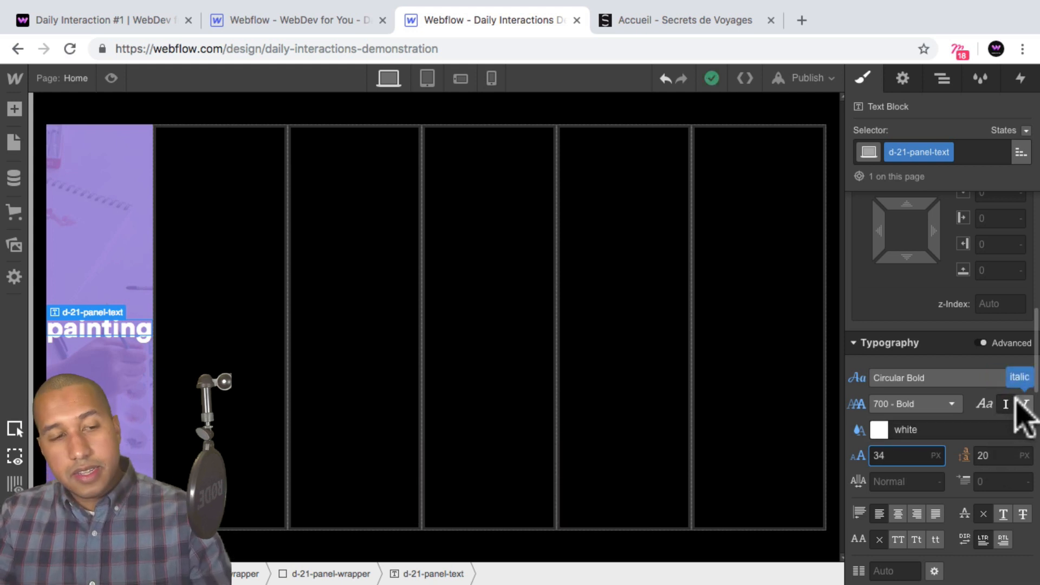
Set the position of d-21-panel-text to absolute so it does not affect the panel's width.
scroll(1002, 428, up, 6)
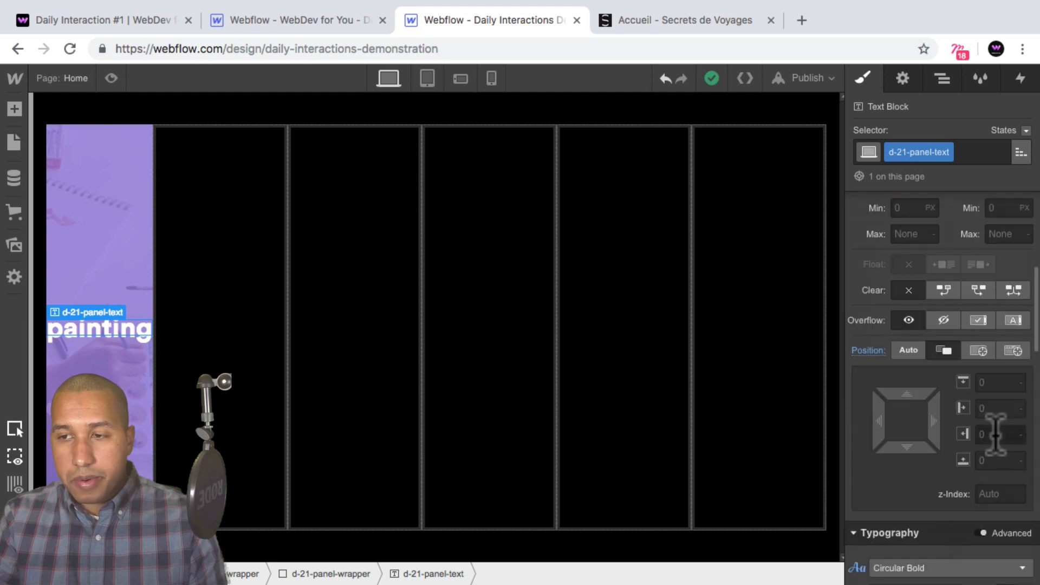
scroll(976, 466, down, 1)
scroll(947, 478, down, 1)
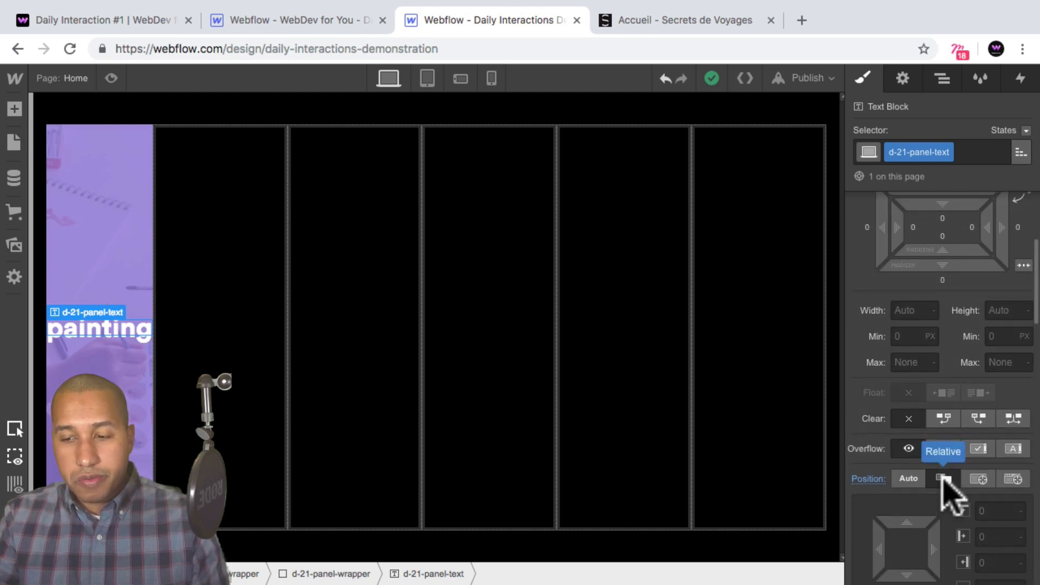
click(979, 479)
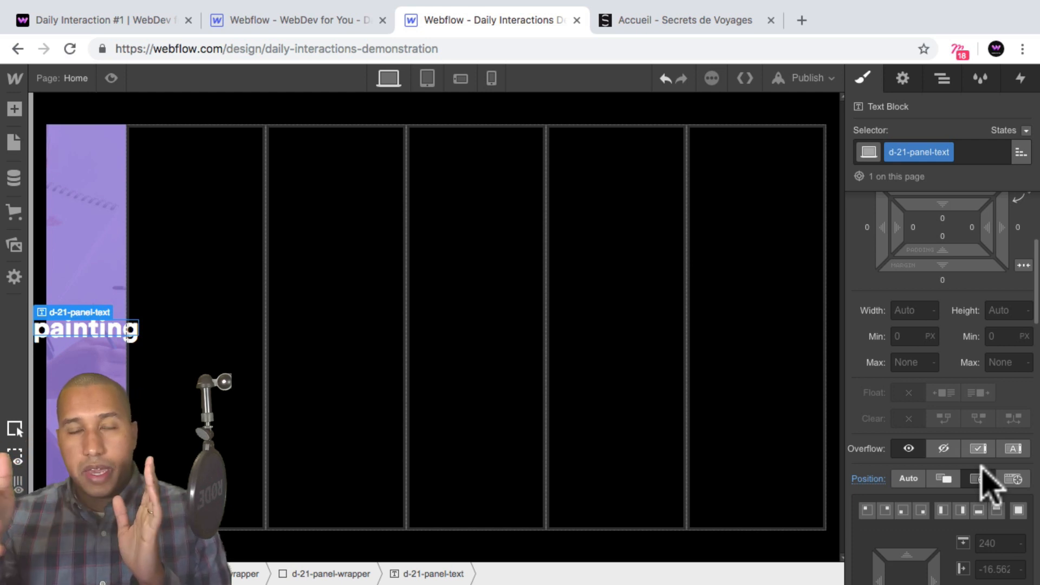
Set the panel text's line height to 50 px.
scroll(985, 484, down, 5)
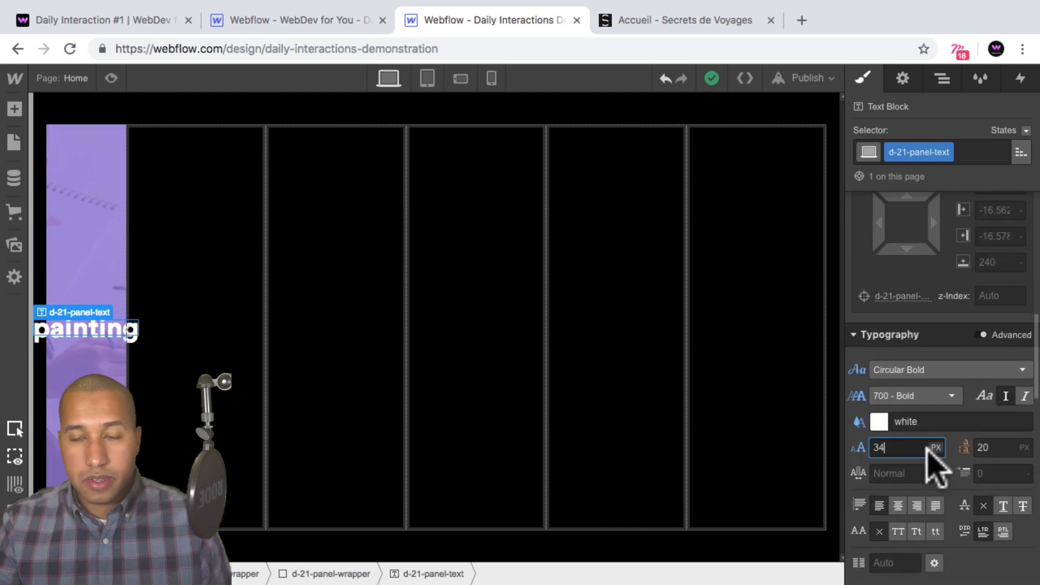
click(913, 448)
click(1006, 447)
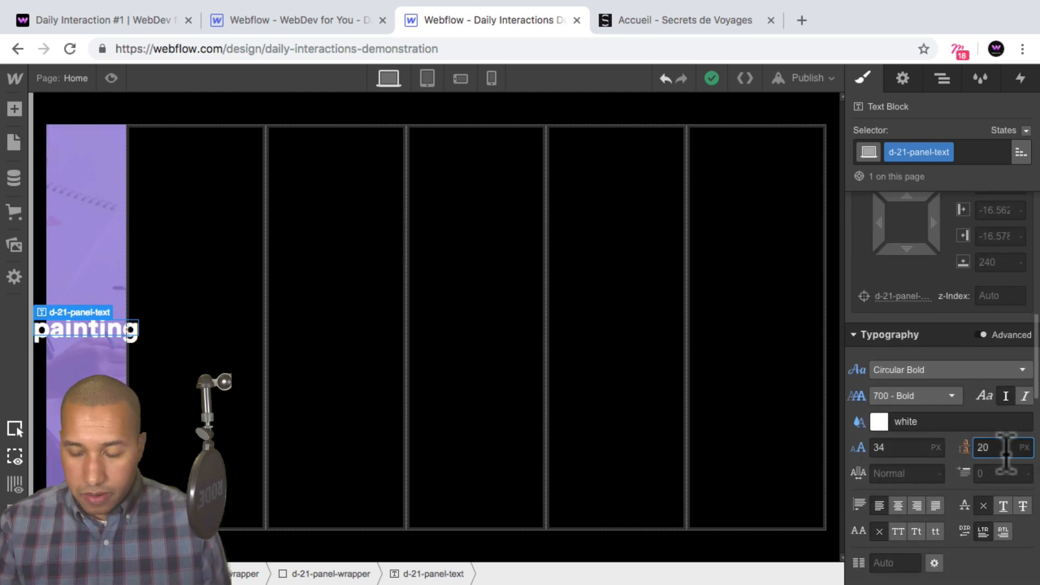
key(shift+Up)
key(shift+Up)
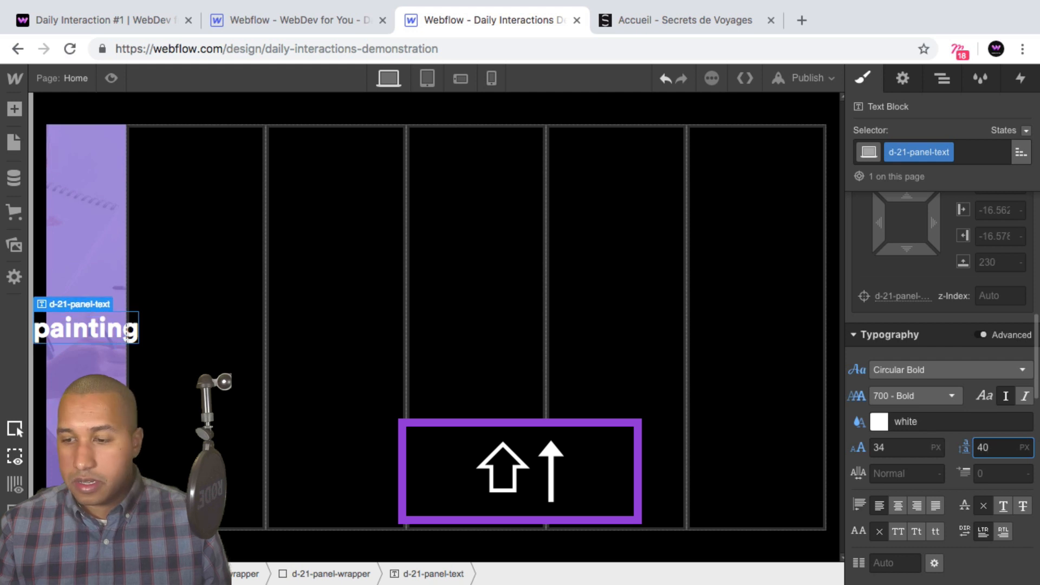
key(shift+Up)
Add a transform that rotates the panel text -90° around the Z axis, and preview the page.
scroll(994, 383, up, 1)
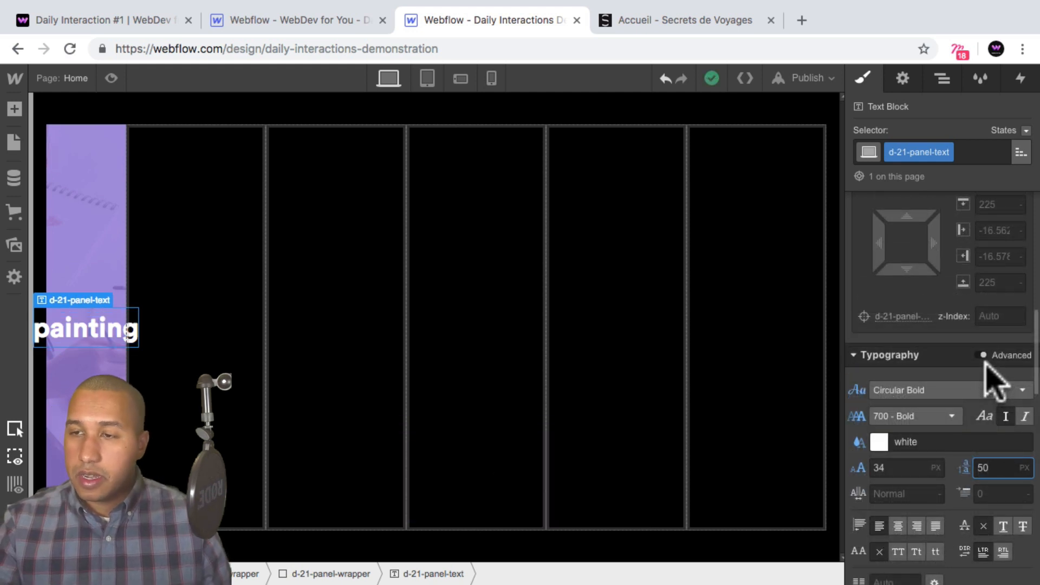
scroll(987, 365, down, 4)
scroll(994, 384, down, 10)
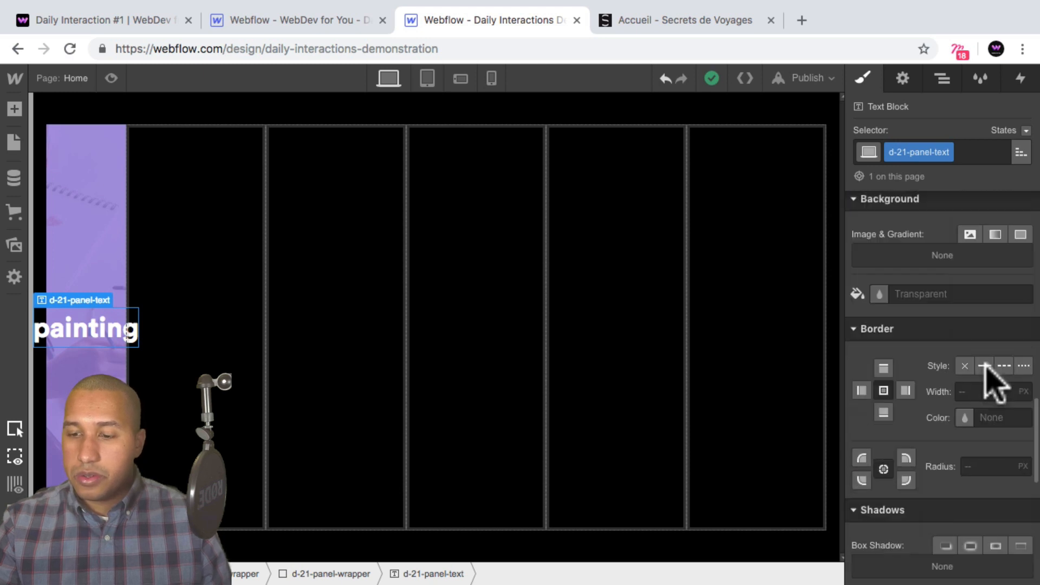
scroll(993, 383, down, 5)
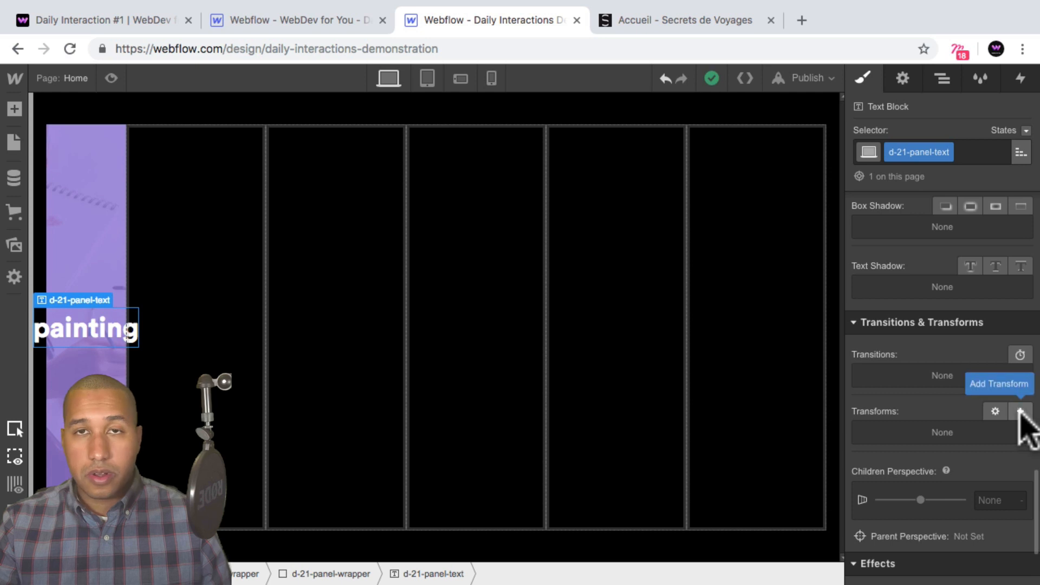
click(1021, 413)
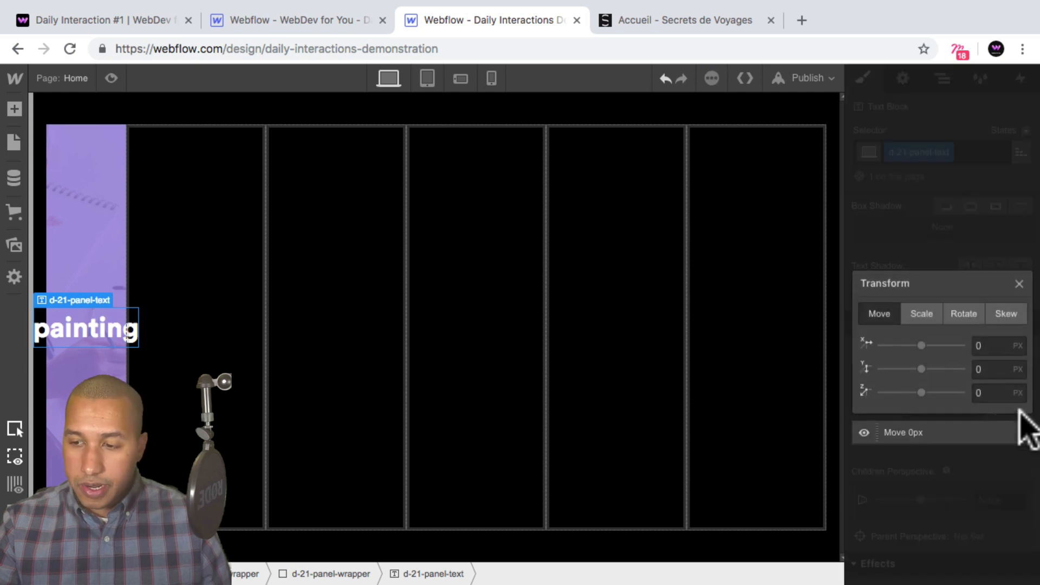
click(964, 314)
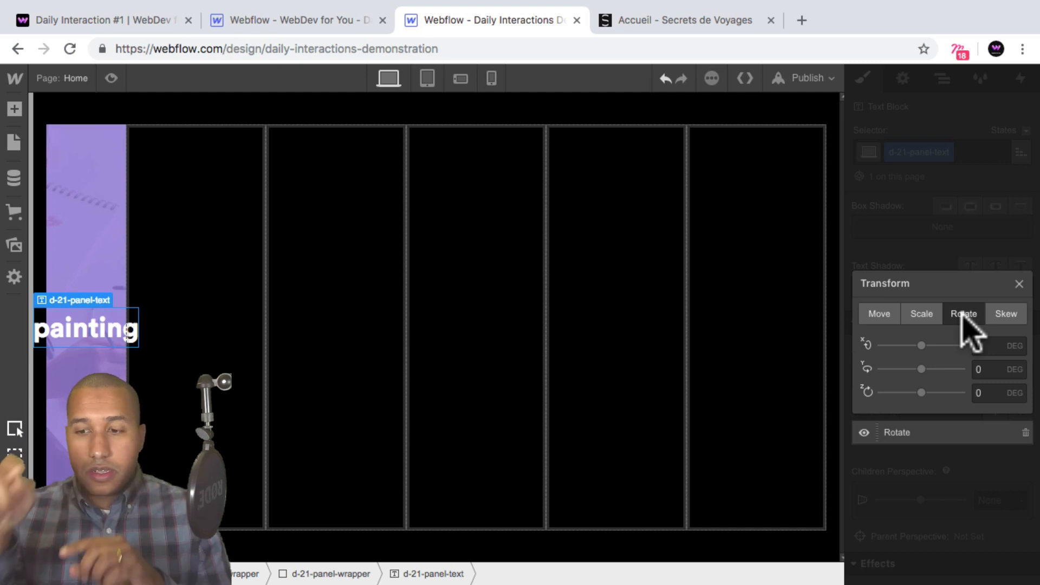
click(986, 394)
text(-90)
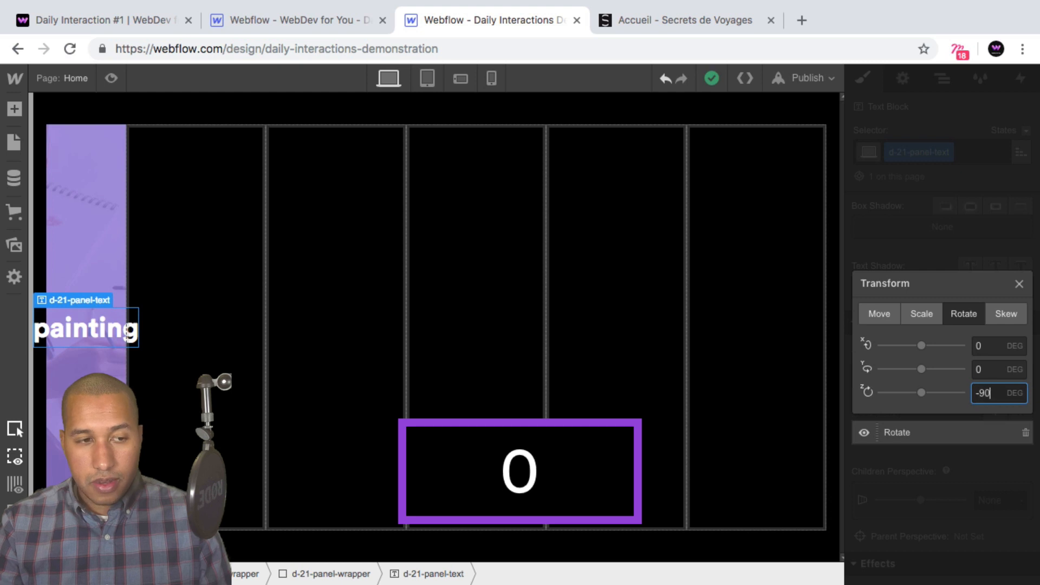
key(Return)
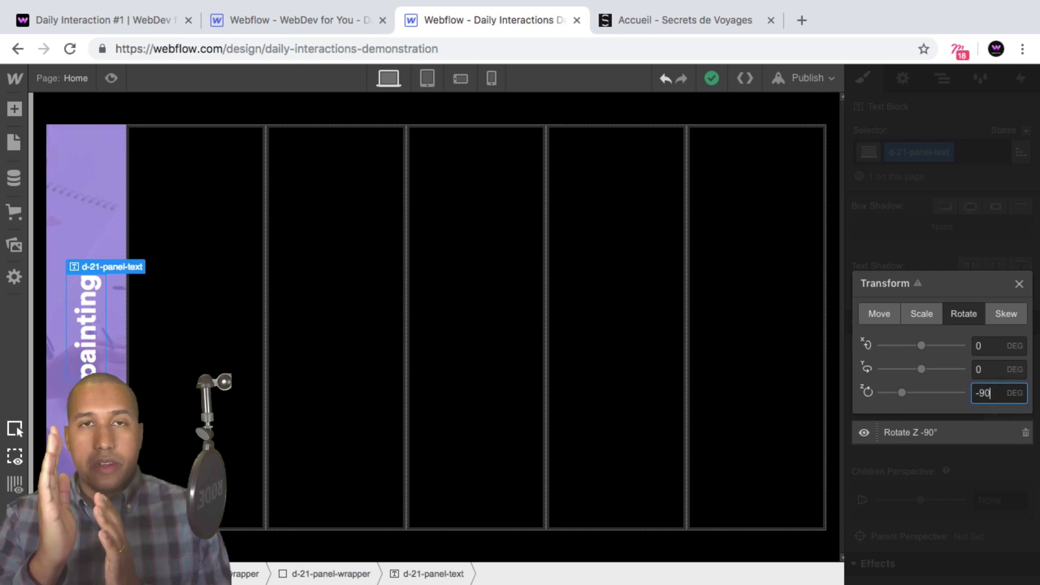
click(1020, 285)
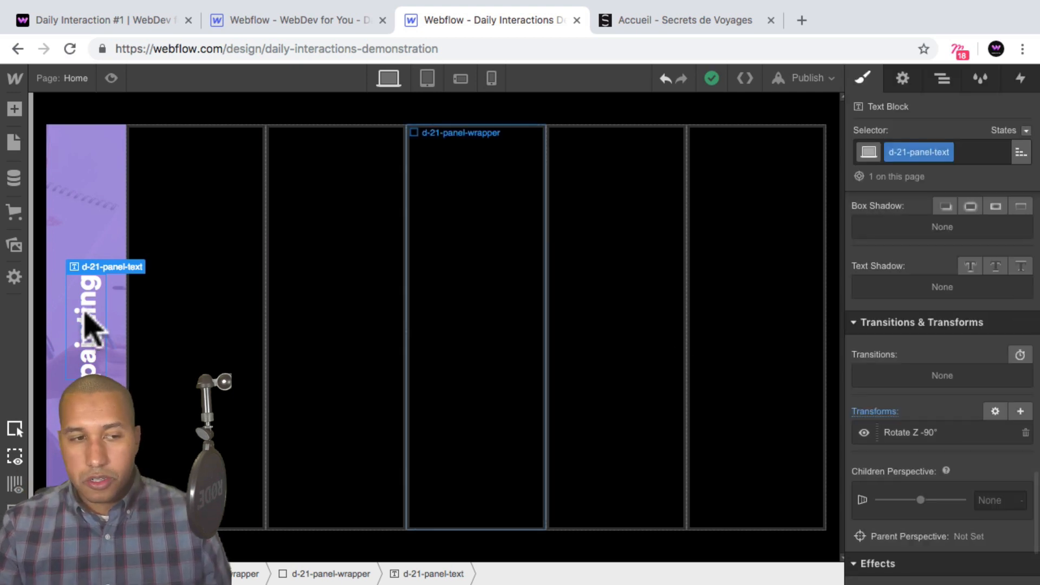
click(108, 77)
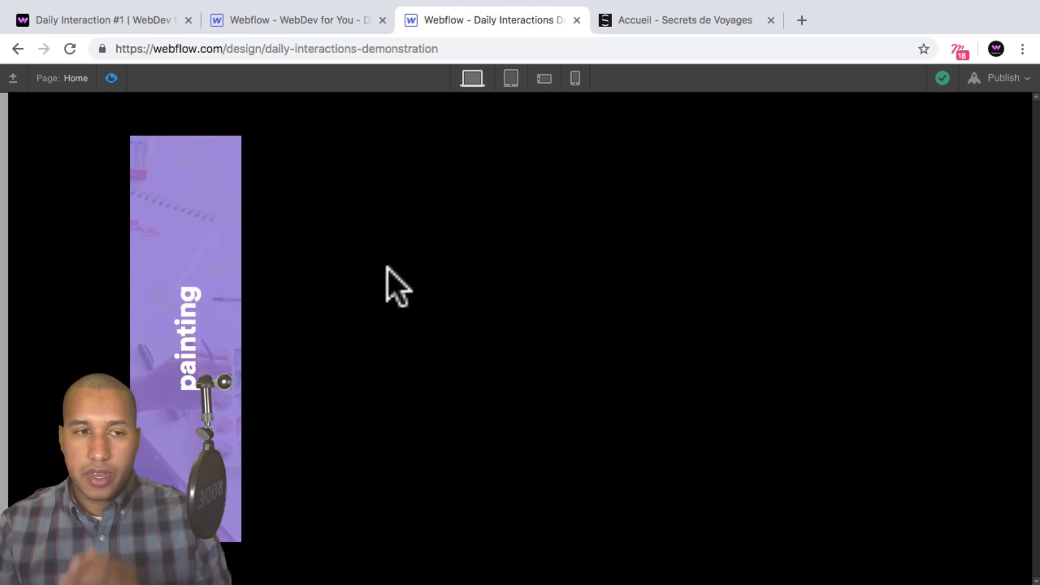
Exit the preview and set the display of d-21-panel-text to none so the panel label is hidden.
click(111, 78)
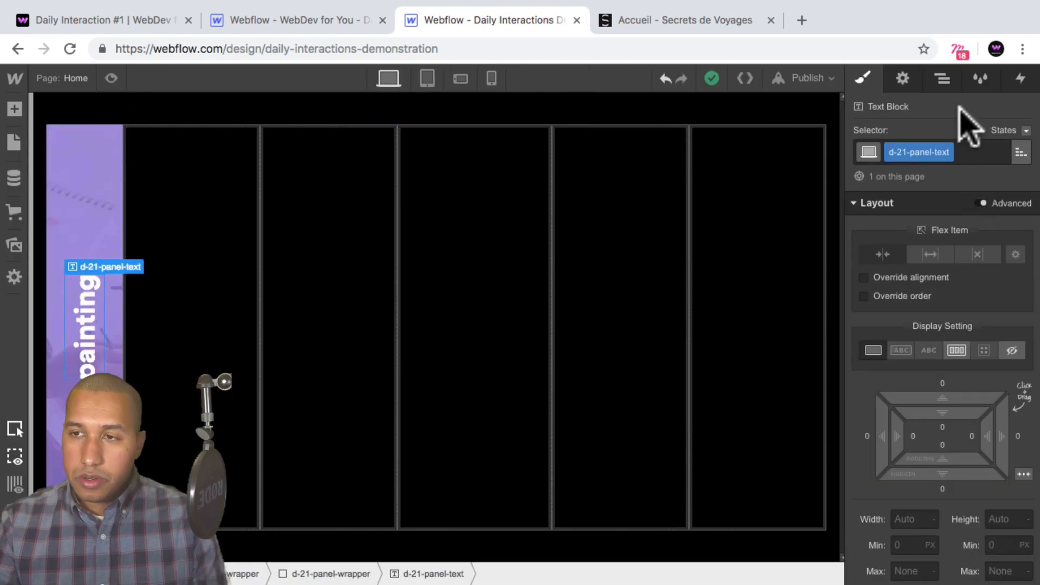
click(943, 77)
click(946, 193)
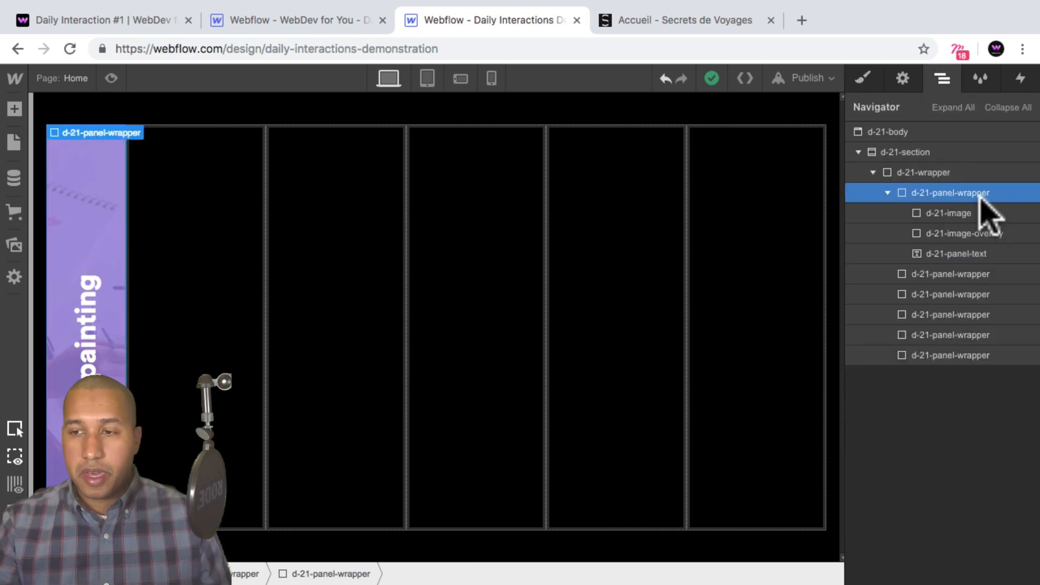
click(959, 255)
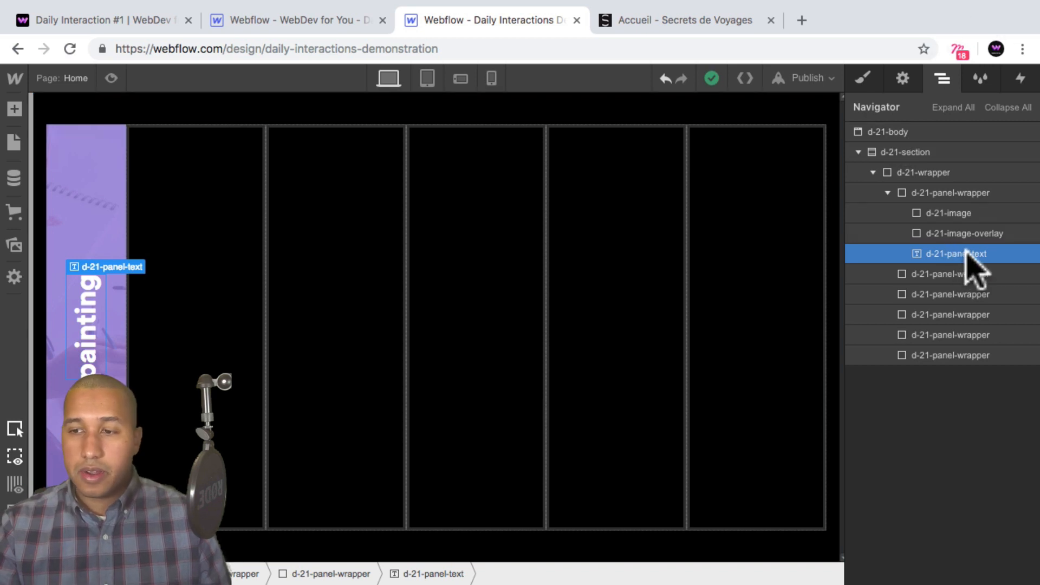
click(863, 80)
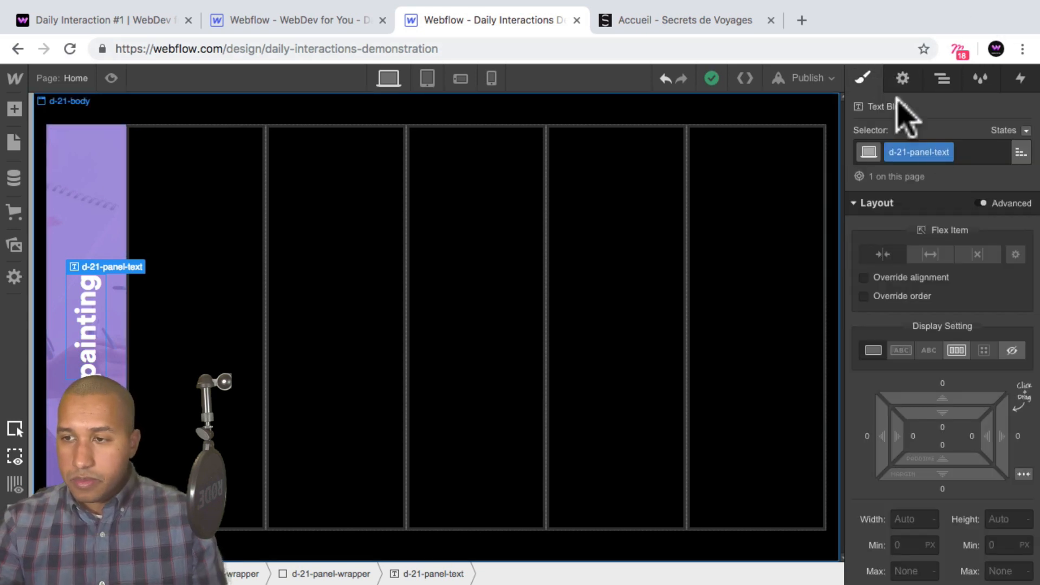
click(1011, 350)
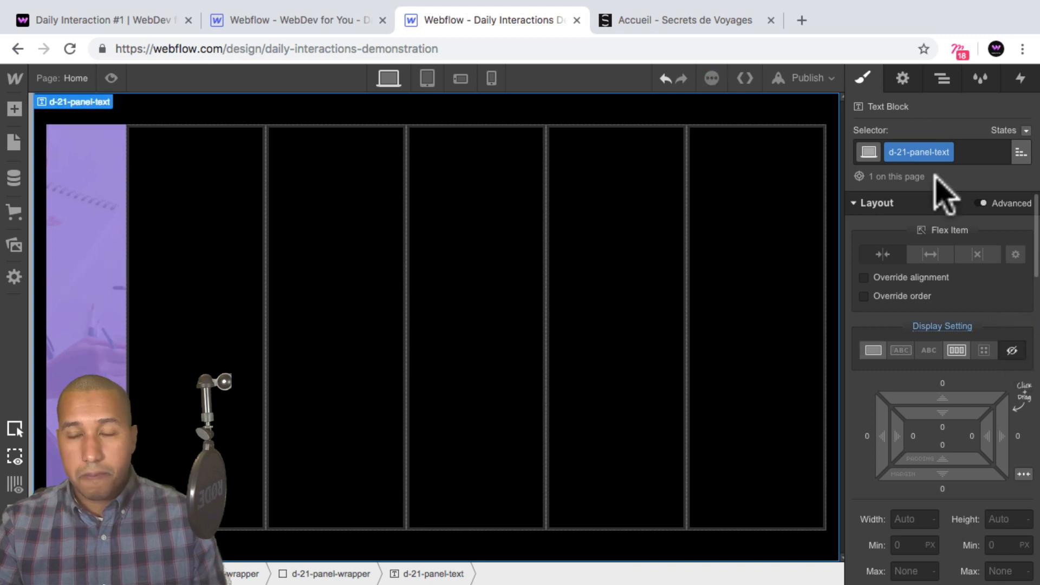
Add a div block inside the first d-21-panel-wrapper and give it the class d-21-menu-wrapper.
click(943, 79)
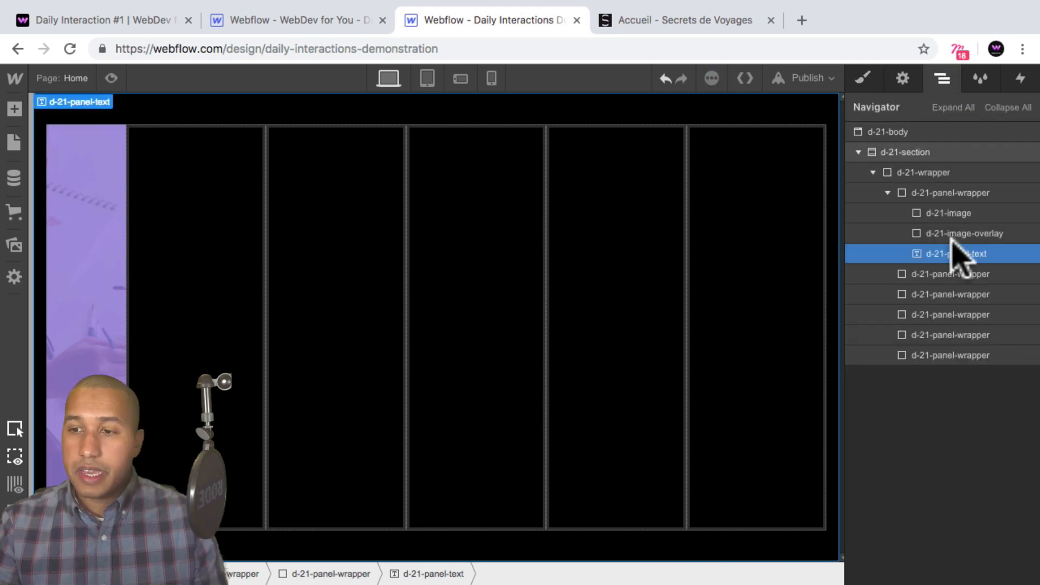
click(945, 194)
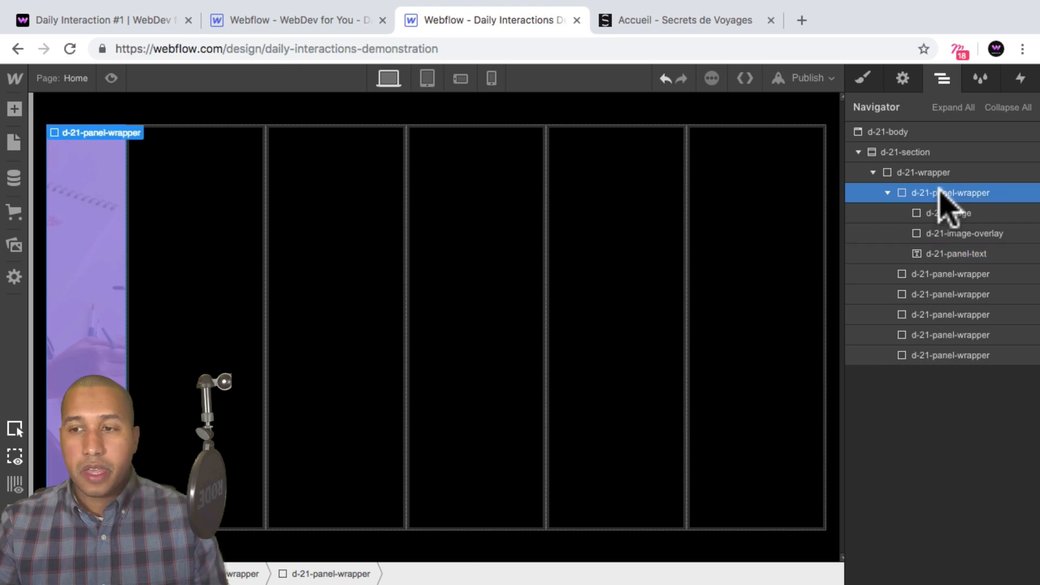
click(14, 109)
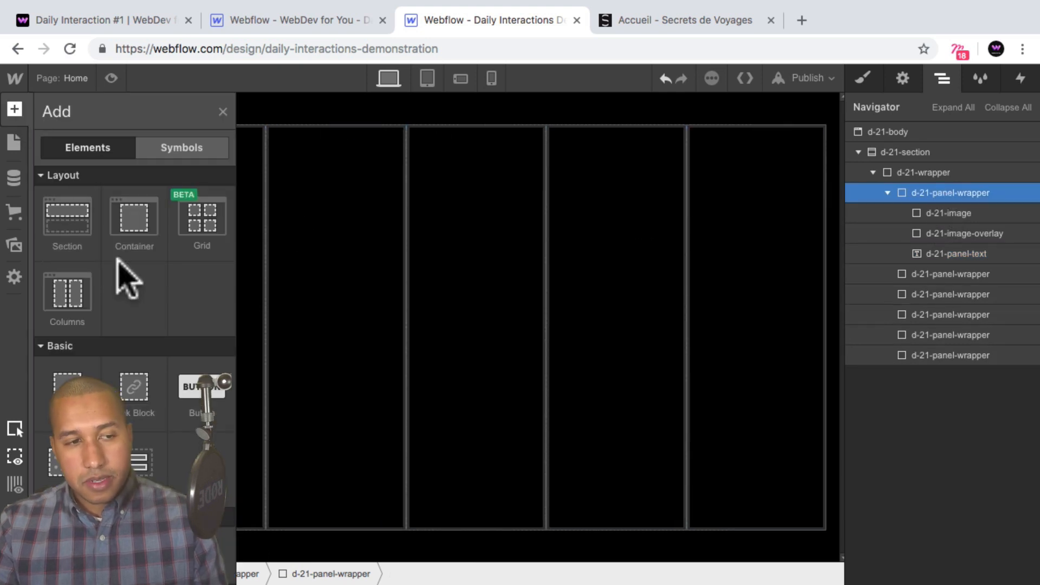
click(67, 387)
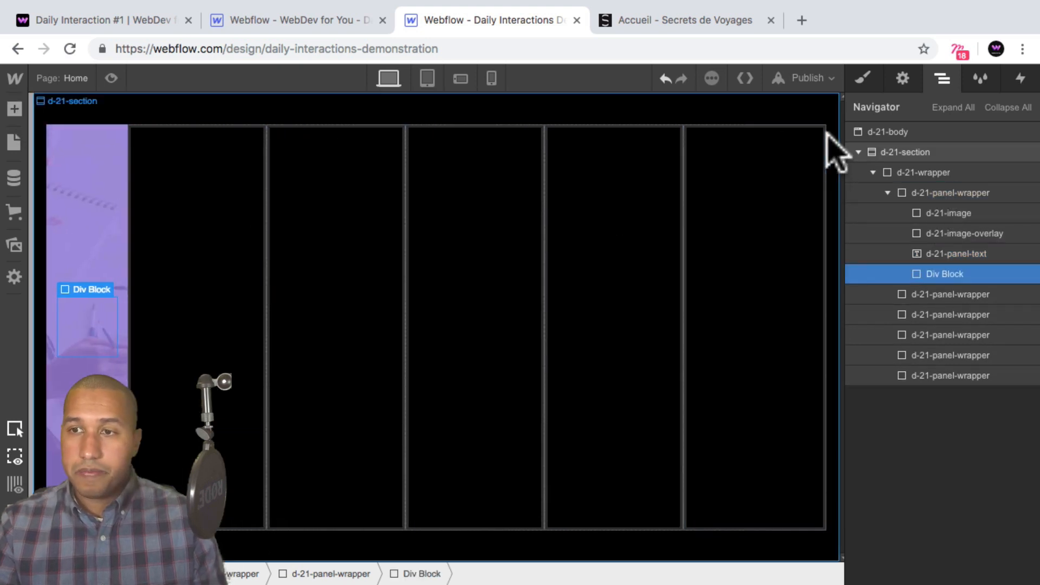
click(861, 78)
click(917, 152)
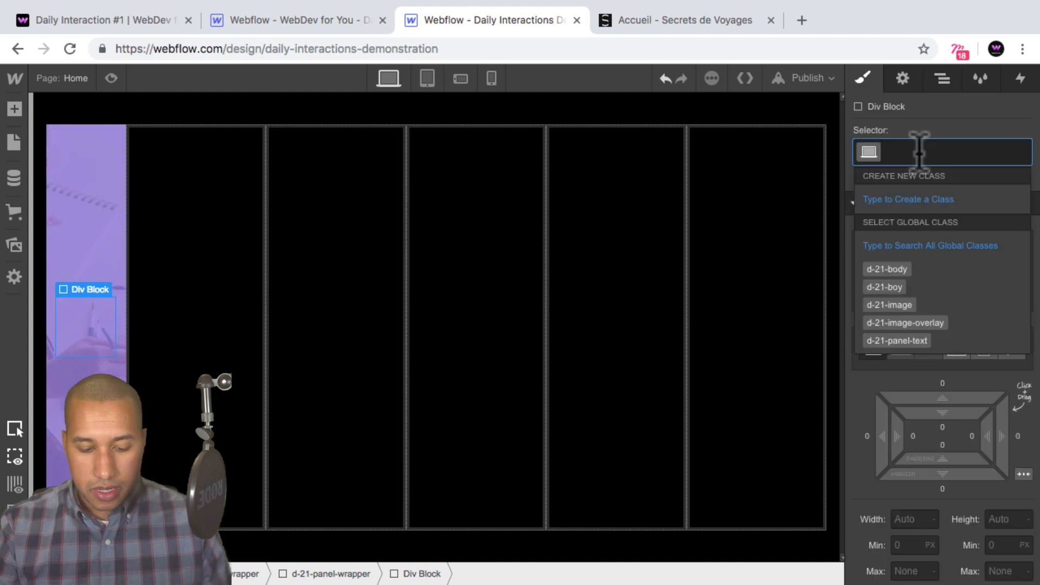
text(d-21-men)
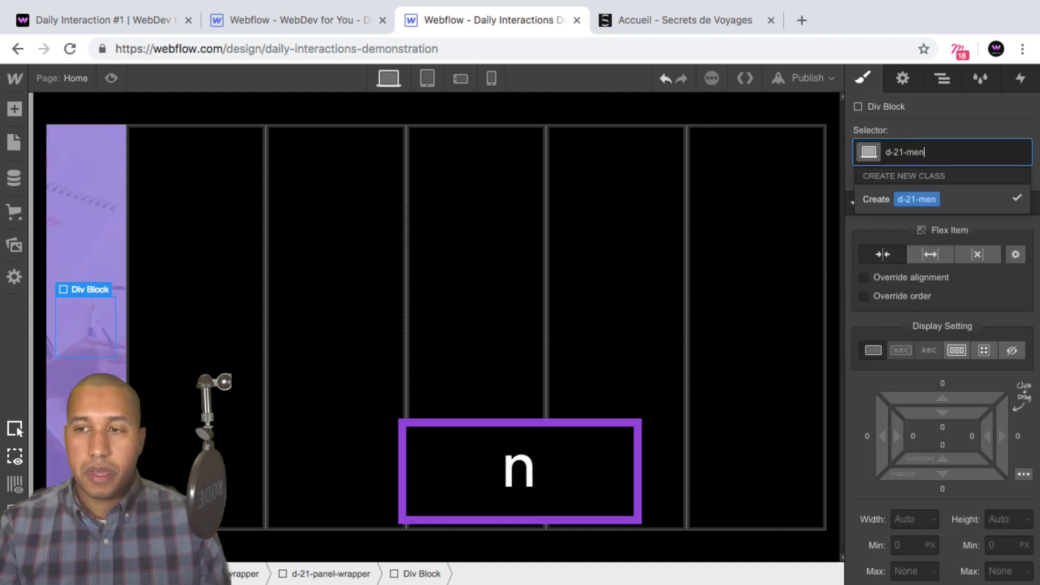
text(u-wrapper)
key(Return)
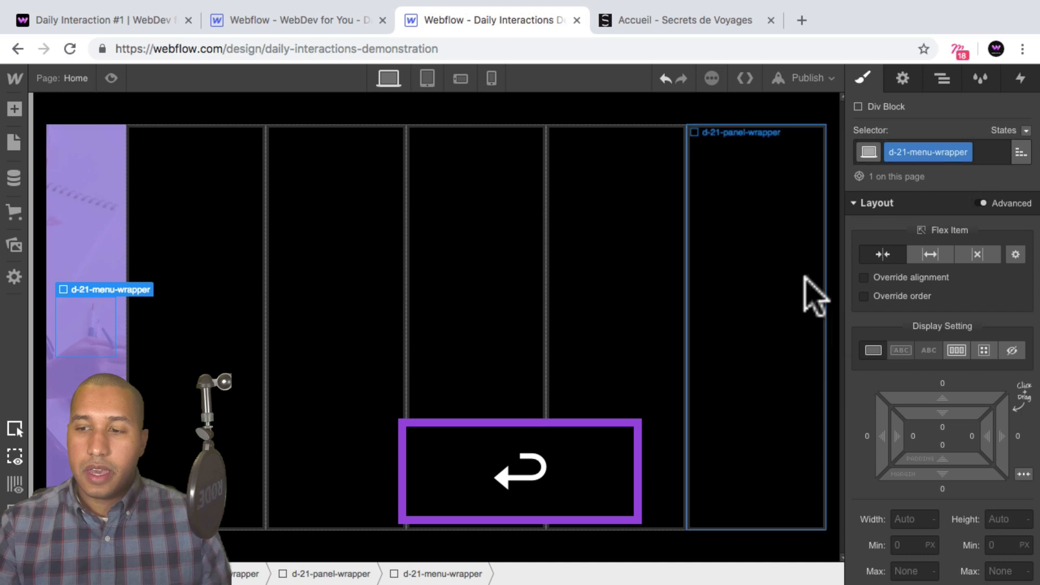
Set d-21-menu-wrapper to absolute position with the full-cover preset, using 0 px offsets on all sides.
scroll(959, 397, down, 2)
scroll(959, 397, down, 6)
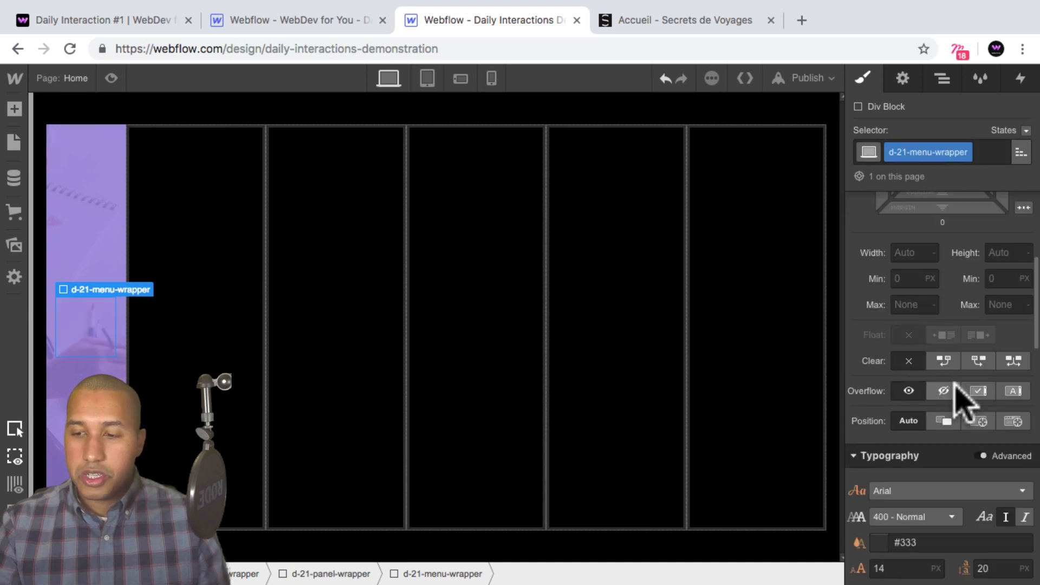
click(979, 410)
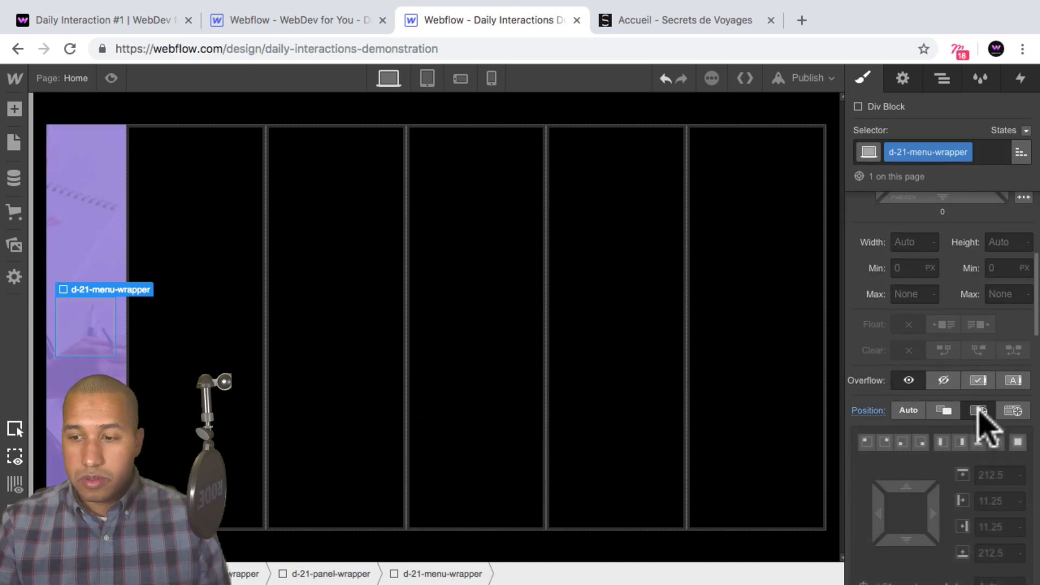
click(1018, 442)
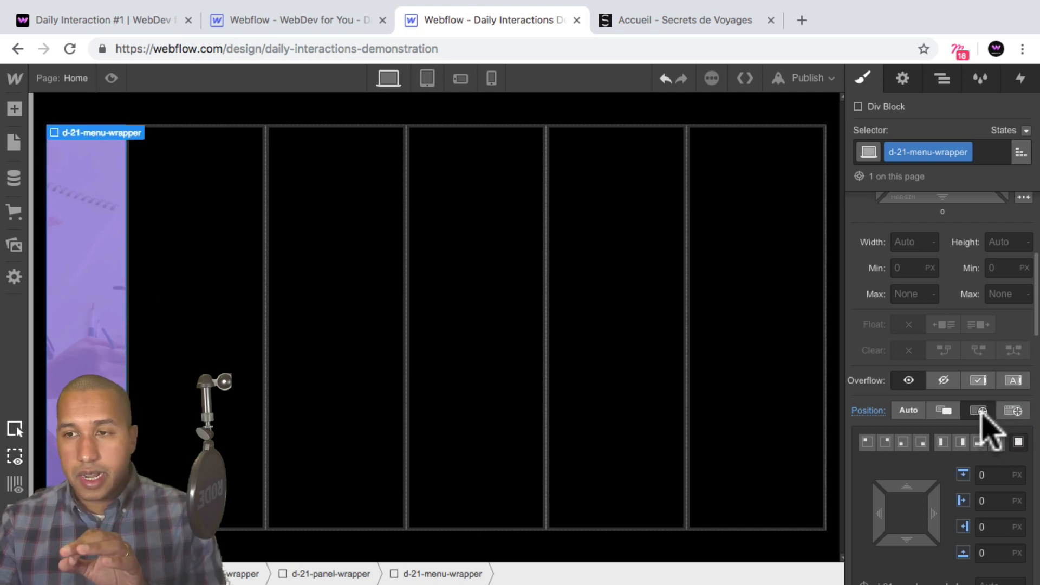
Make d-21-menu-wrapper a horizontal flex container with its children centered on both axes.
scroll(991, 428, up, 3)
scroll(989, 428, up, 3)
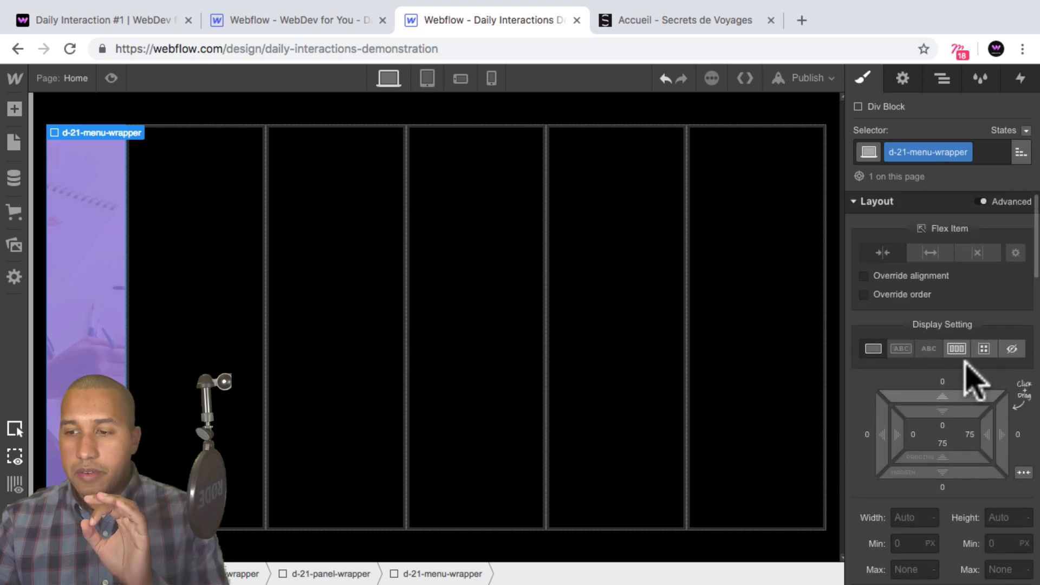
click(957, 348)
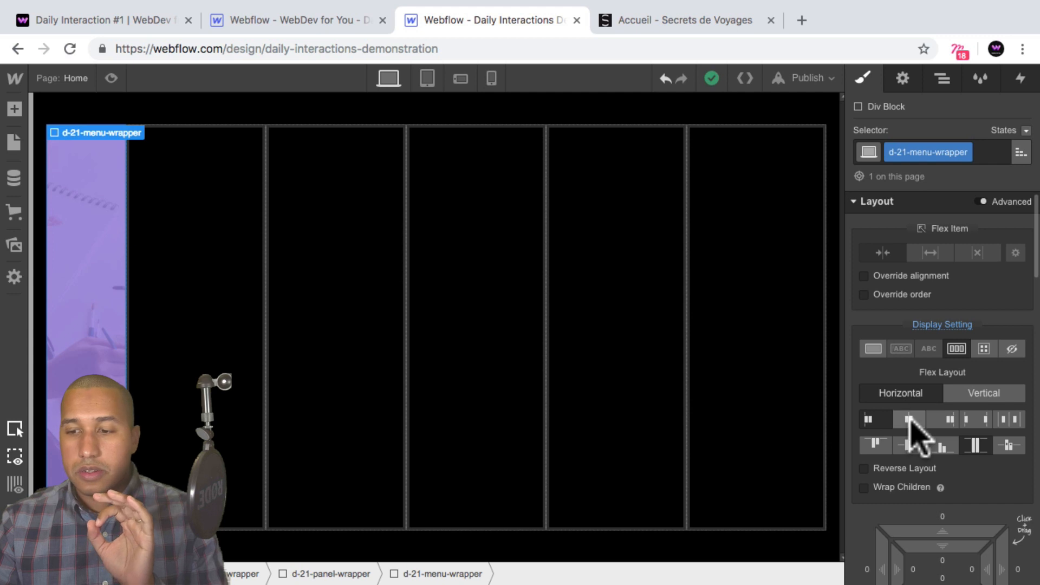
click(909, 418)
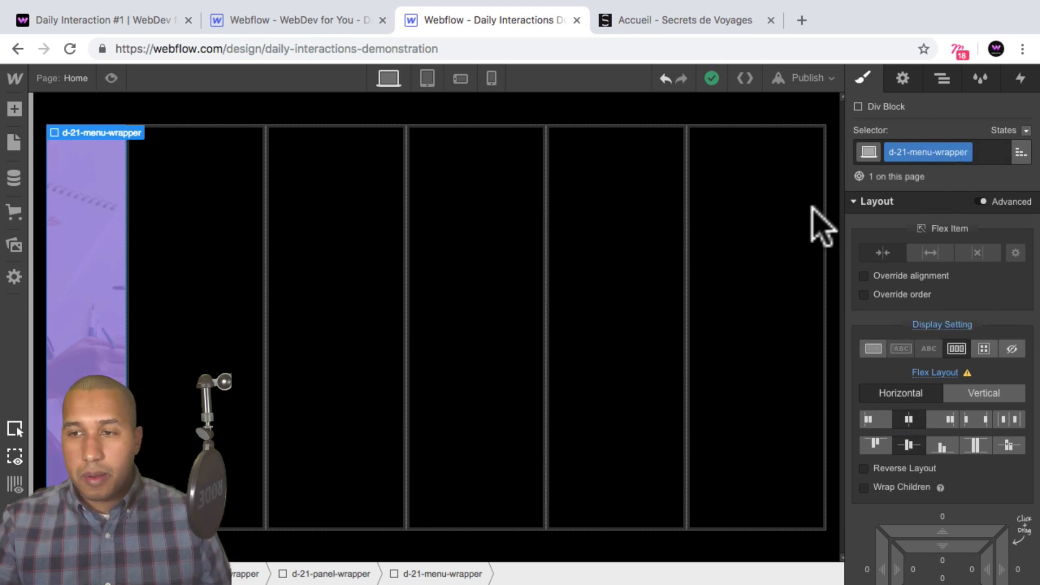
Add a div block inside d-21-menu-wrapper and give it the class d-21-menu-item-wrapper.
click(14, 109)
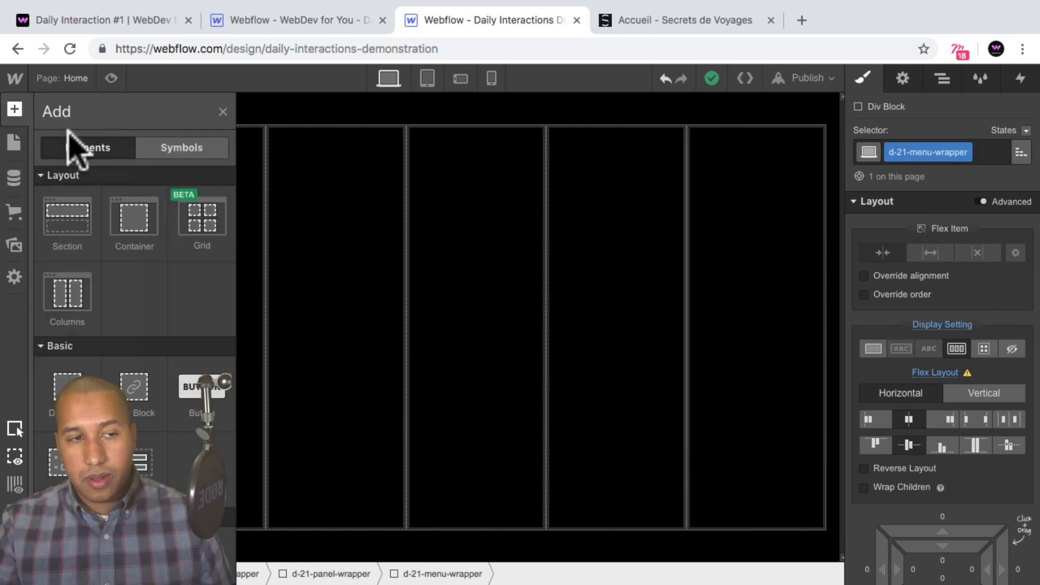
click(60, 389)
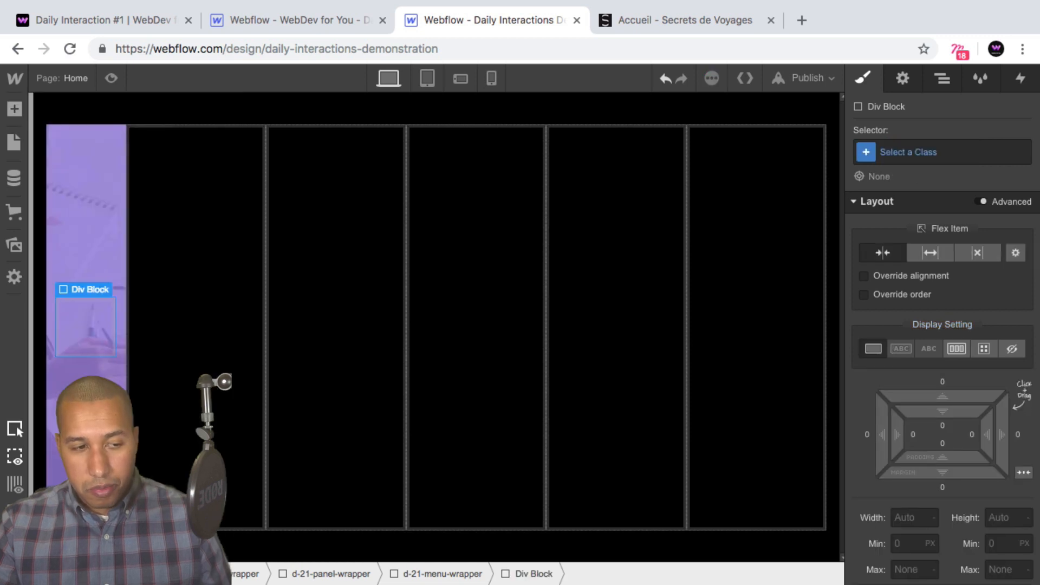
click(908, 152)
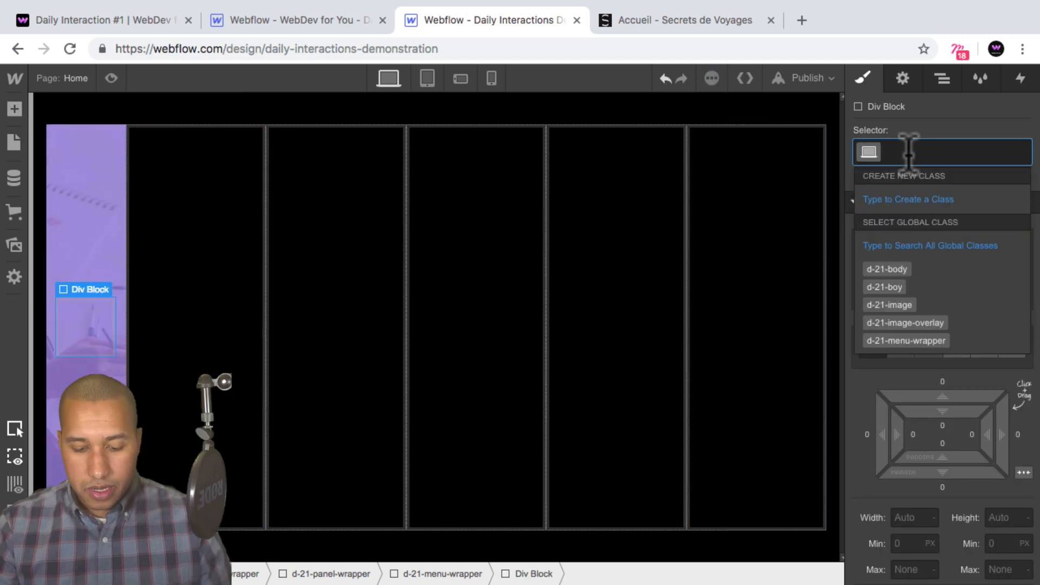
text(d-21-menu)
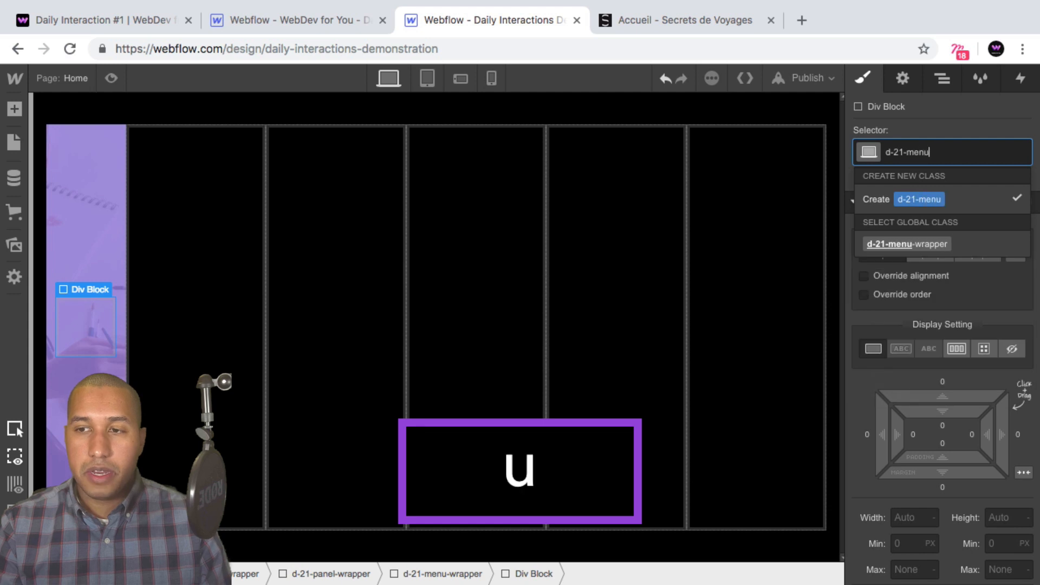
text(-item-wrapper)
key(Return)
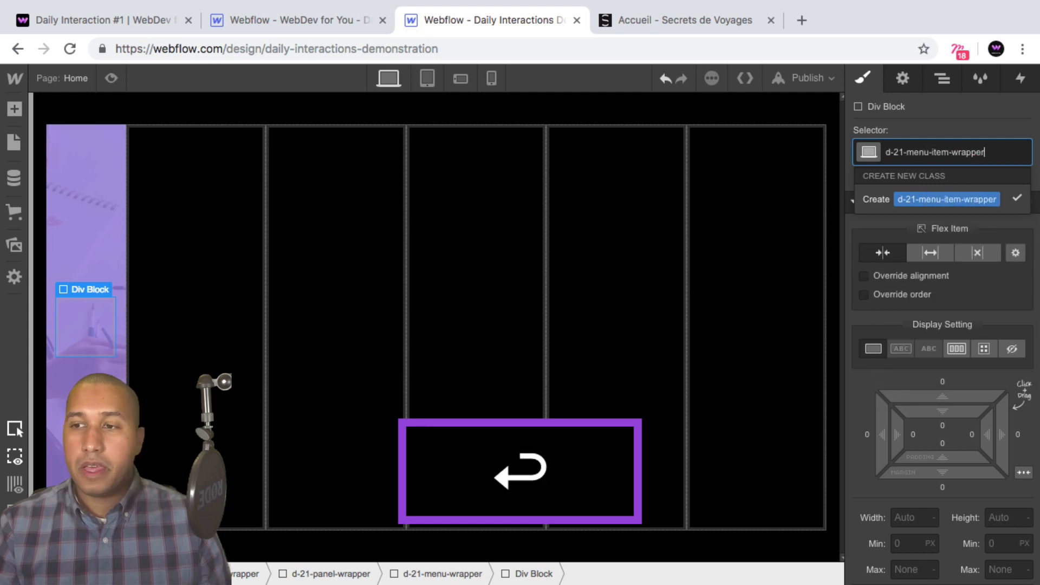
Make d-21-menu-item-wrapper a vertical flex container with its children centered on both axes.
click(957, 349)
scroll(965, 360, down, 1)
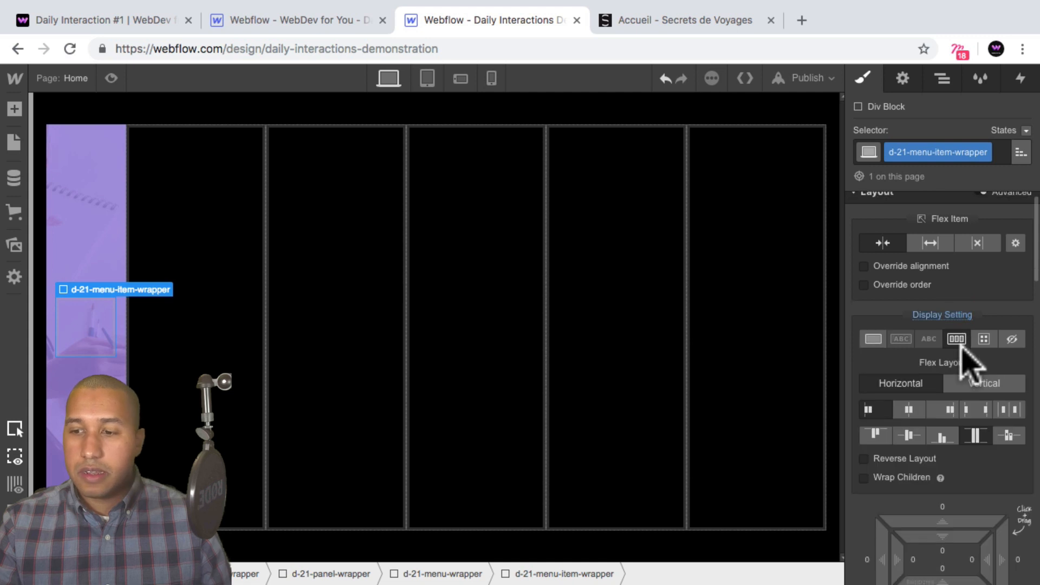
click(972, 371)
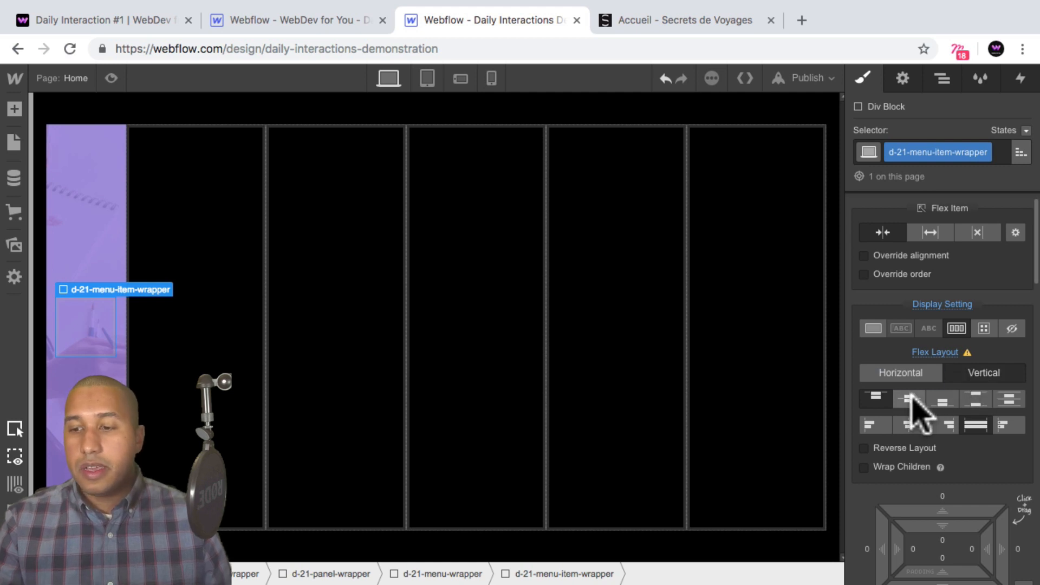
click(909, 426)
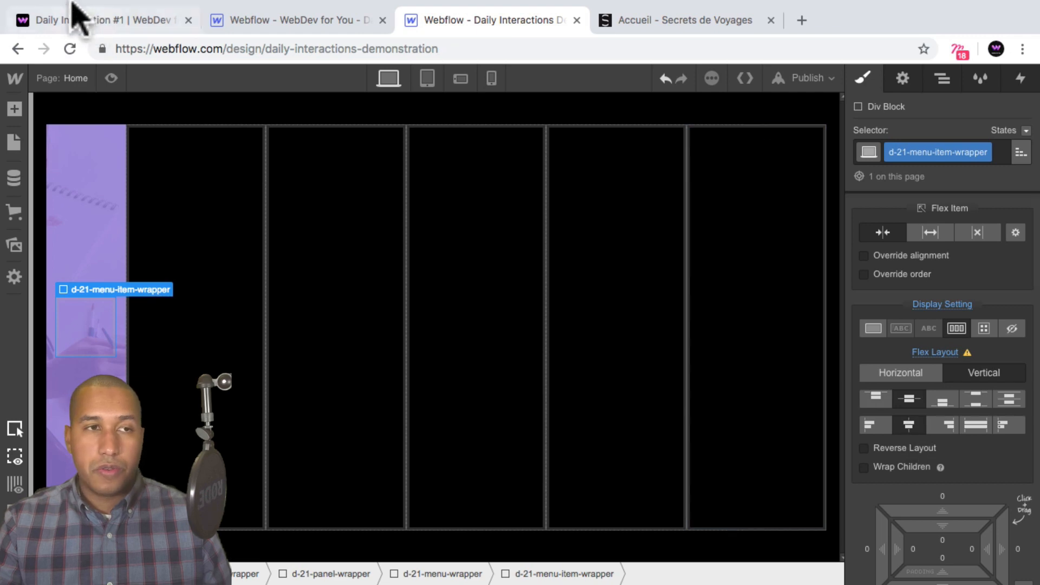
Check the hover link menu in the published Demo 21, and add a text link inside d-21-menu-item-wrapper.
click(86, 25)
mouse_move(232, 320)
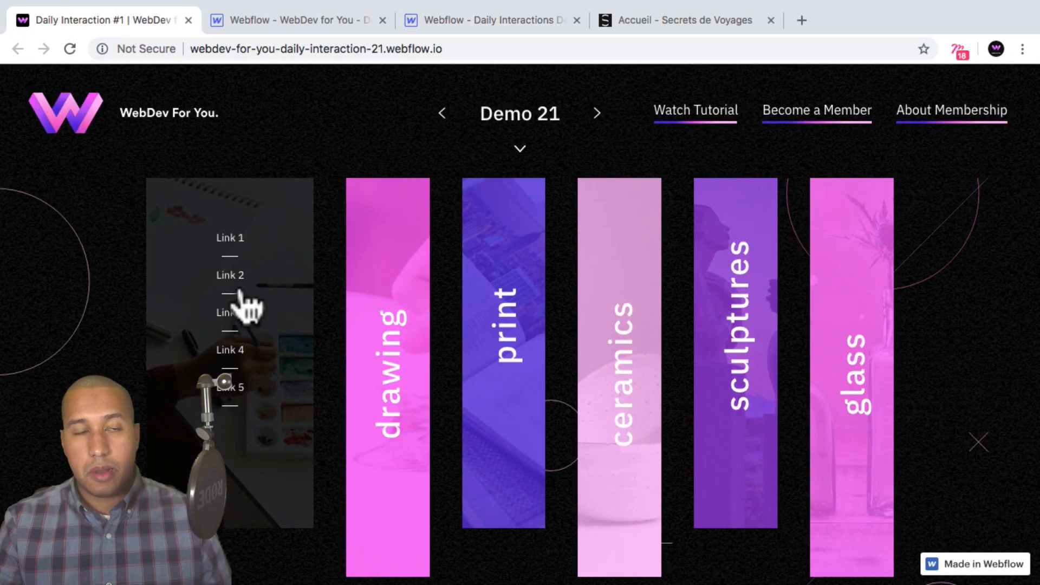
click(490, 21)
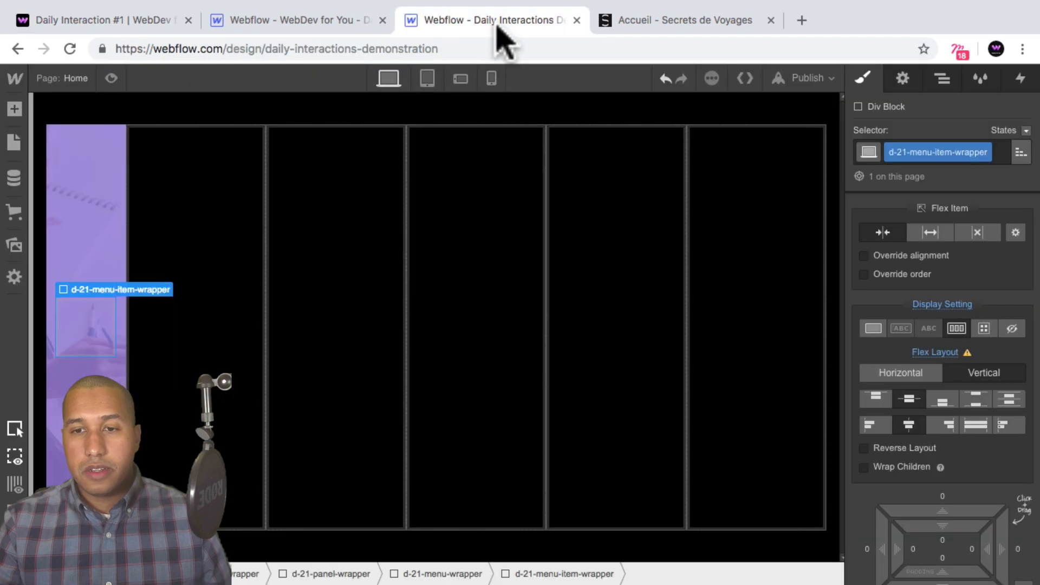
click(942, 79)
click(902, 274)
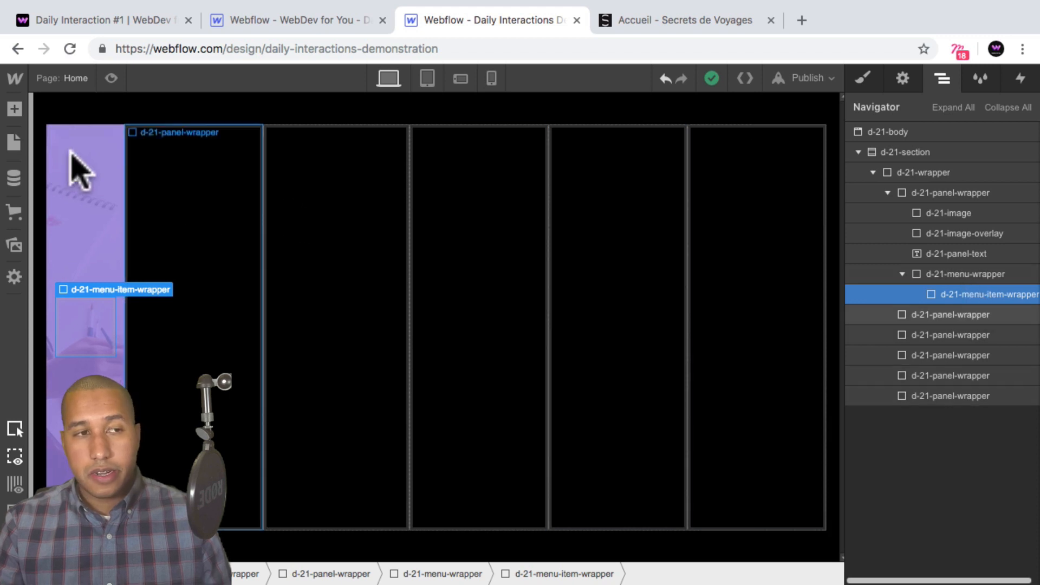
click(14, 109)
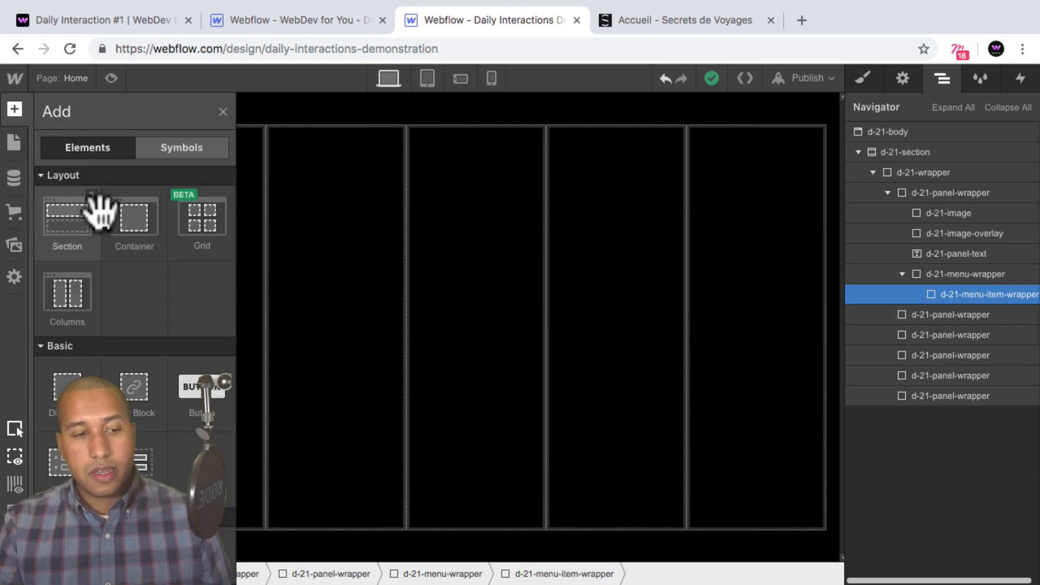
scroll(119, 238, down, 3)
scroll(227, 380, down, 1)
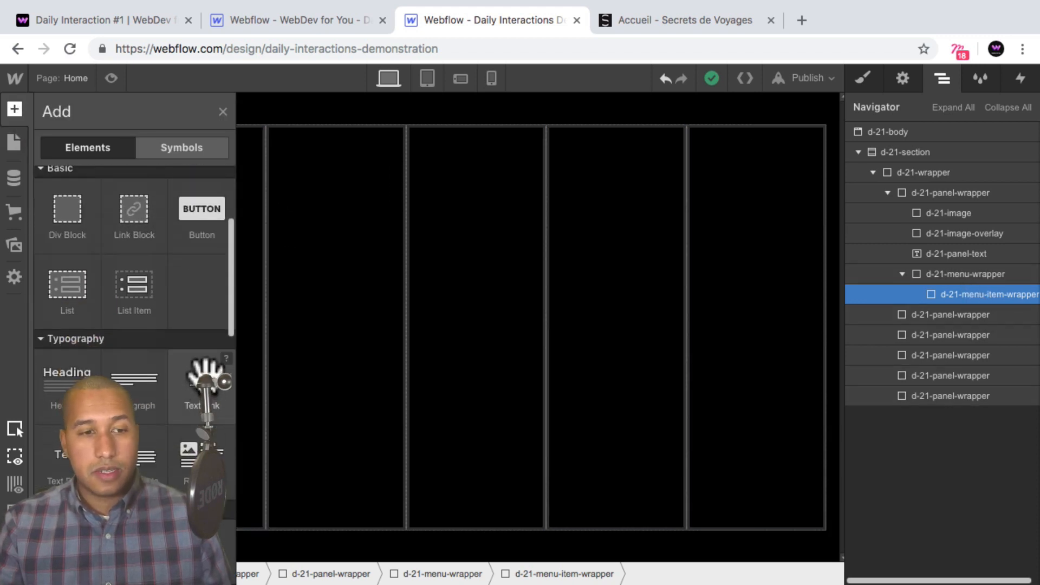
click(205, 382)
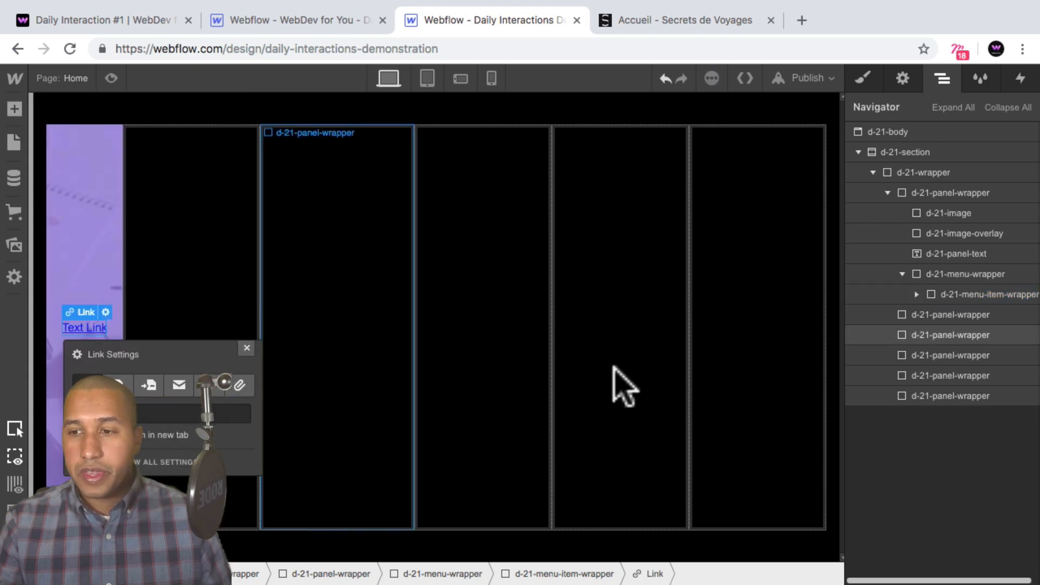
Give the text link inside d-21-menu-item-wrapper the class d-21-text-link.
click(916, 295)
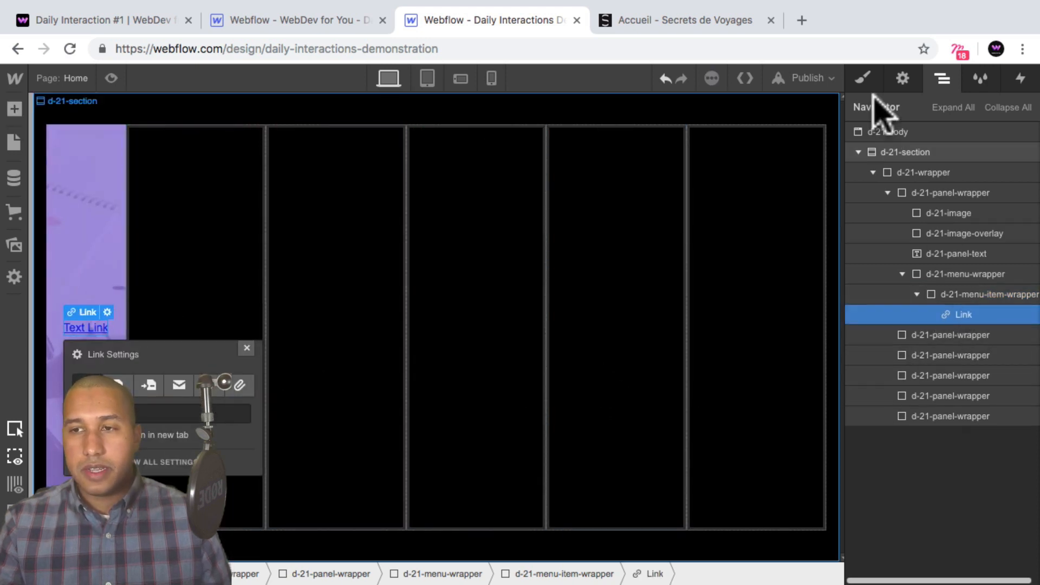
click(864, 79)
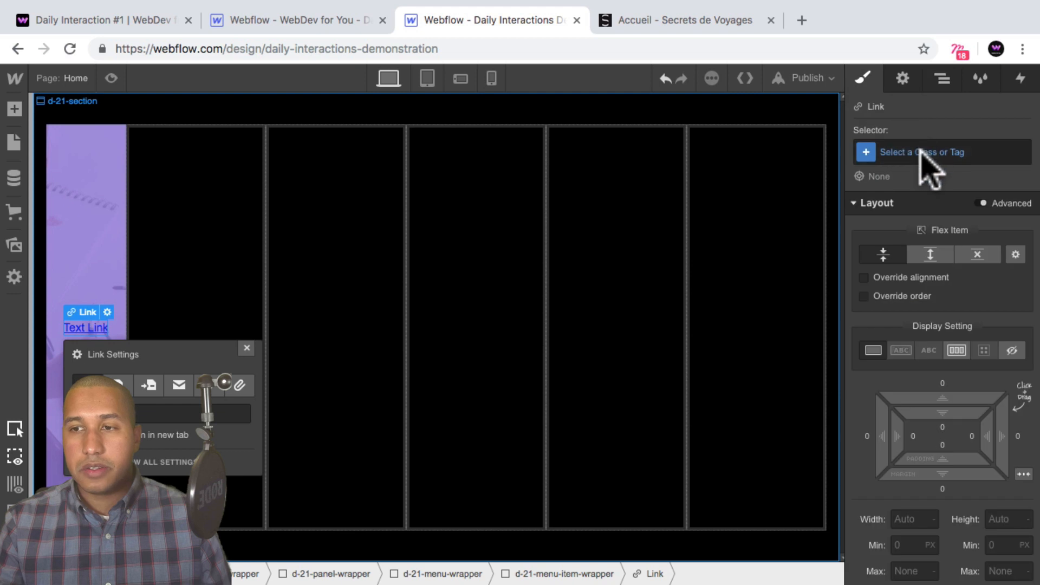
click(927, 158)
text(d-)
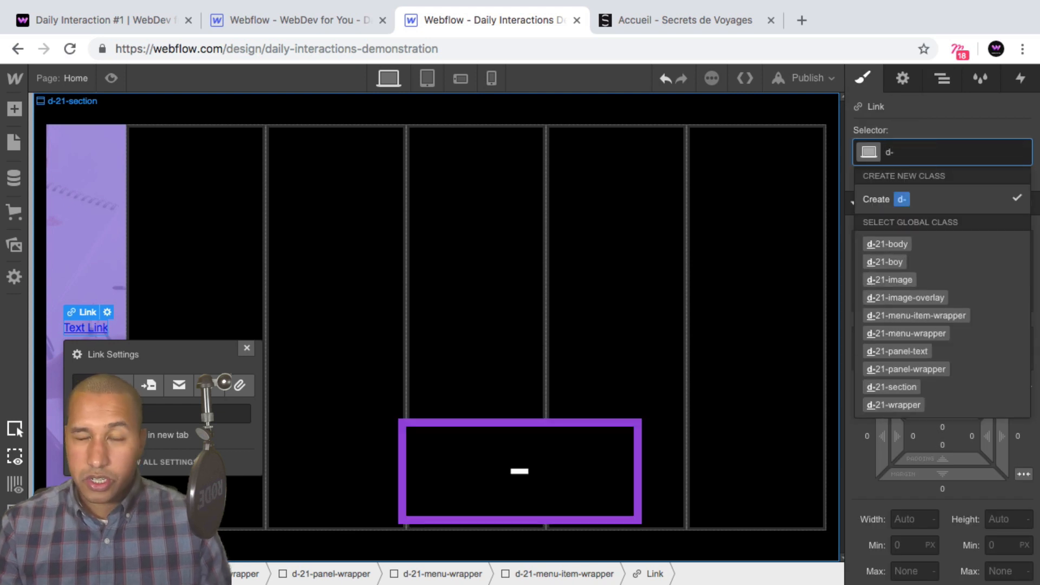
text(21-text-link)
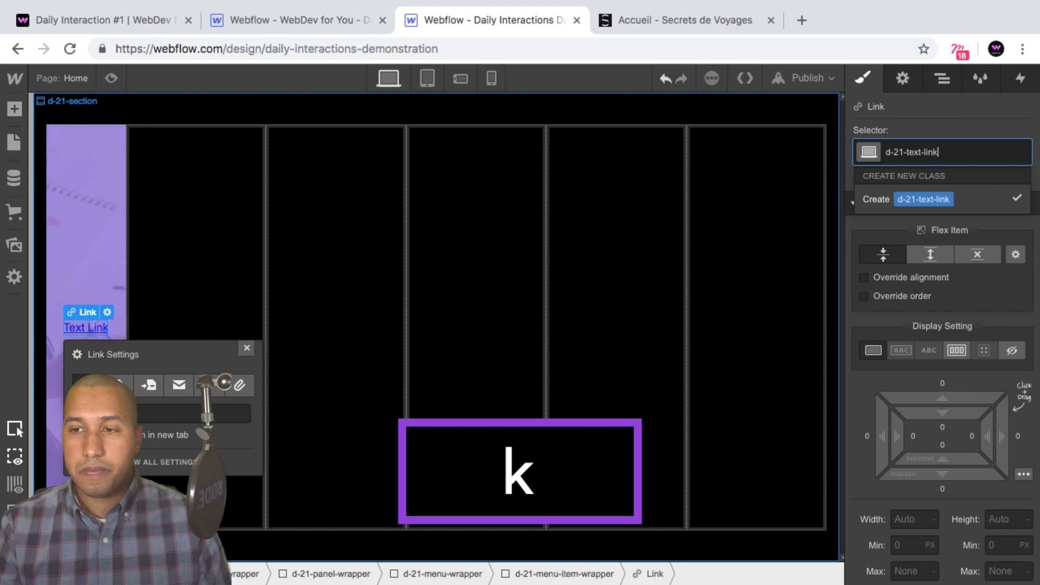
key(Return)
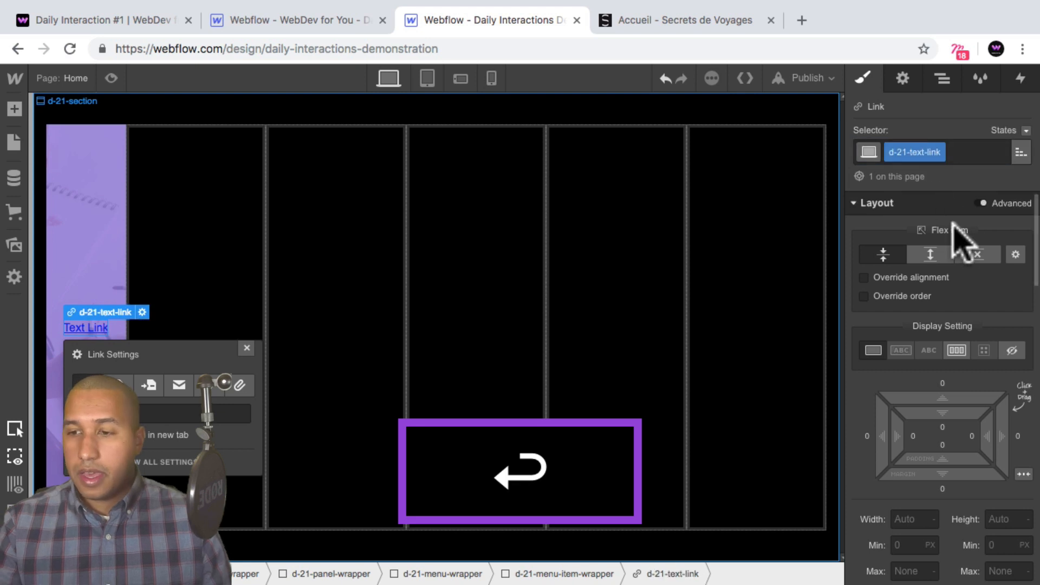
Style d-21-text-link with the Circular Book font, white text color and no text decoration.
scroll(957, 260, down, 2)
scroll(954, 267, down, 10)
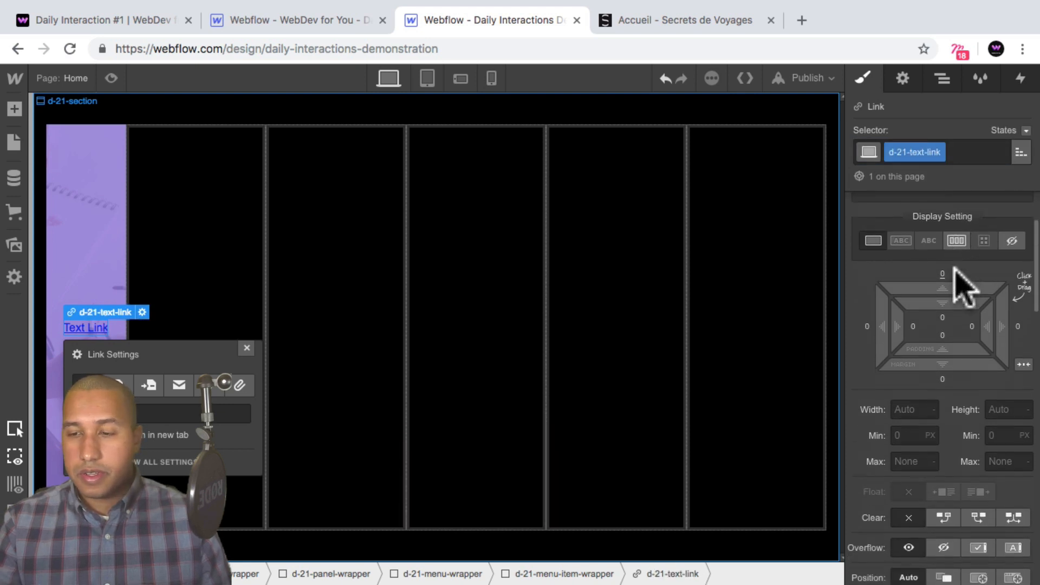
click(937, 298)
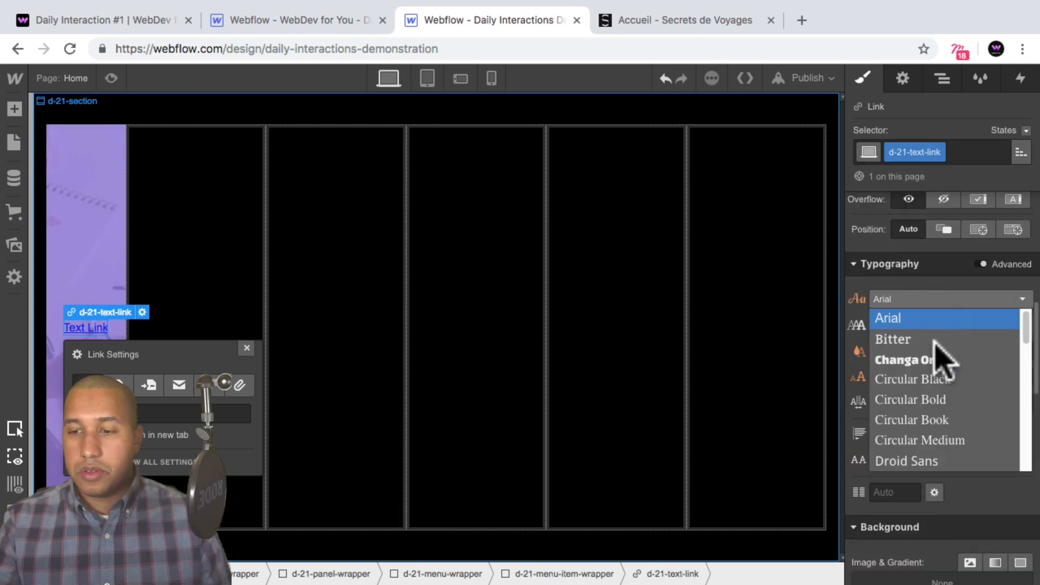
click(940, 422)
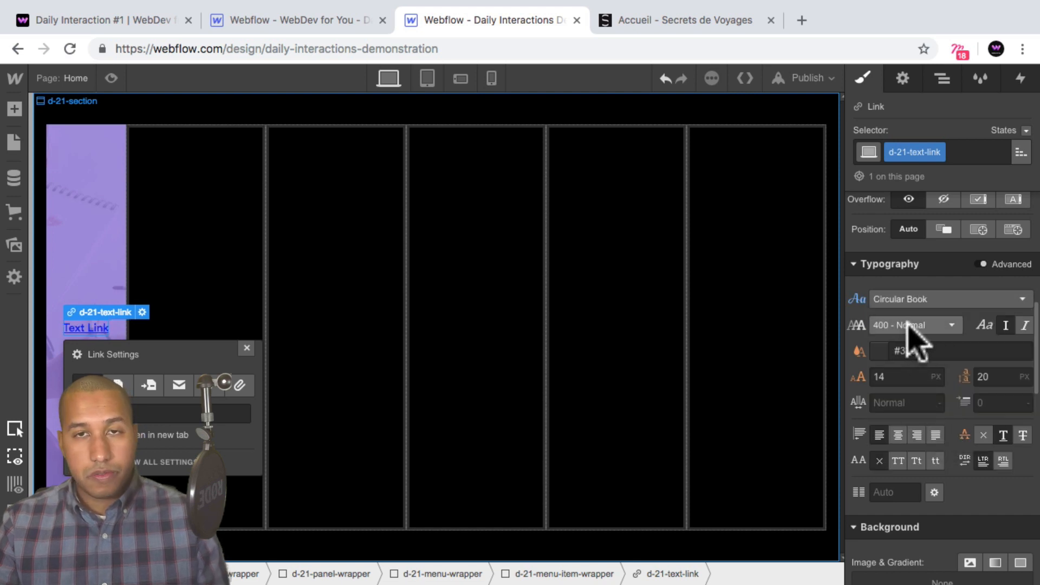
click(882, 356)
click(886, 272)
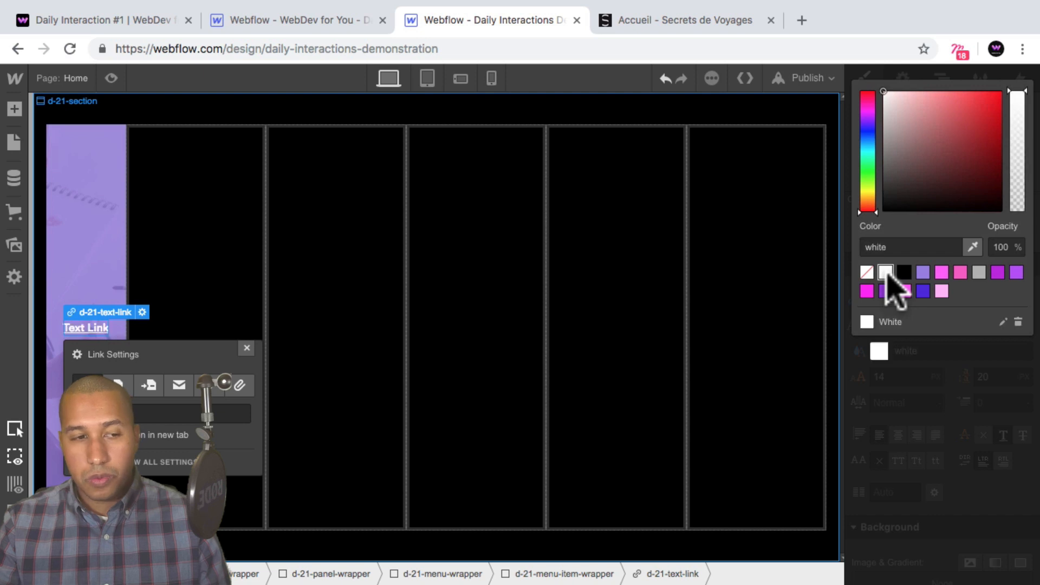
click(907, 395)
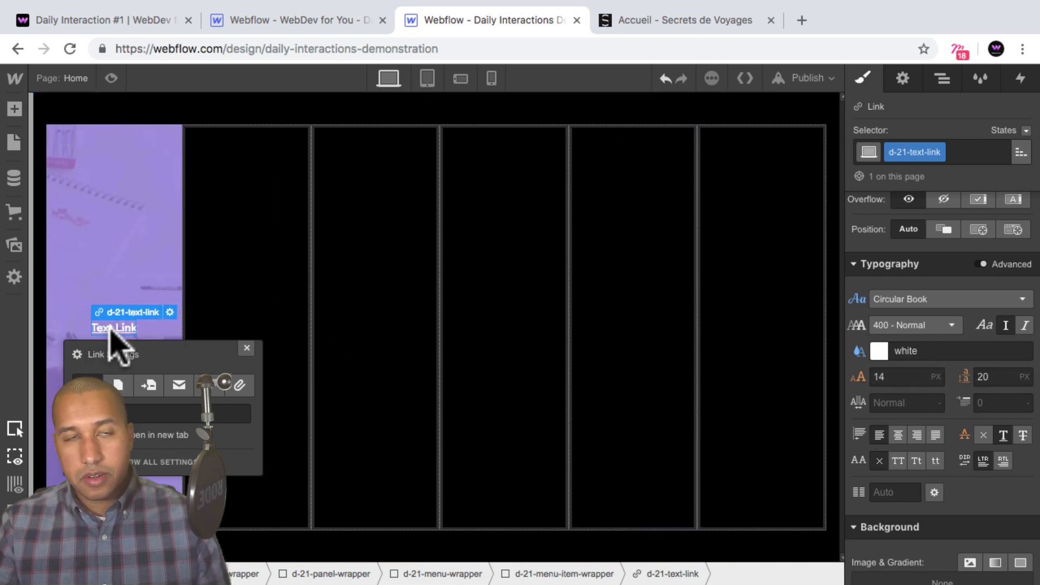
click(984, 436)
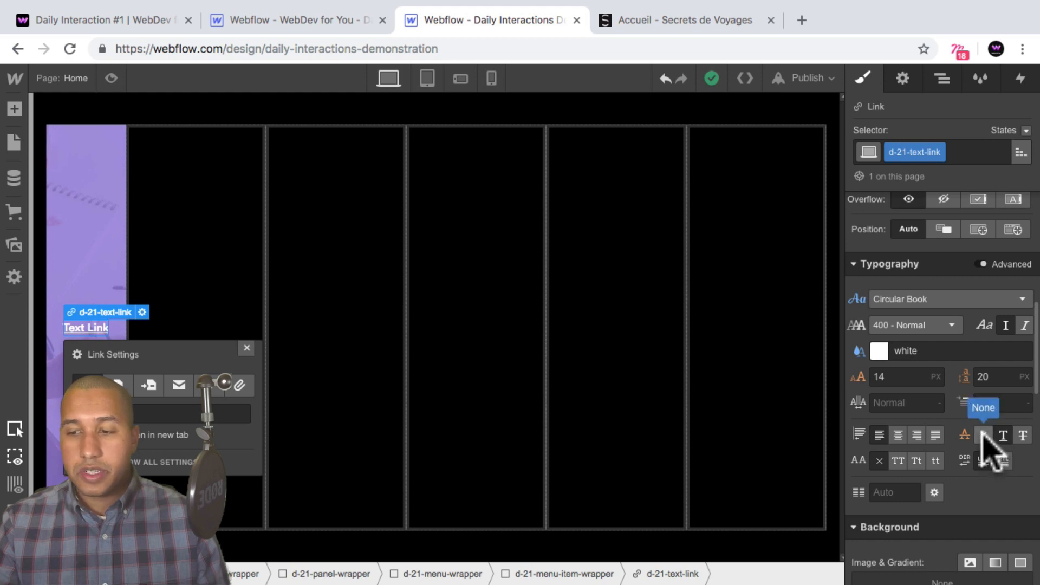
click(982, 431)
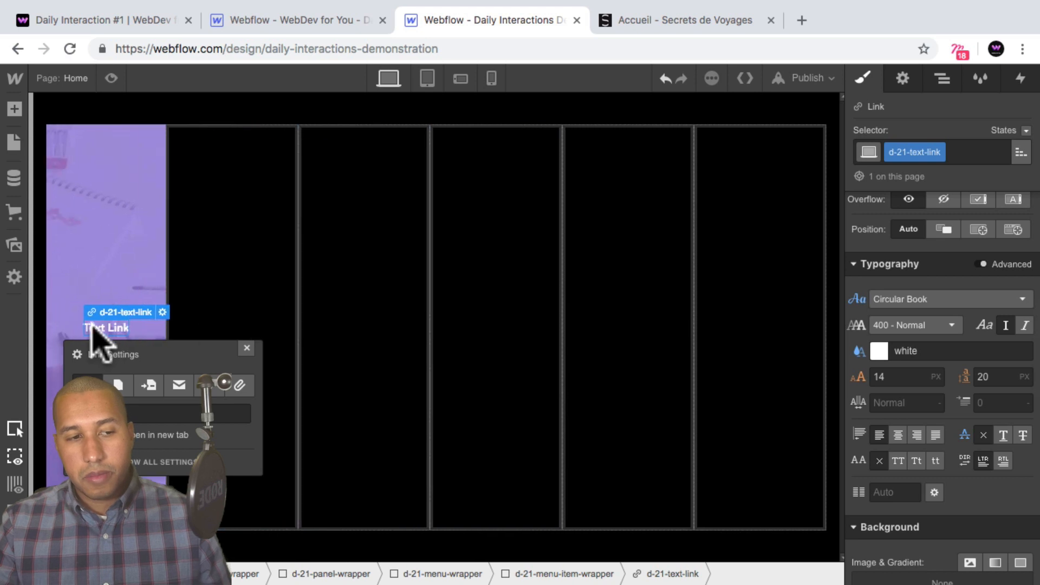
Change the text of the link in the first panel to "Link 1".
double_click(120, 327)
key(super+a)
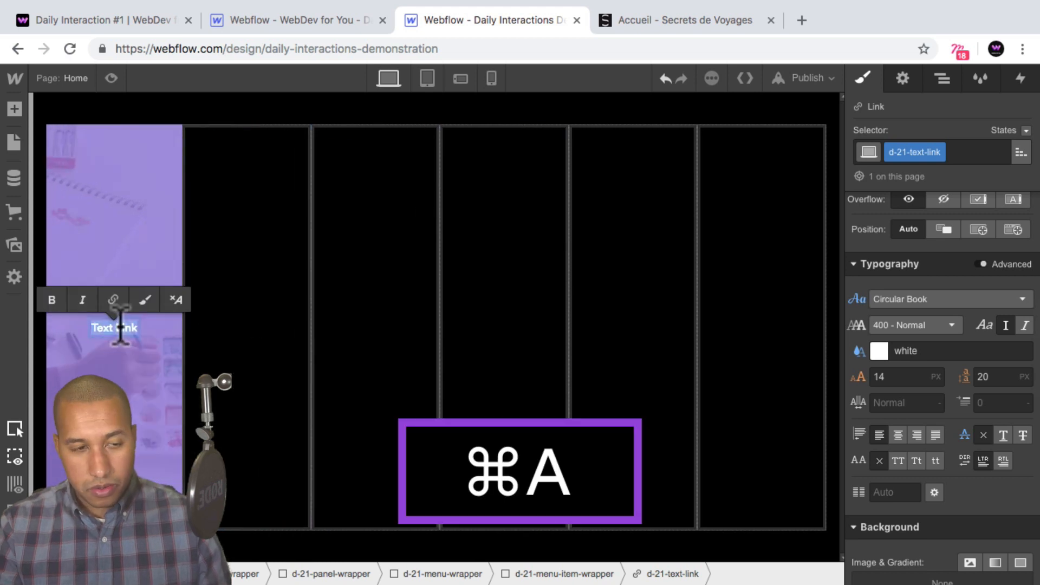
text(Link 1)
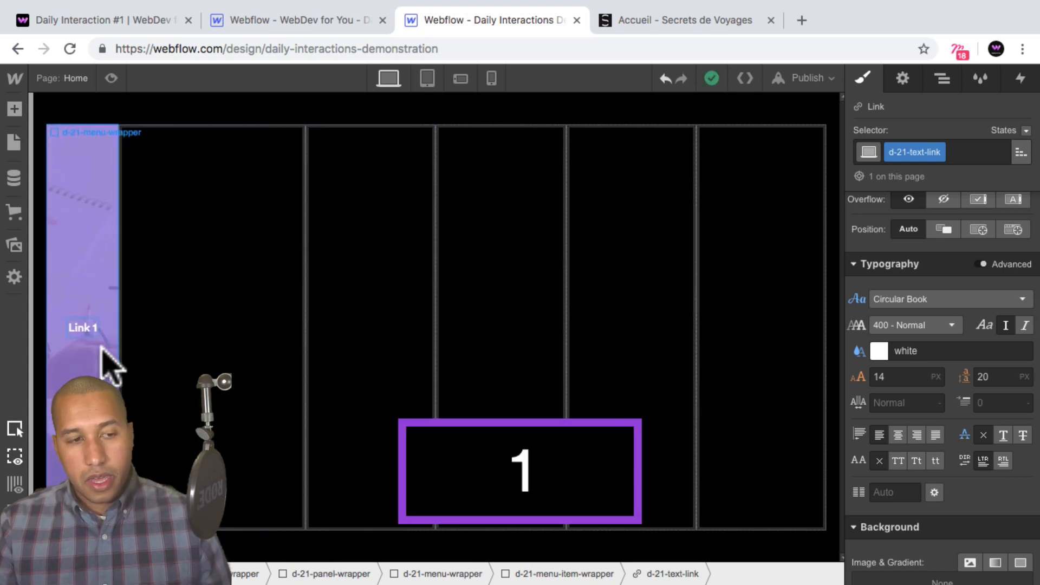
key(Escape)
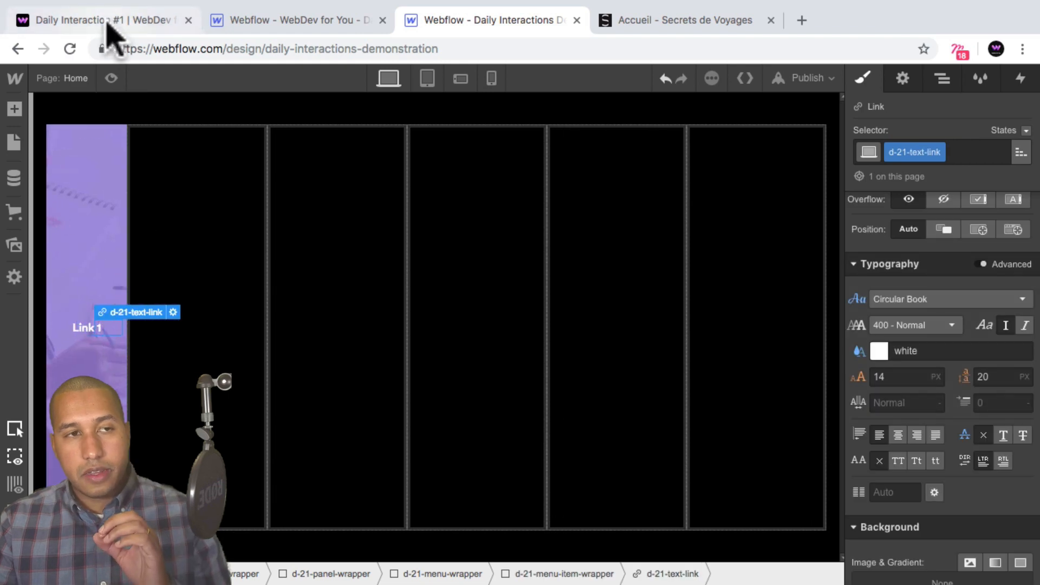
Check the link menu in the published Demo 21, and add a div block inside d-21-menu-item-wrapper beneath the text link.
click(111, 20)
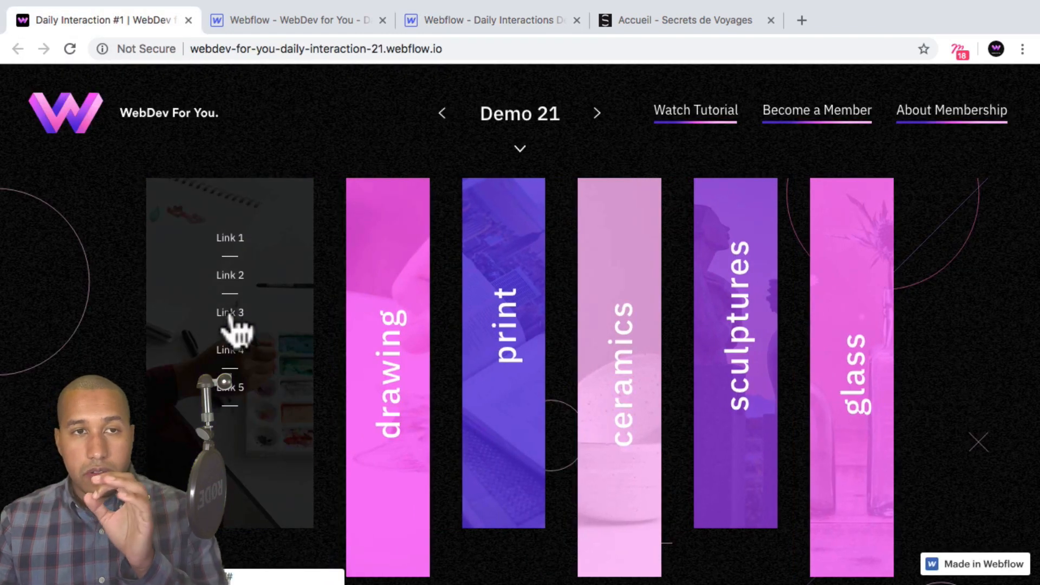
click(490, 20)
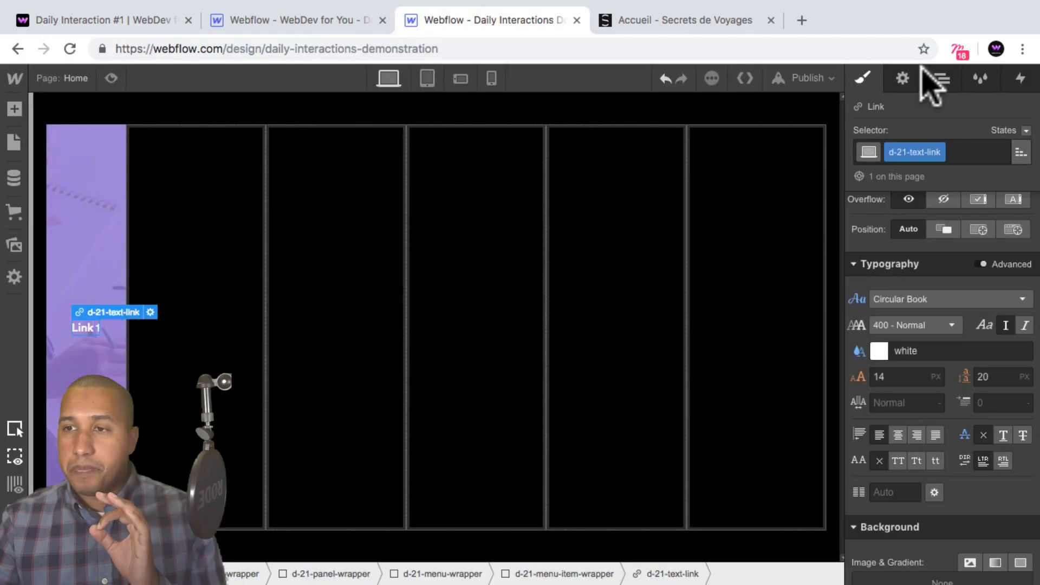
click(942, 79)
click(972, 295)
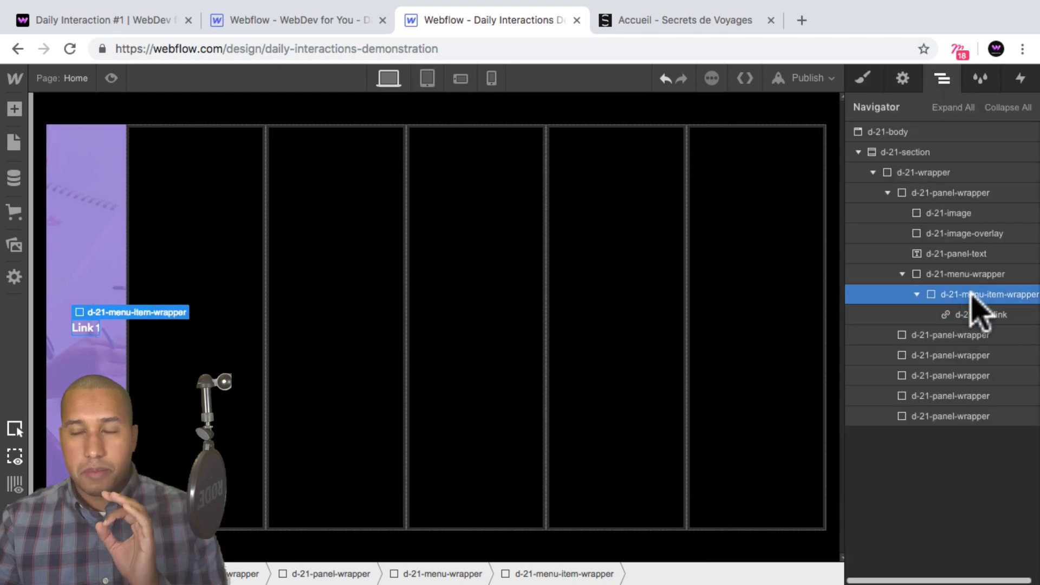
click(14, 109)
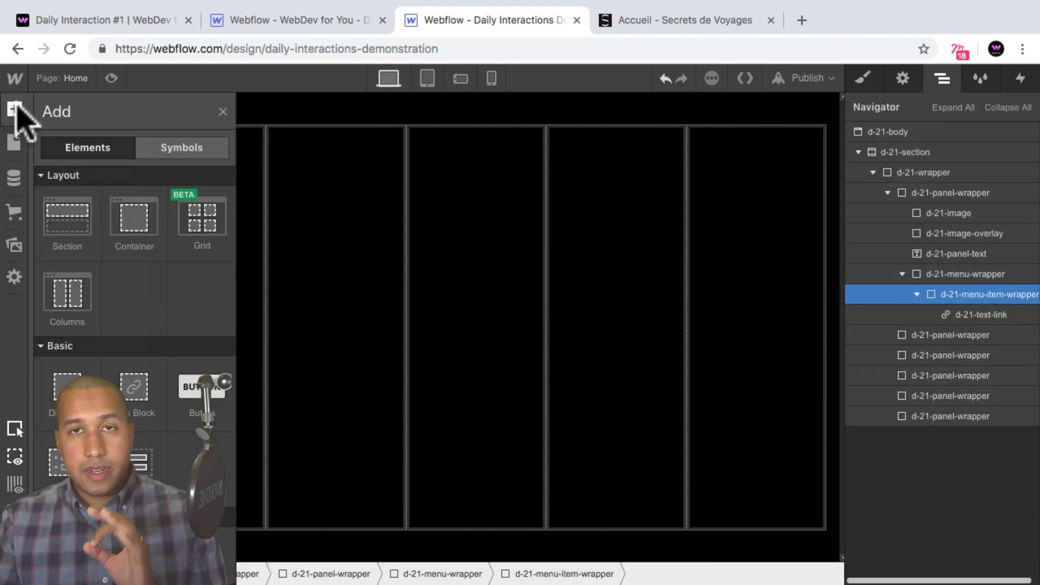
click(57, 389)
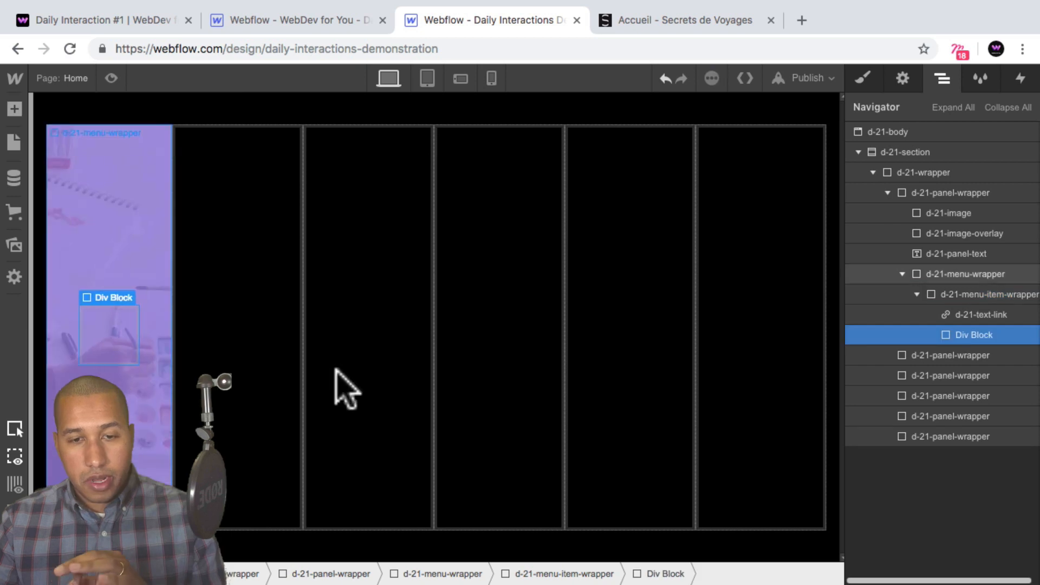
Give the new div block under the text link the class d-21-line.
click(863, 79)
click(915, 151)
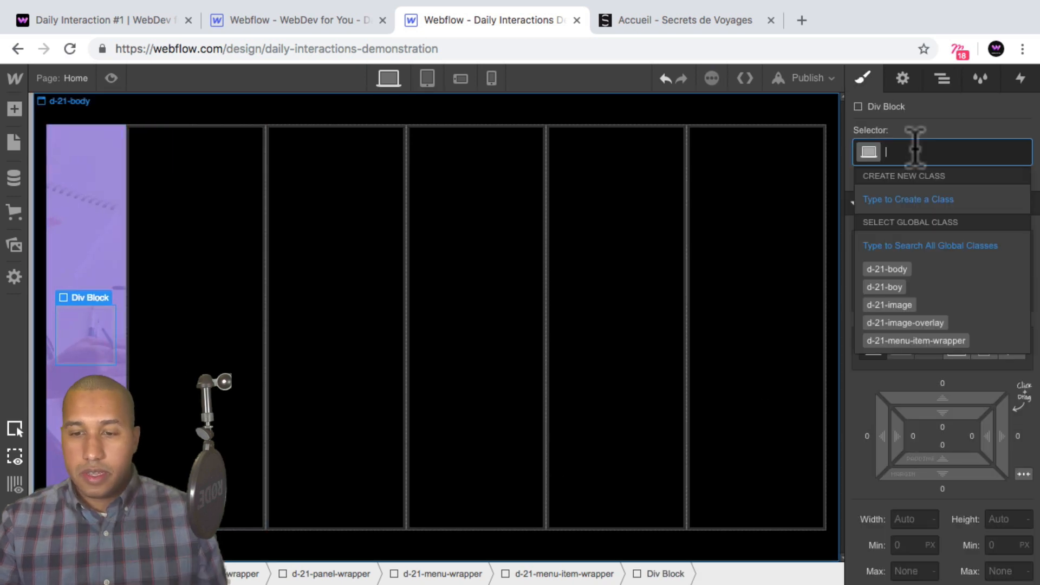
text(d-21-line)
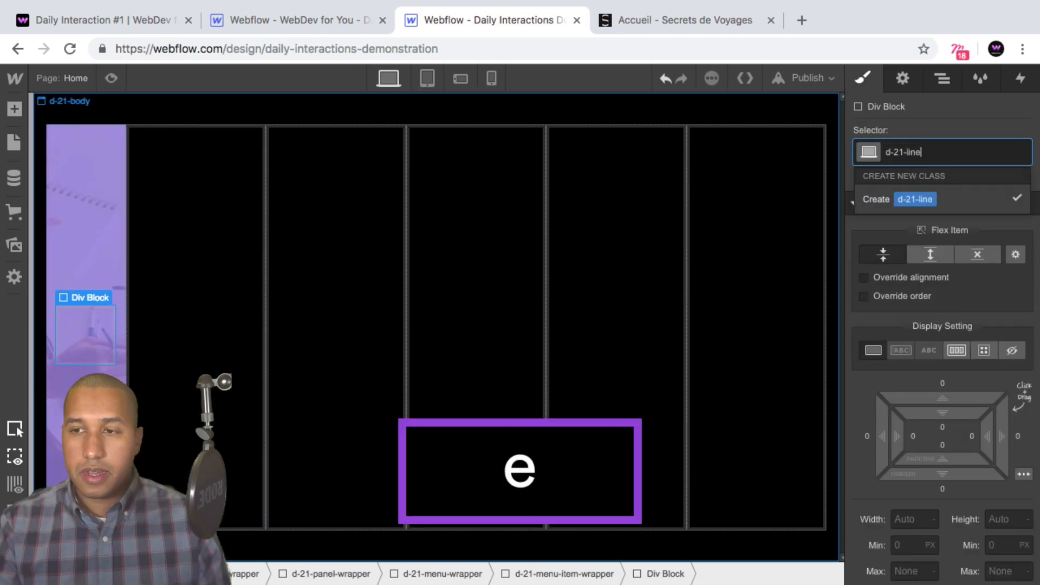
key(Return)
Set the width of d-21-line to 15 px and its height to 2 px.
scroll(934, 461, down, 2)
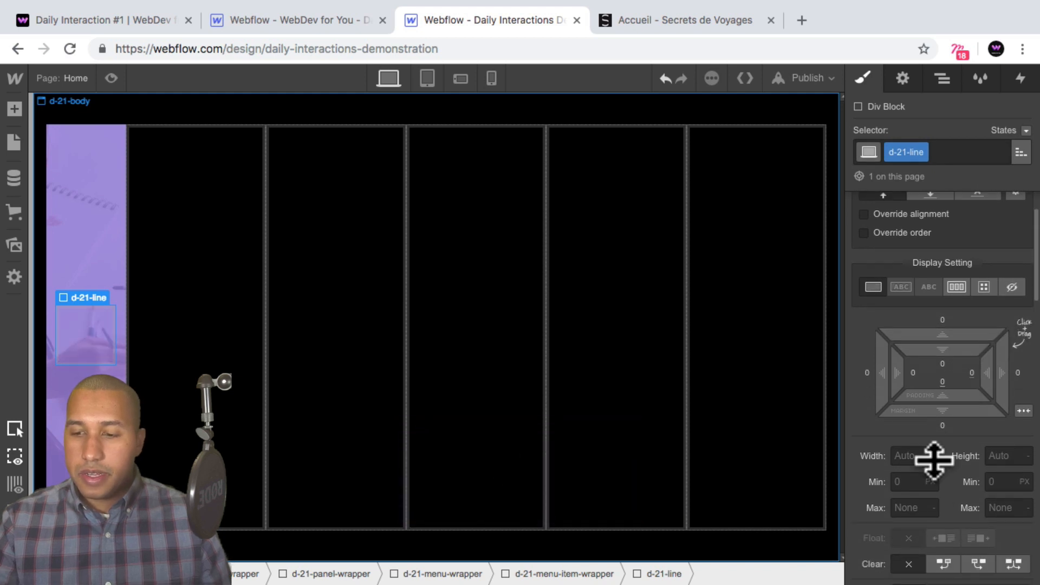
text(15)
key(Return)
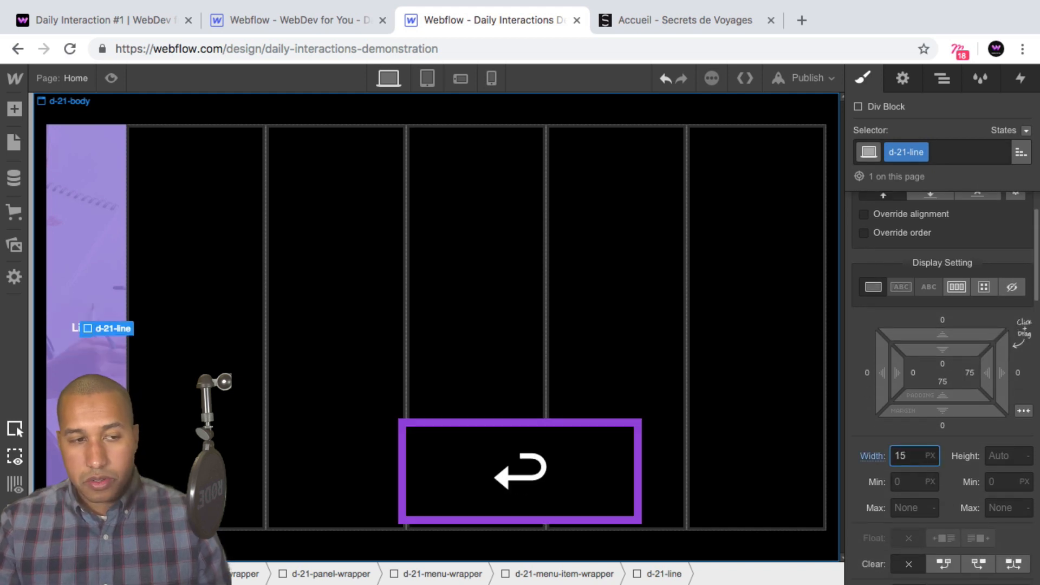
click(1015, 455)
text(2)
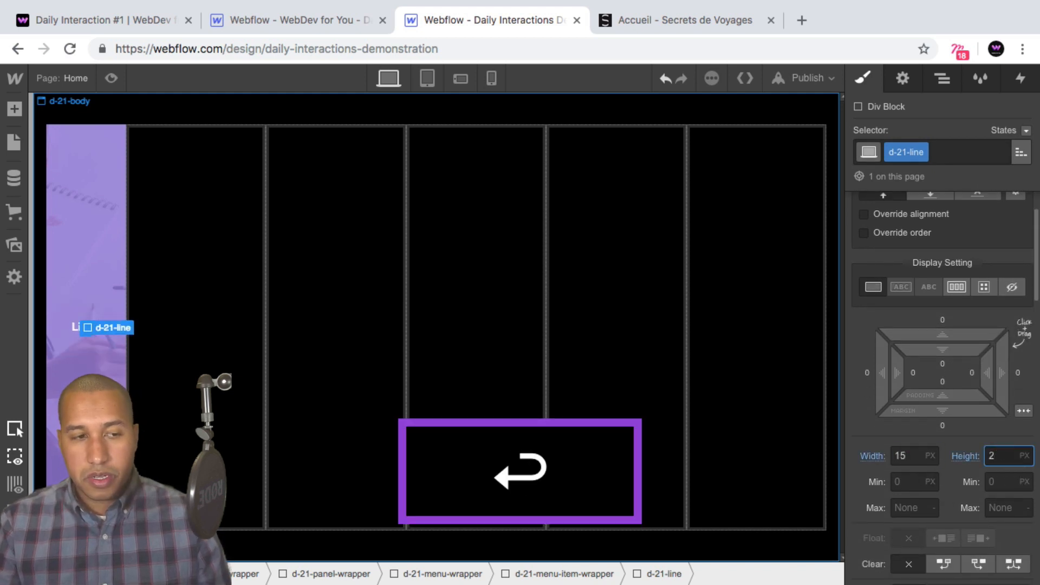
Set the background color of d-21-line to white and deselect the line.
scroll(971, 325, down, 10)
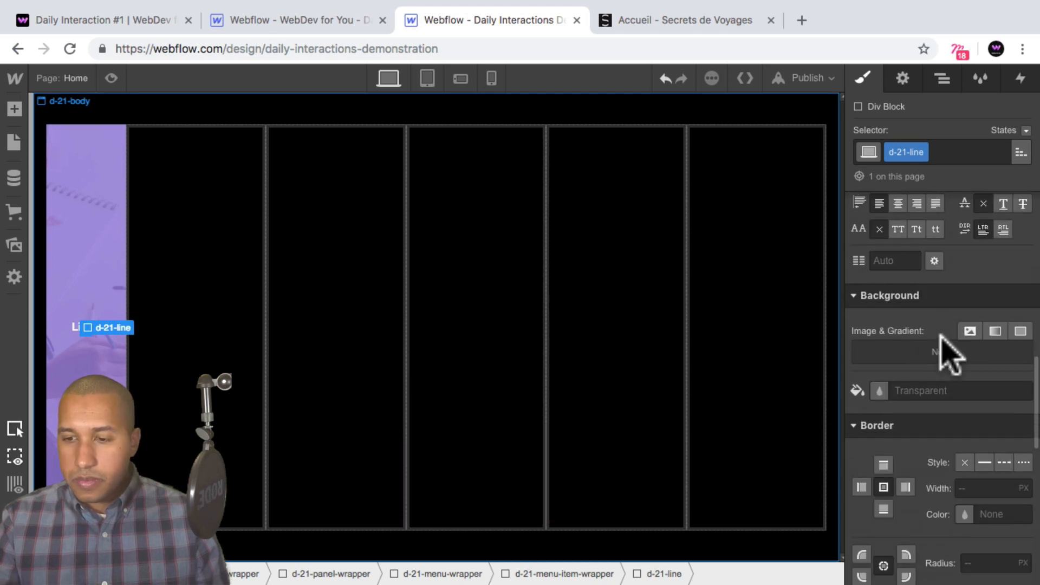
click(879, 391)
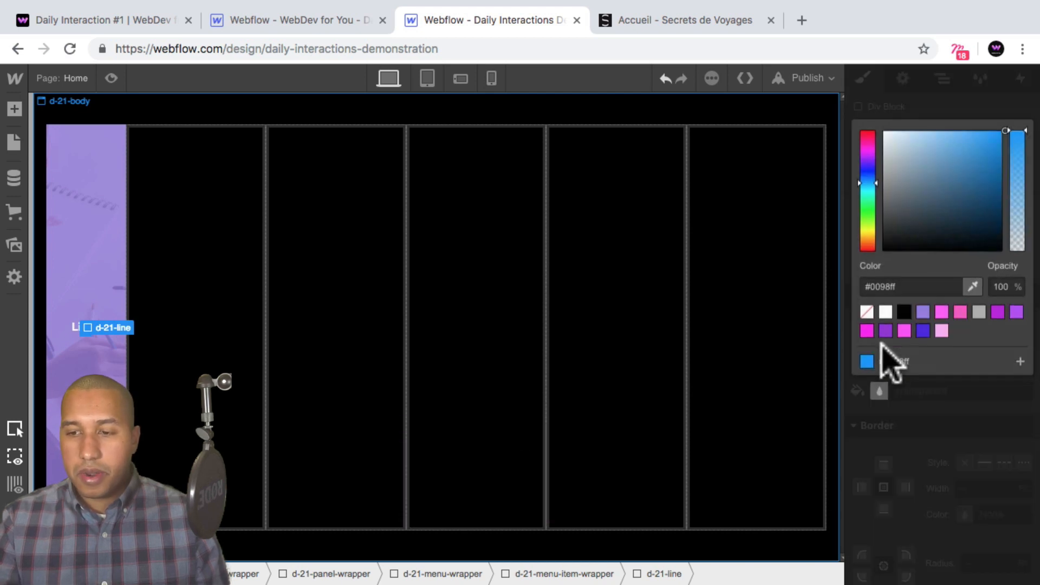
click(886, 313)
click(915, 426)
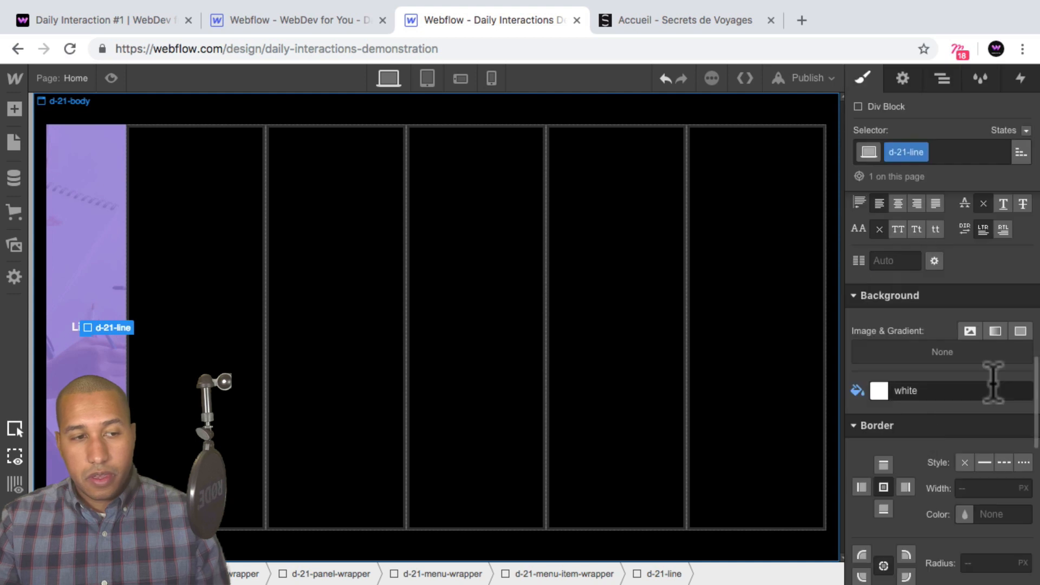
click(147, 412)
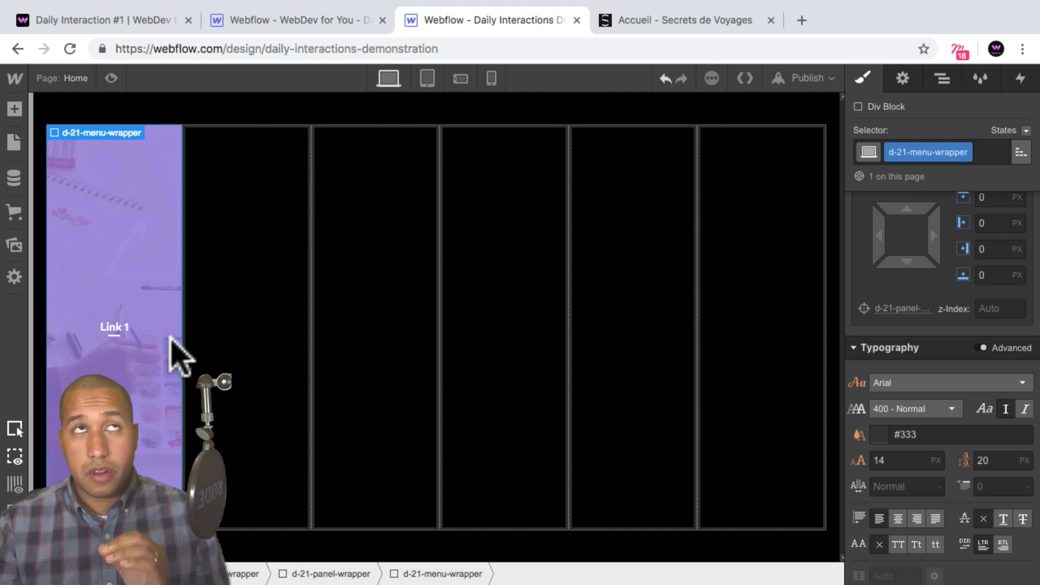
Copy d-21-text-link and paste four duplicates of it into d-21-menu-item-wrapper.
click(944, 79)
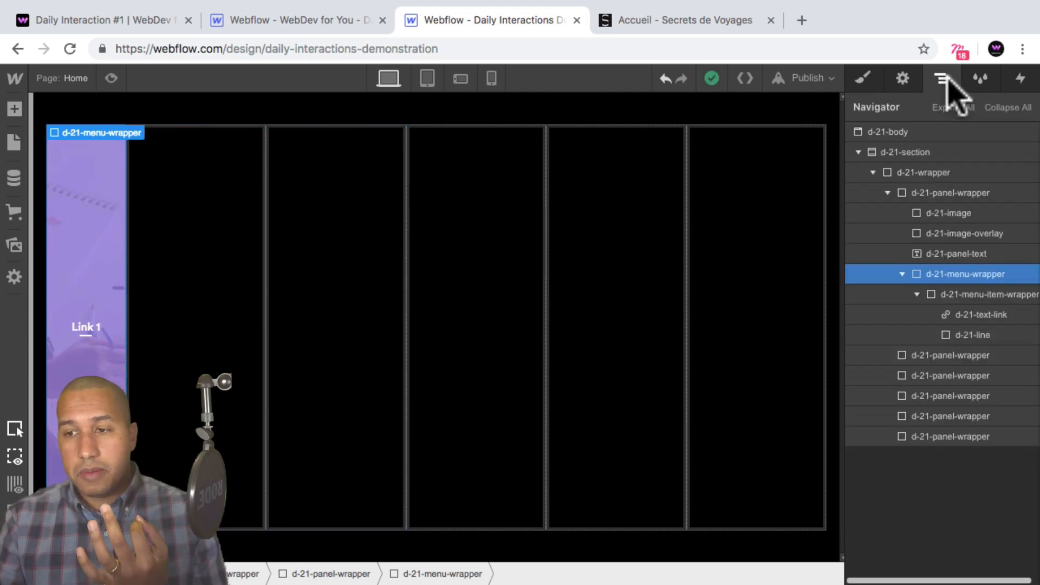
click(985, 313)
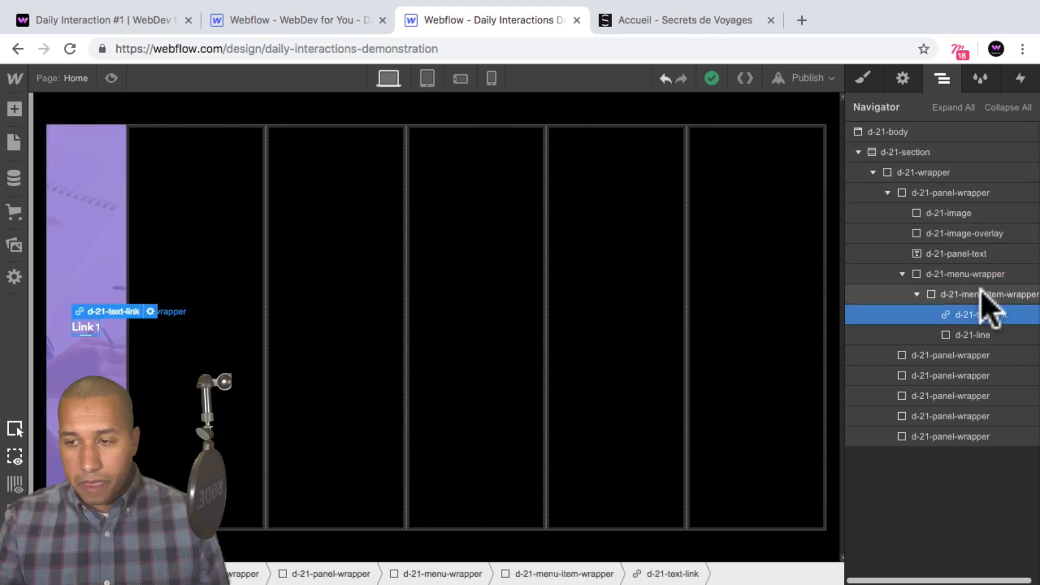
key(super+c)
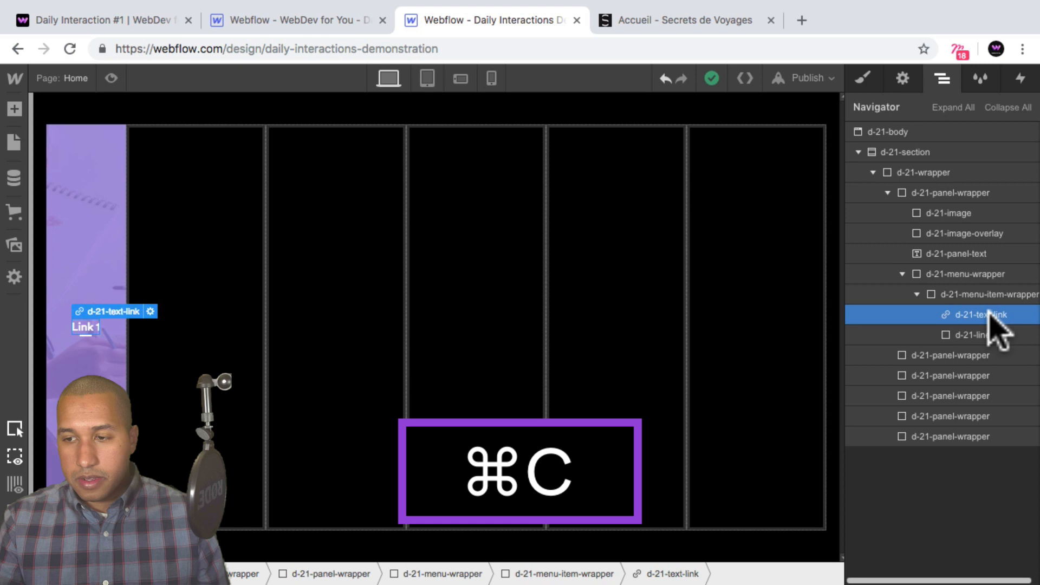
click(990, 294)
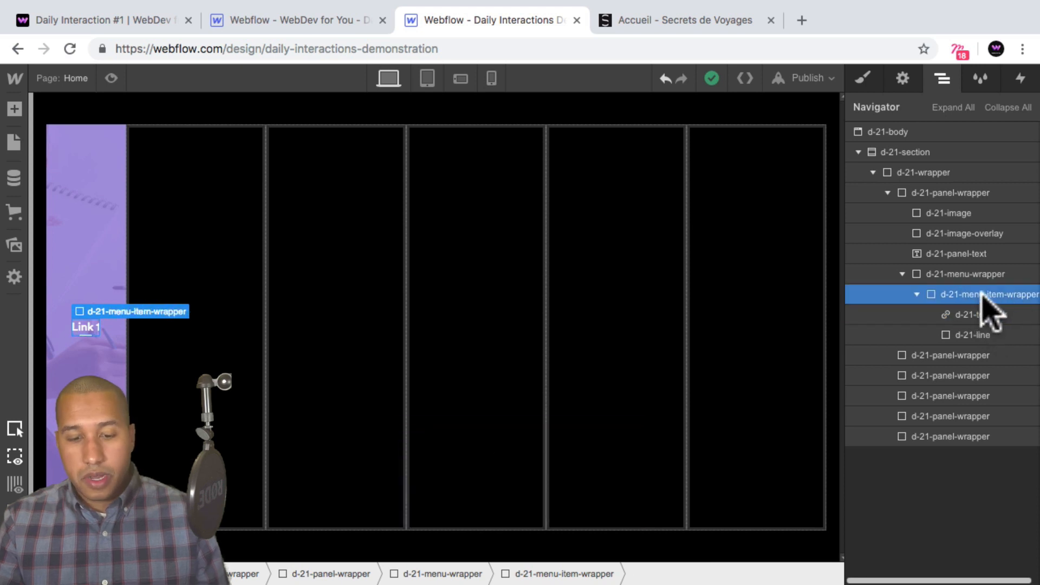
key(super+v)
key(super+v)
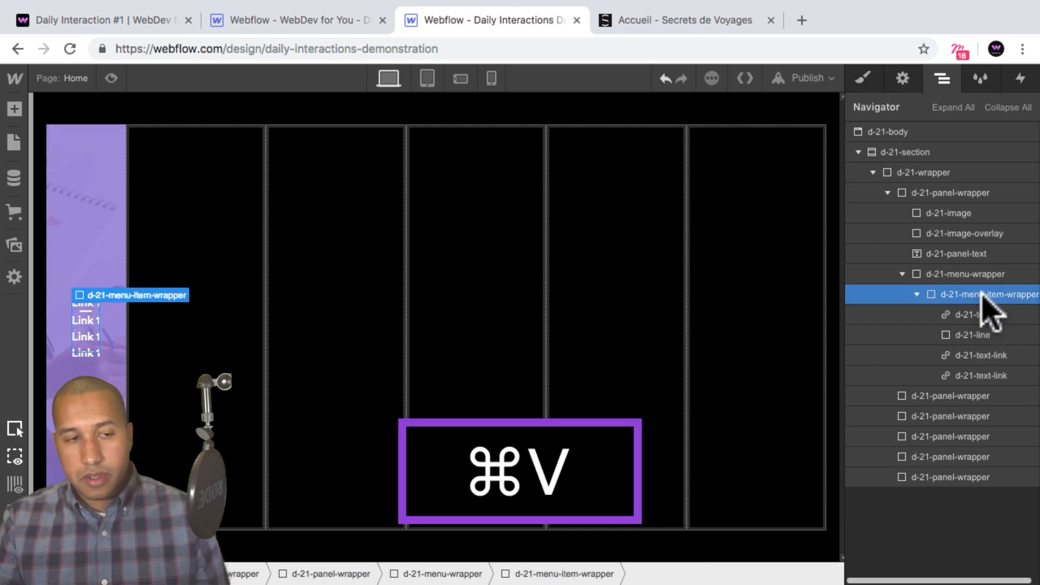
key(super+v)
key(super+v)
Copy d-21-line and paste four duplicates of it into d-21-menu-item-wrapper.
click(984, 336)
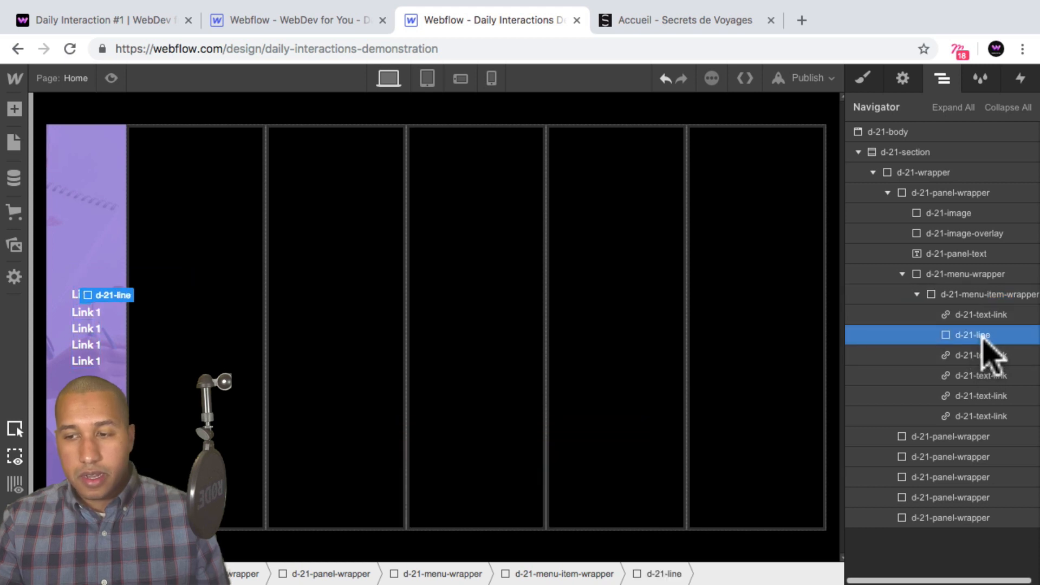
key(super)
key(super+c)
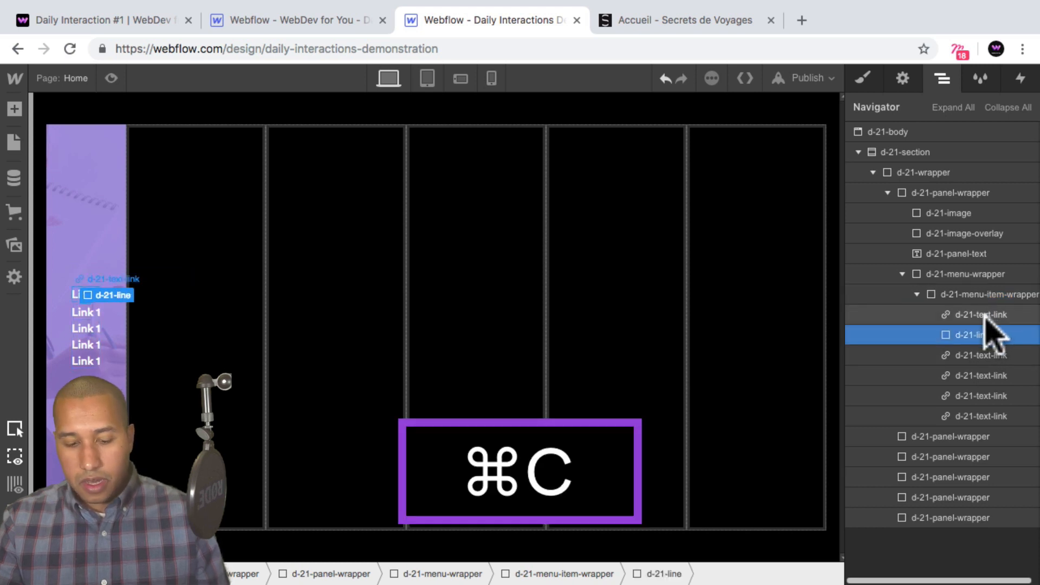
click(983, 296)
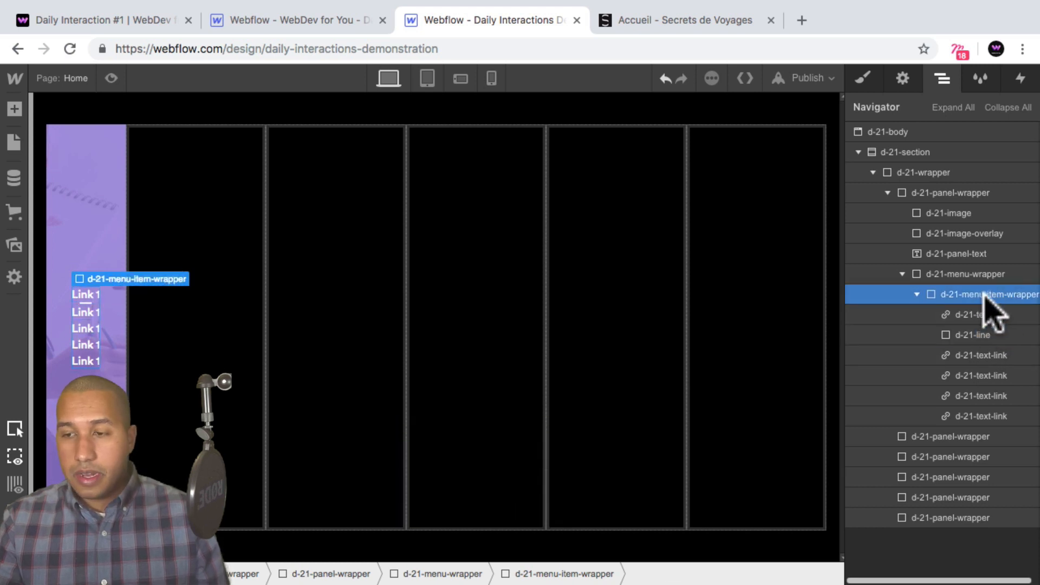
key(super+v)
key(super+v)
key(super+v)
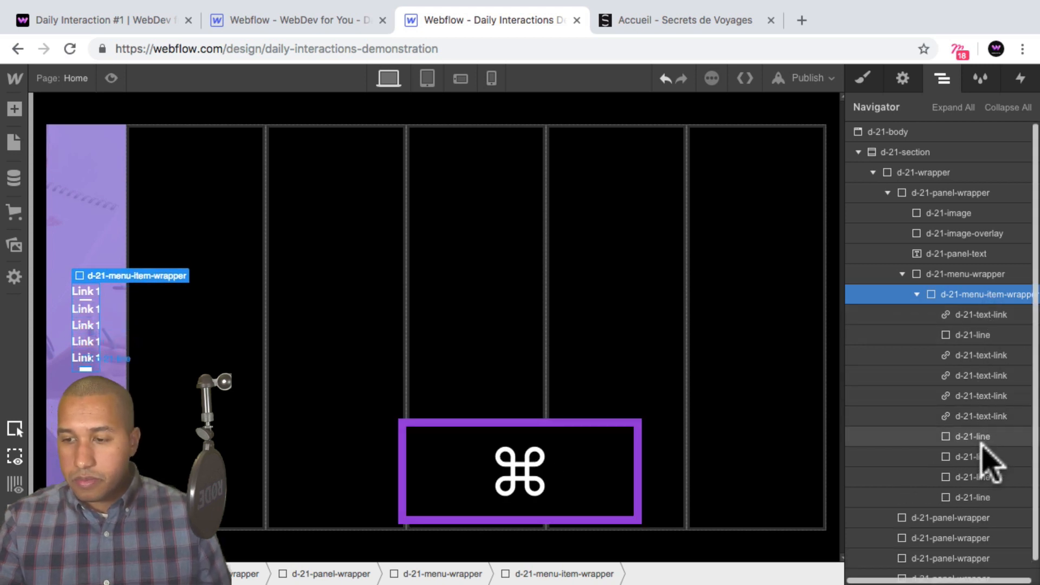
Reorder the pasted d-21-line blocks so that one line follows each text link in the menu item wrapper.
click(970, 437)
drag(968, 437, 975, 375)
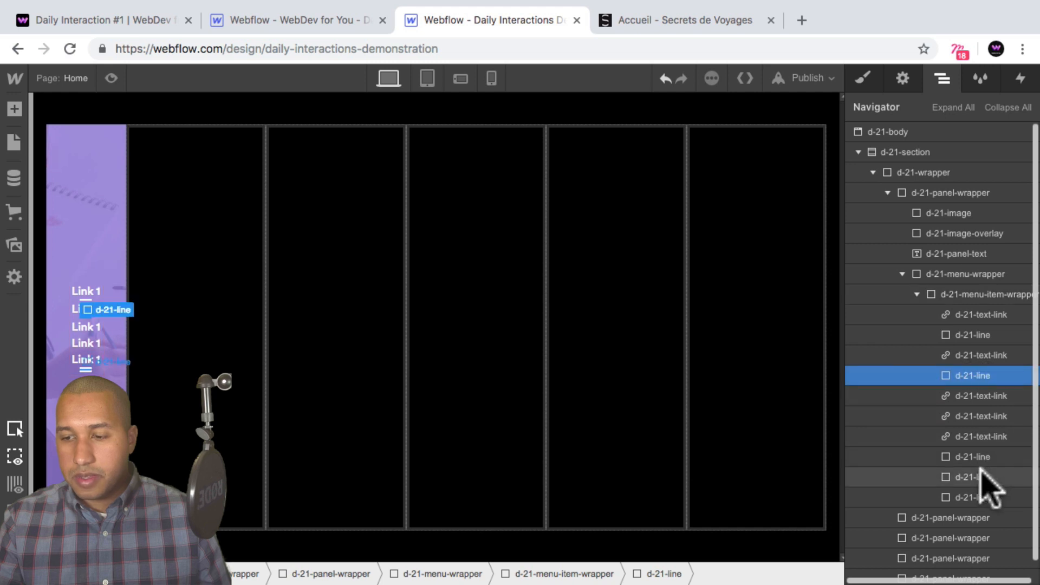
drag(962, 456, 969, 415)
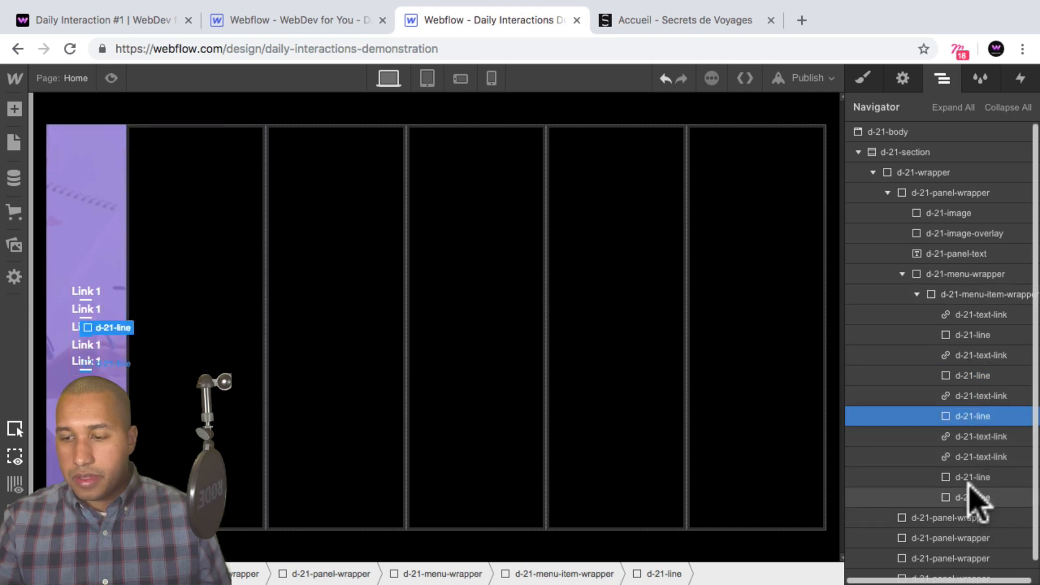
click(962, 476)
drag(962, 475, 969, 460)
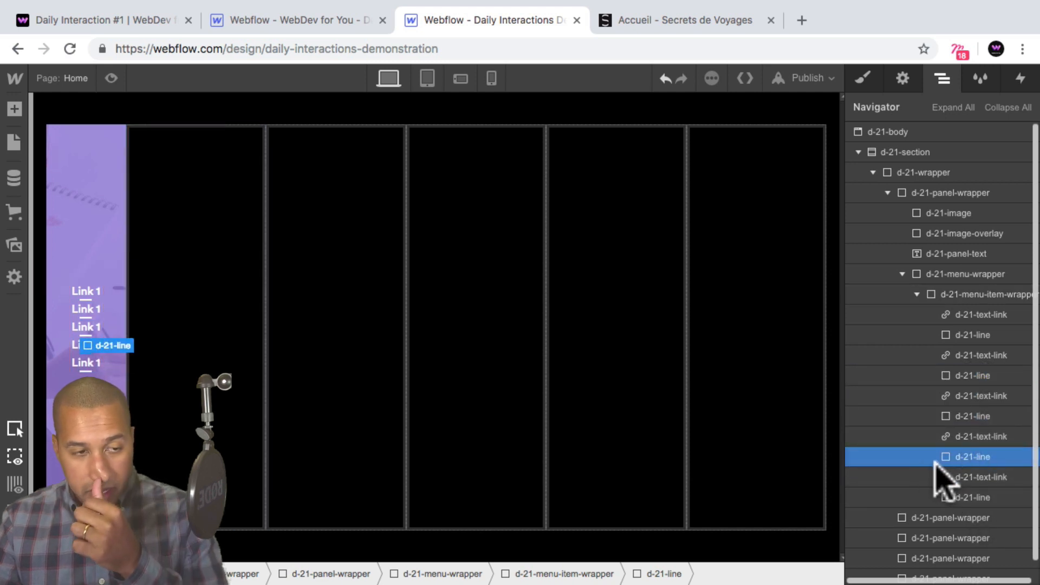
Set the top and bottom margins of d-21-line to 10 px and preview the menu spacing.
click(974, 335)
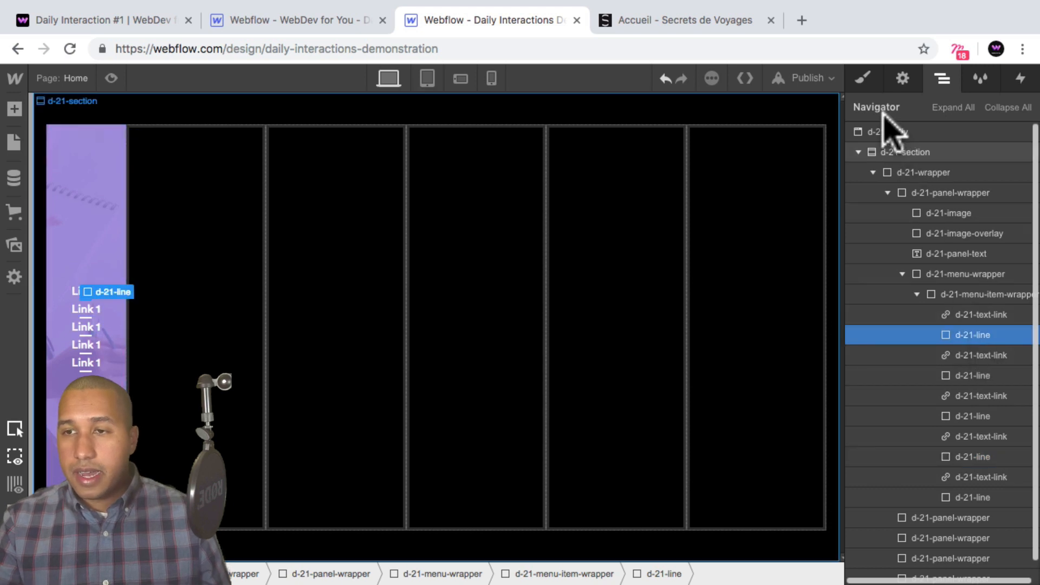
click(865, 78)
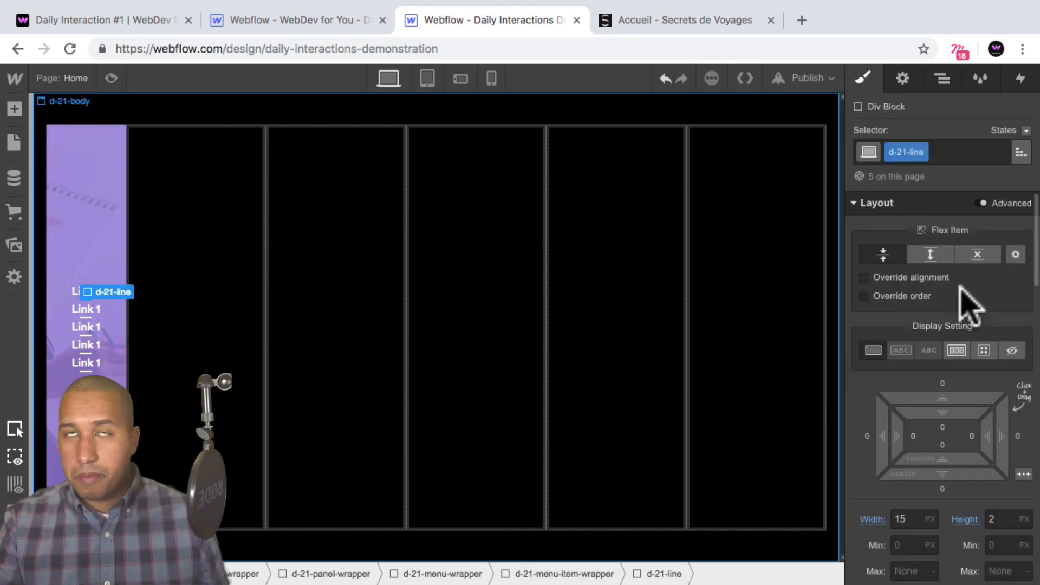
scroll(956, 314, down, 1)
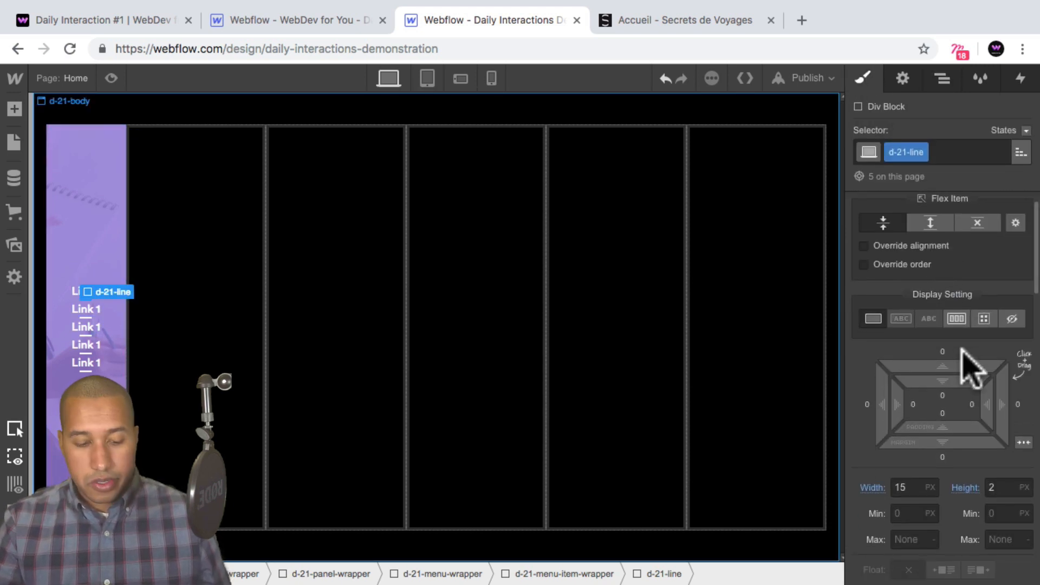
drag(964, 367, 962, 342)
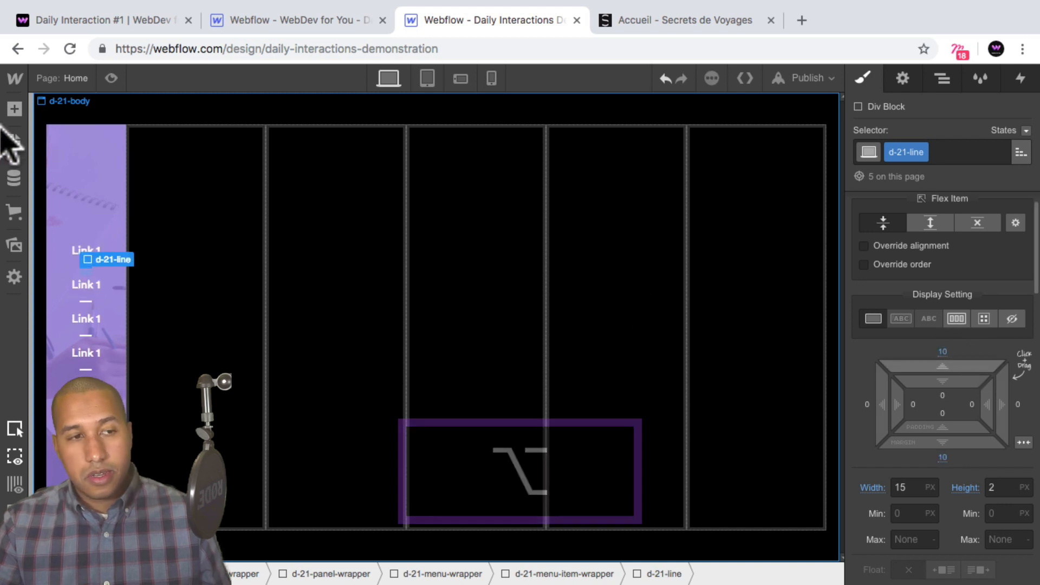
click(111, 78)
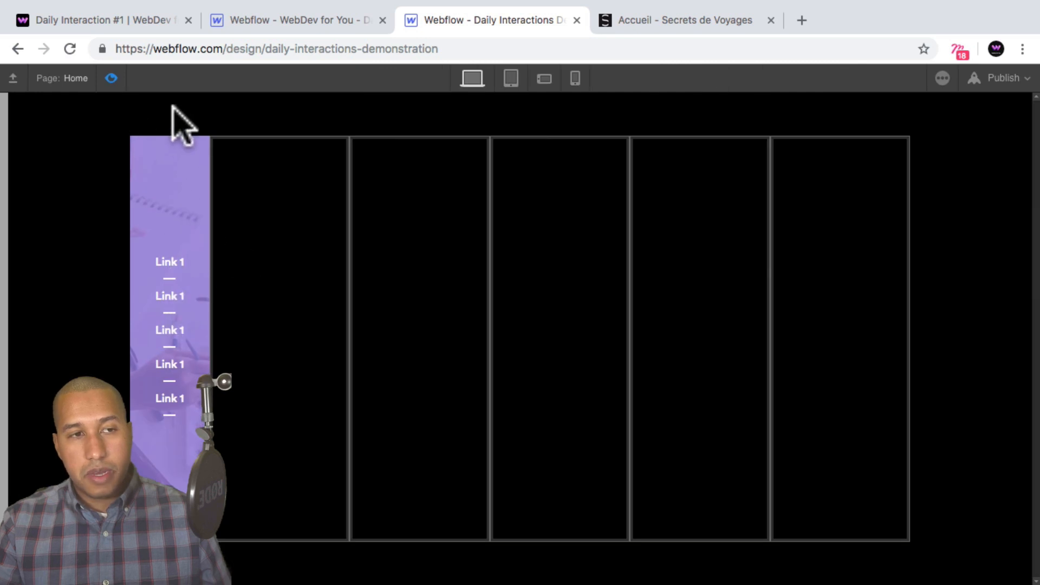
click(111, 78)
Renumber the four duplicated text links as Link 2, Link 3, Link 4 and Link 5.
click(106, 278)
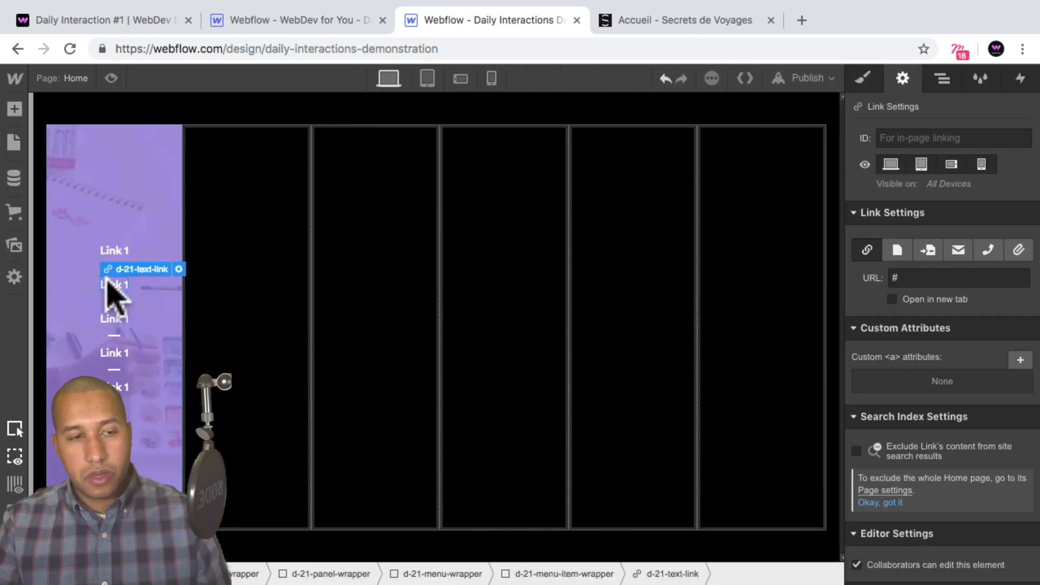
double_click(124, 283)
text(2)
click(116, 336)
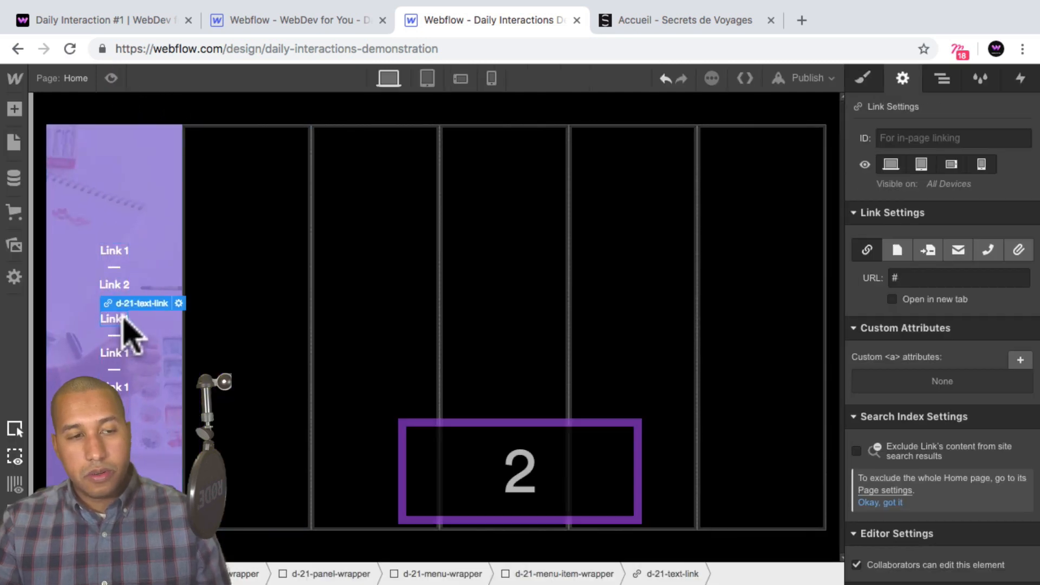
double_click(125, 318)
text(3)
click(122, 336)
double_click(125, 353)
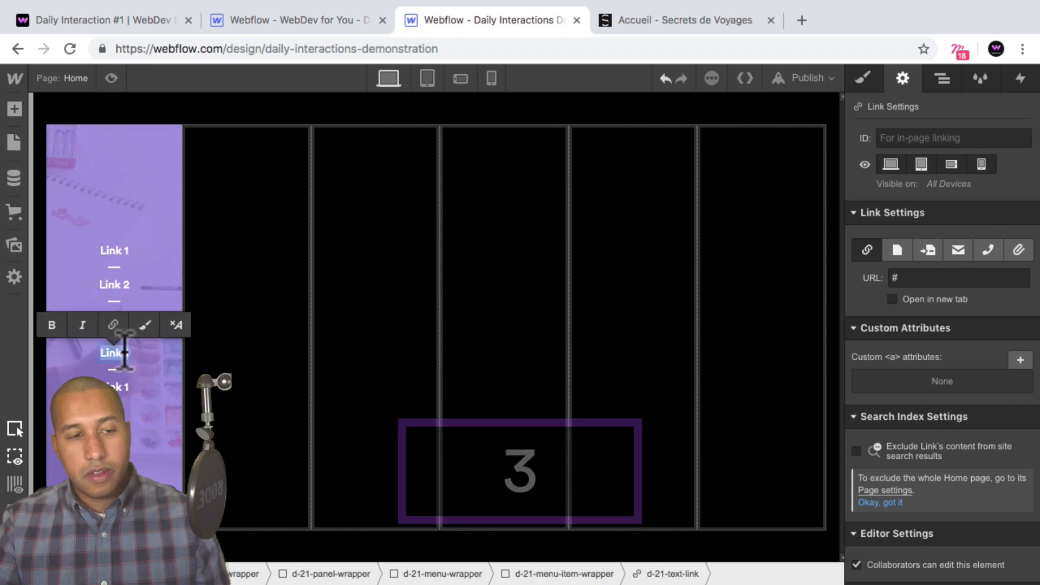
text(4)
drag(121, 387, 139, 384)
text(5)
click(149, 410)
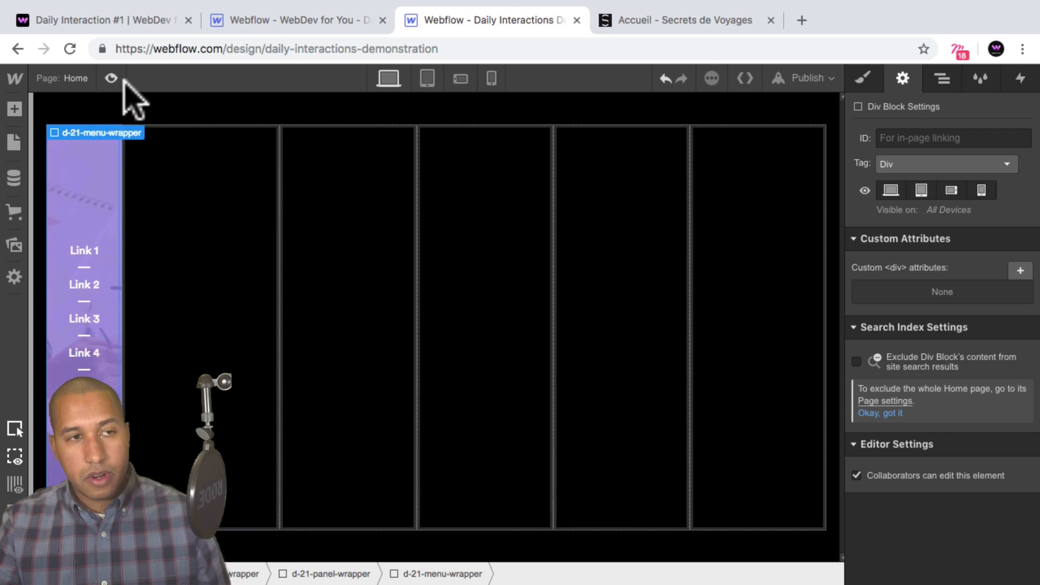
Make the hidden d-21-panel-text visible again by setting its display to block.
click(943, 80)
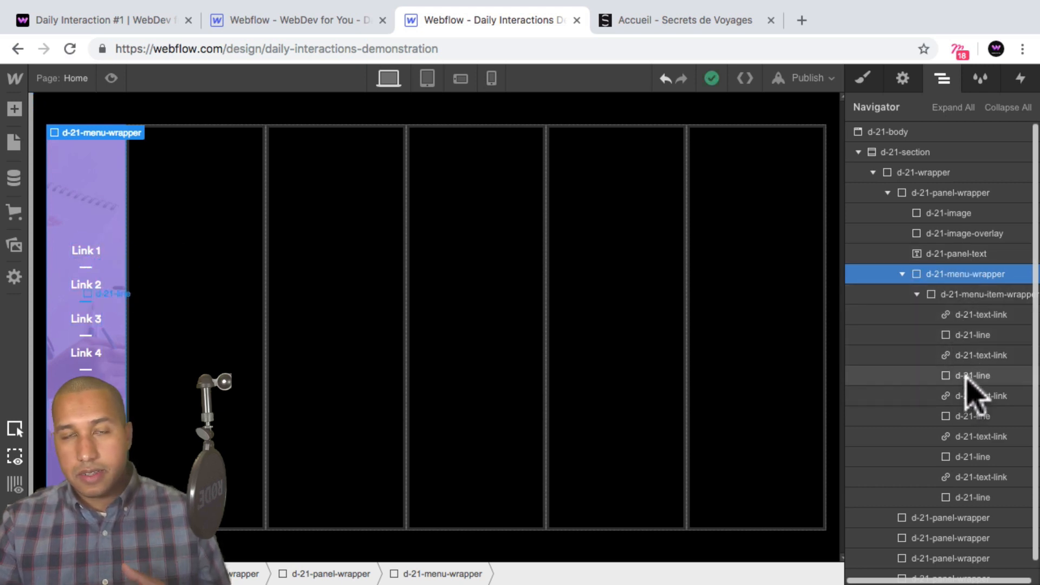
click(957, 254)
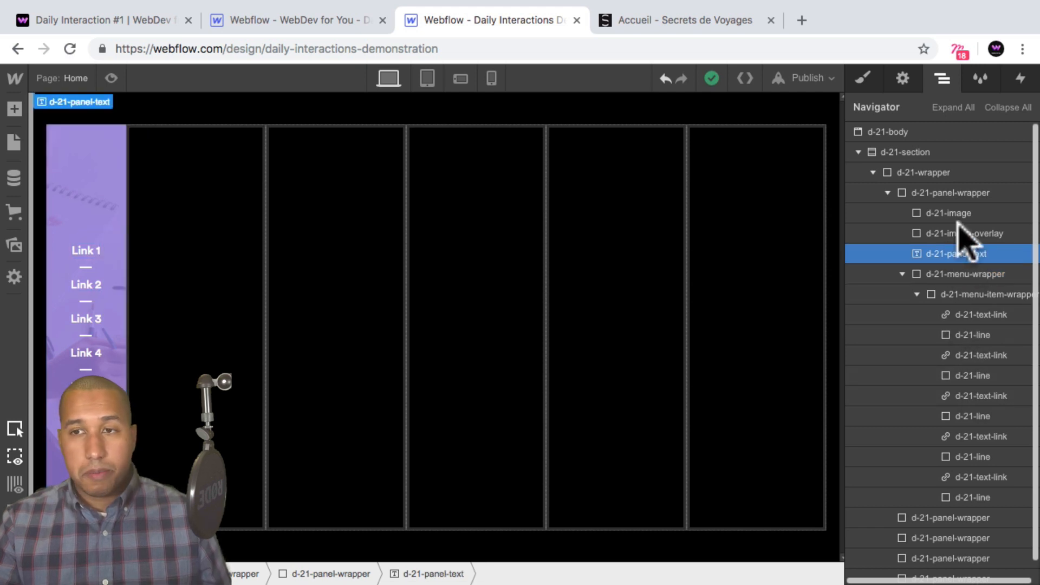
click(863, 78)
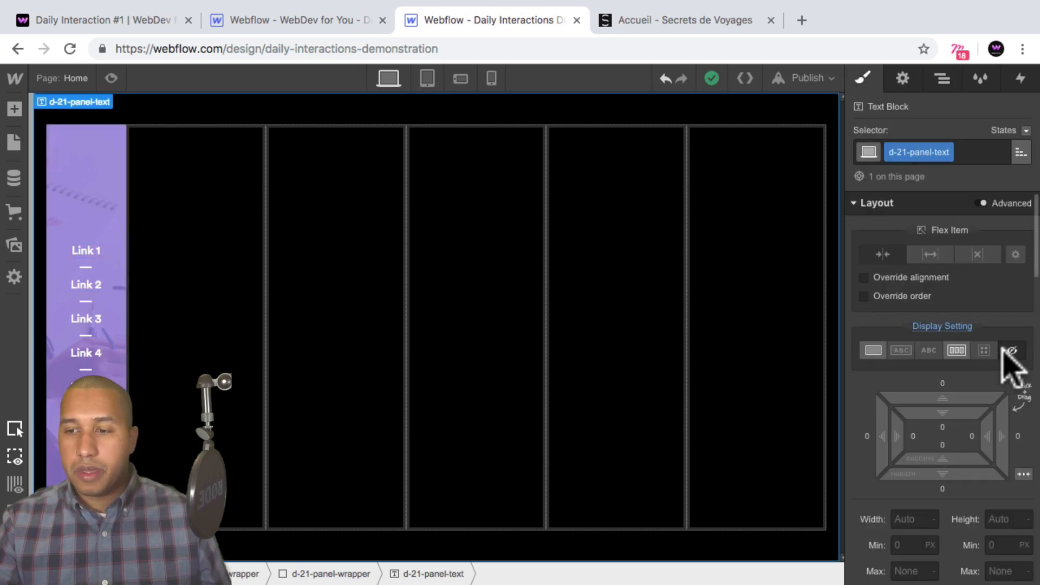
click(874, 351)
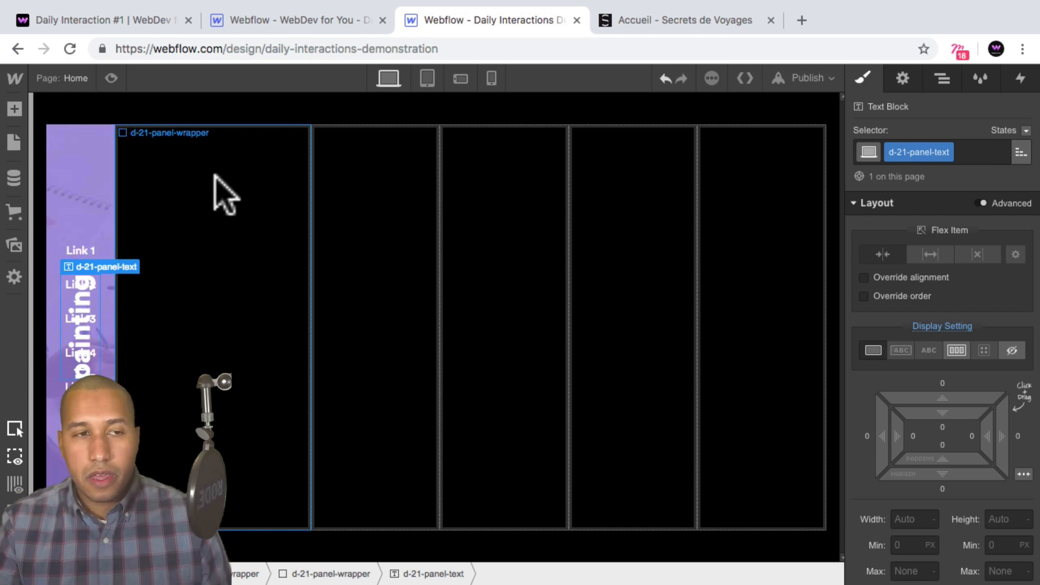
Delete the five empty d-21-panel-wrapper blocks, keeping only the first panel with its image, label and menu.
click(944, 79)
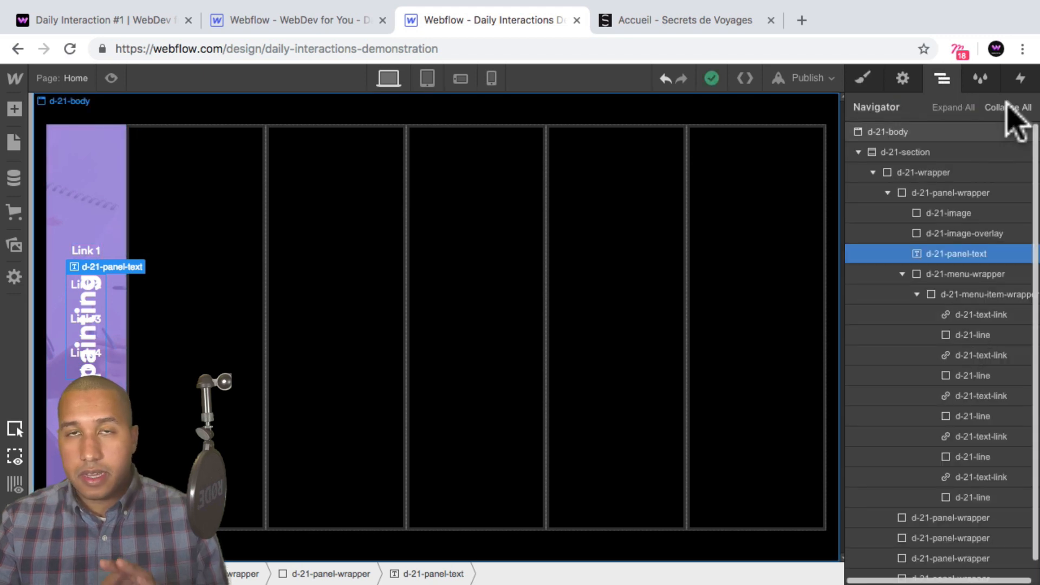
click(1007, 108)
click(858, 152)
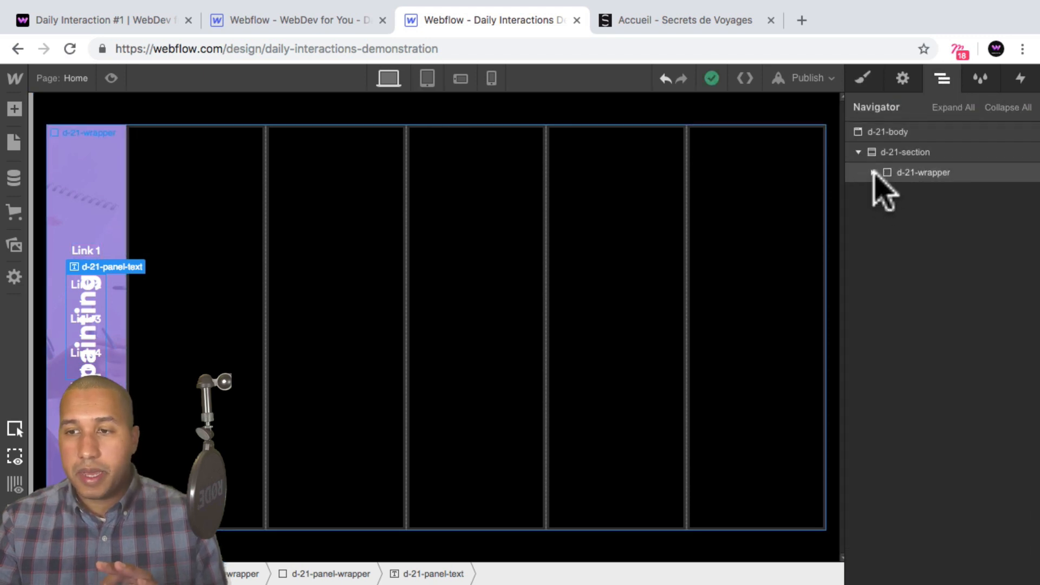
click(873, 172)
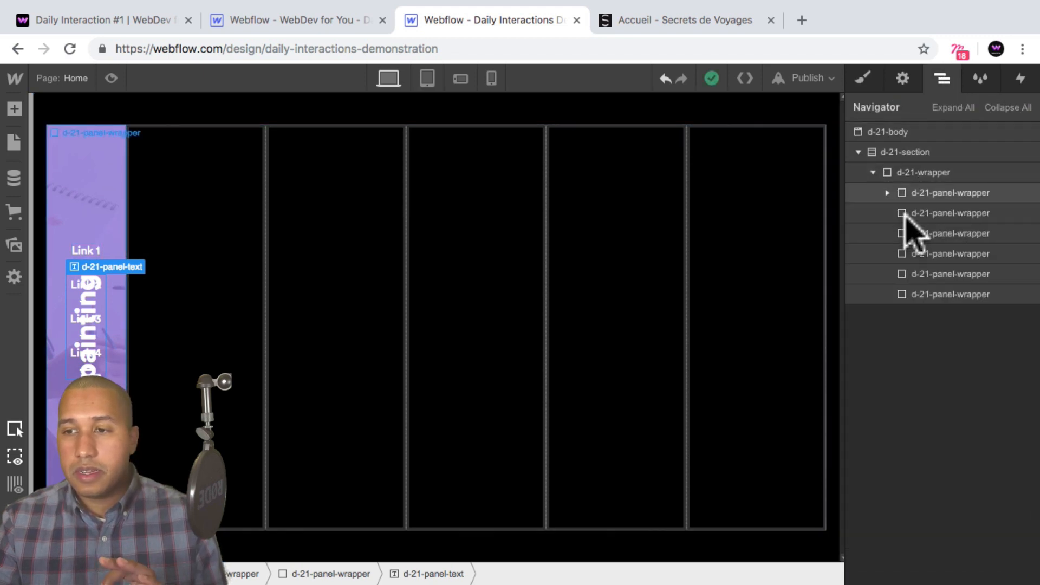
click(949, 297)
key(BackSpace)
key(BackSpace)
key(BackSpace)
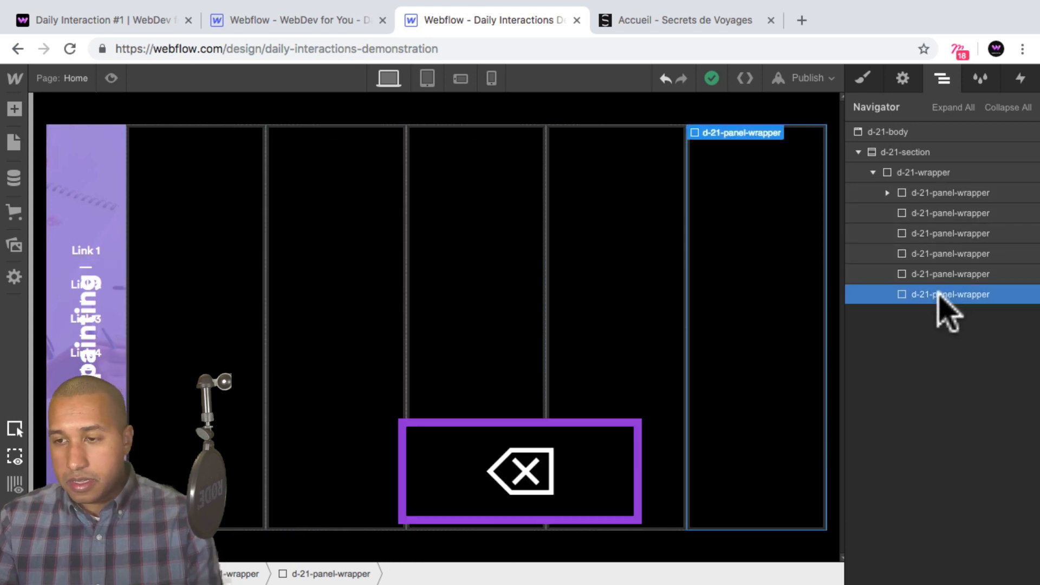
key(BackSpace)
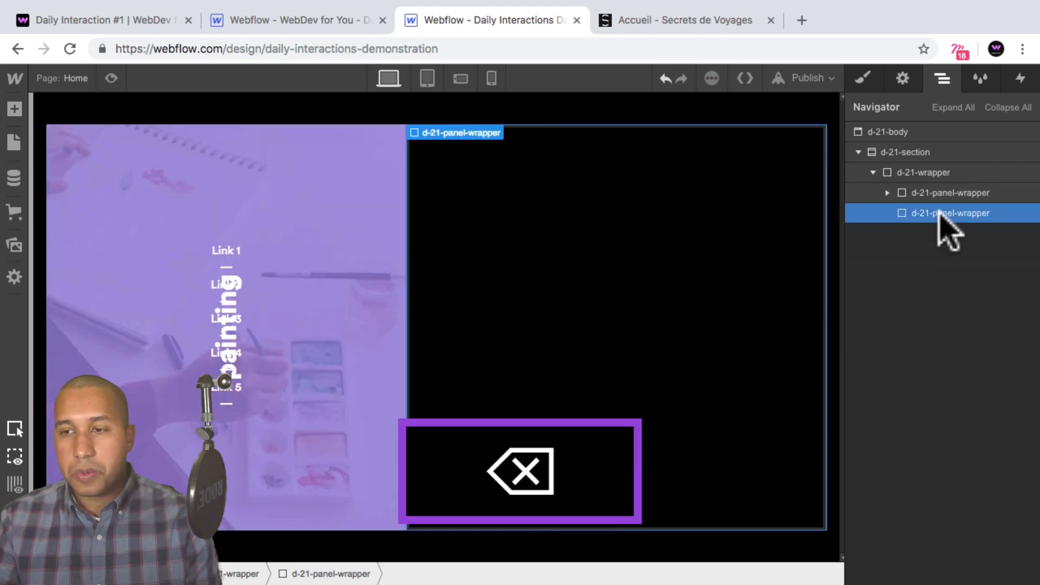
key(BackSpace)
Copy the completed d-21-panel-wrapper, paste five duplicates into d-21-wrapper, and preview the panels growing on hover.
click(888, 193)
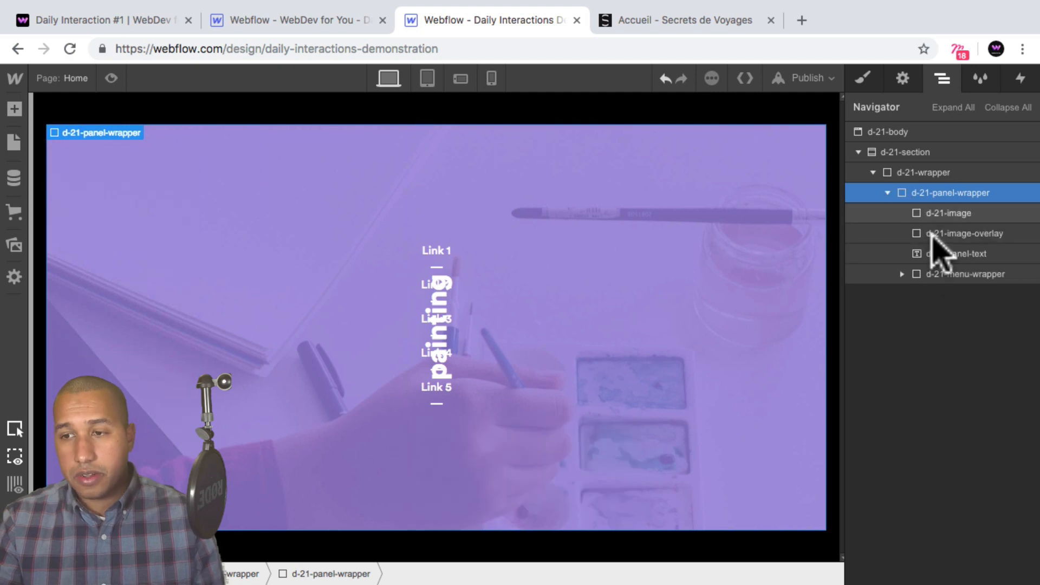
click(888, 193)
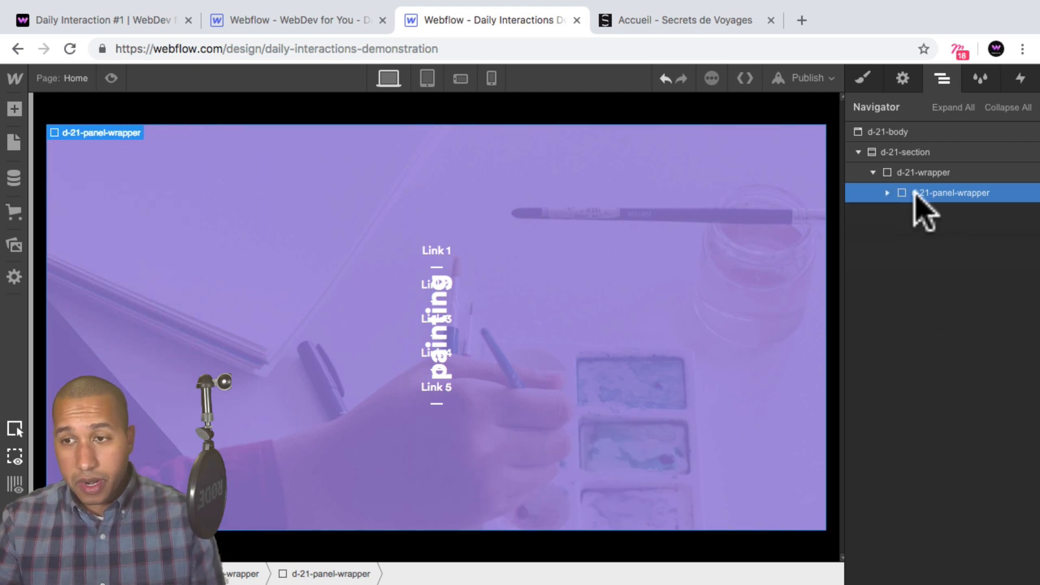
key(super+c)
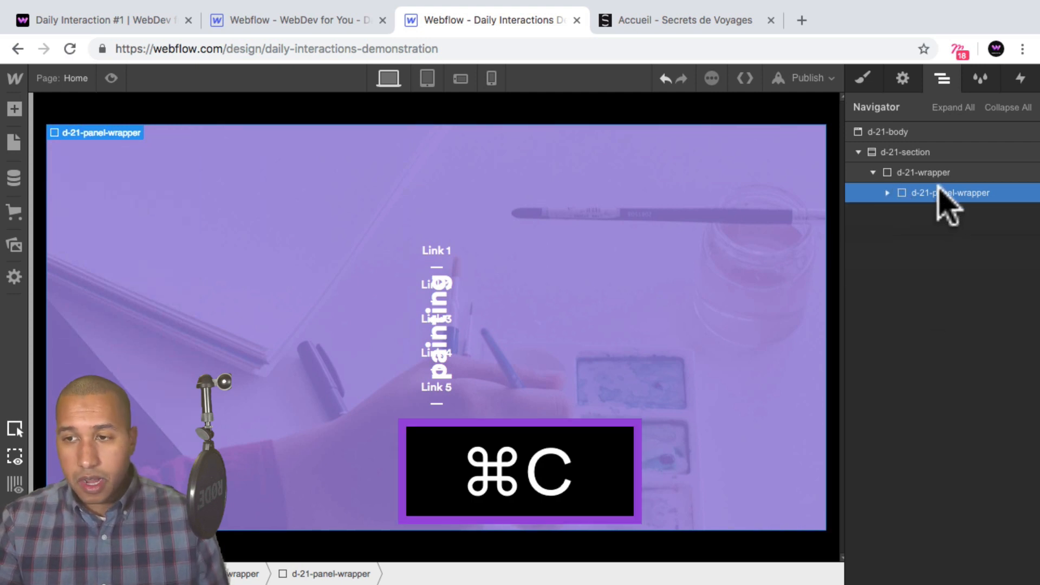
click(933, 172)
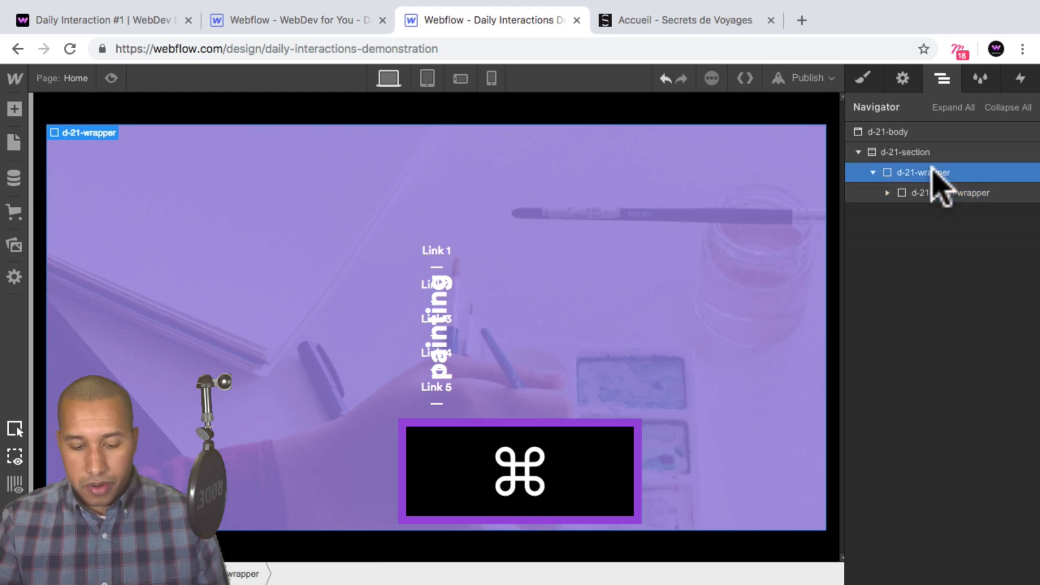
key(super+v)
key(super+v)
key(super+v)
key(super+v)
key(super+v)
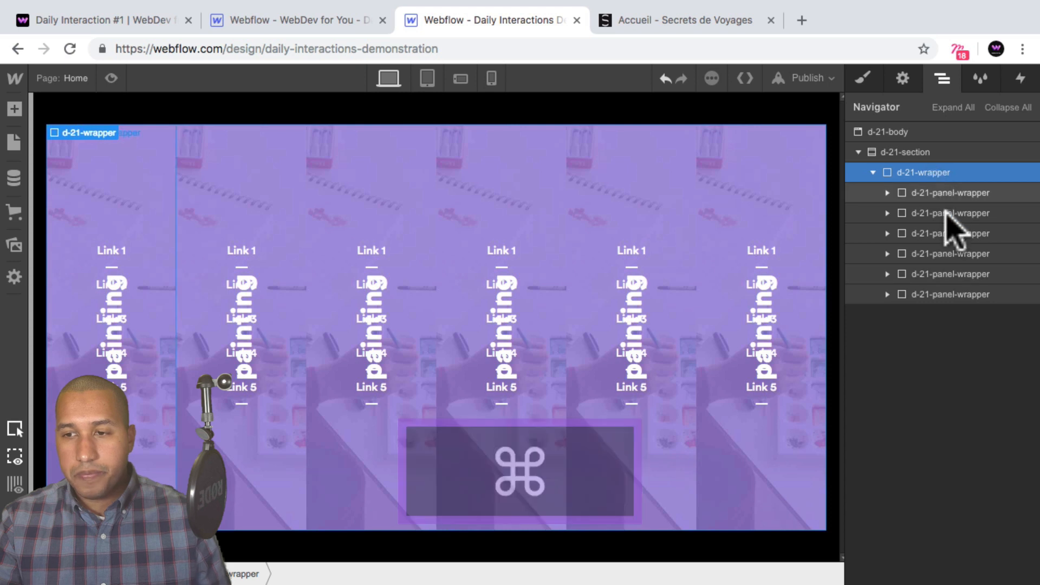
click(111, 78)
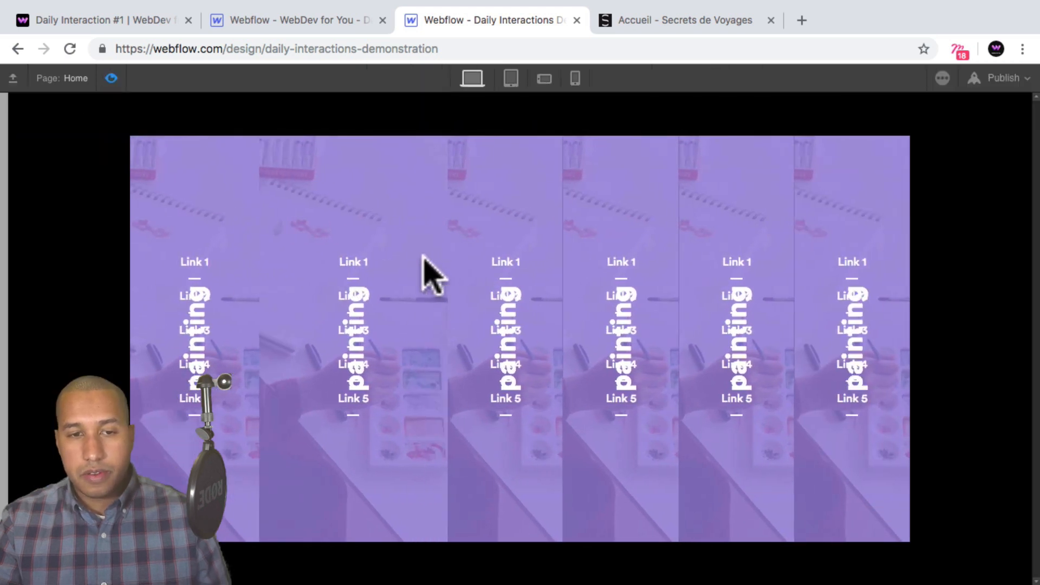
click(111, 78)
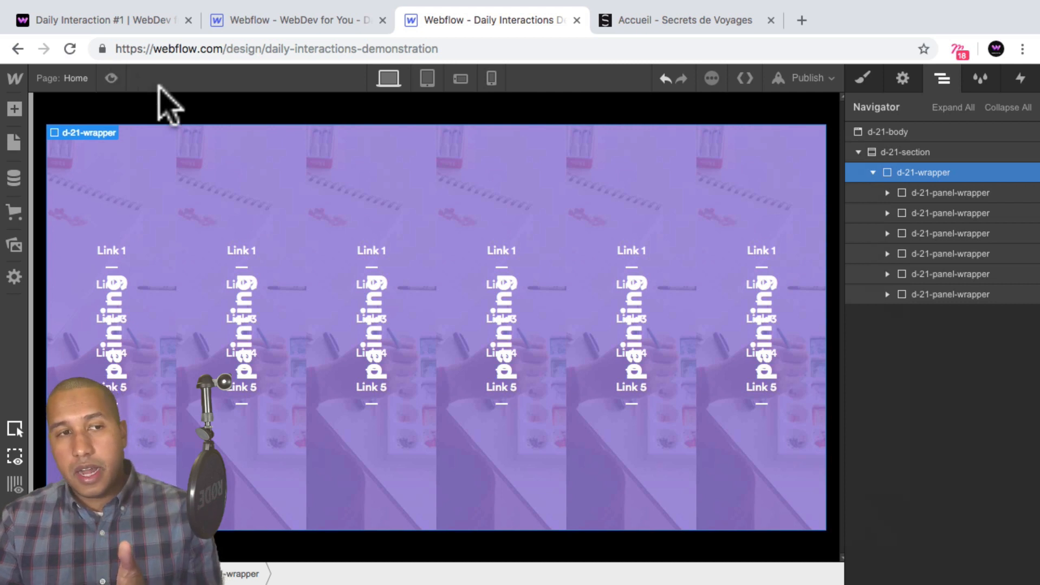
Set the left and right margins of d-21-panel-wrapper to 20 and preview the spaced panels growing on hover.
click(935, 194)
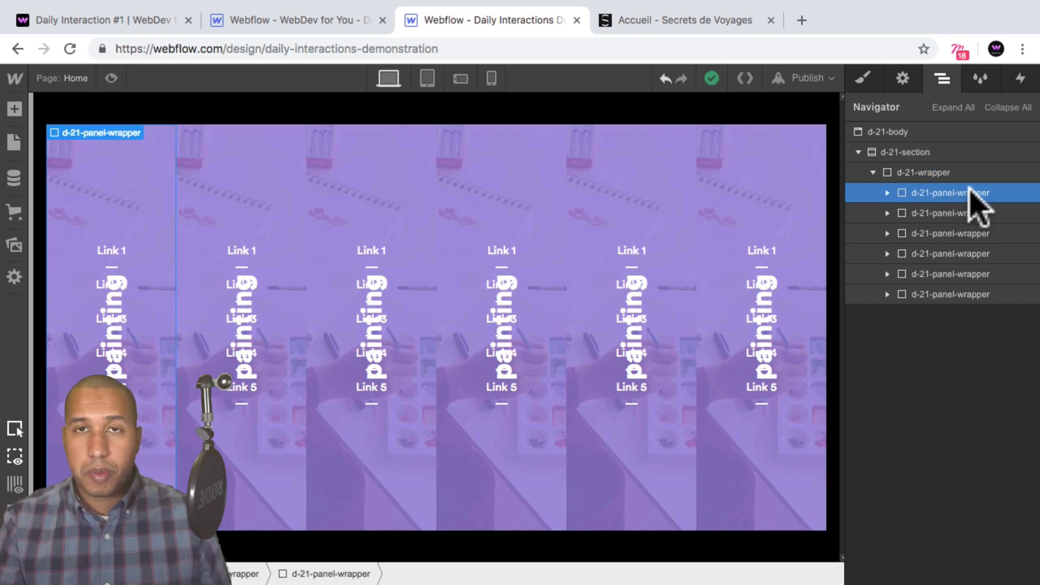
click(863, 78)
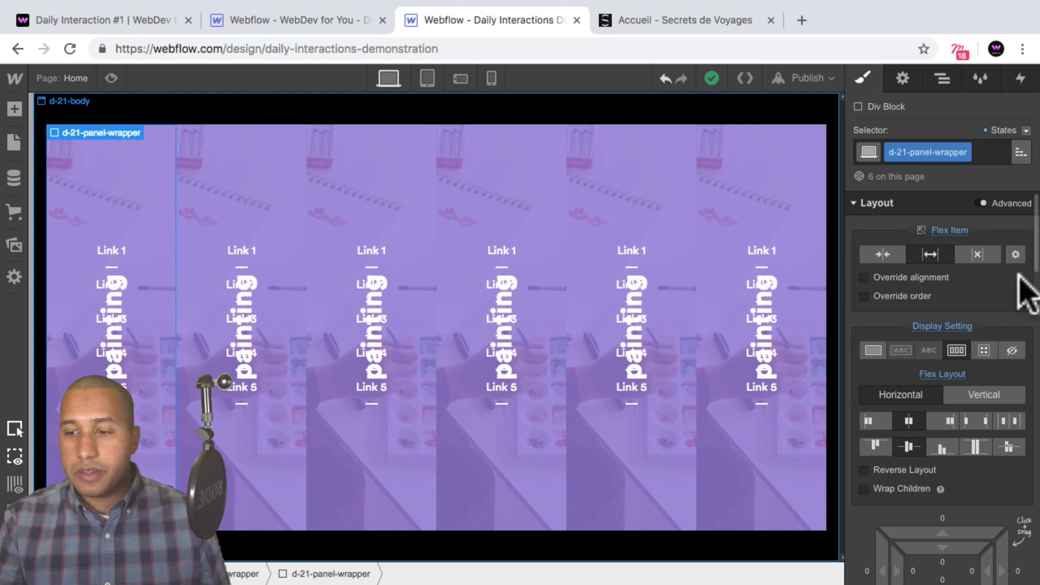
scroll(1020, 293, down, 6)
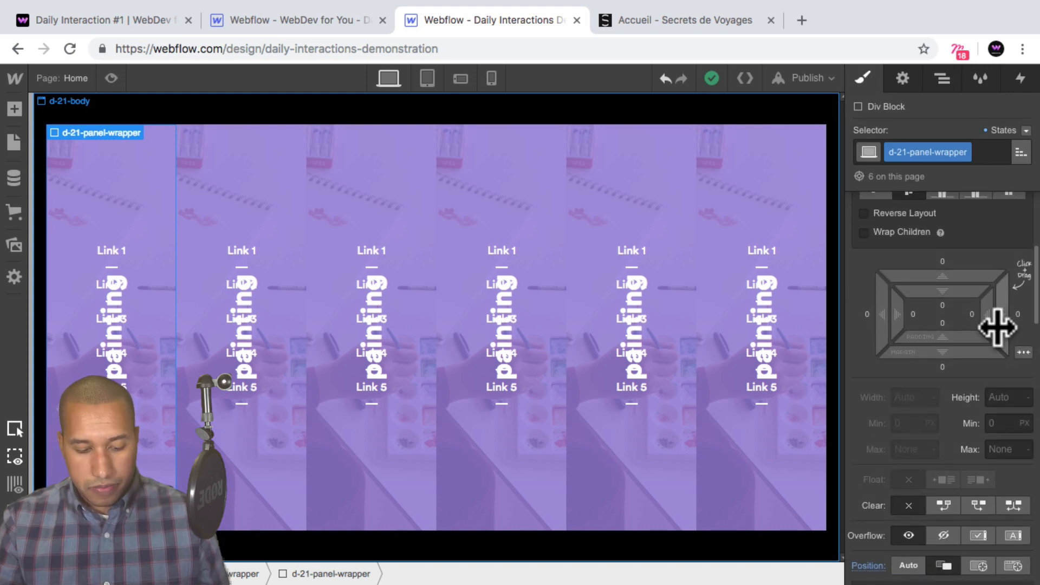
key(alt)
drag(1003, 321, 1021, 325)
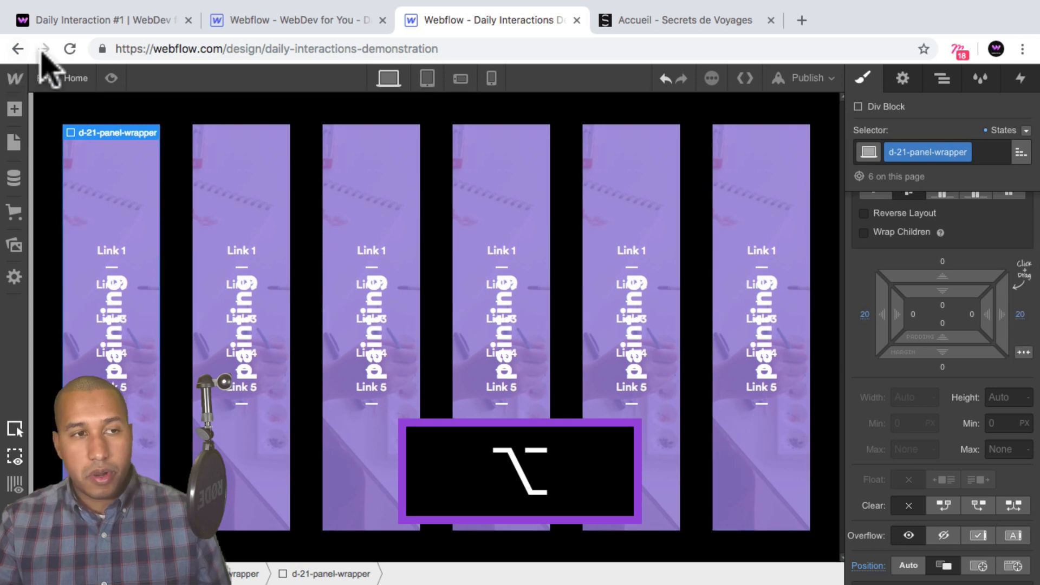
click(111, 78)
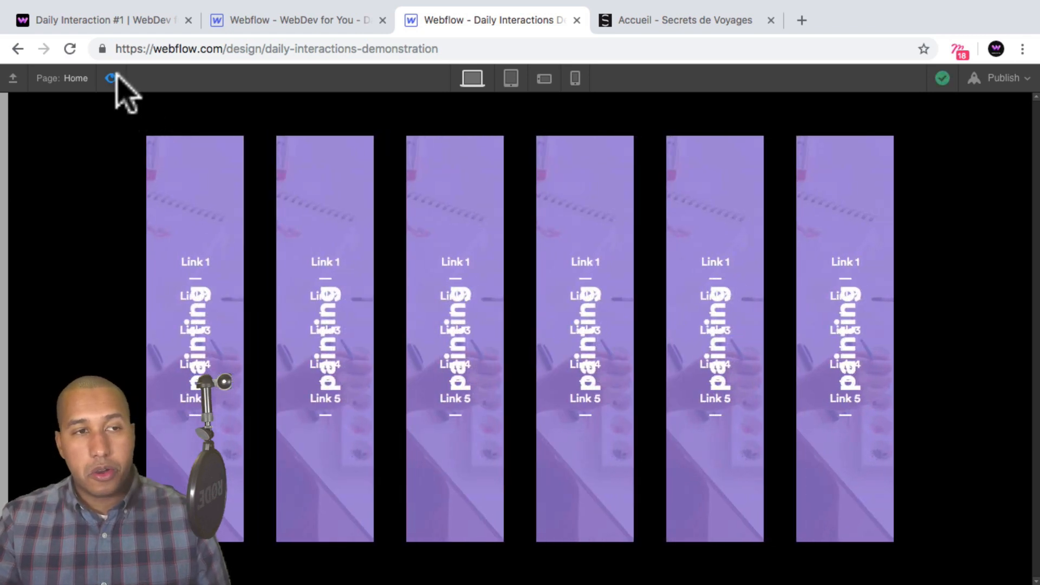
click(112, 78)
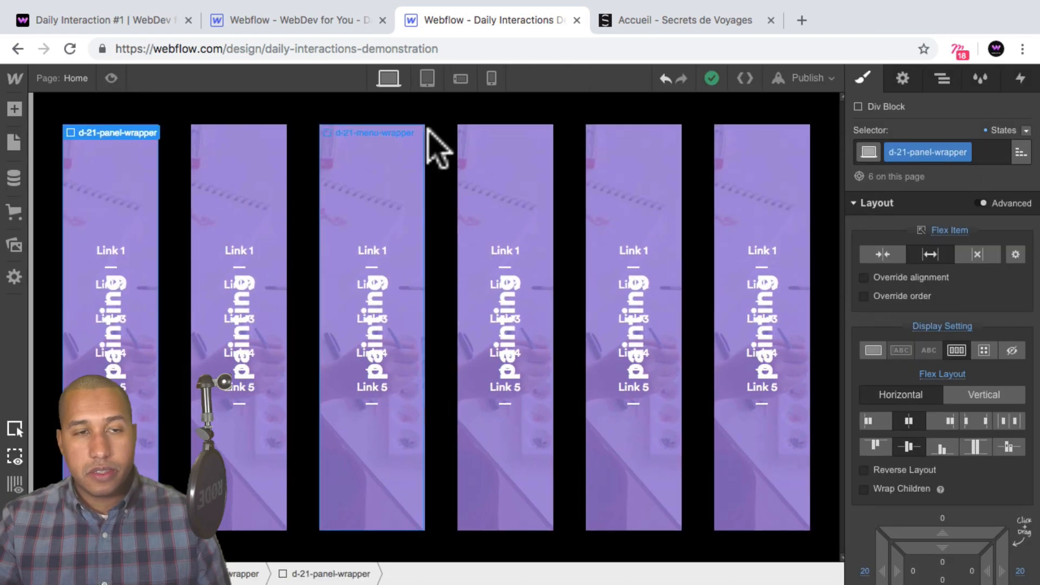
Add a Mouse Hover element trigger to the first d-21-panel-wrapper and set its On Hover action to Start an Animation.
click(441, 130)
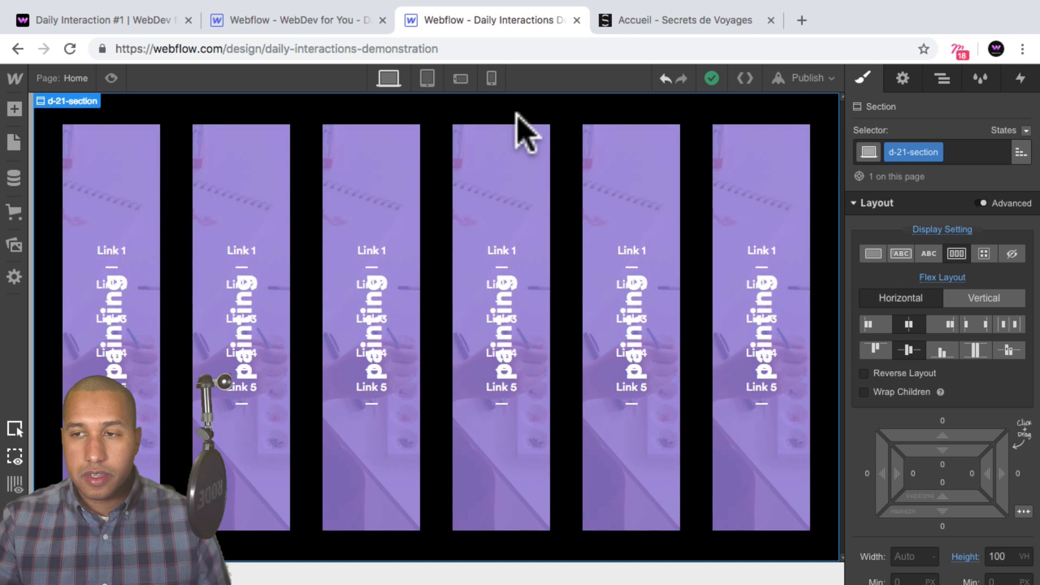
click(945, 81)
click(941, 193)
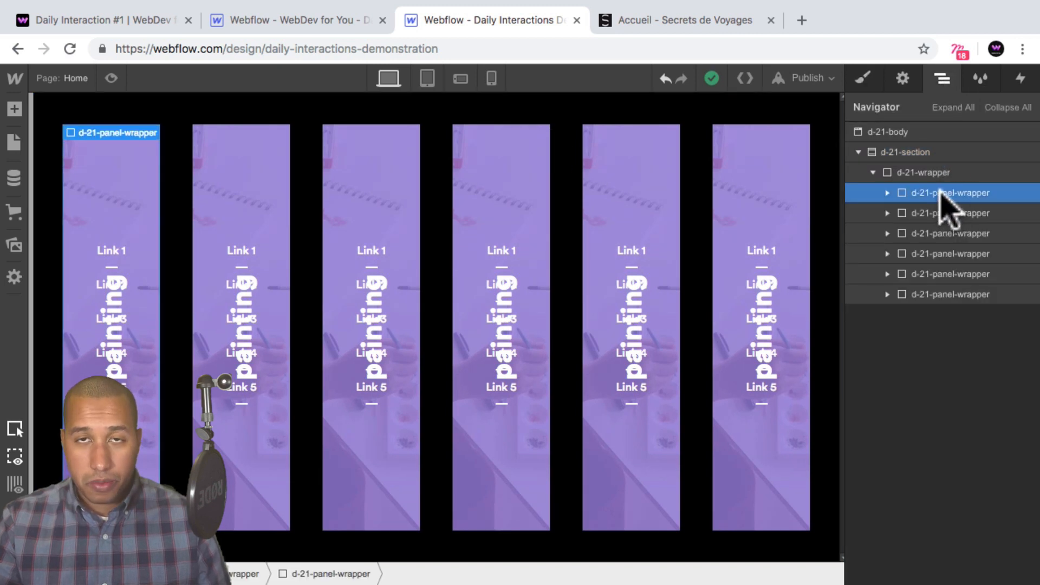
click(1021, 78)
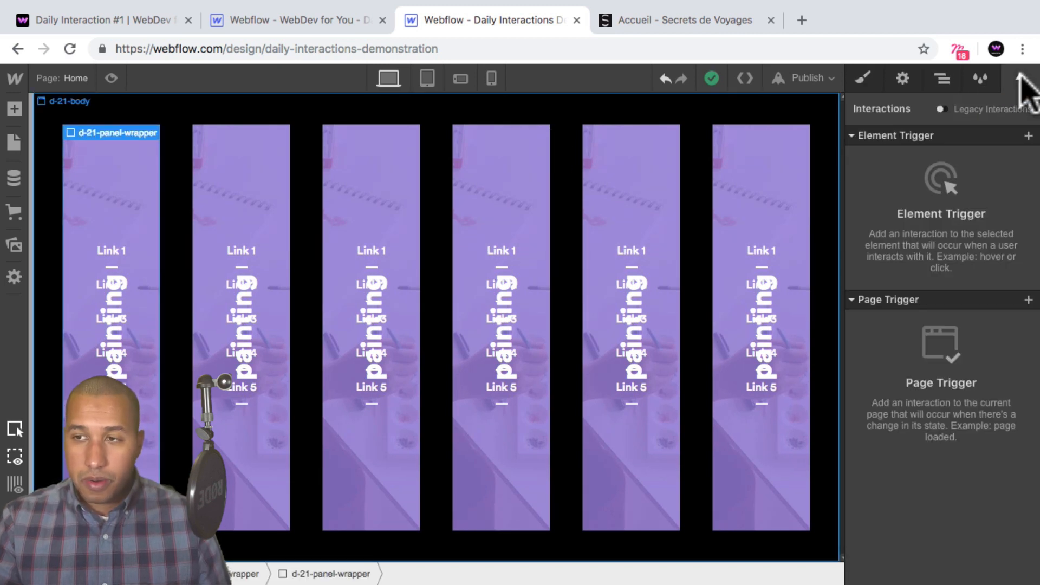
click(1028, 135)
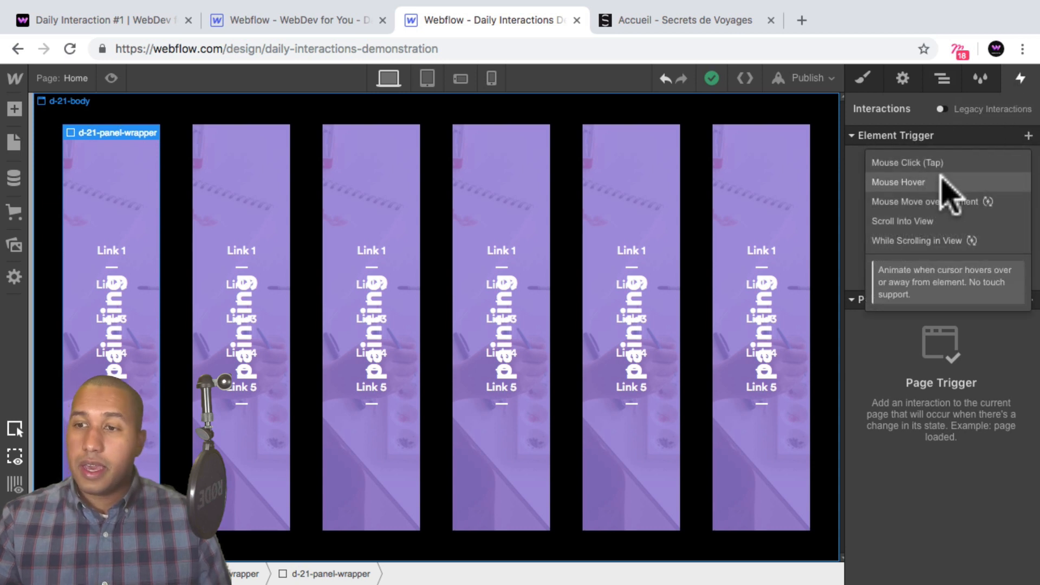
click(946, 184)
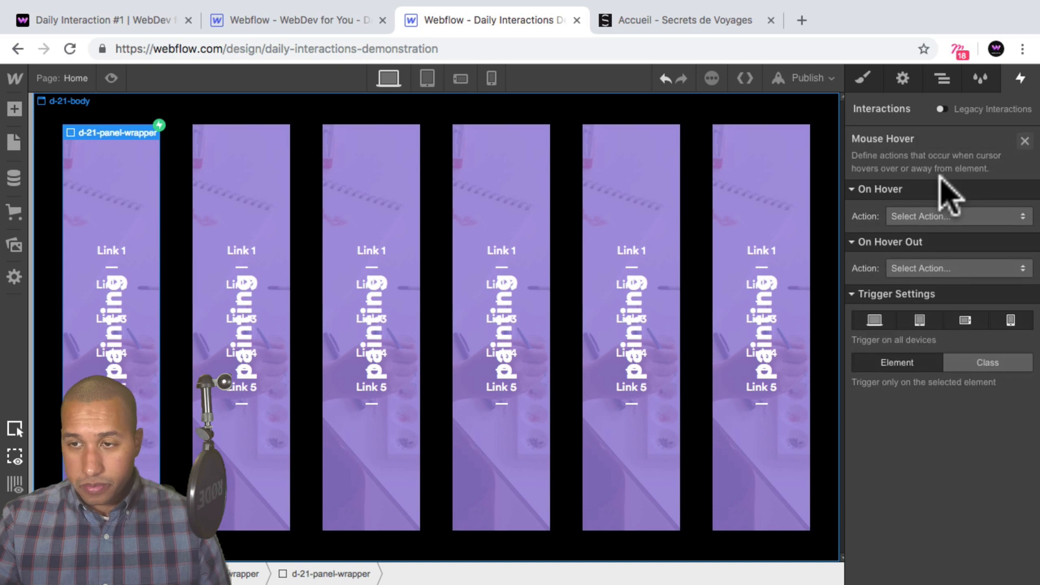
click(924, 219)
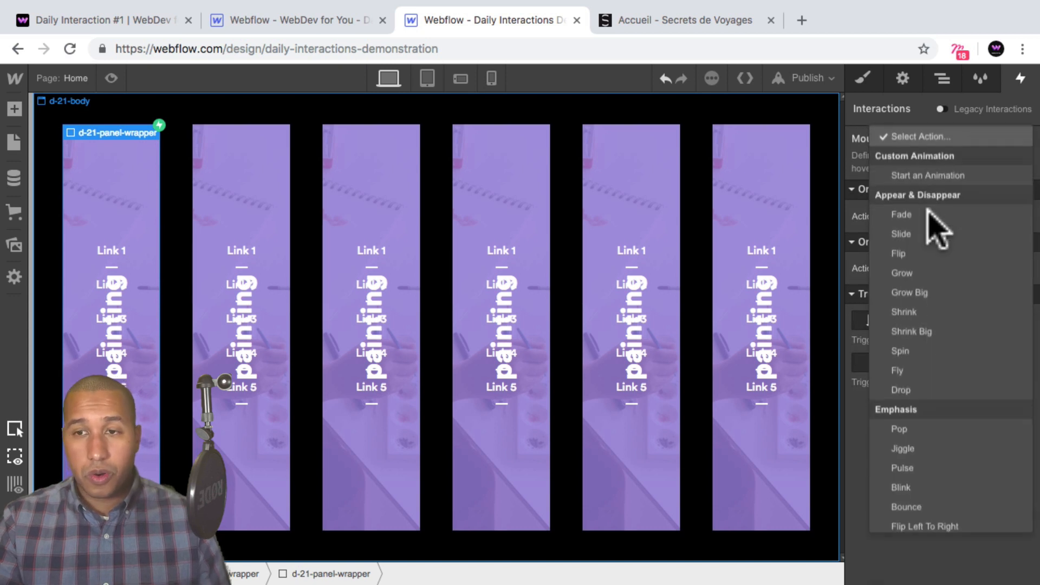
click(964, 161)
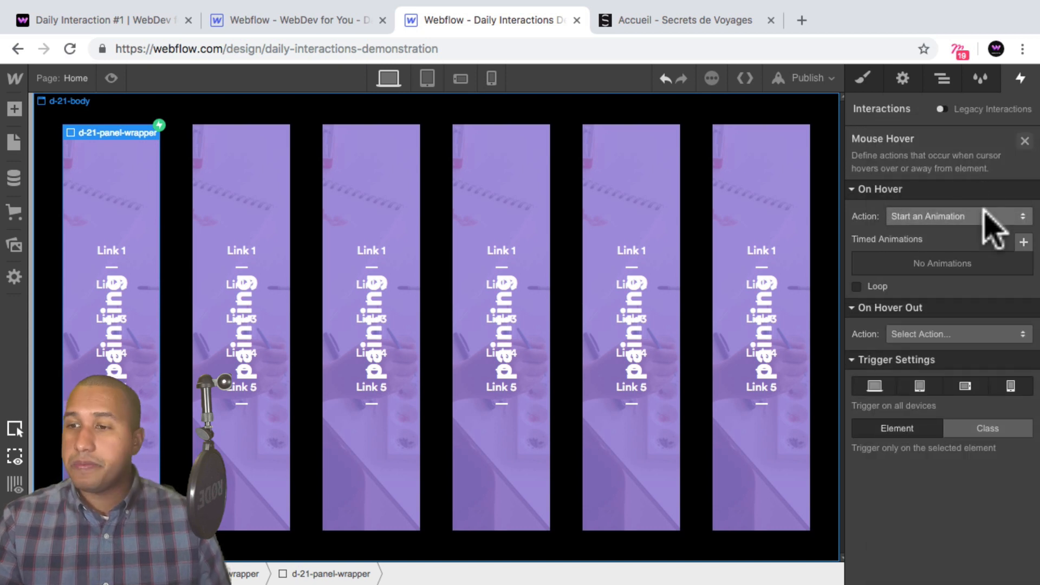
Create a timed animation named d-21-mouse-in for the first panel wrapper's On Hover trigger.
click(1023, 239)
text(d-21-mouse)
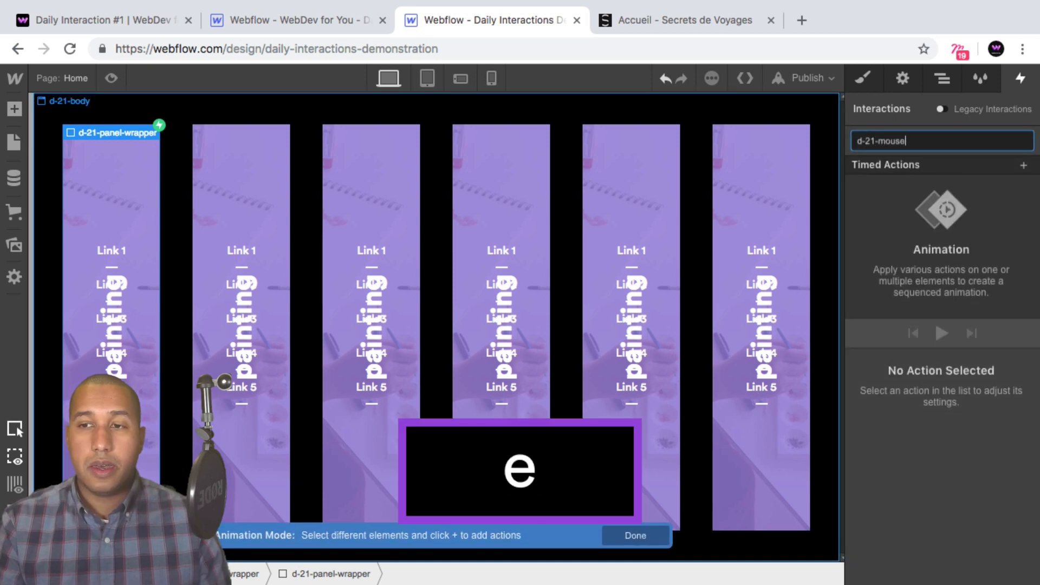
text(-in)
key(Return)
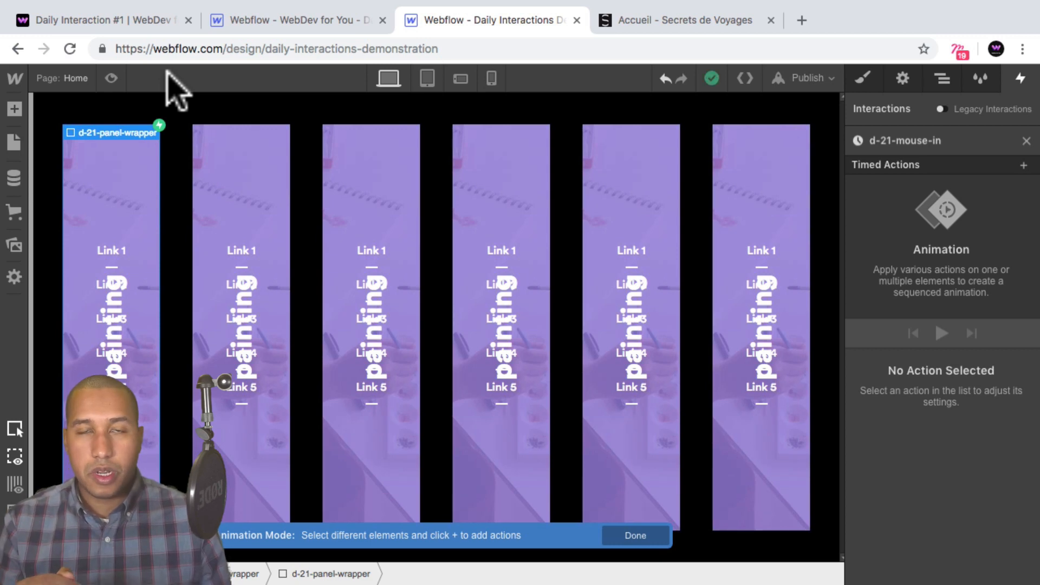
Check the Demo 21 page's hover effect and add an Opacity action for the first panel's d-21-menu-item-wrapper to the animation.
click(160, 20)
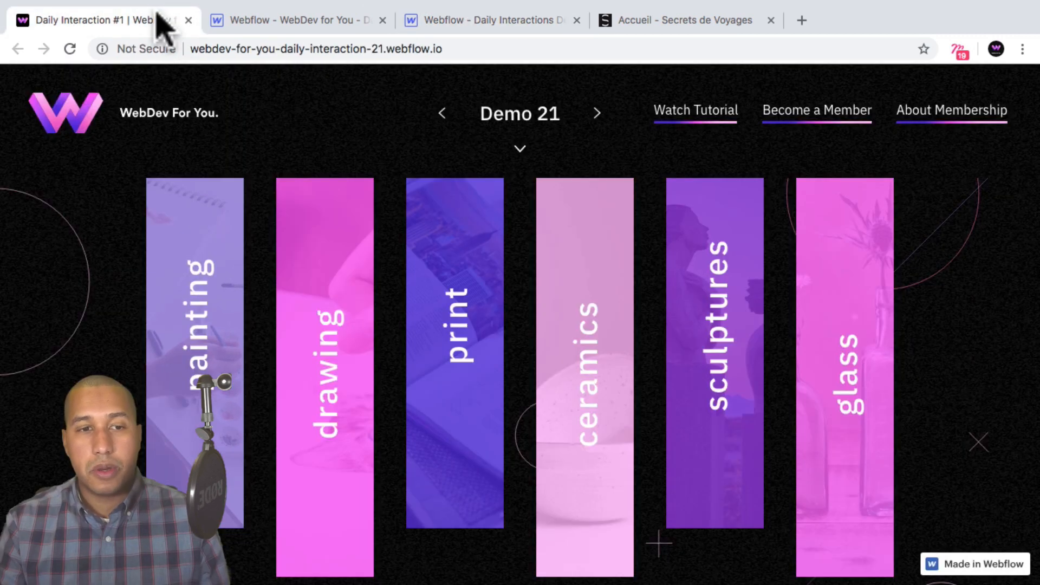
mouse_move(228, 303)
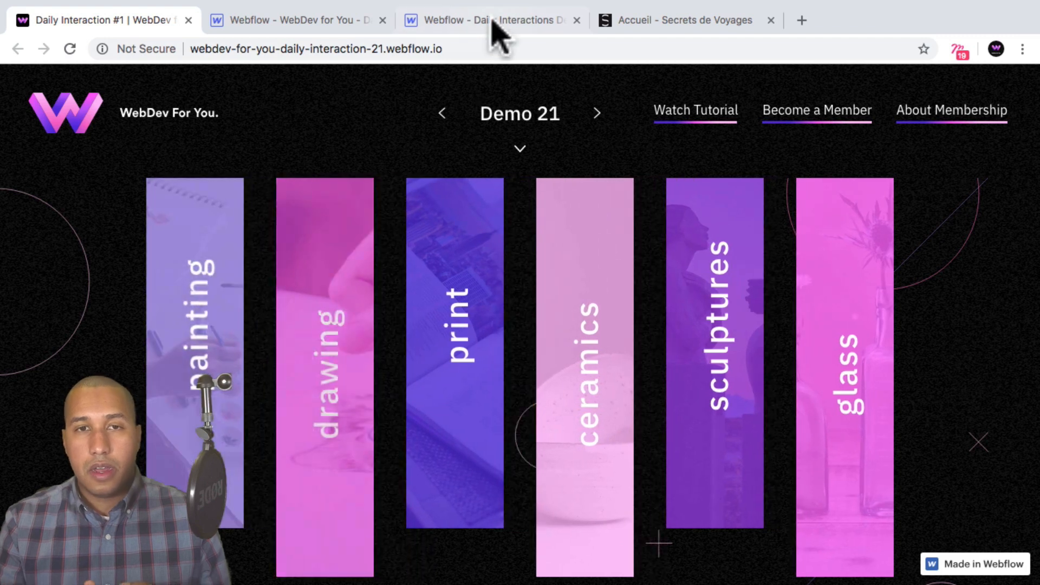
click(492, 20)
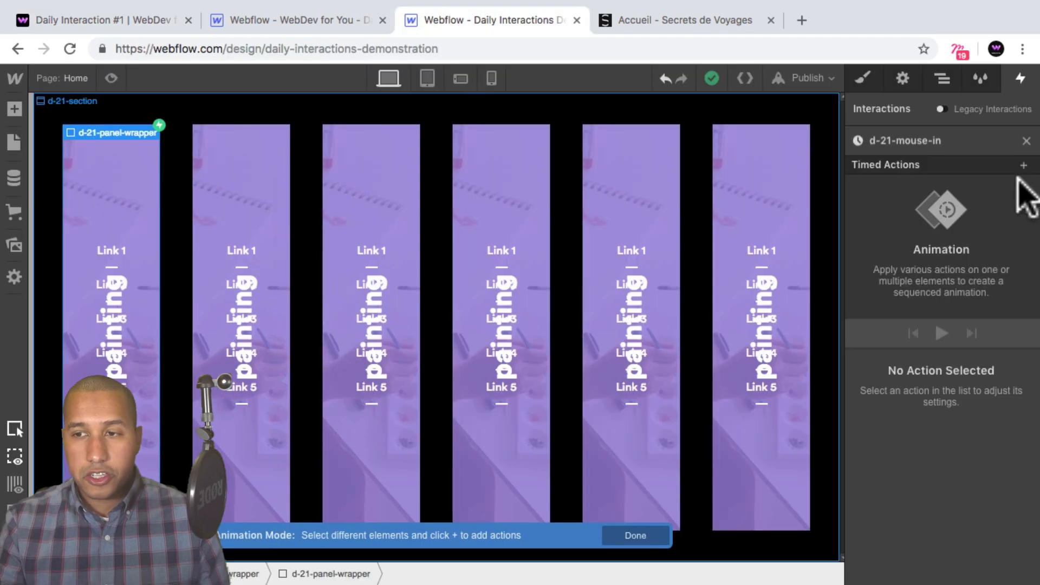
click(942, 79)
click(888, 193)
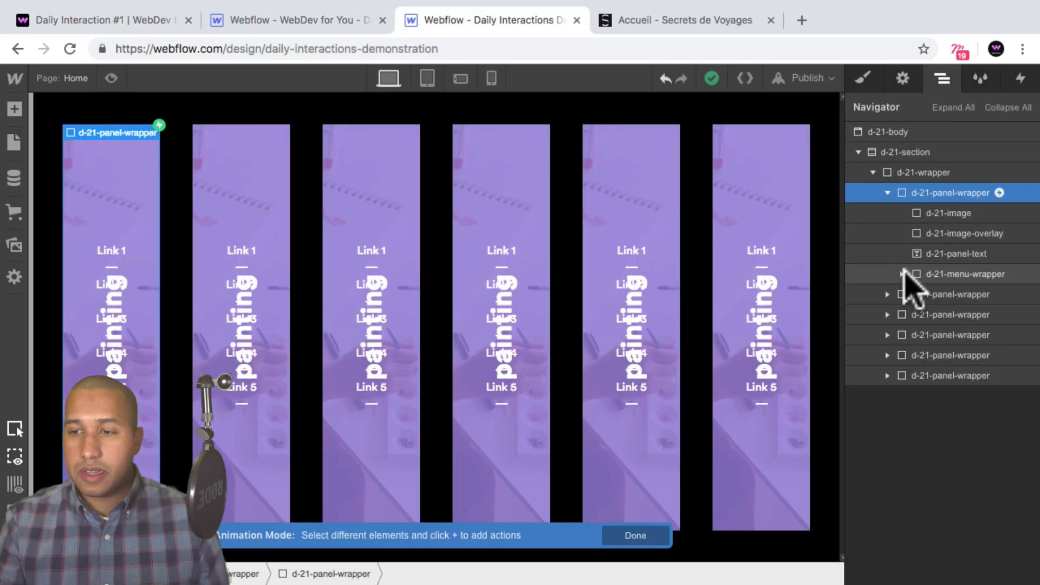
click(902, 274)
click(957, 294)
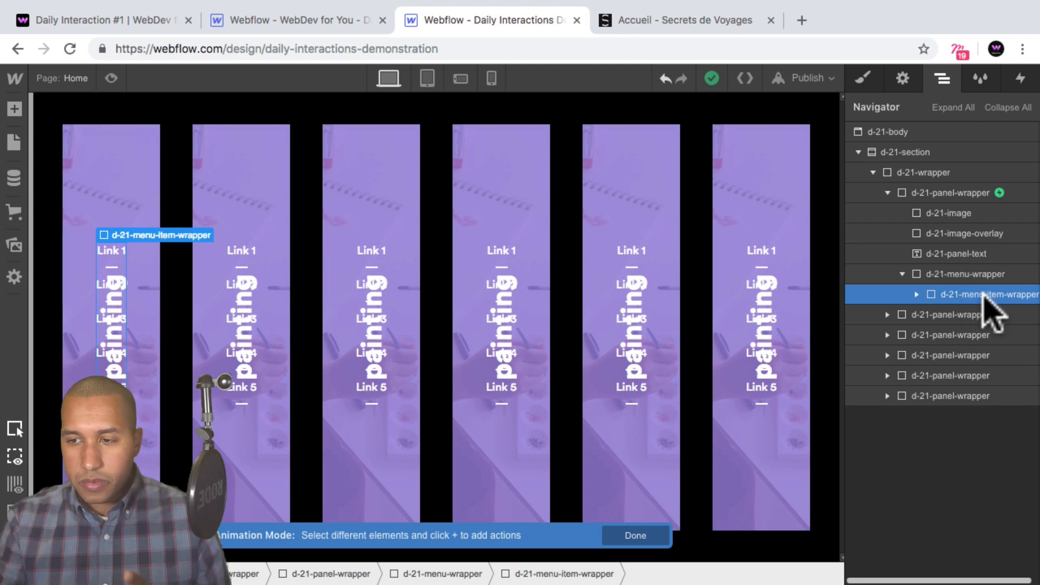
click(1020, 78)
click(1023, 164)
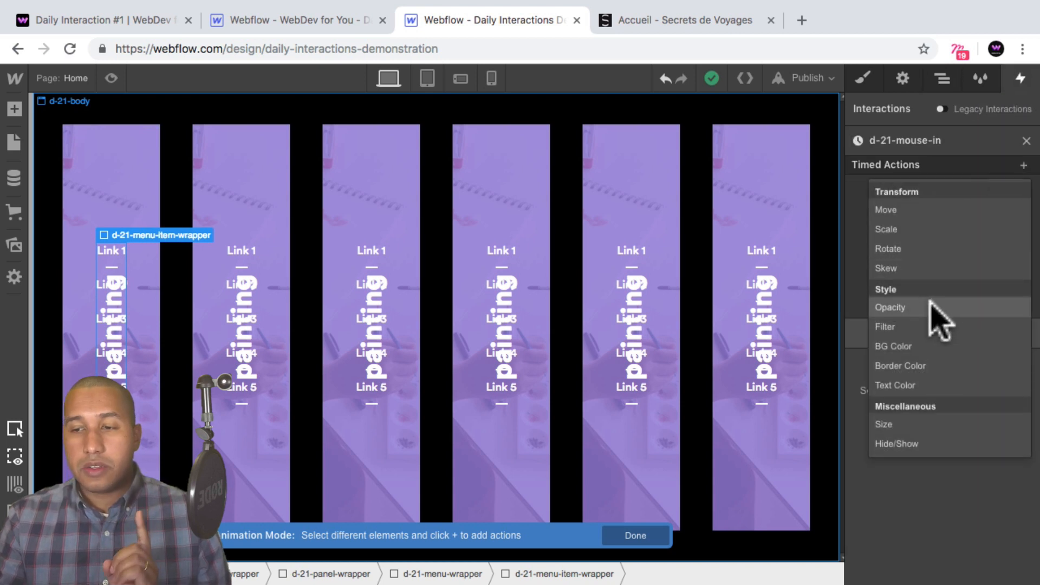
click(931, 303)
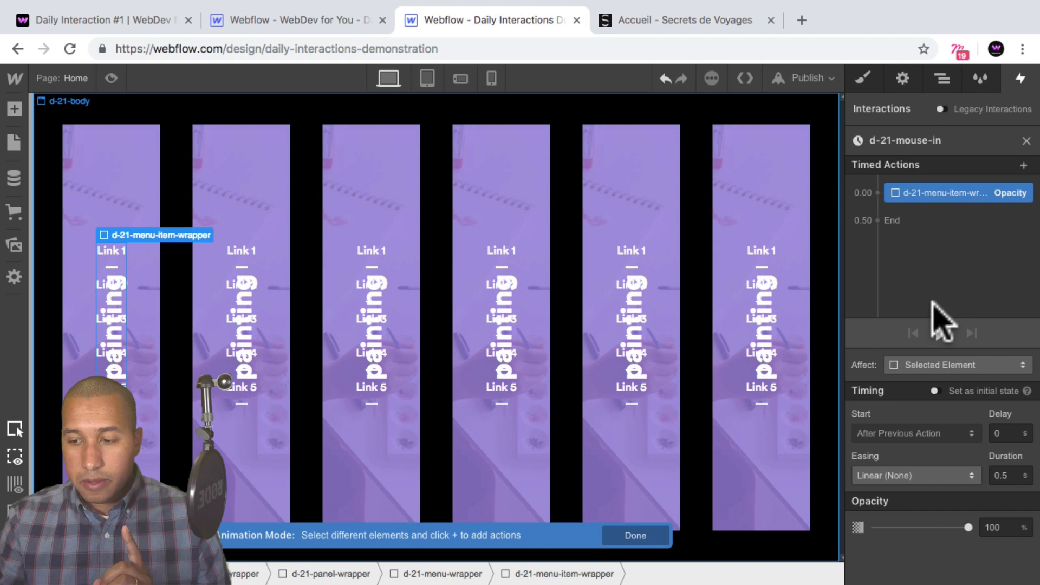
Set the menu item wrapper's opacity action to 0% and make it an initial state.
click(998, 526)
text(0)
key(Return)
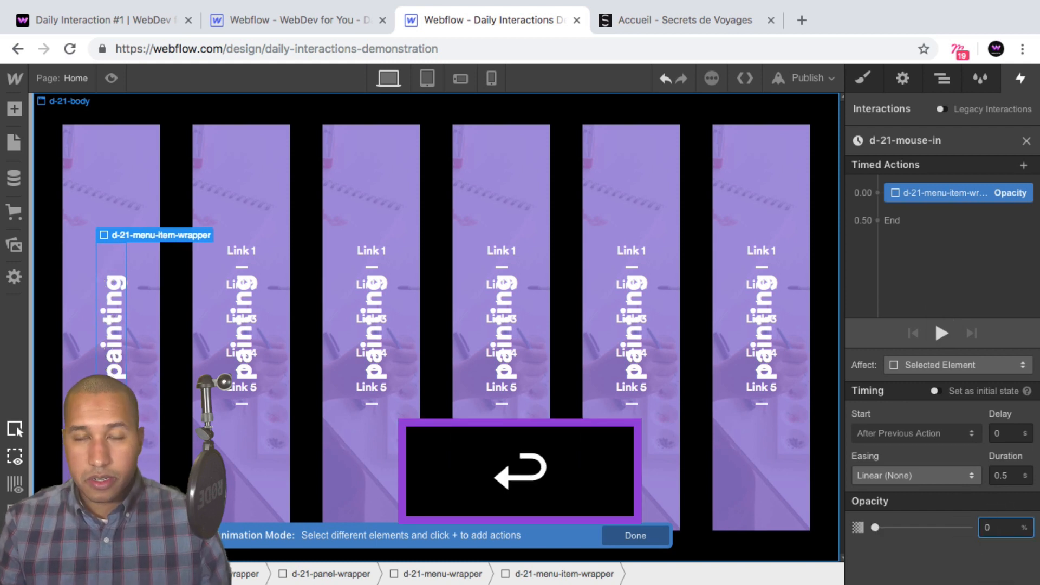
click(934, 390)
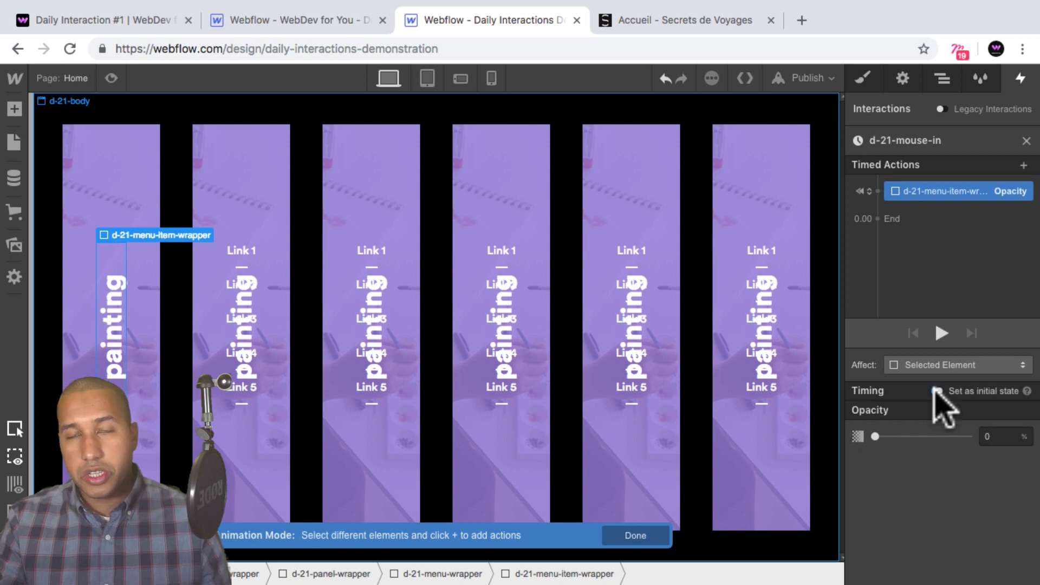
Add a Move action for d-21-menu-item-wrapper with a Y offset of 20%, set as an initial state.
click(931, 205)
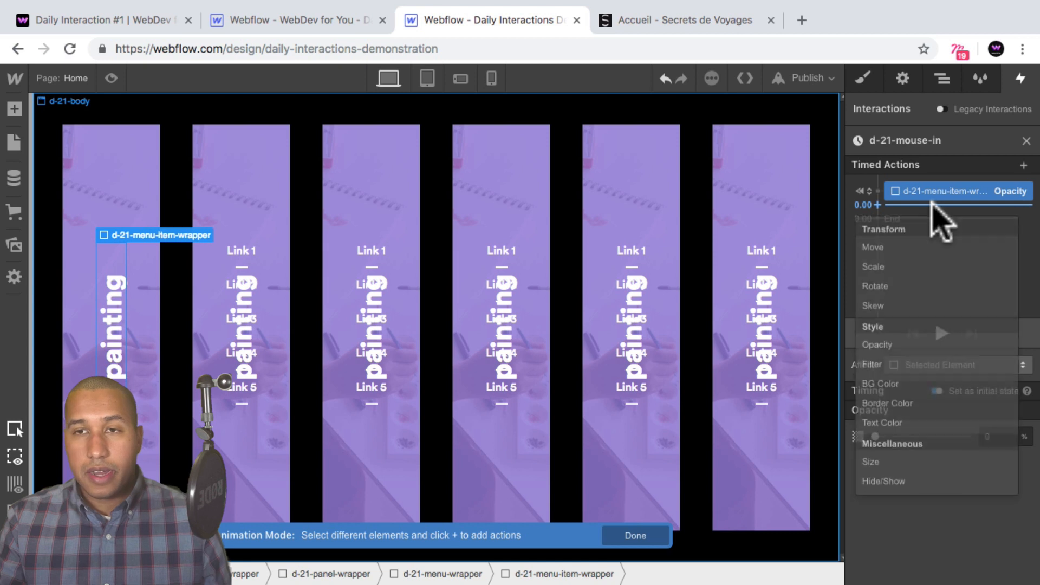
click(920, 249)
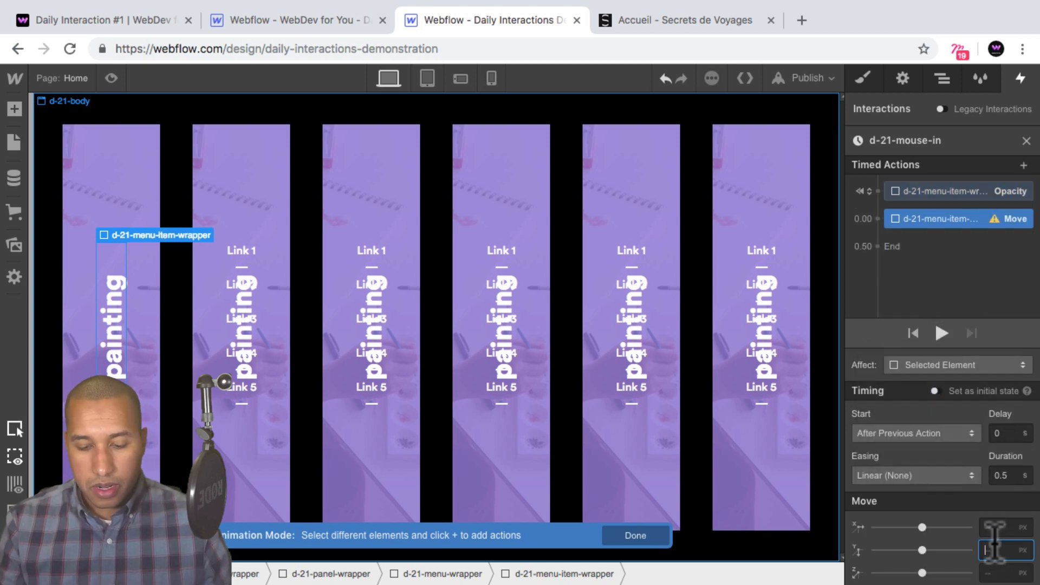
text(20%)
key(shift+Return)
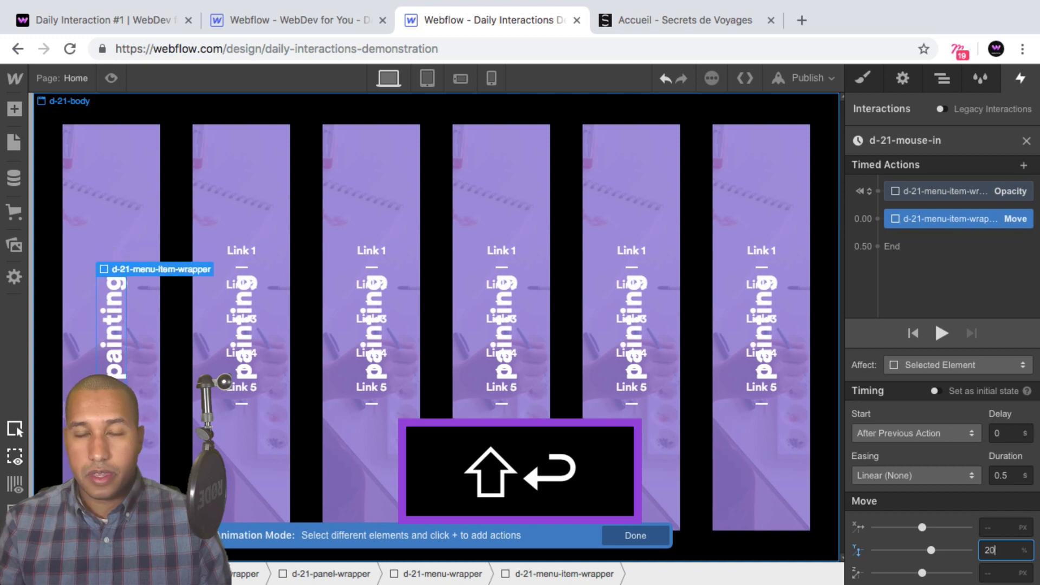
click(935, 391)
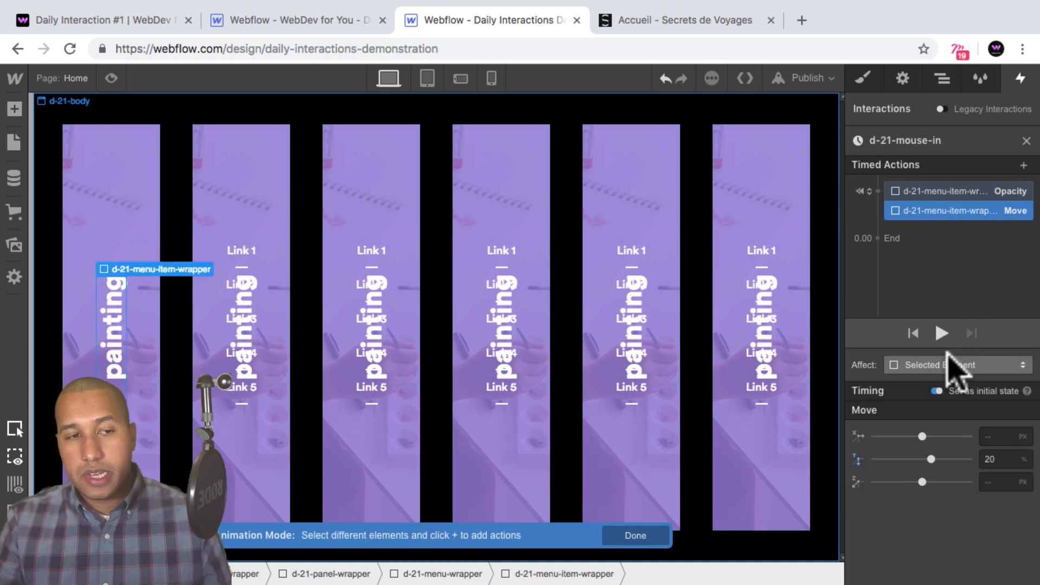
Review the painting panel's hover effect on the demo page and add an Opacity action for the first panel's d-21-panel-text.
click(54, 20)
mouse_move(200, 249)
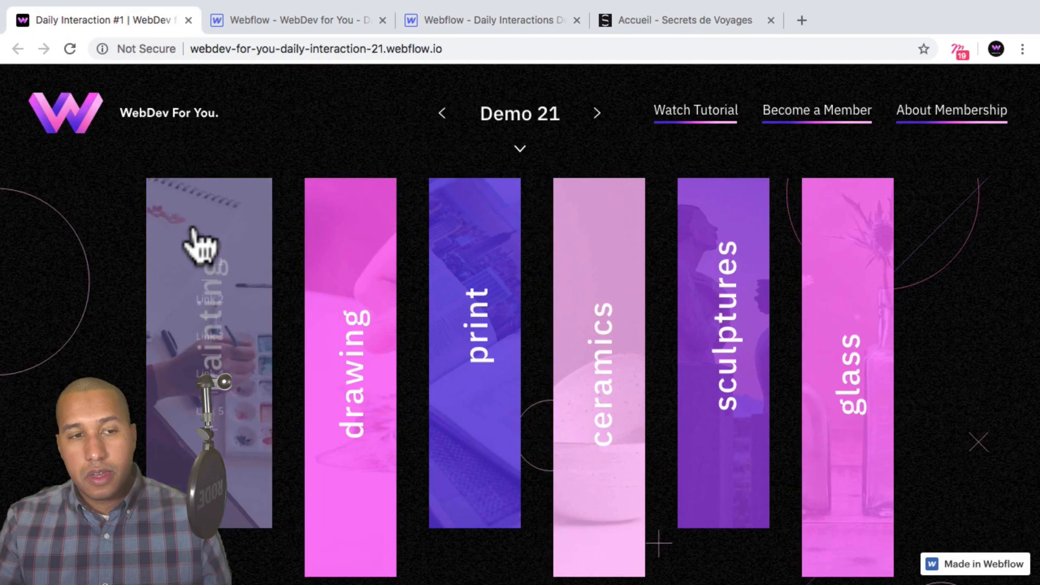
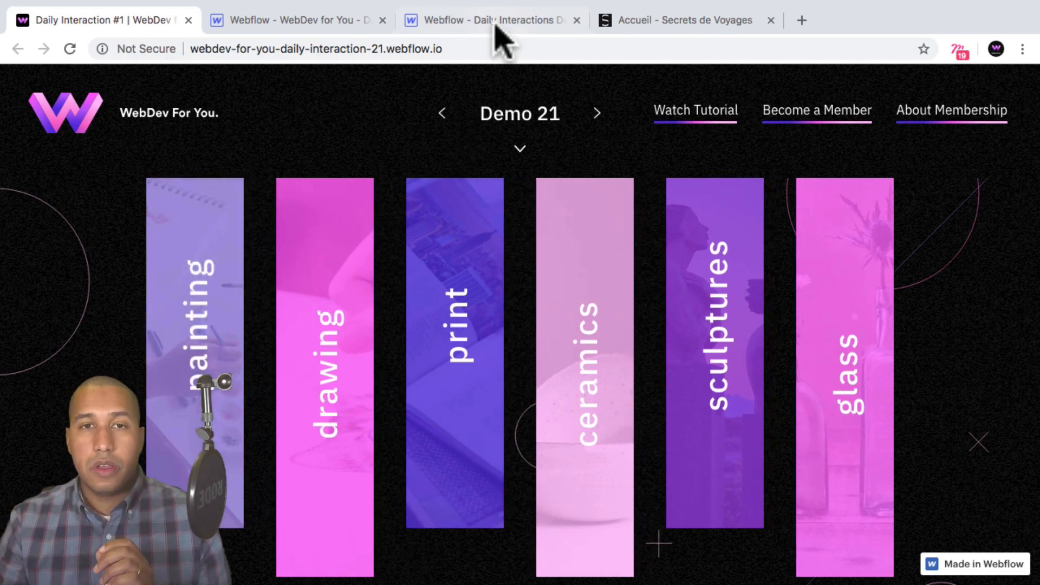
click(496, 22)
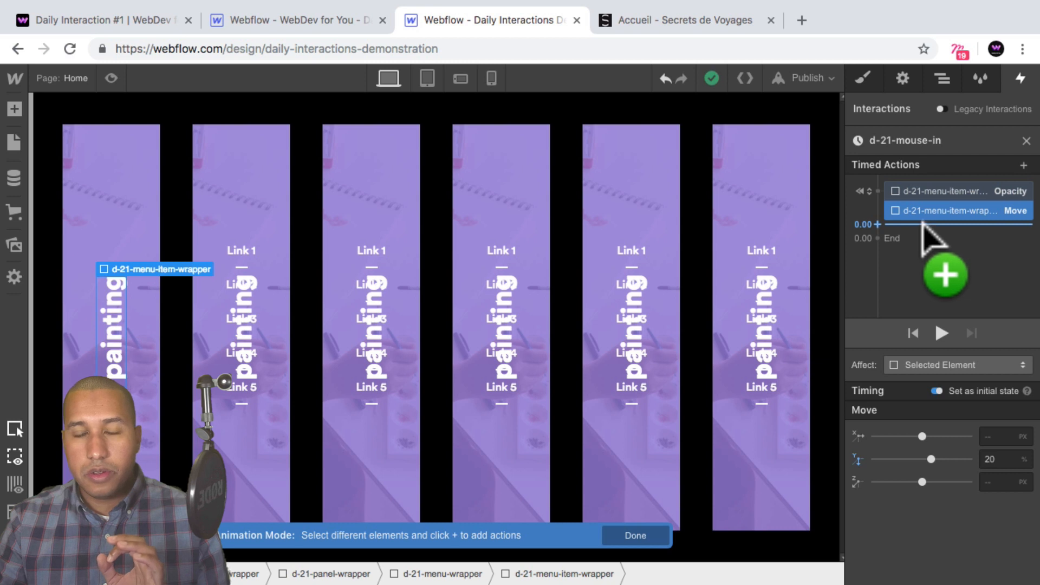
click(943, 79)
click(973, 254)
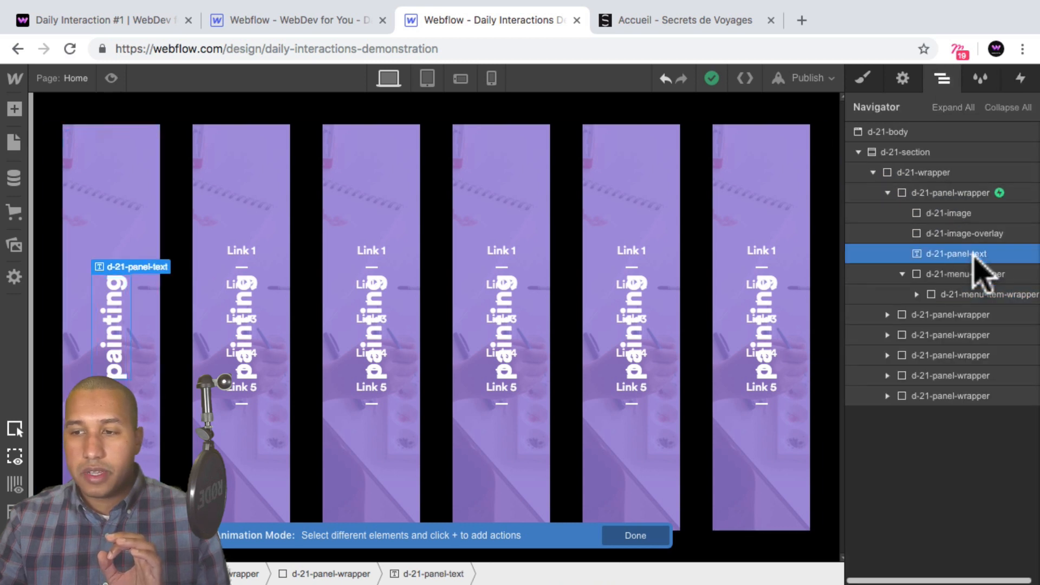
click(1021, 79)
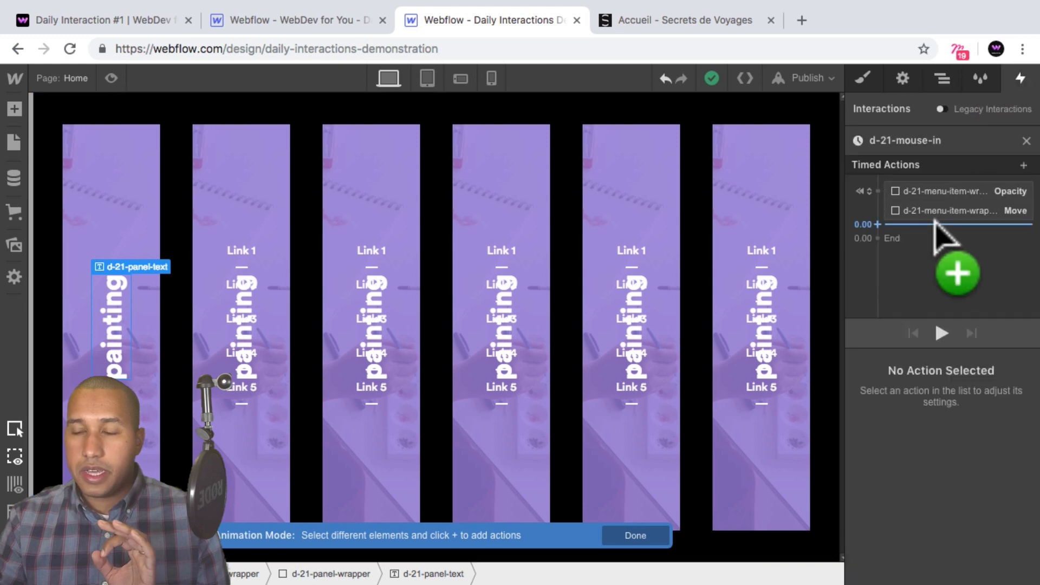
click(934, 224)
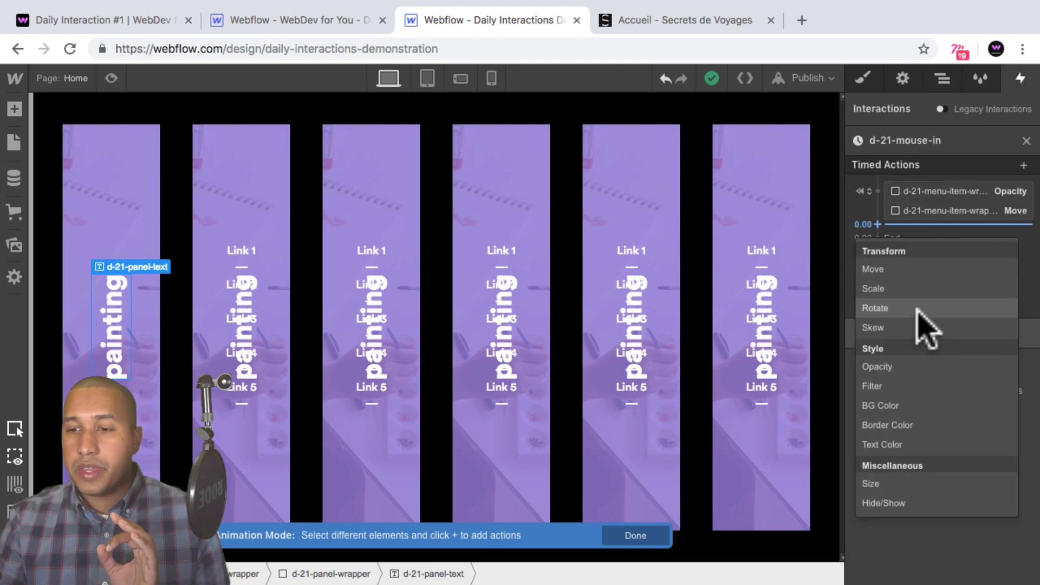
click(902, 374)
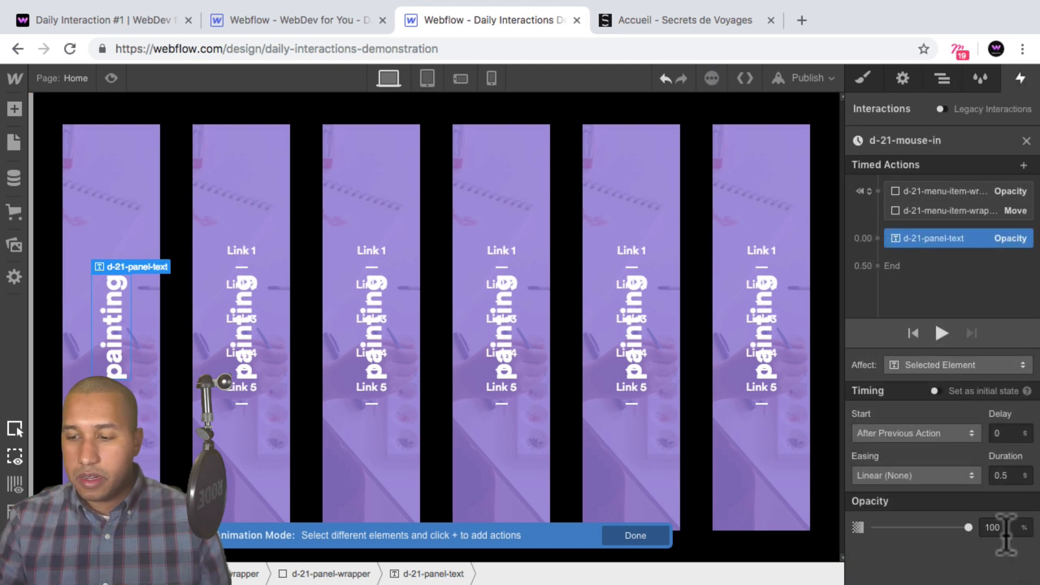
Set the d-21-panel-text action to 0% opacity with Ease easing.
click(973, 527)
text(0)
key(Return)
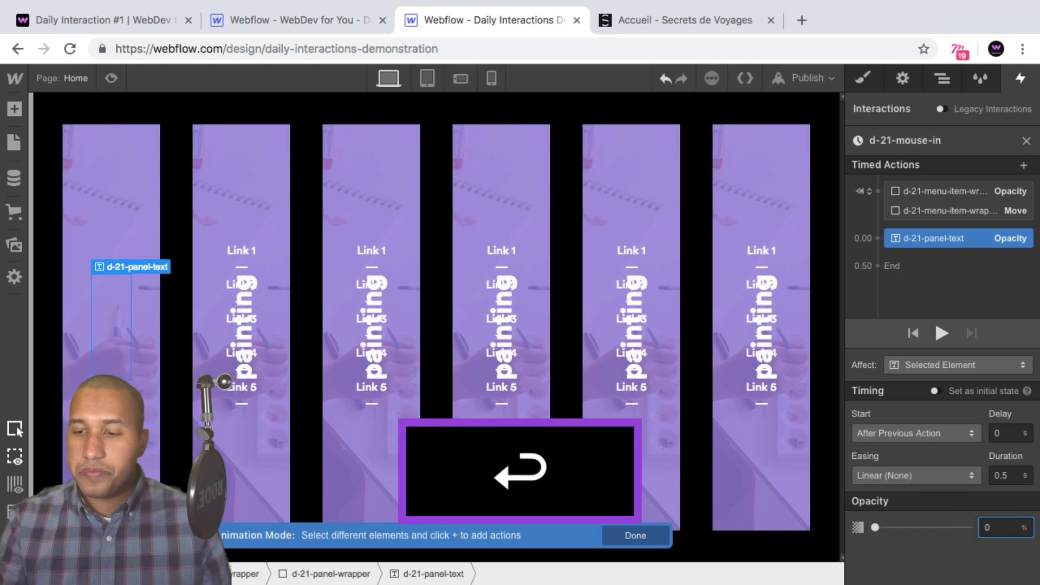
click(921, 476)
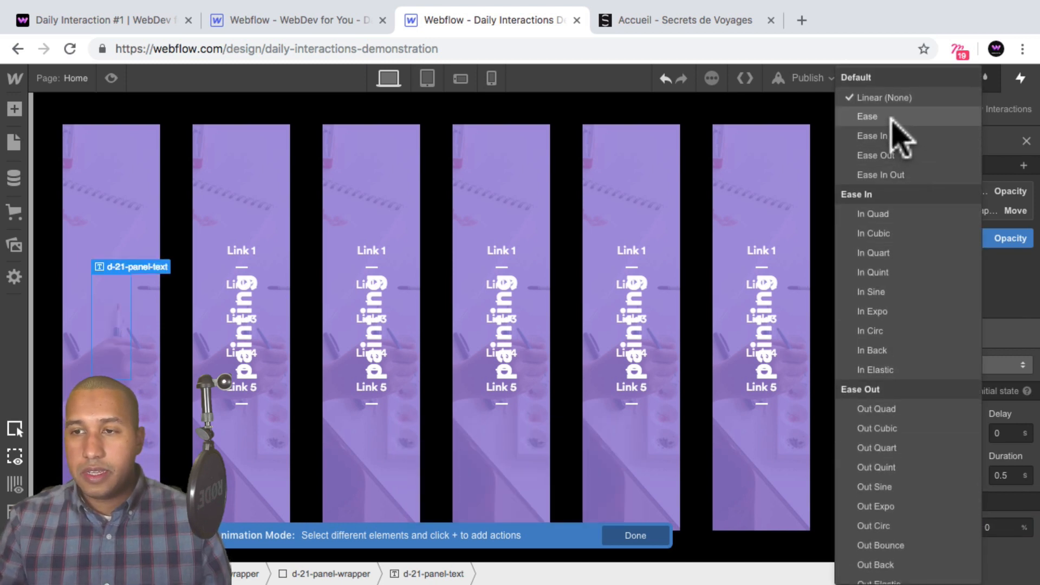
click(892, 117)
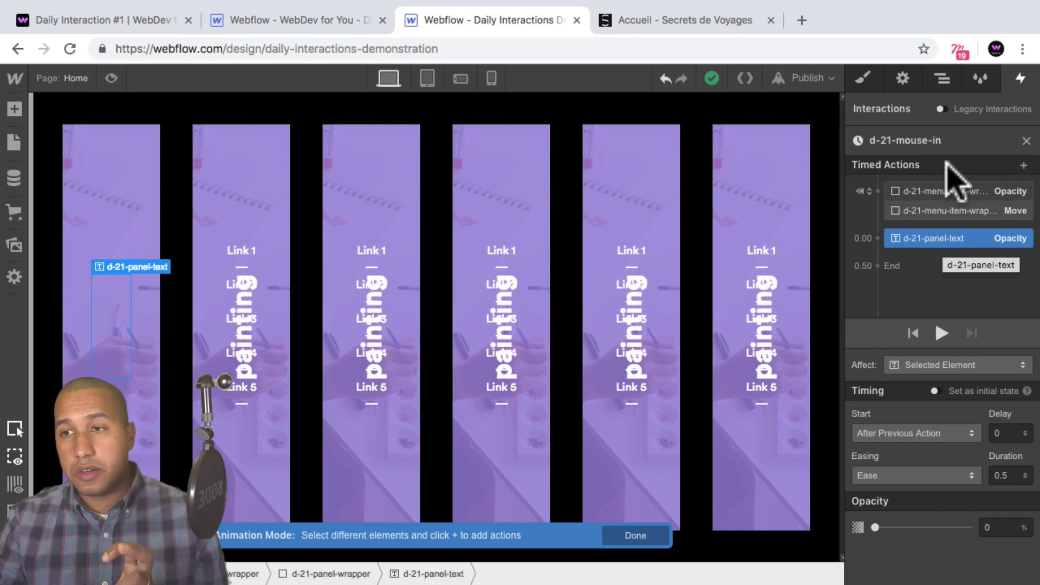
Add an Opacity action for the first panel's d-21-image-overlay after the d-21-panel-text action.
click(943, 80)
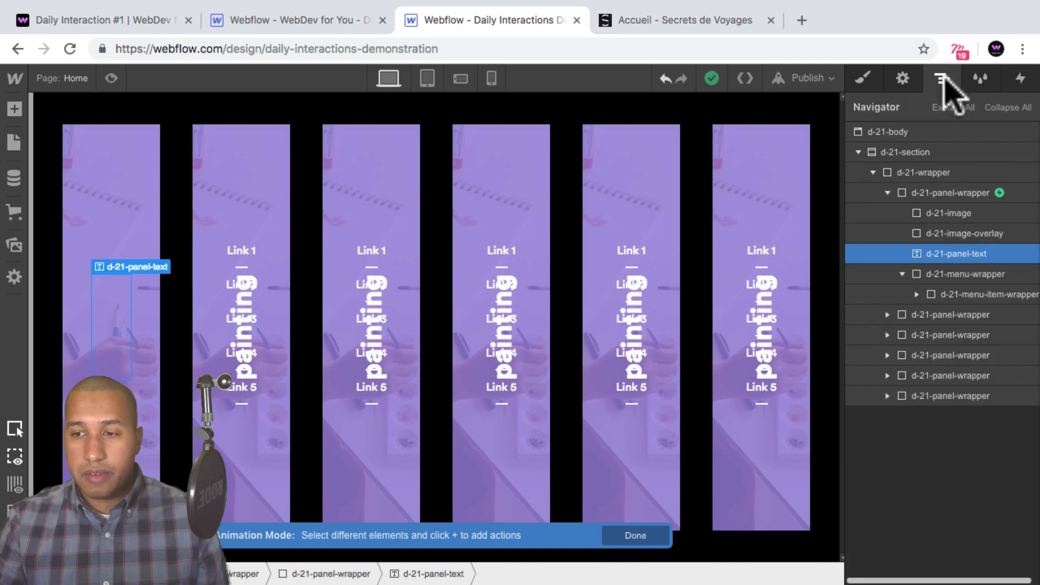
click(956, 233)
click(1021, 80)
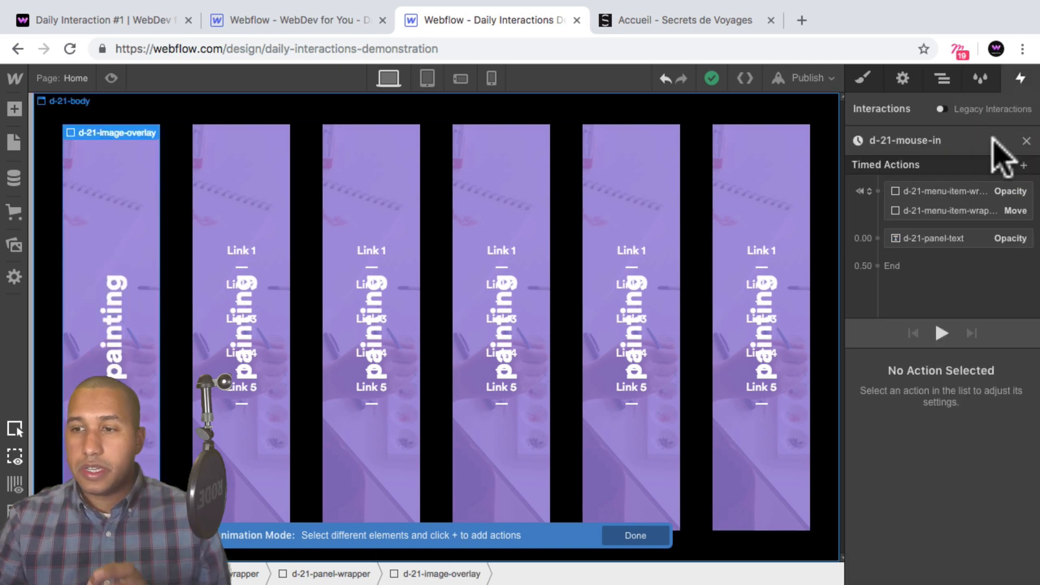
drag(954, 239, 945, 260)
click(945, 260)
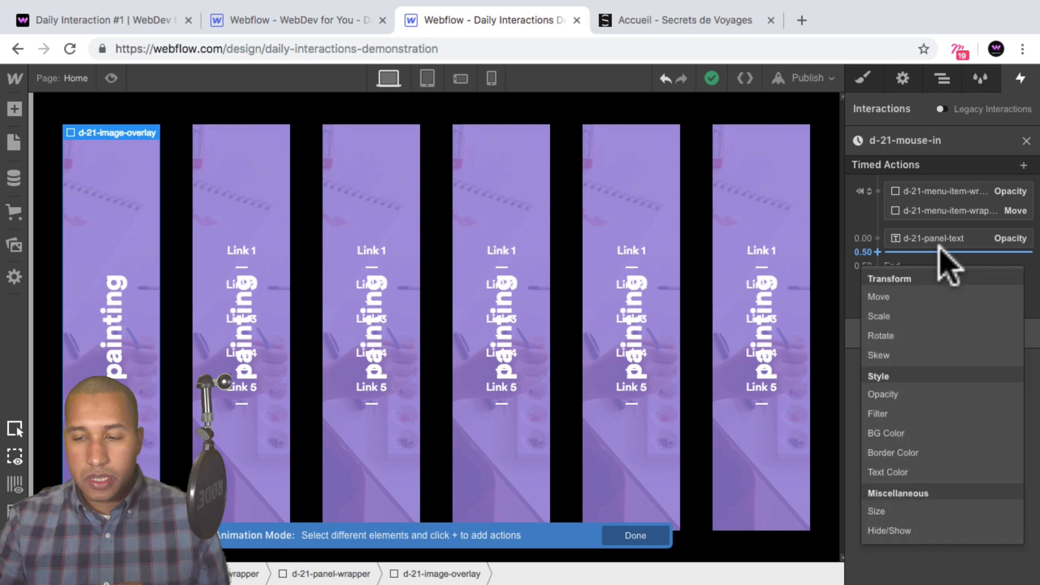
click(883, 394)
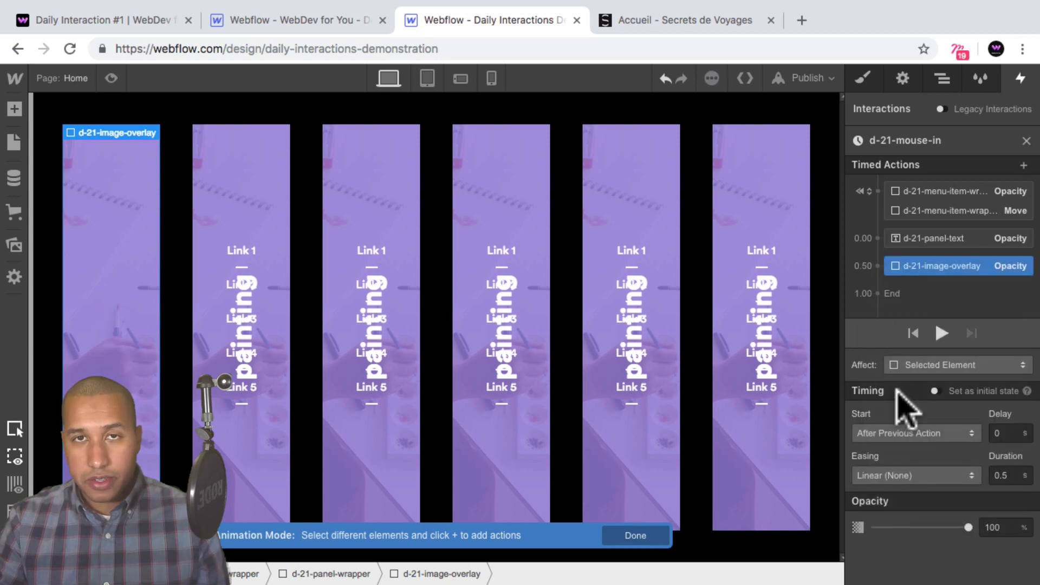
Set the d-21-image-overlay action to 0% opacity with Ease easing, starting together with the d-21-panel-text opacity action.
click(994, 527)
text(0)
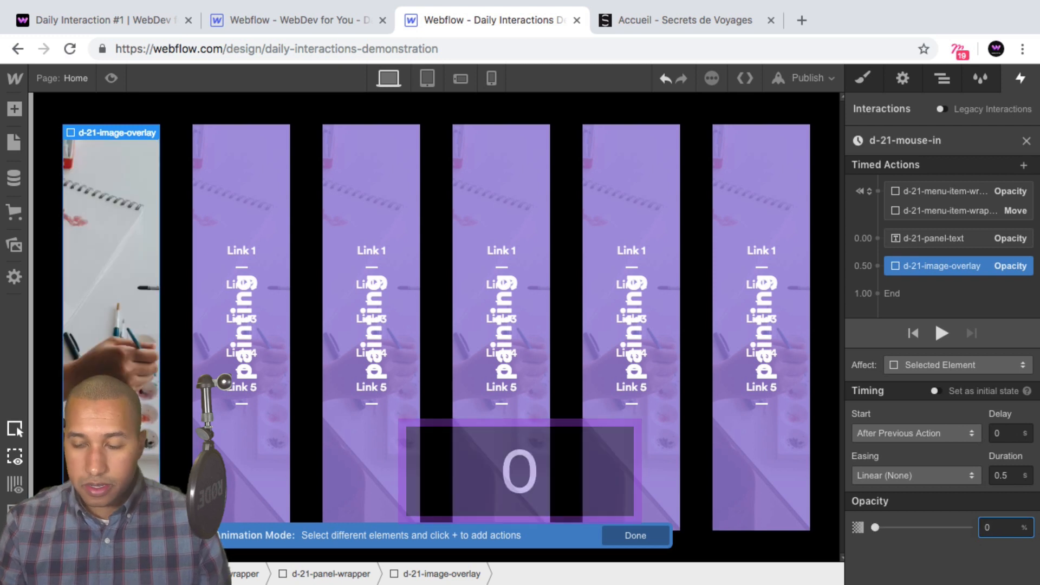
text(%)
key(shift+Return)
click(945, 476)
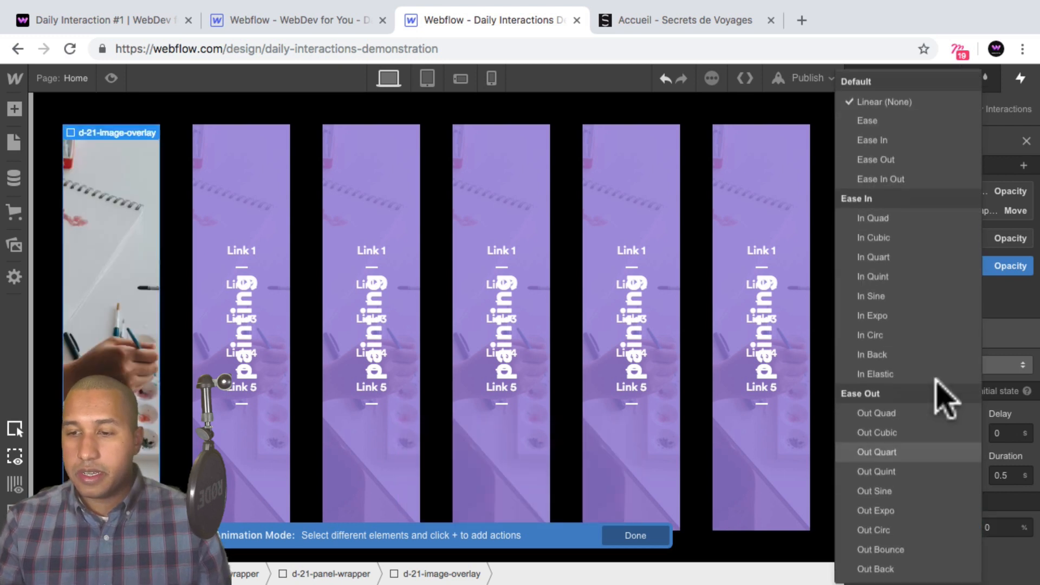
click(898, 116)
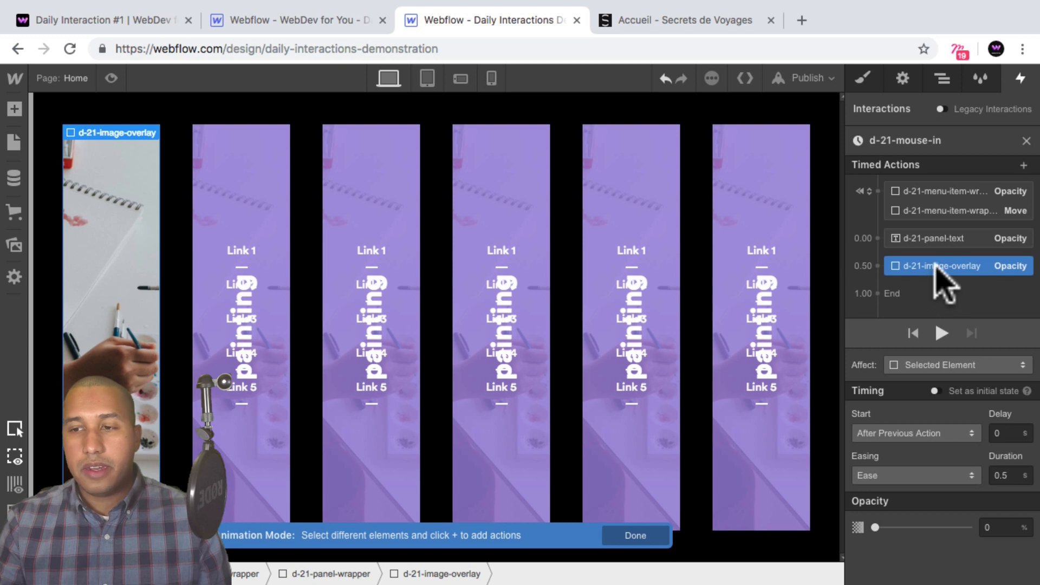
mouse_move(935, 264)
mouse_down()
mouse_move(944, 242)
mouse_move(954, 277)
mouse_move(942, 251)
mouse_up()
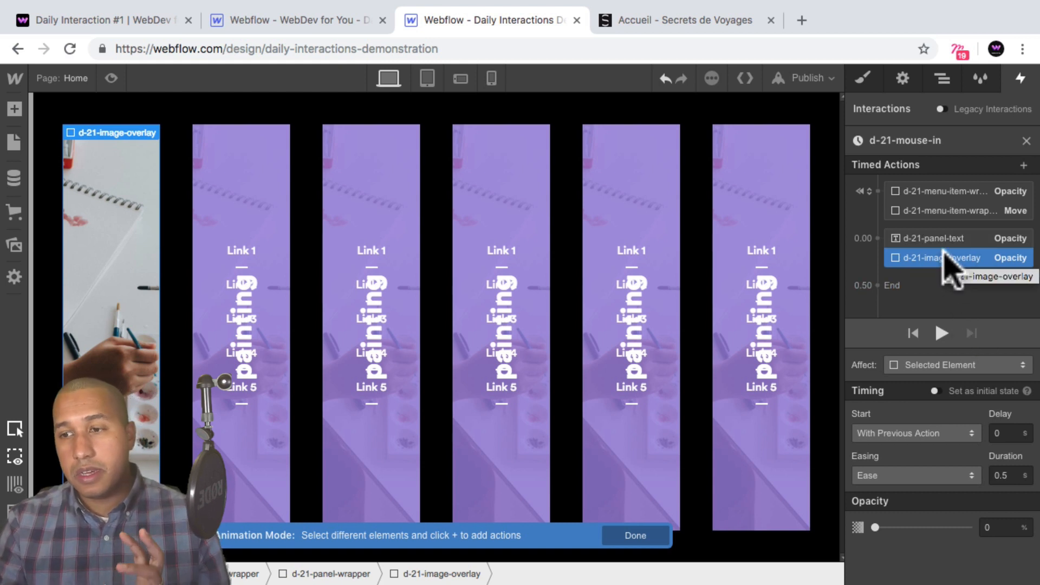
drag(943, 252, 953, 210)
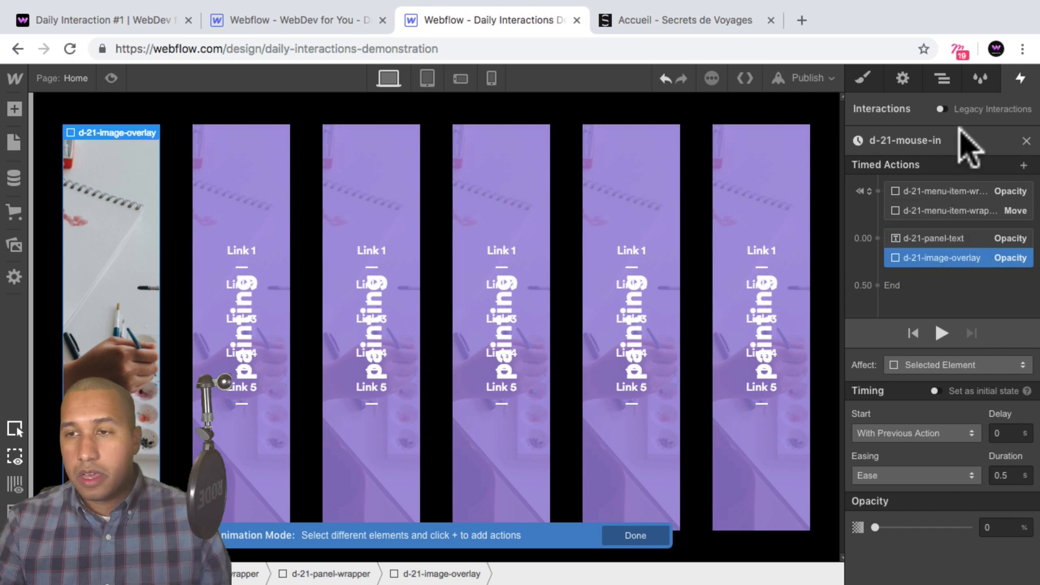
Add a BG Color action for the first panel's d-21-menu-wrapper after the d-21-image-overlay action.
click(943, 79)
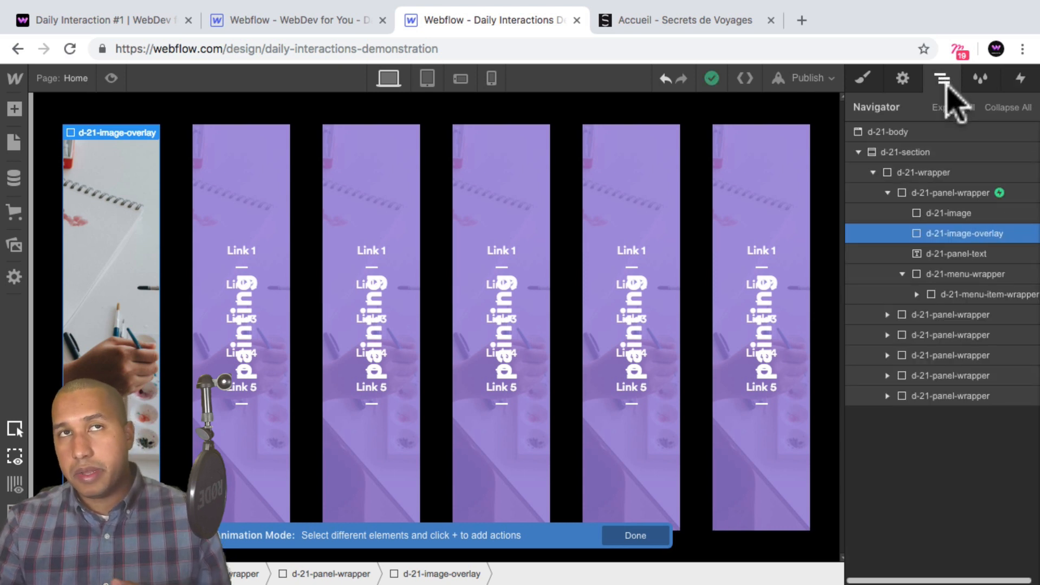
click(967, 275)
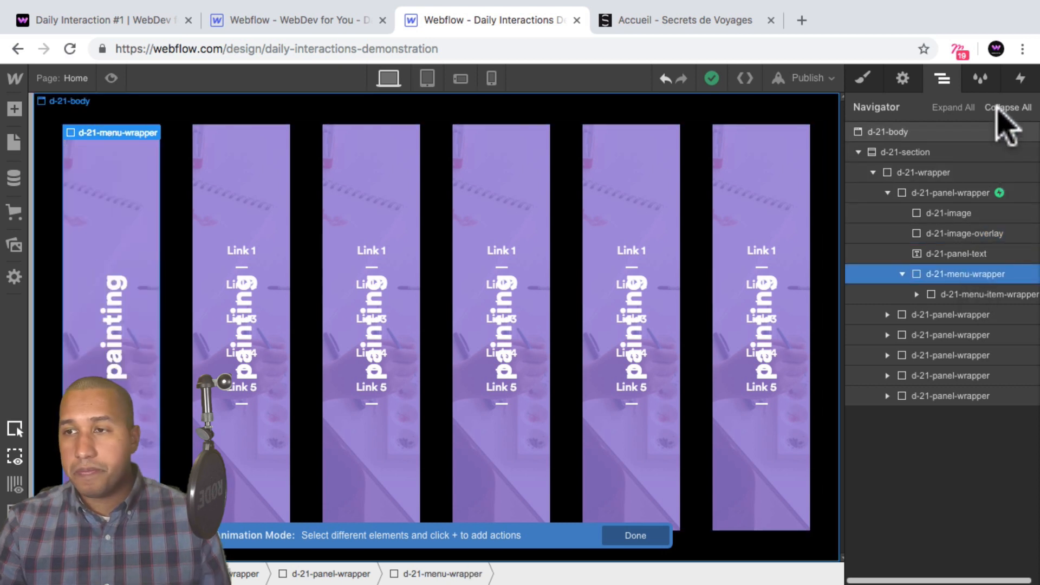
click(1021, 80)
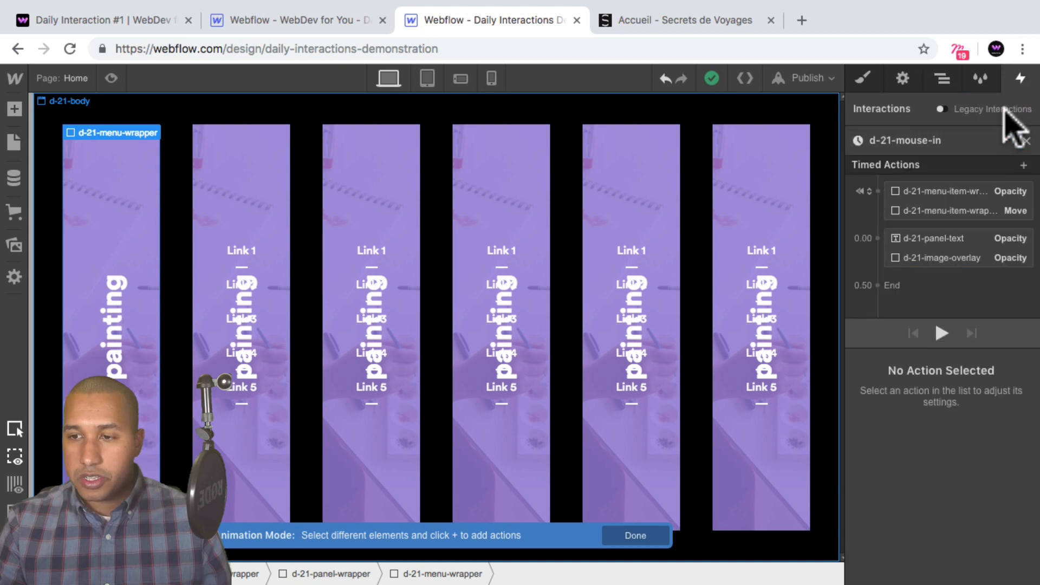
click(932, 270)
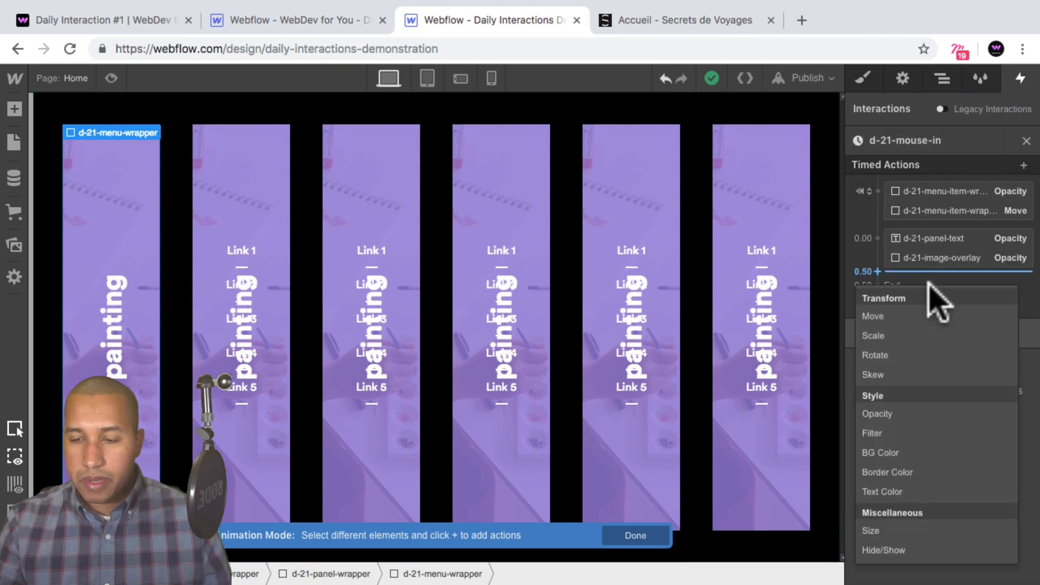
click(915, 463)
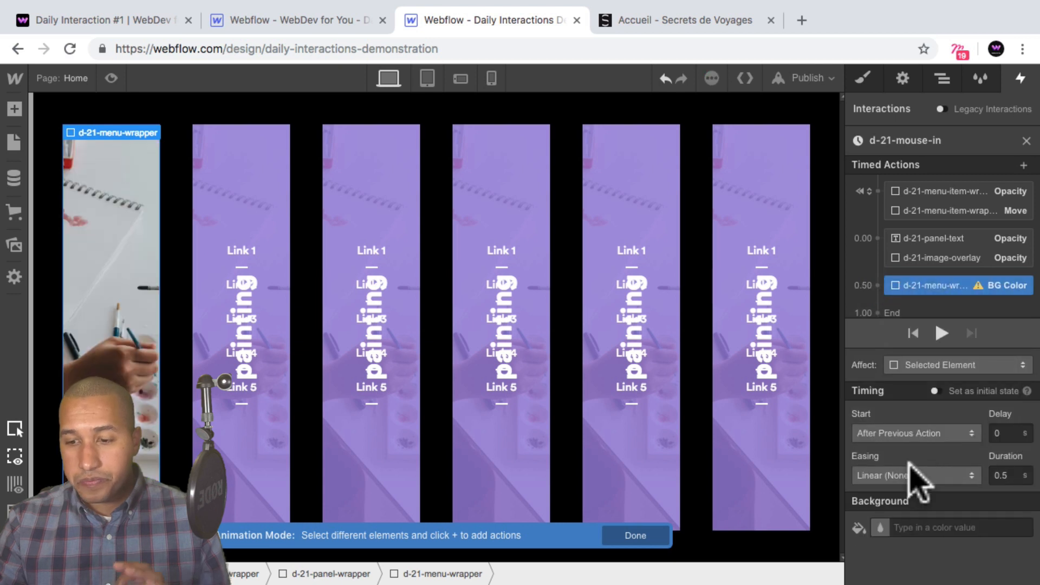
Set the d-21-menu-wrapper action's background color to black at 80% opacity.
click(880, 527)
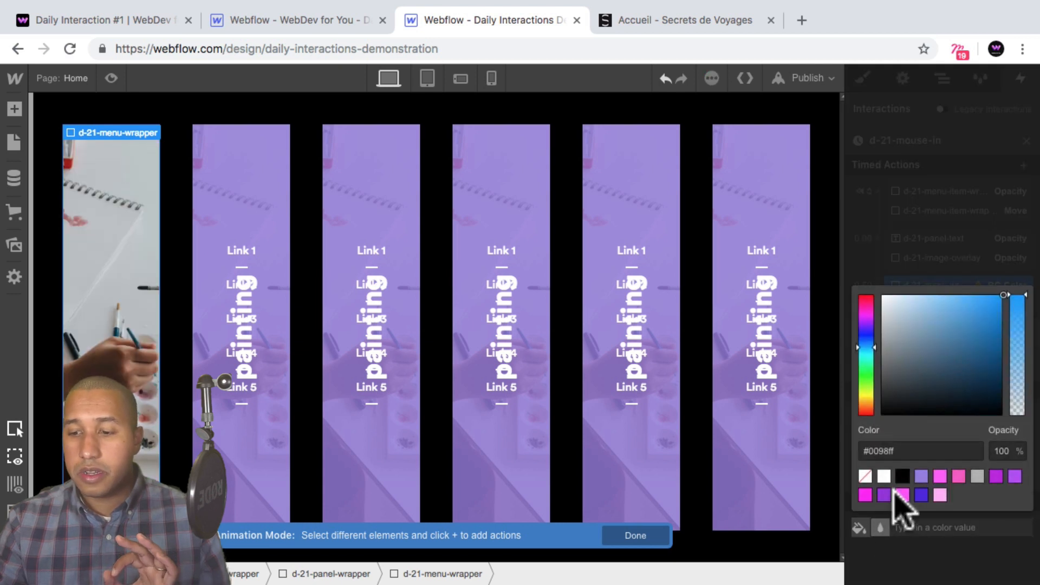
click(902, 476)
double_click(1014, 454)
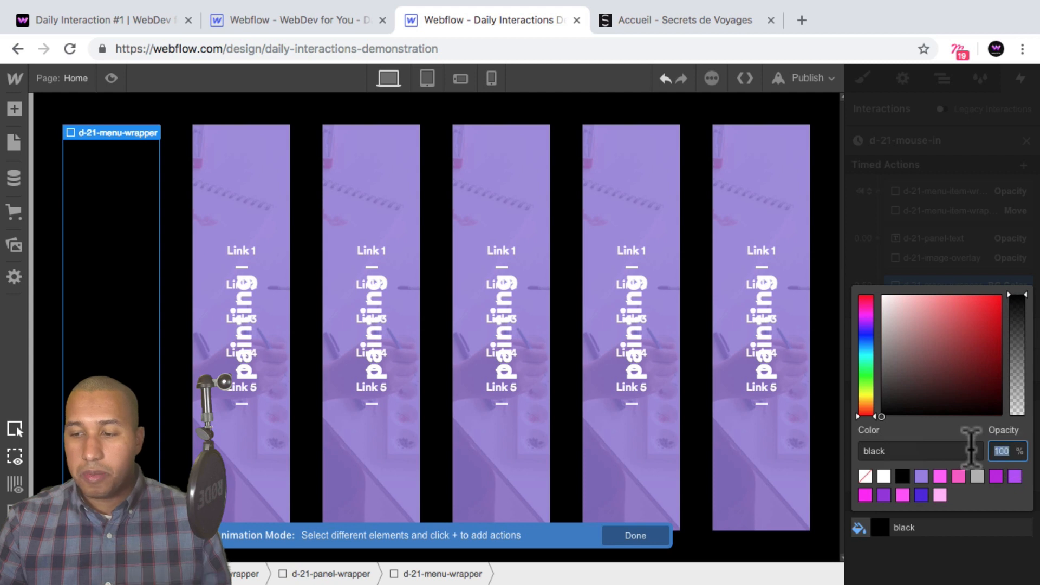
text(80)
key(Return)
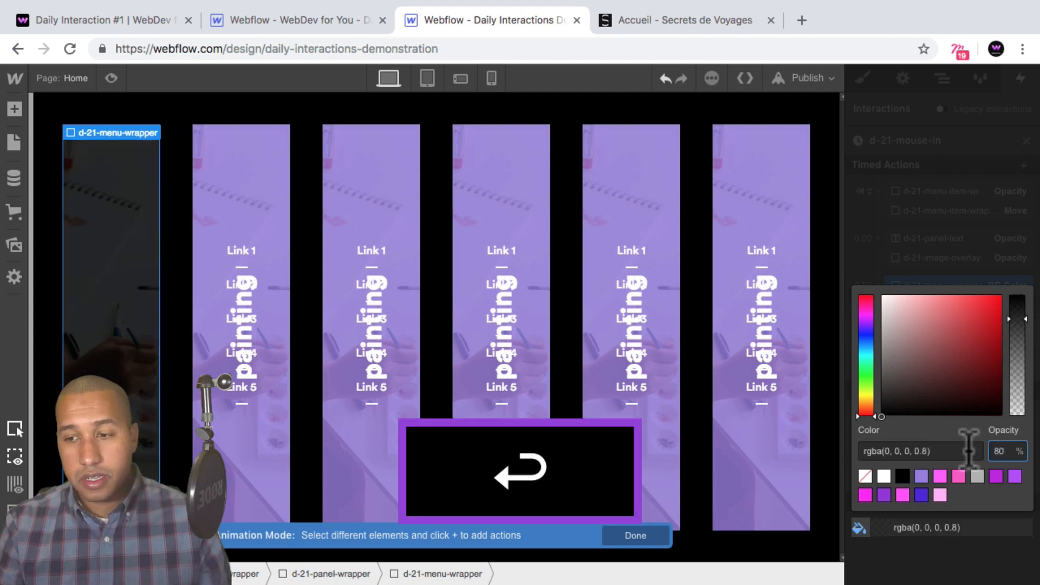
click(953, 291)
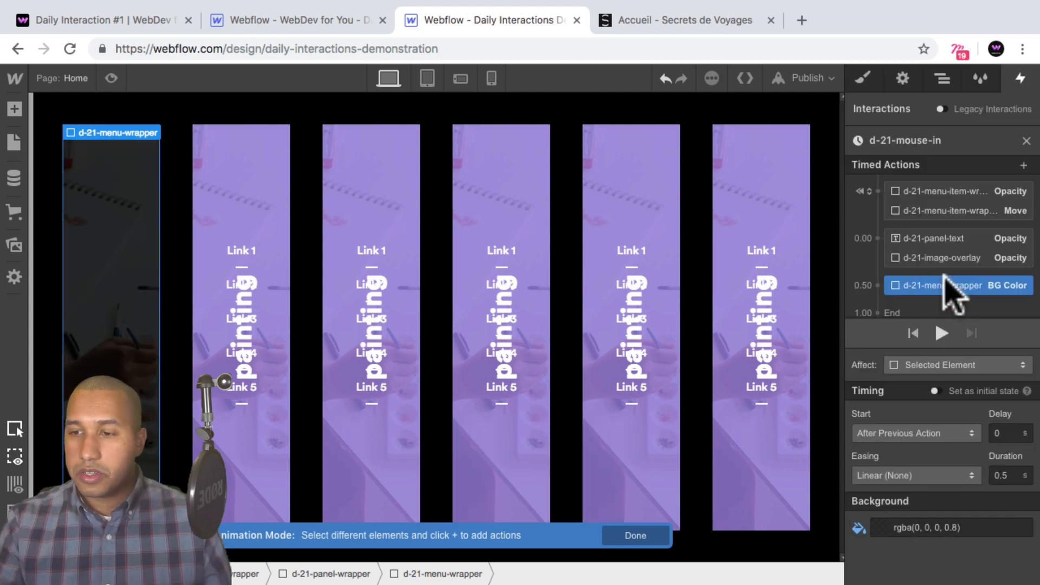
Give the d-21-menu-wrapper BG Color action Ease easing and start it together with the d-21-image-overlay action.
click(888, 477)
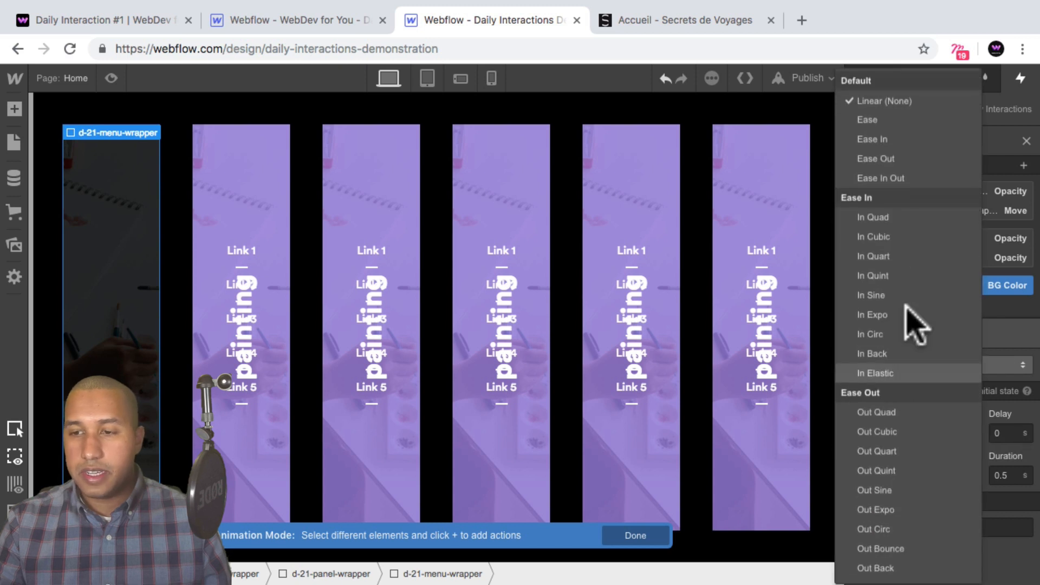
click(880, 119)
mouse_move(925, 282)
mouse_down()
mouse_move(935, 259)
mouse_move(938, 274)
mouse_up()
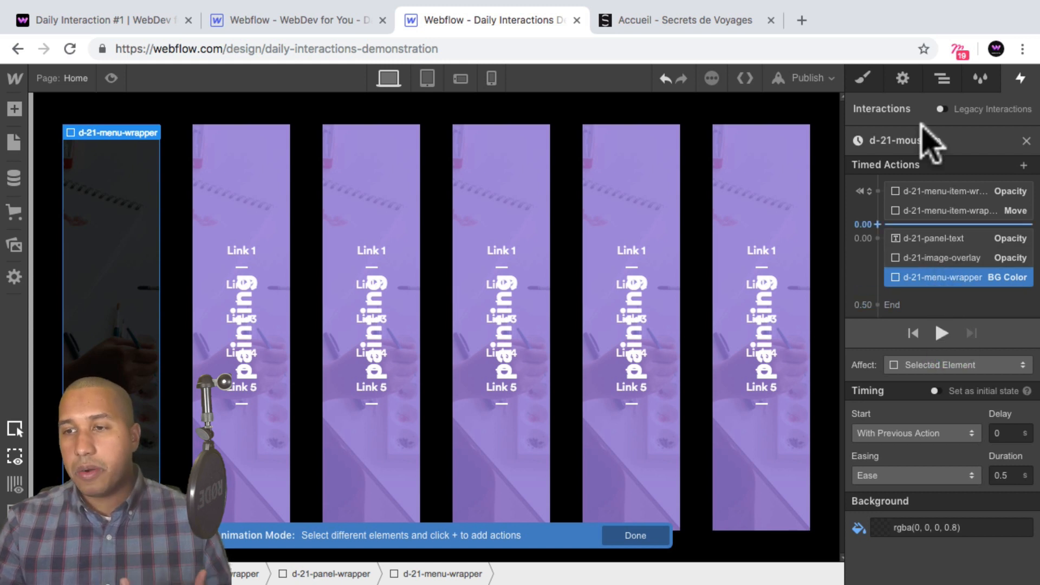
Add an Opacity action at 100% for the first panel's d-21-menu-item-wrapper after the d-21-menu-wrapper BG Color action.
click(941, 78)
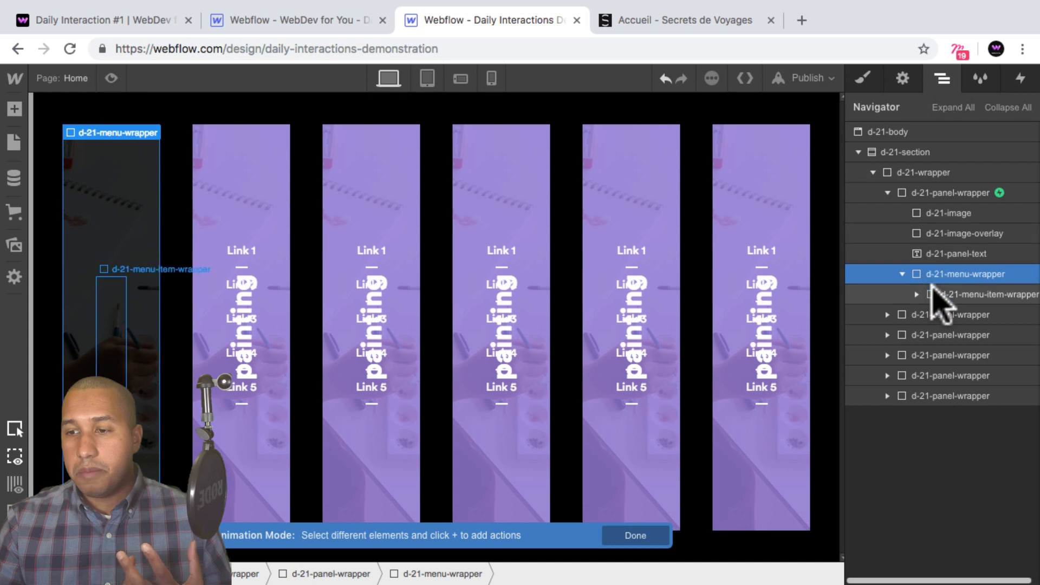
click(971, 295)
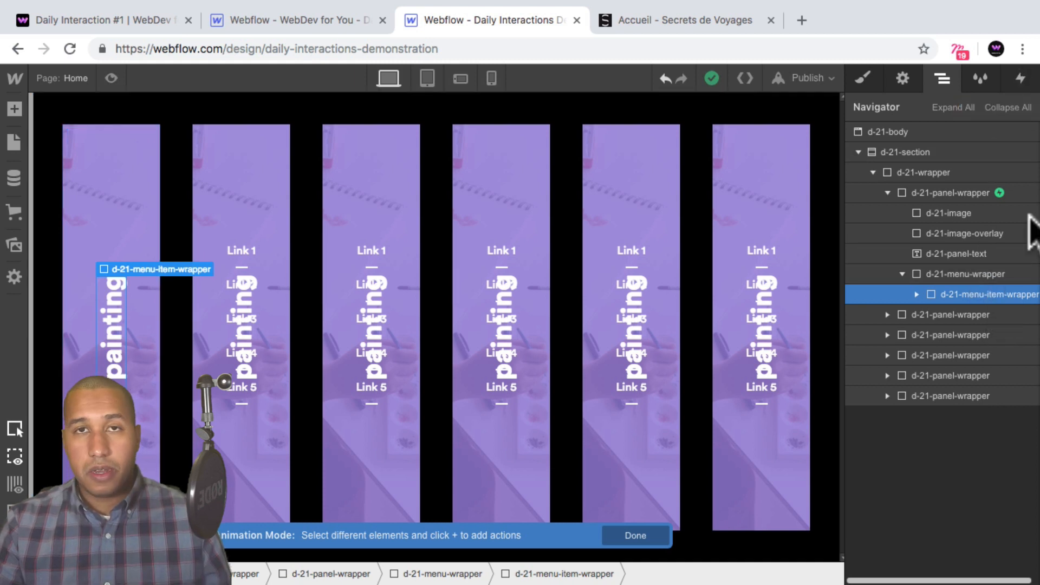
click(1021, 78)
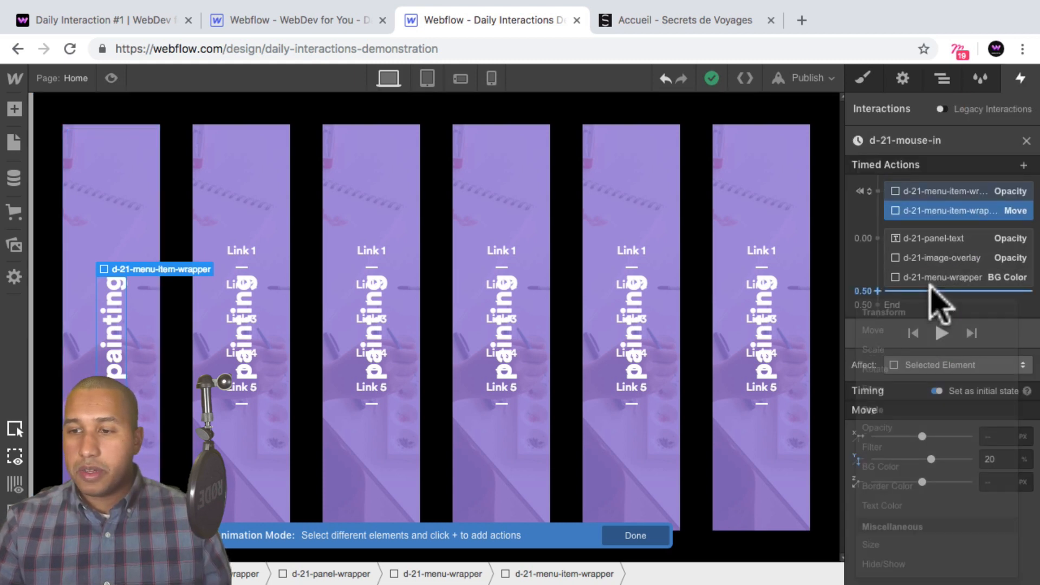
click(931, 297)
click(877, 434)
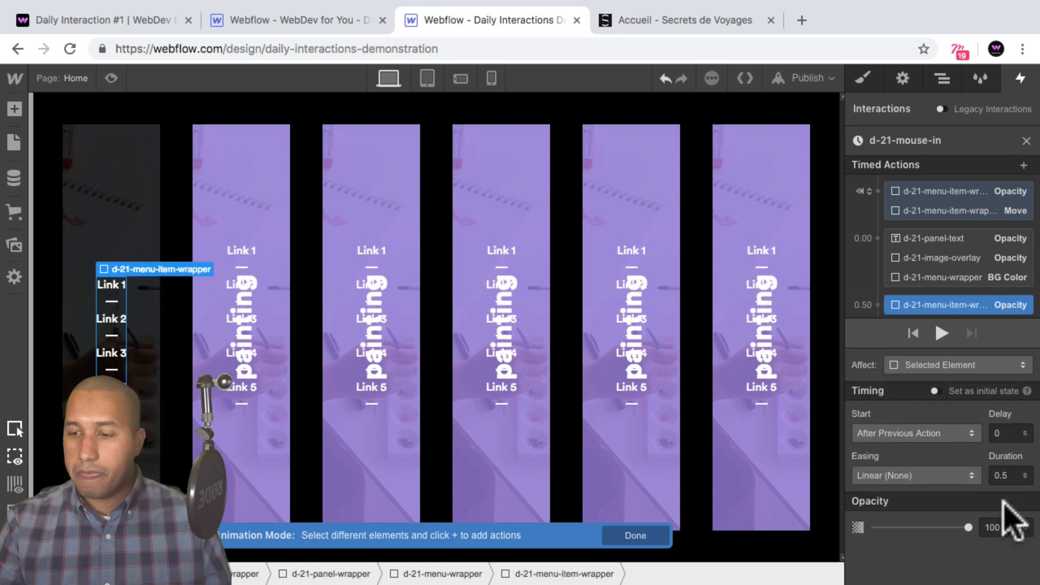
Set the new d-21-menu-item-wrapper Opacity action to Ease easing, starting together with the BG Color action.
click(924, 476)
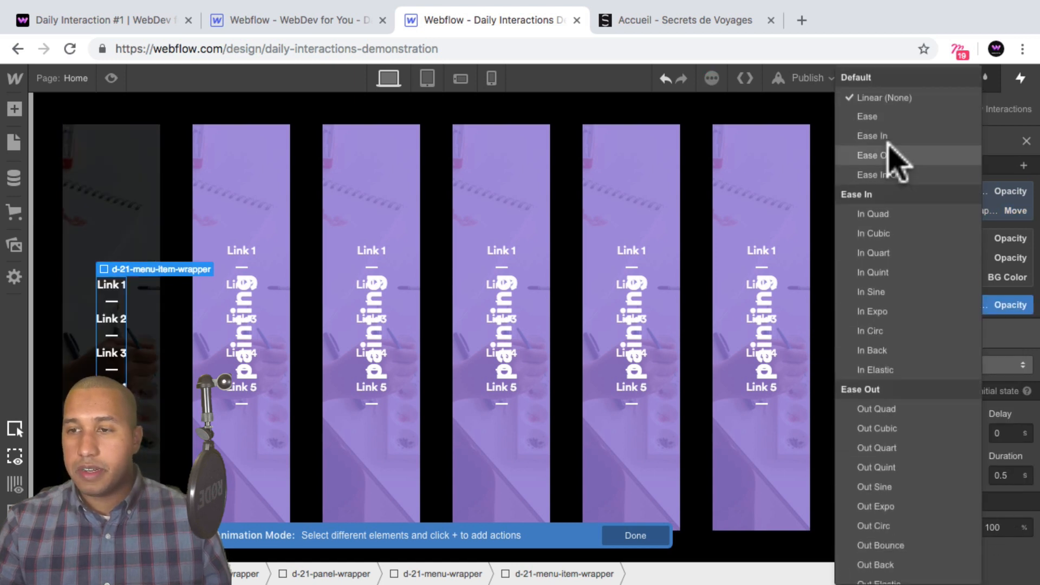
click(883, 117)
drag(942, 311, 937, 288)
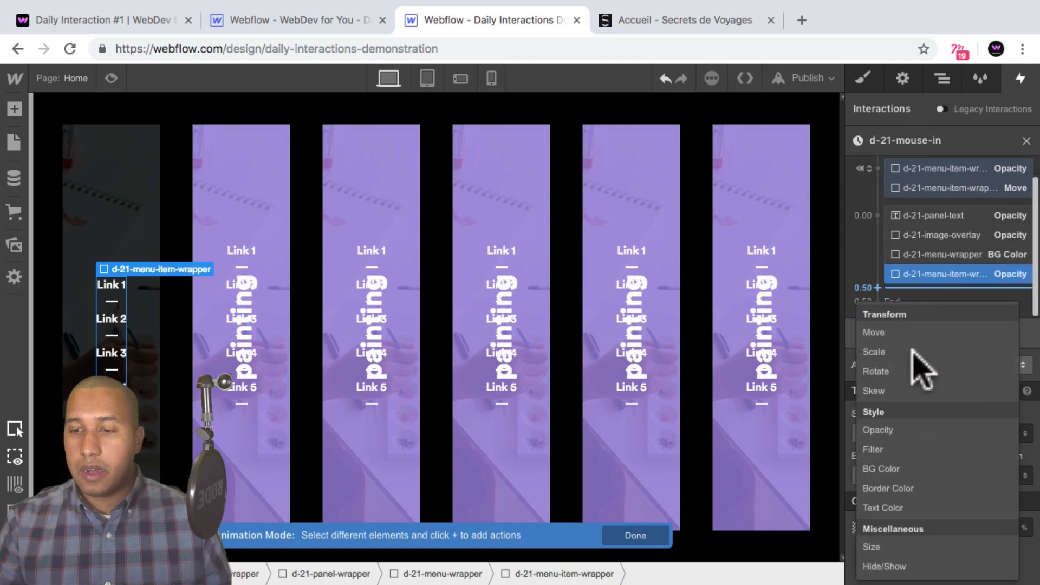
Add a Move action for d-21-menu-item-wrapper after its Opacity action, with a Y offset of 0%.
click(918, 335)
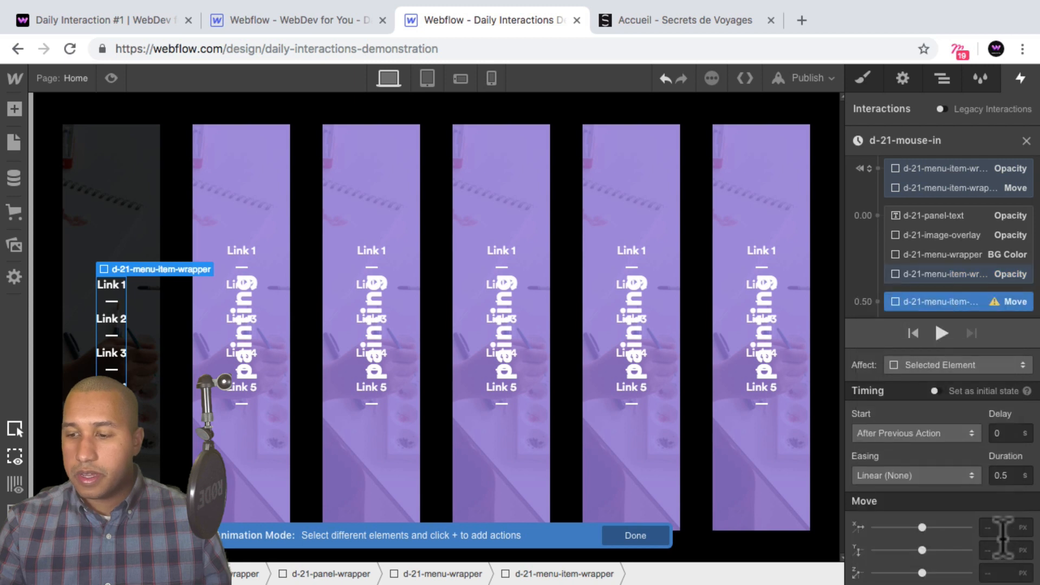
text(0%)
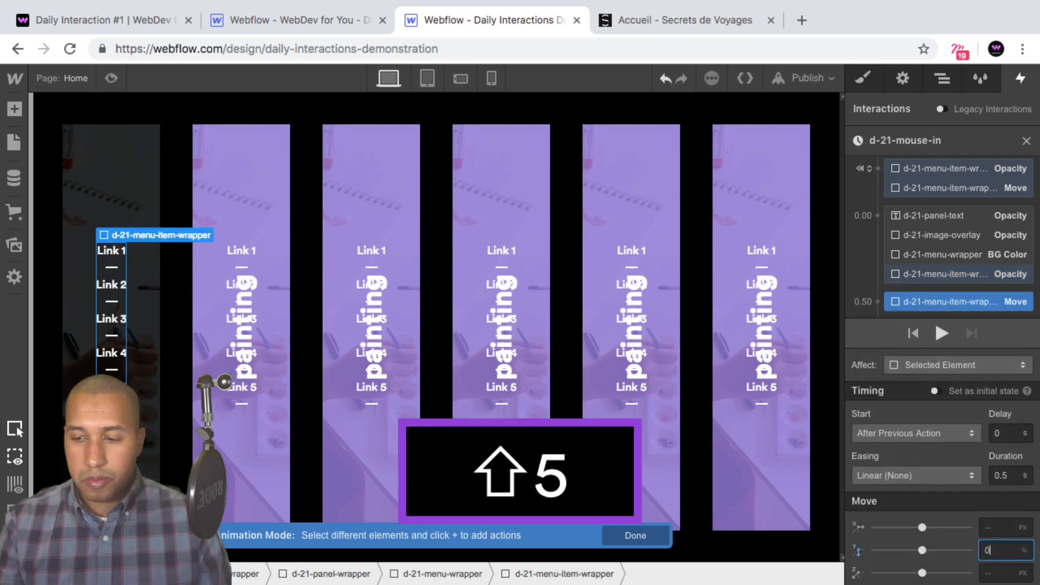
key(shift+Return)
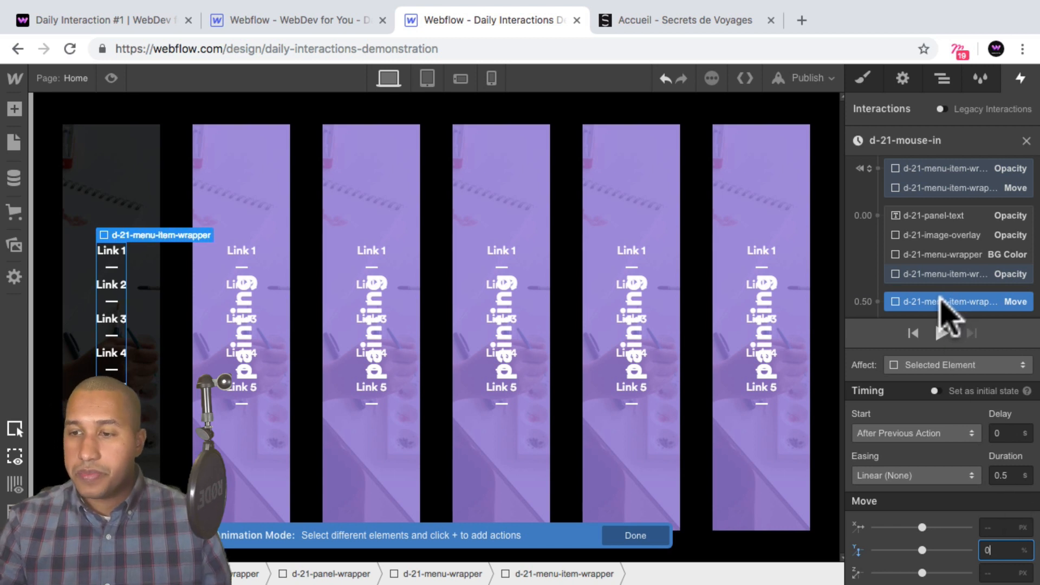
Start the new d-21-menu-item-wrapper Move action together with its Opacity action and give it Ease easing.
drag(947, 301, 964, 287)
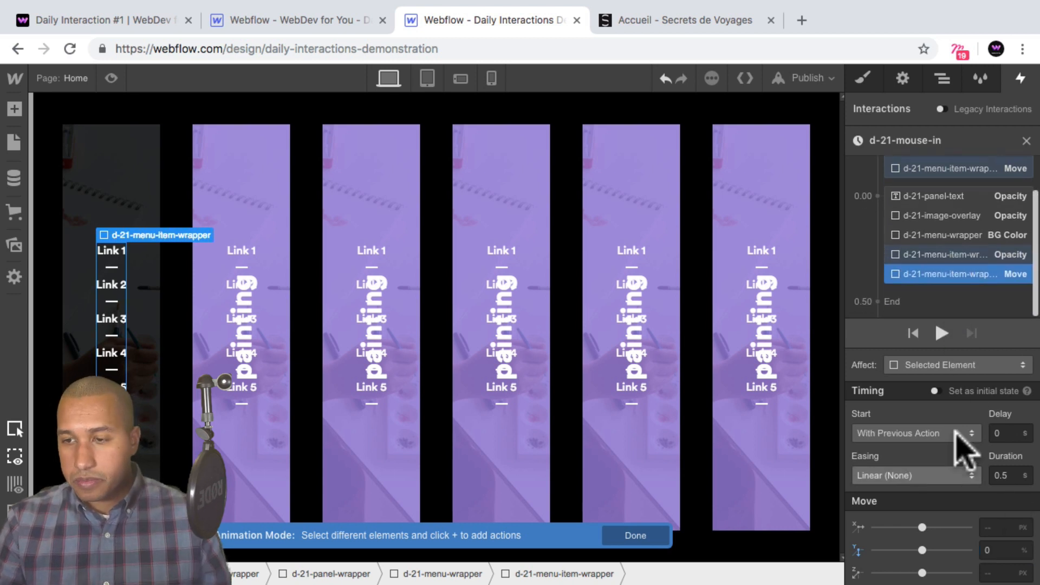
click(901, 476)
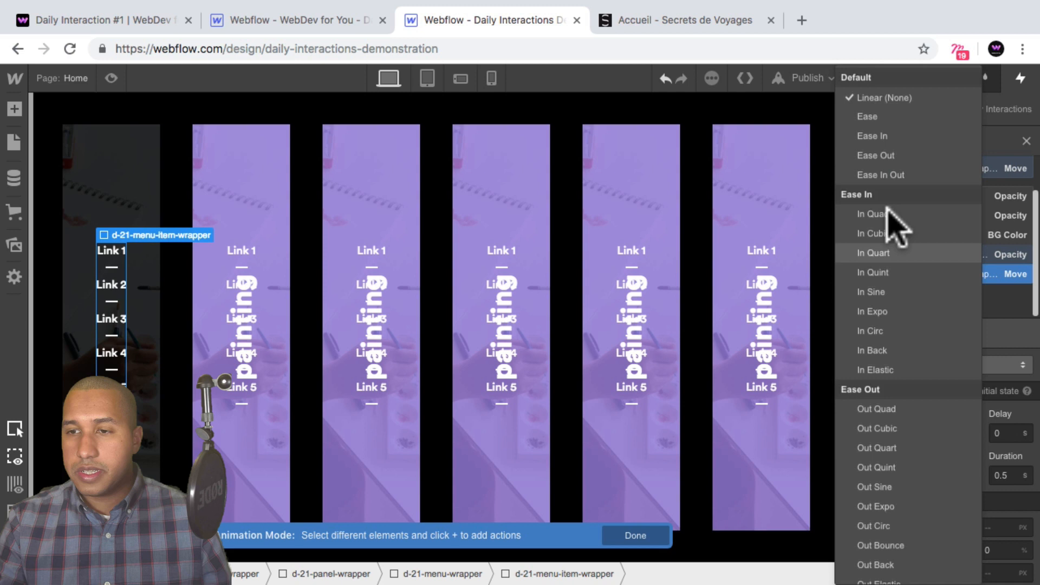
click(870, 115)
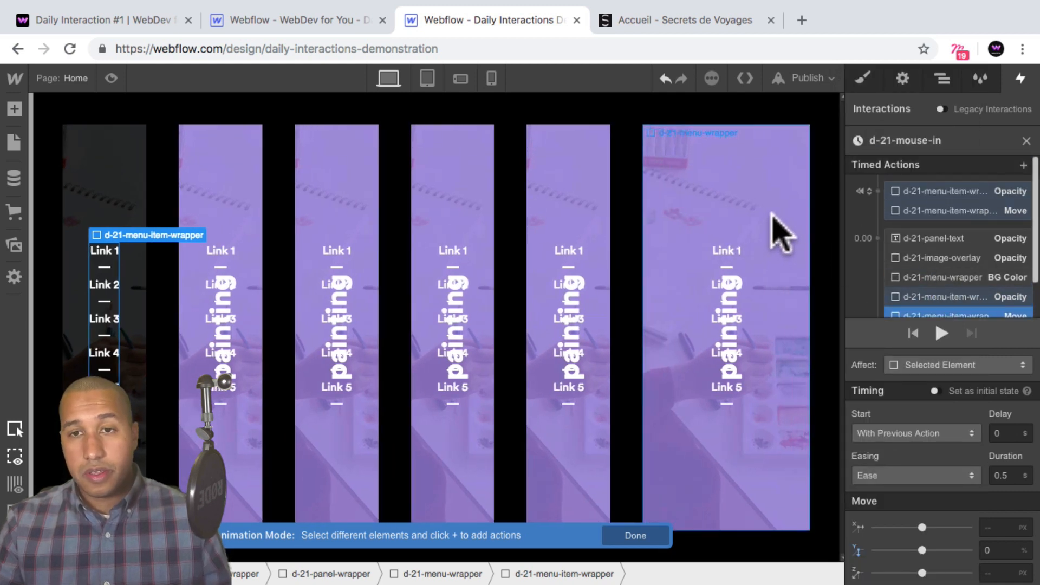
Preview the page to check how the hover animation behaves on the first panel and the other panels.
click(111, 78)
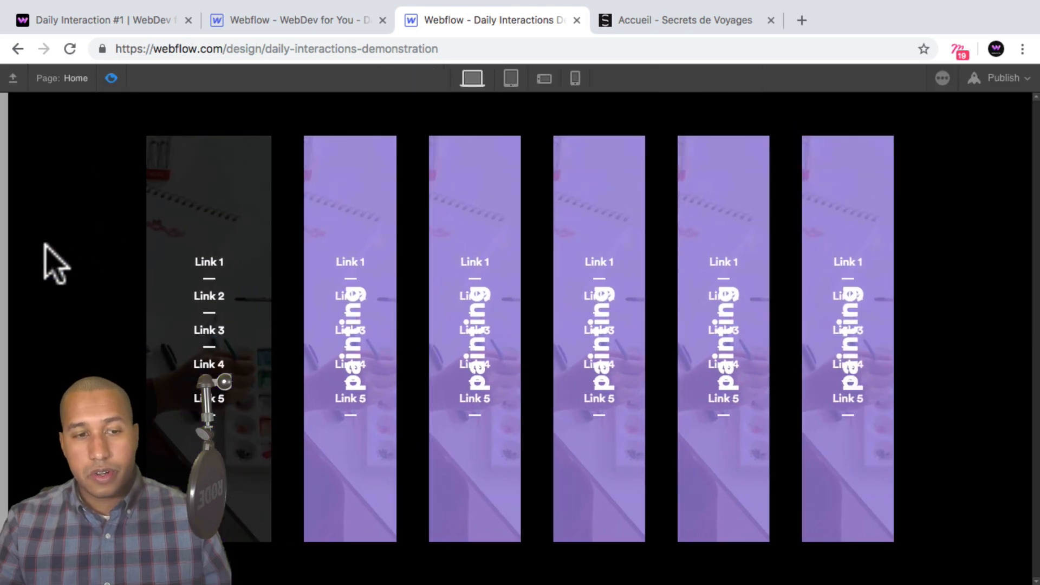
click(112, 79)
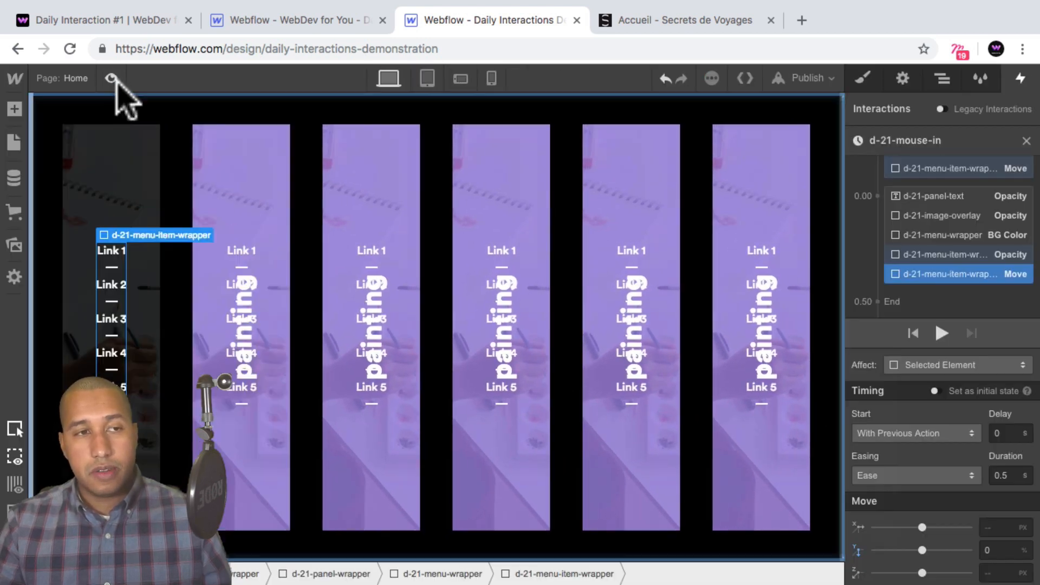
click(112, 79)
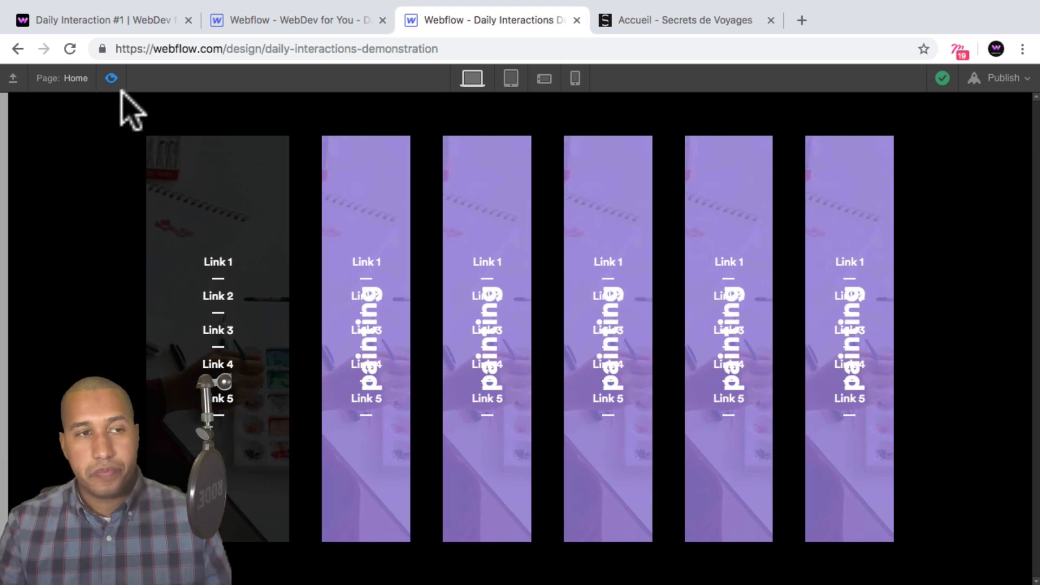
click(110, 76)
click(110, 76)
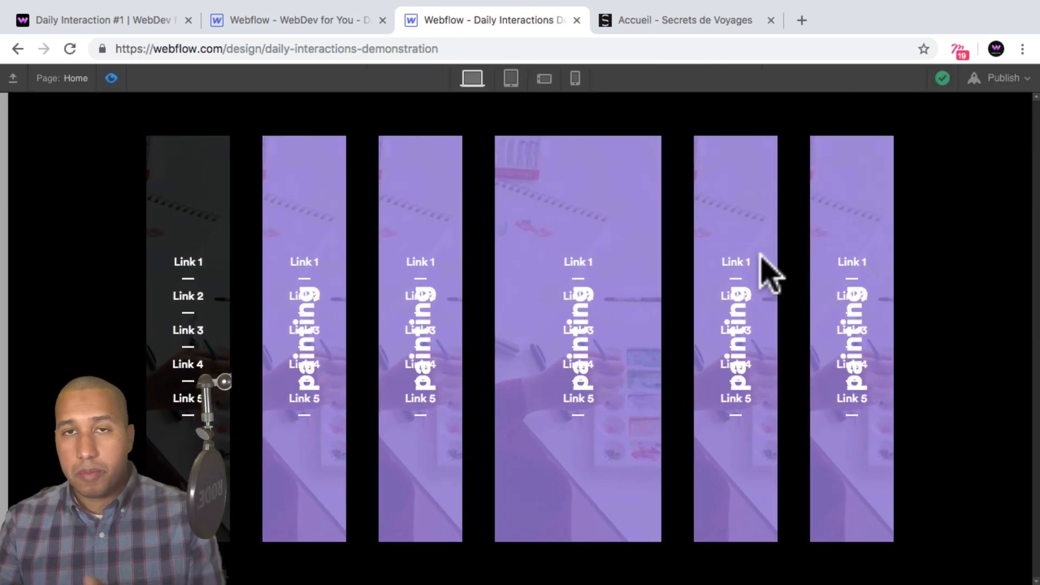
click(111, 78)
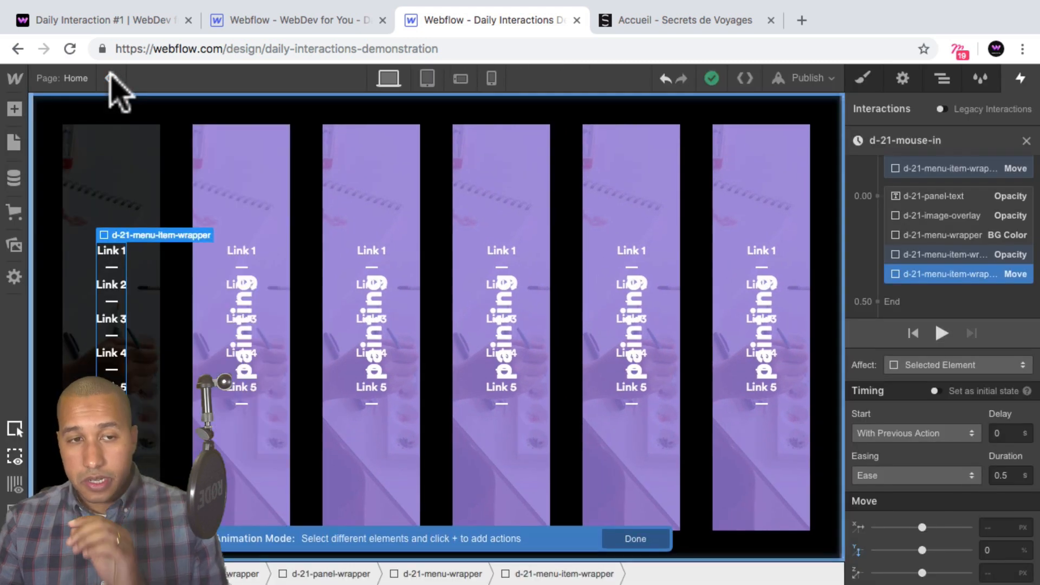
Make the d-21-panel-text Opacity action affect its class, limited to only children with this class, and view the panel's element hierarchy.
scroll(945, 214, up, 1)
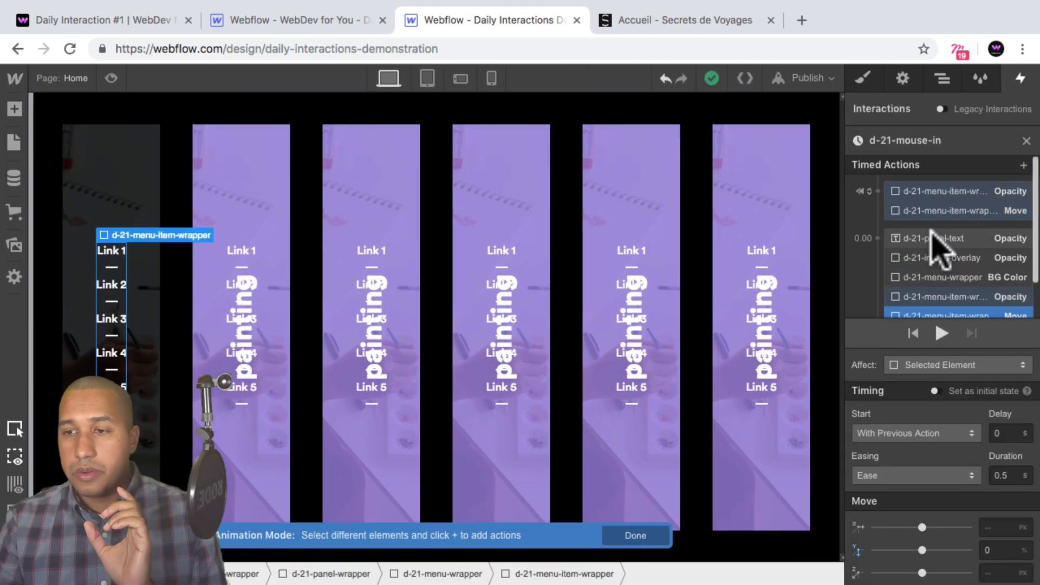
click(932, 239)
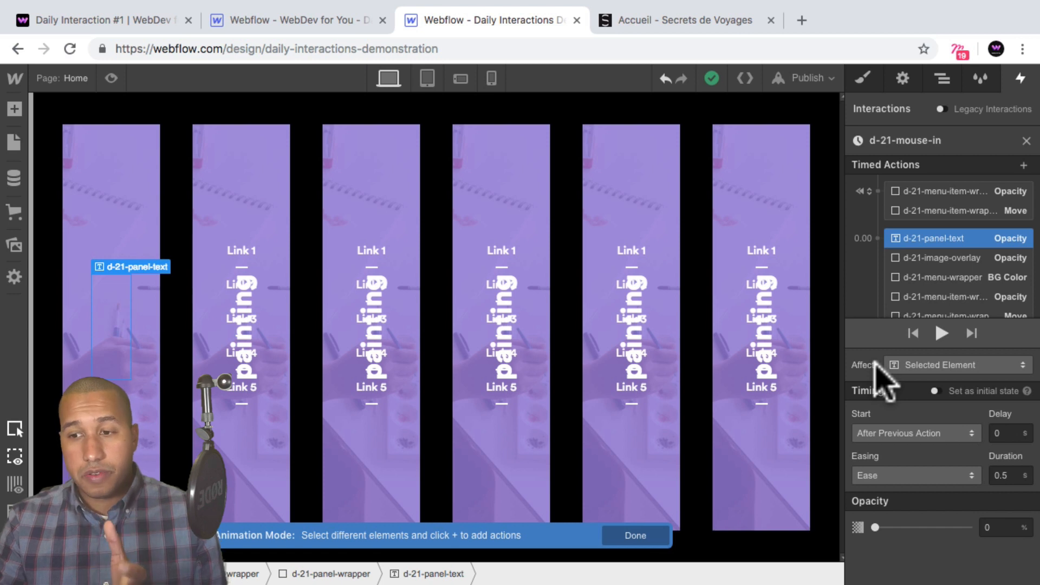
click(921, 365)
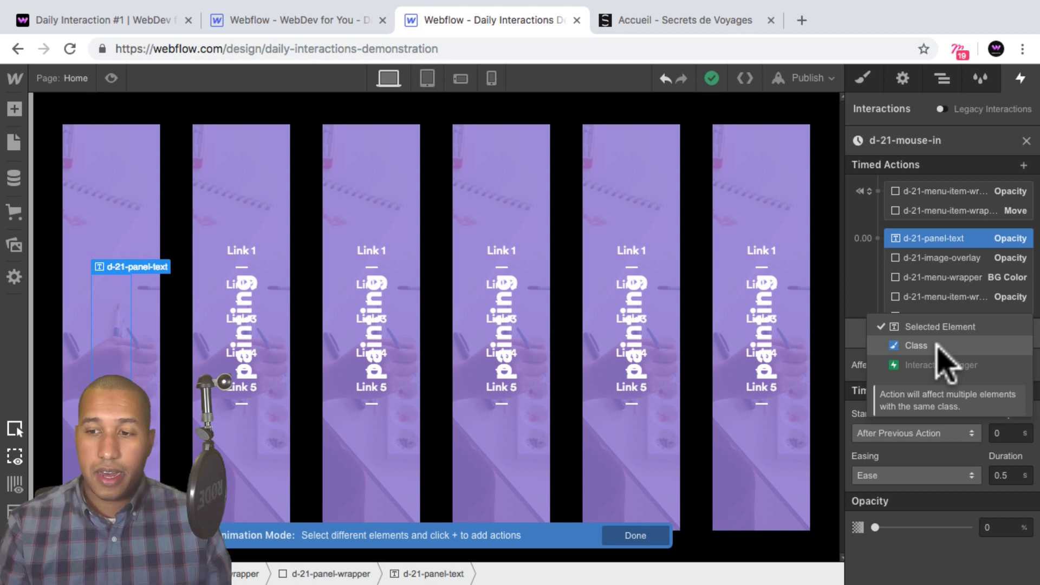
click(938, 346)
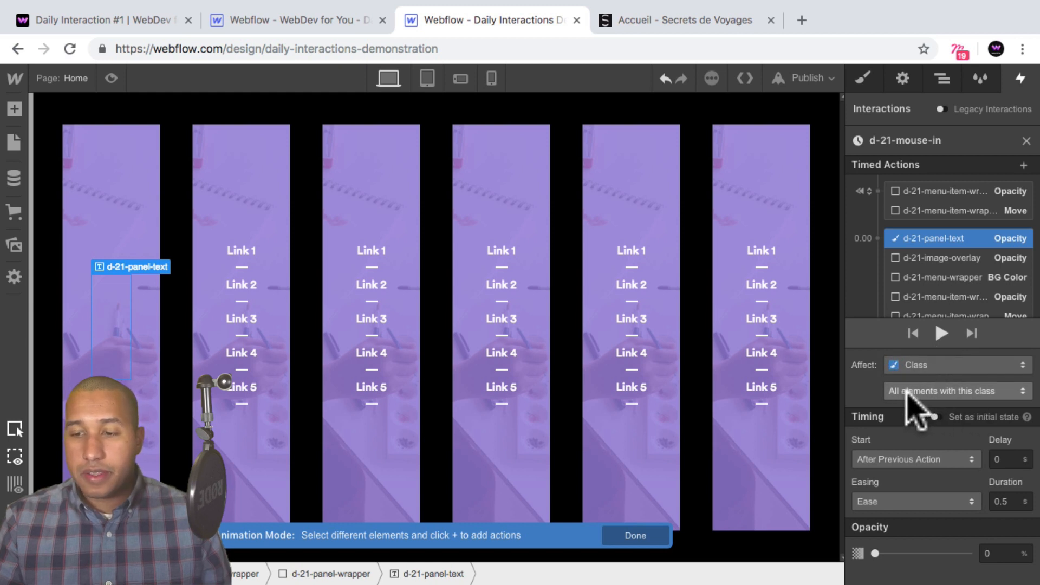
click(922, 387)
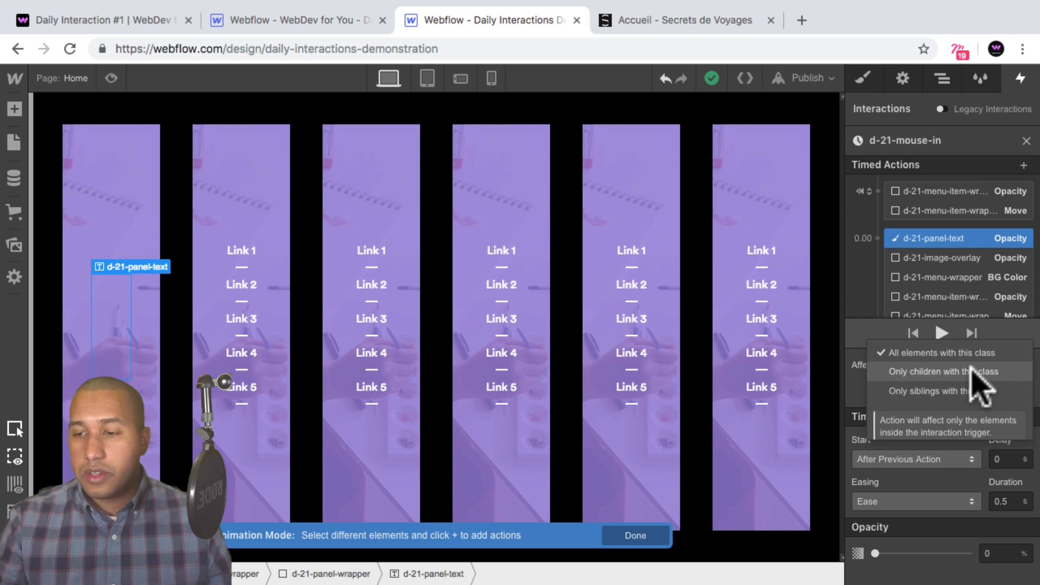
click(972, 371)
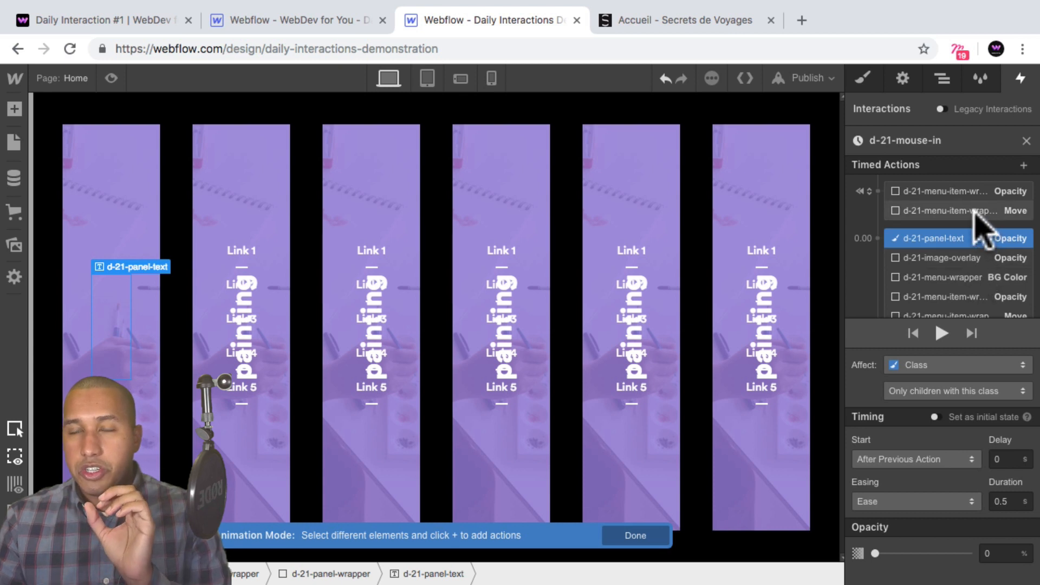
click(943, 78)
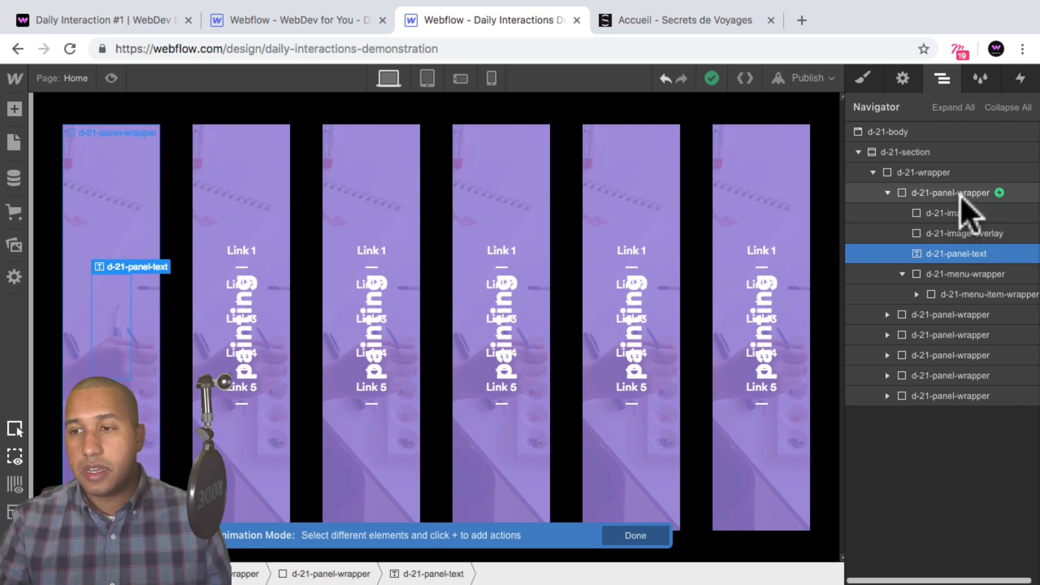
Make the initial-state d-21-menu-item-wrapper Opacity action affect its class, limited to only children with this class.
click(1022, 80)
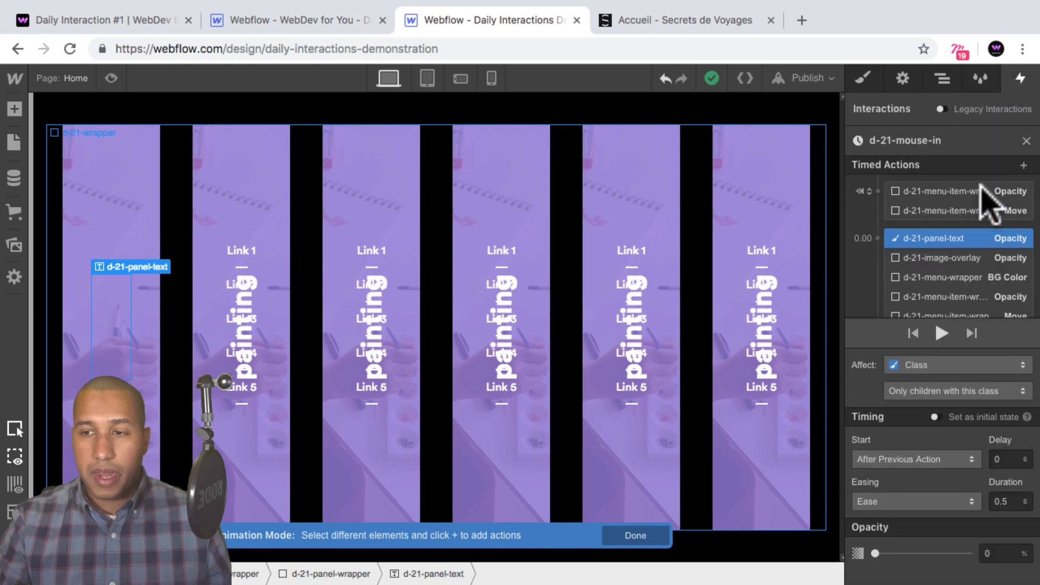
click(932, 191)
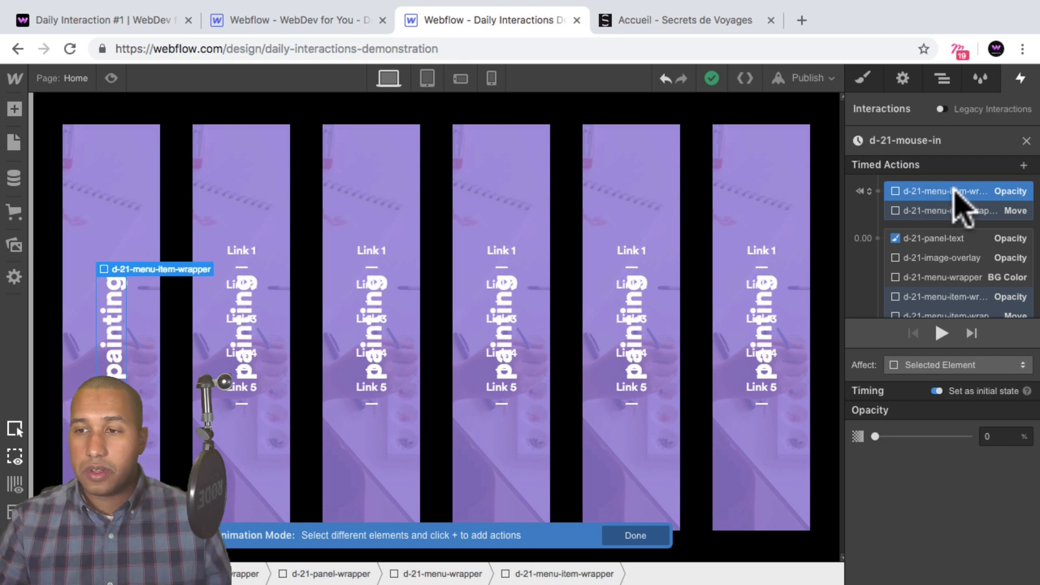
click(930, 366)
click(946, 342)
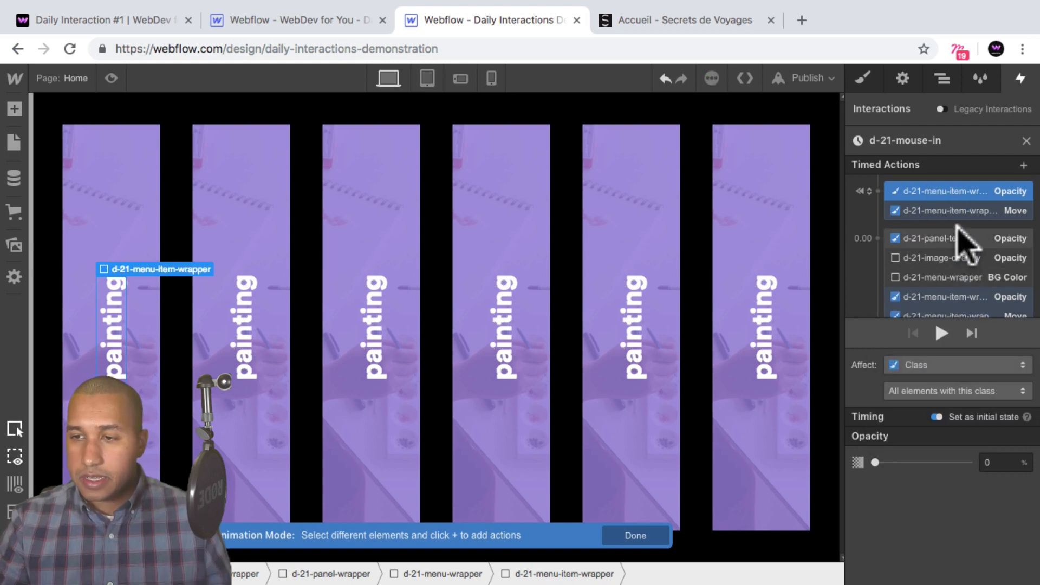
click(952, 395)
click(972, 371)
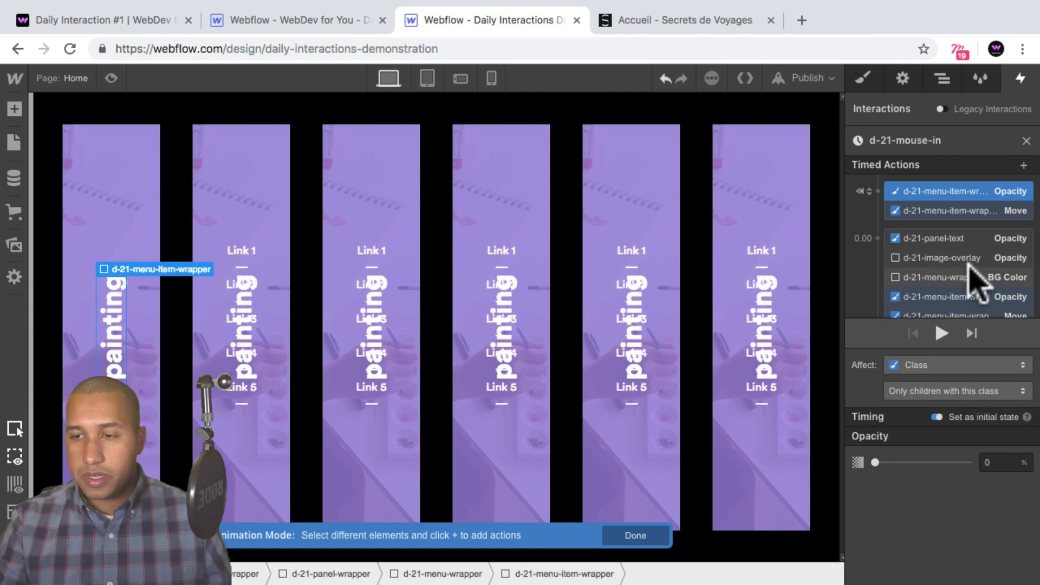
Make the d-21-image-overlay Opacity action affect its class, limited to only children with this class.
click(948, 259)
click(948, 365)
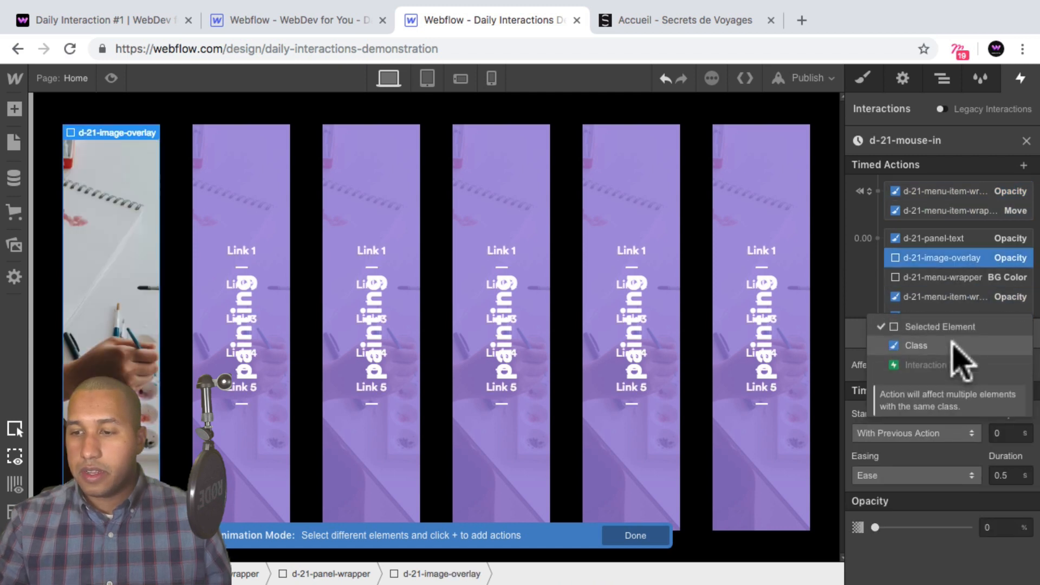
click(954, 346)
click(997, 391)
click(982, 371)
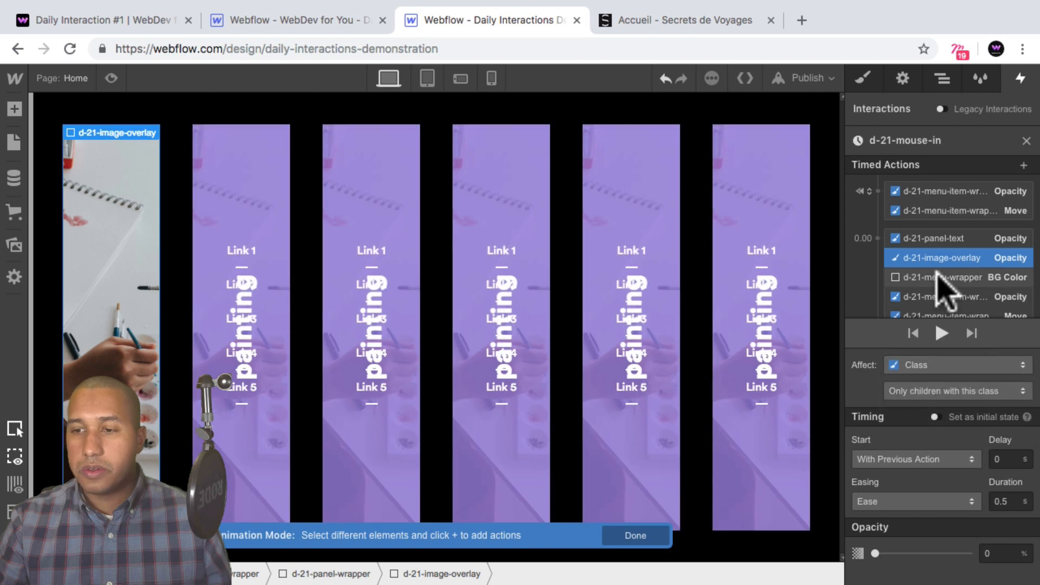
Make the d-21-menu-wrapper BG Color action affect its class, limited to only children with this class.
click(943, 277)
click(954, 365)
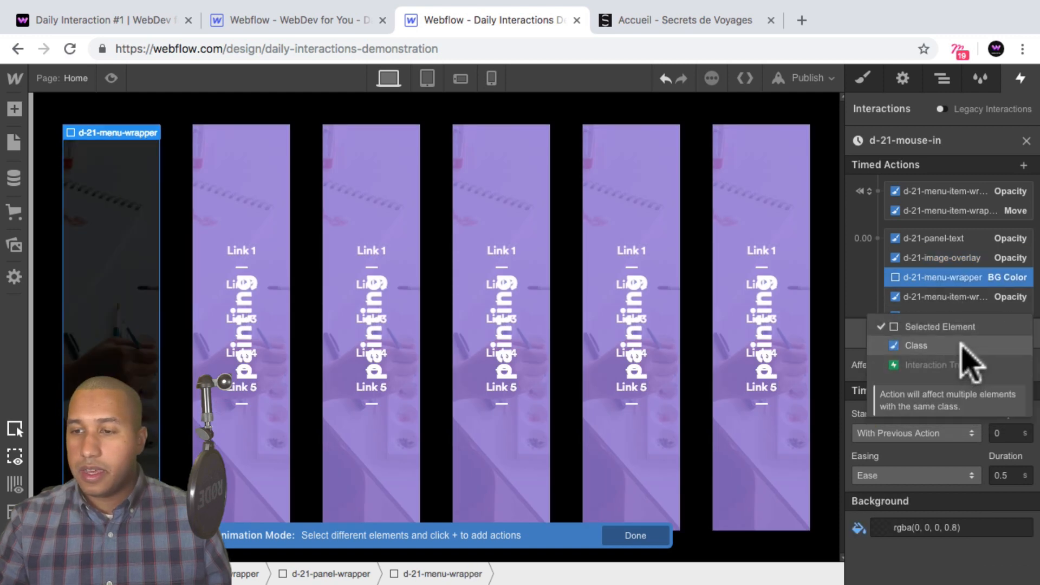
click(962, 350)
click(958, 391)
click(965, 370)
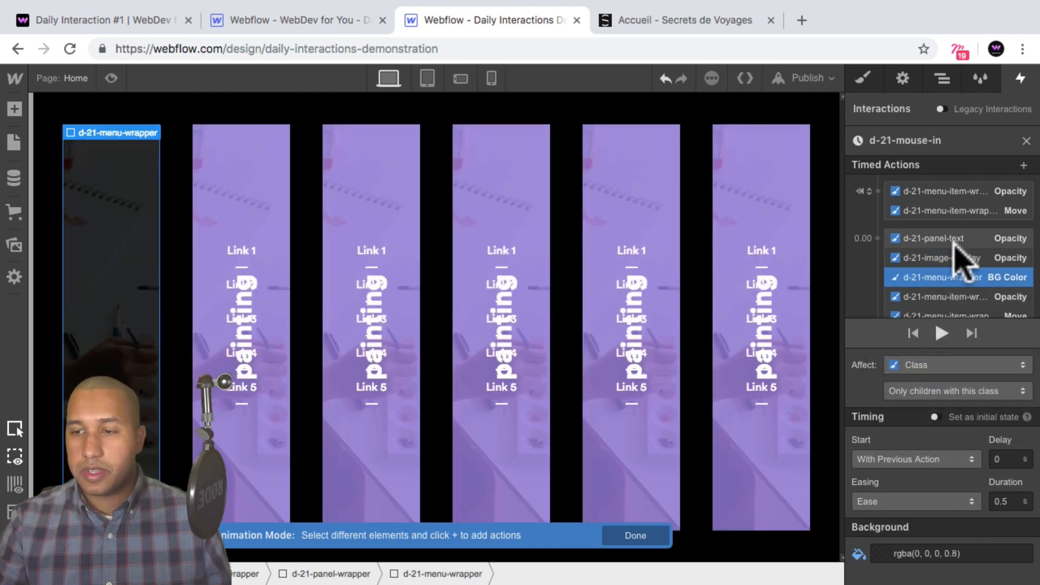
Review the class targeting across all d-21-mouse-in timed actions and preview the hover animation on the page.
scroll(959, 260, down, 1)
scroll(959, 293, up, 2)
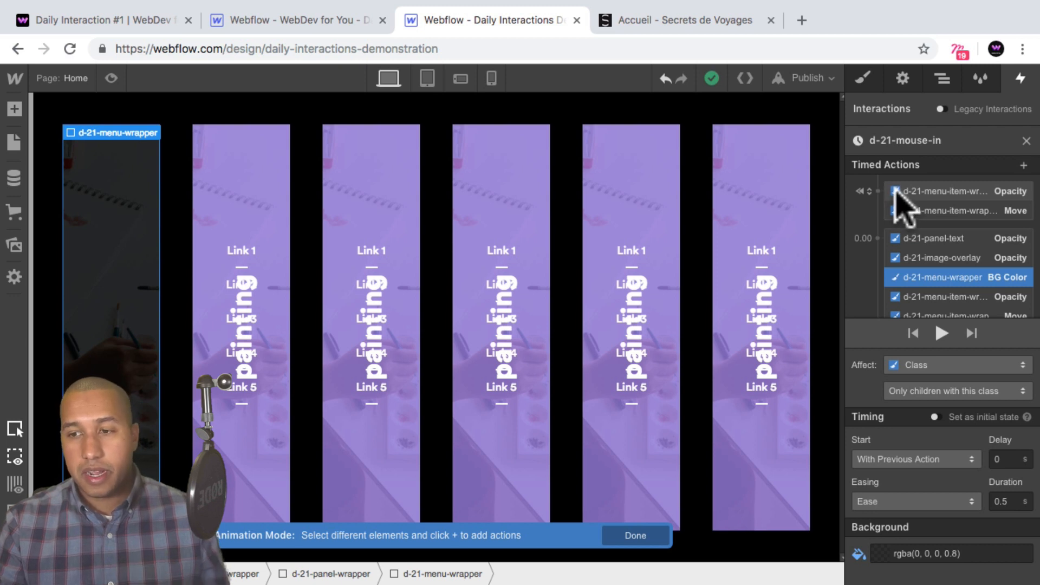
scroll(917, 214, down, 2)
scroll(922, 244, up, 2)
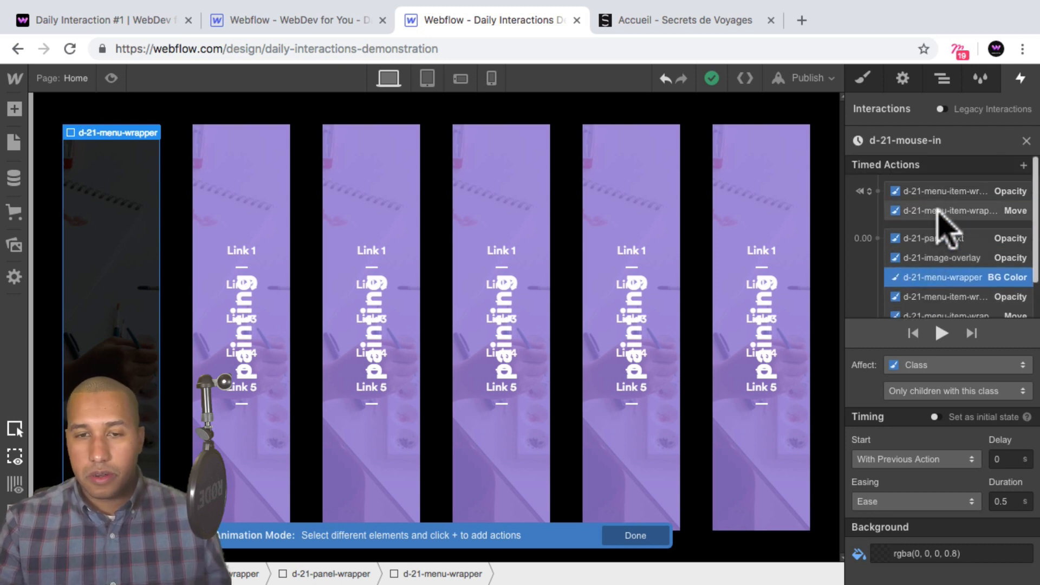
click(112, 78)
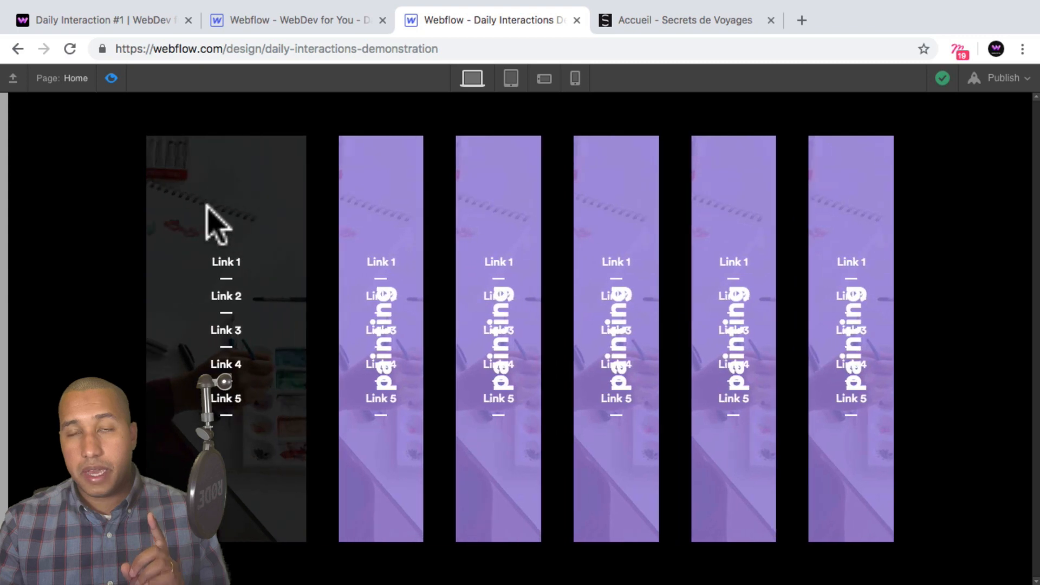
click(111, 78)
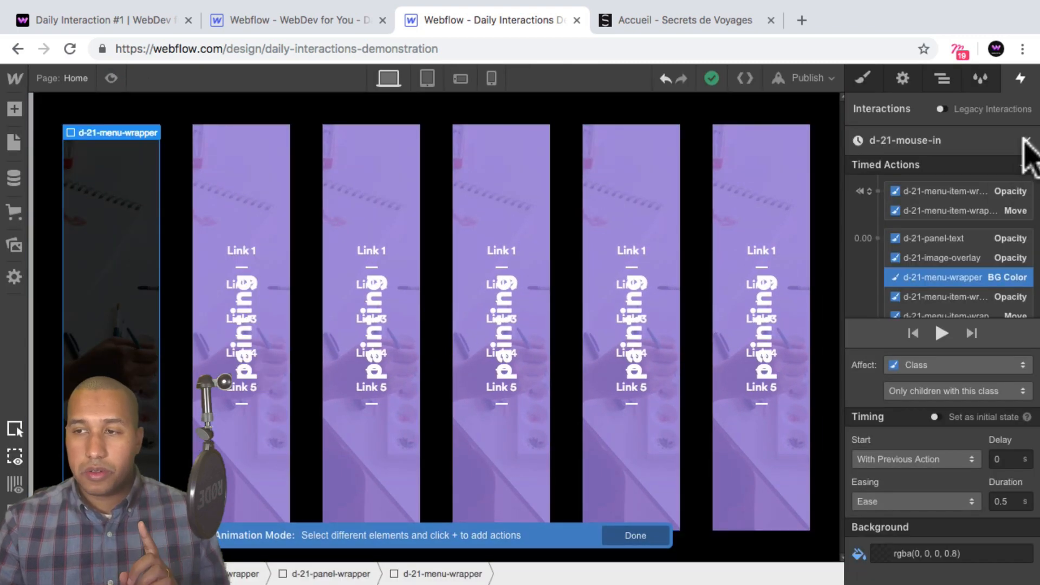
Make the Mouse Hover trigger apply to the d-21-panel-wrapper class, then check the panels in the element hierarchy and page preview.
click(1025, 141)
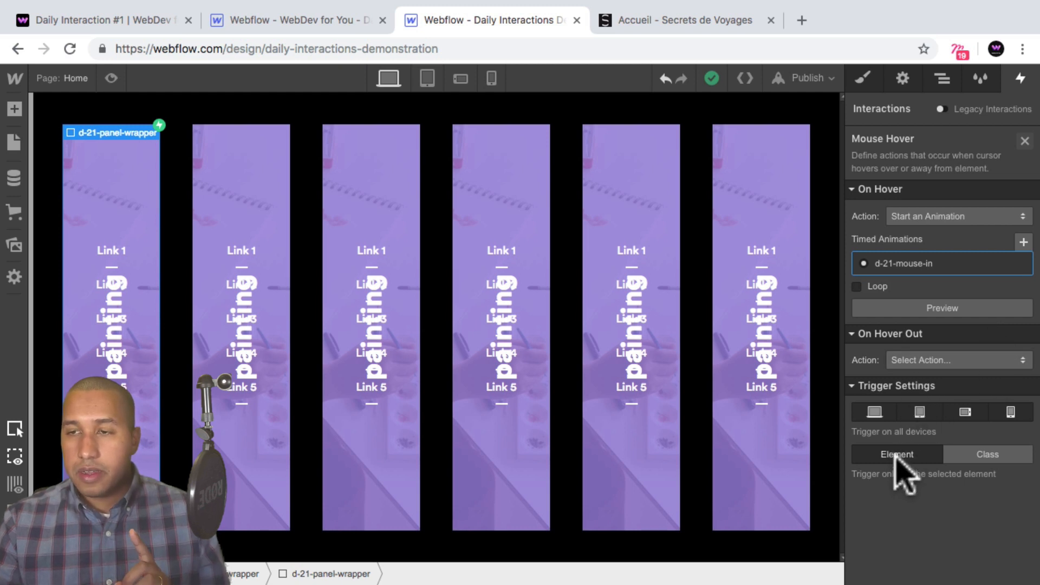
click(943, 79)
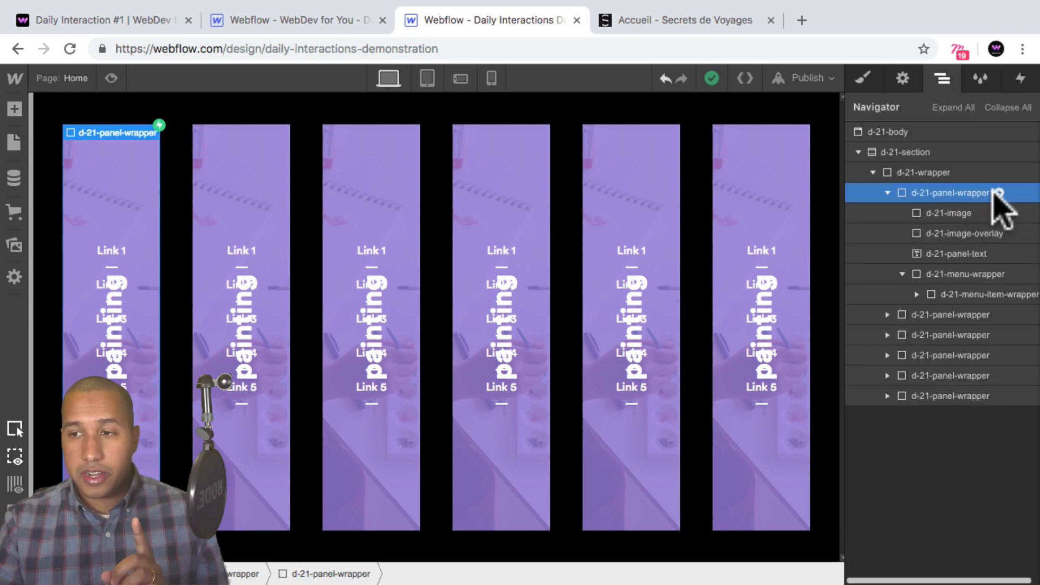
click(1020, 76)
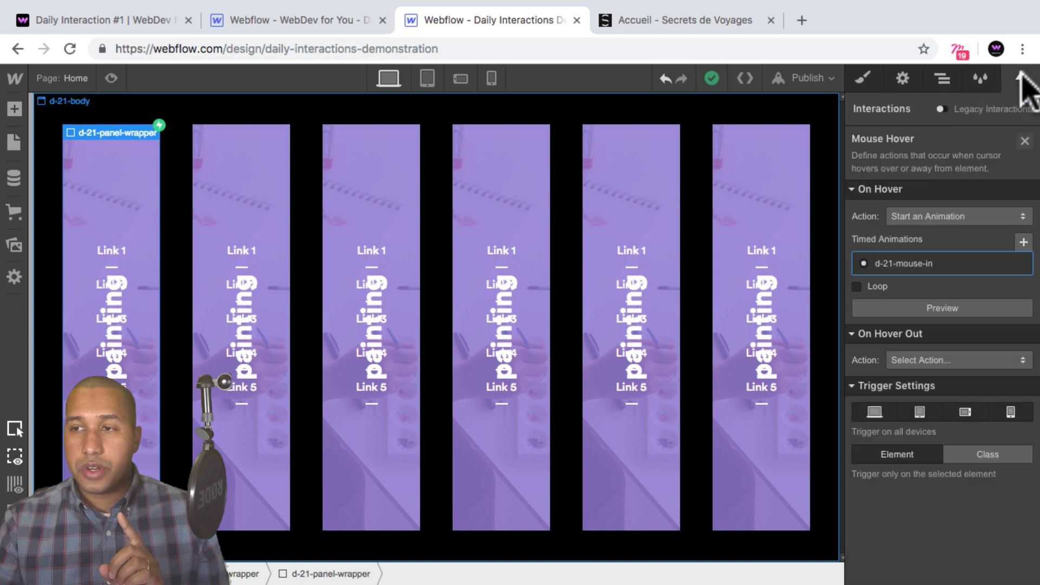
click(982, 453)
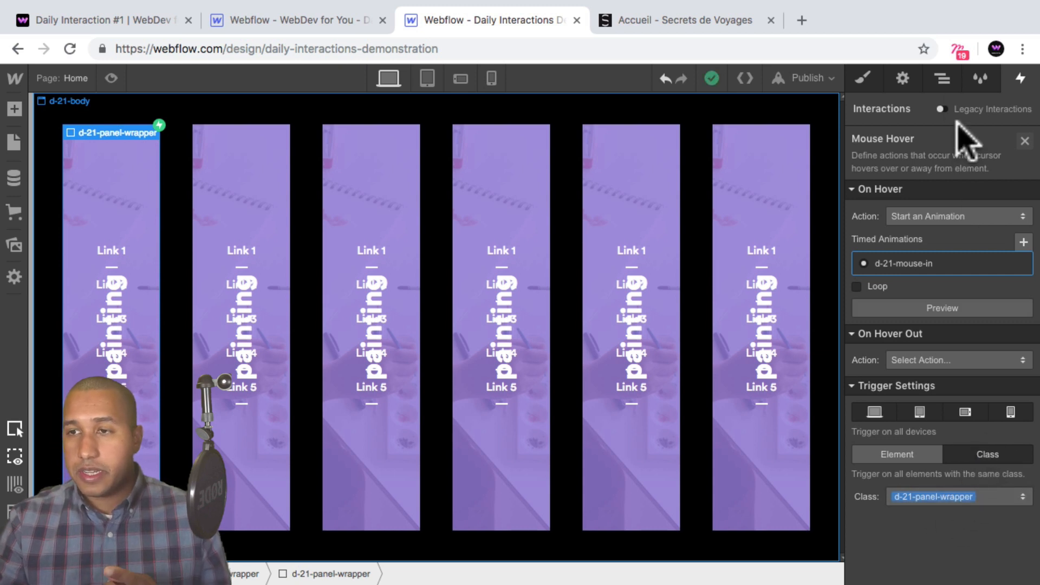
click(943, 79)
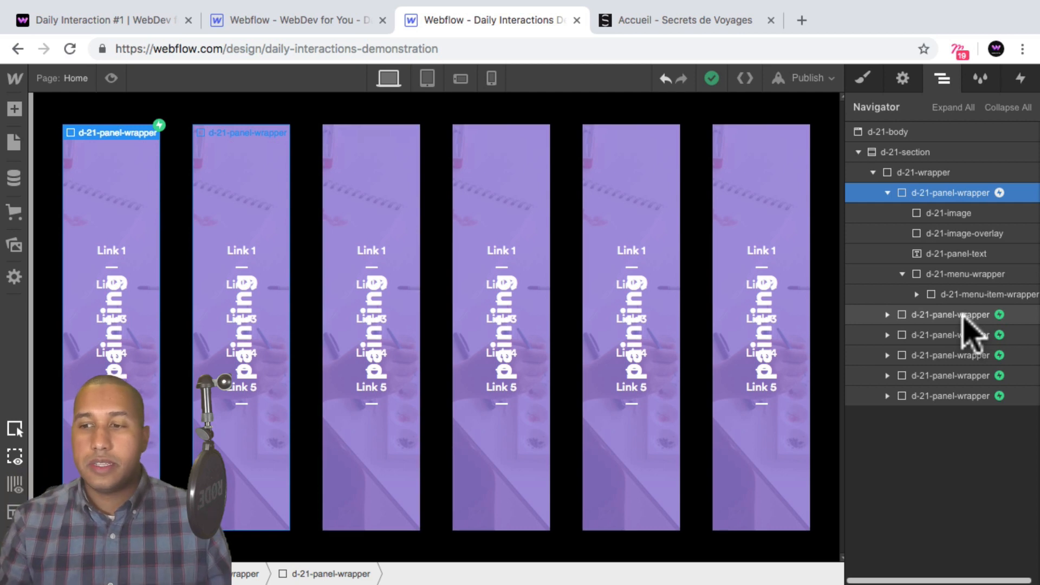
click(111, 78)
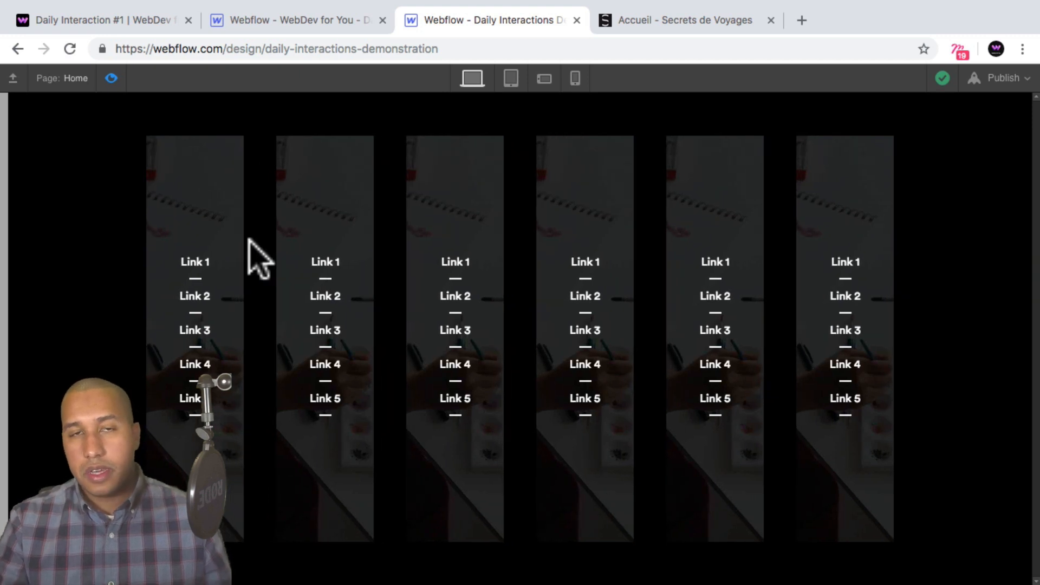
click(111, 79)
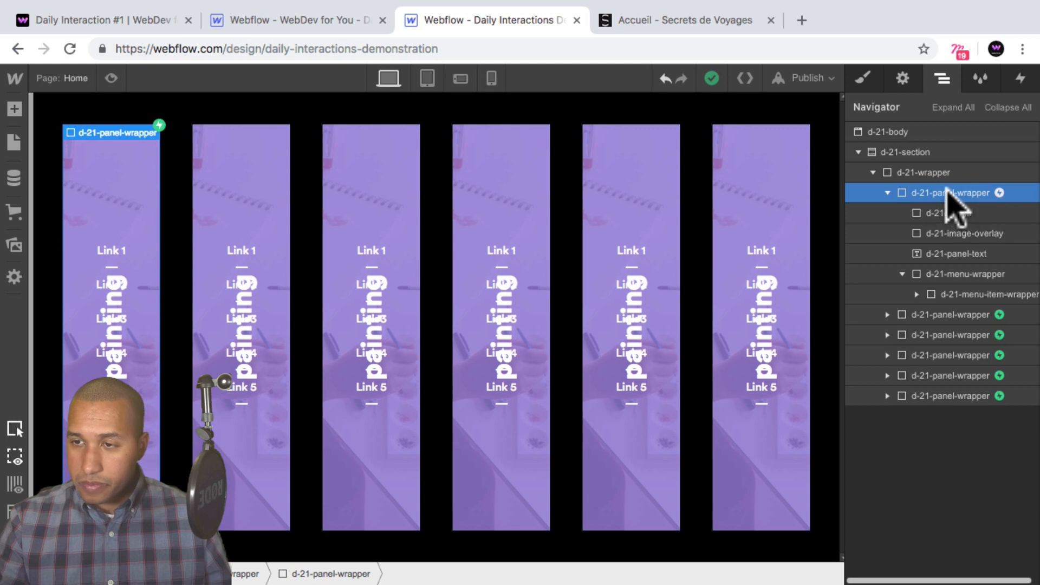
Set the On Hover Out action to Start an Animation, using a duplicate of d-21-mouse-in.
click(1020, 77)
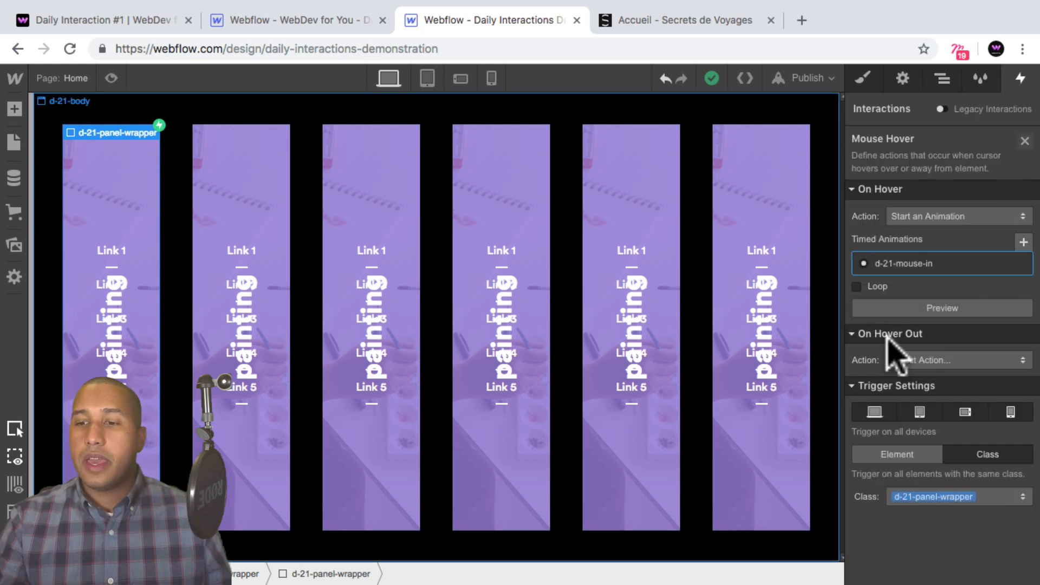
click(926, 361)
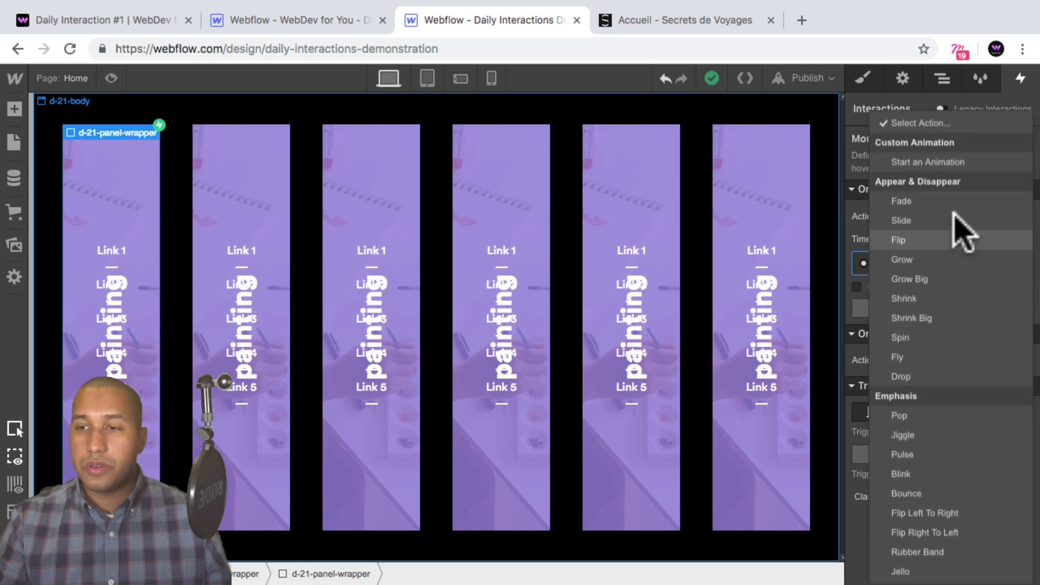
click(928, 162)
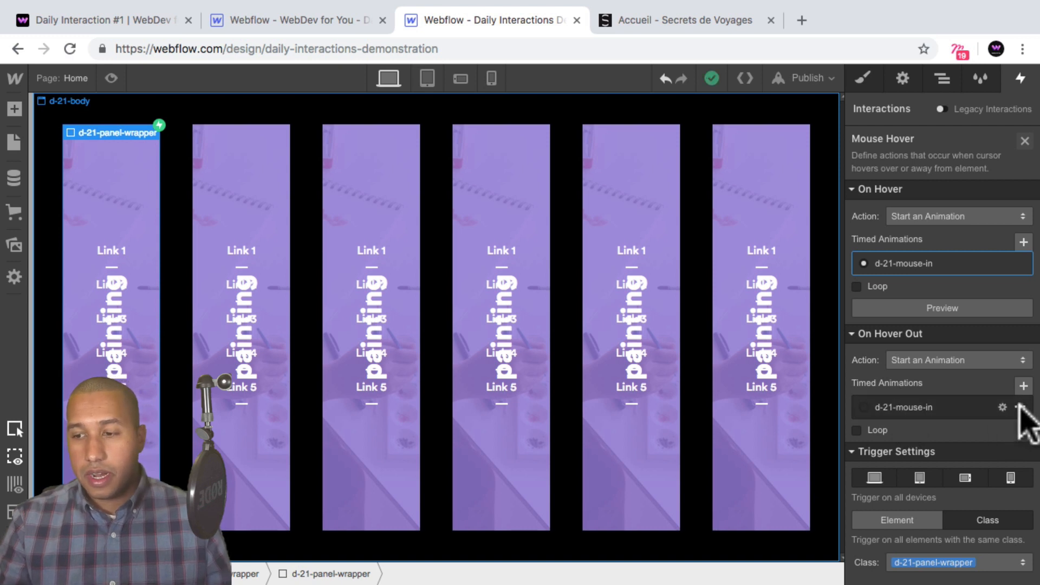
click(1020, 408)
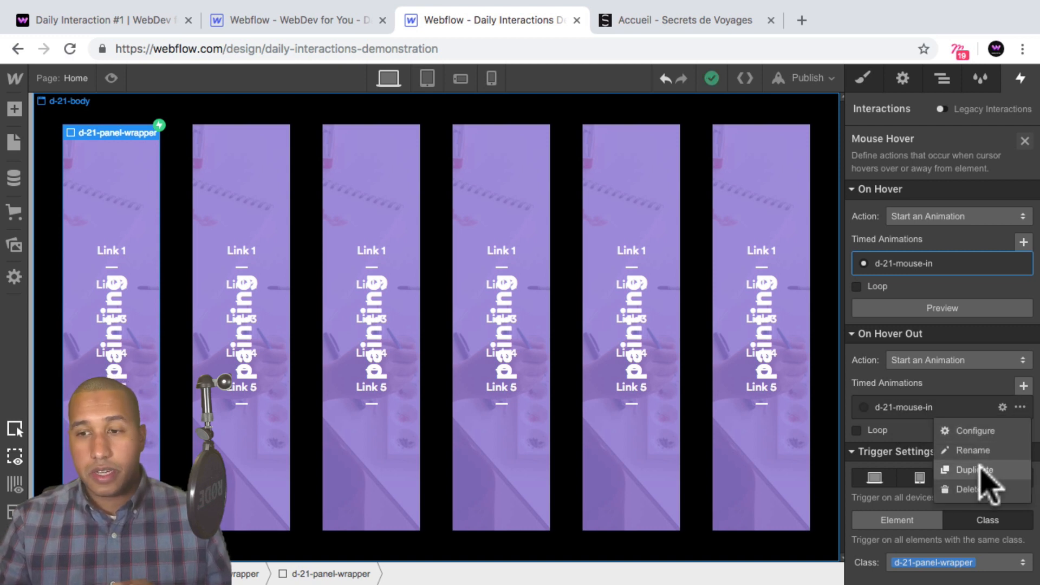
click(975, 470)
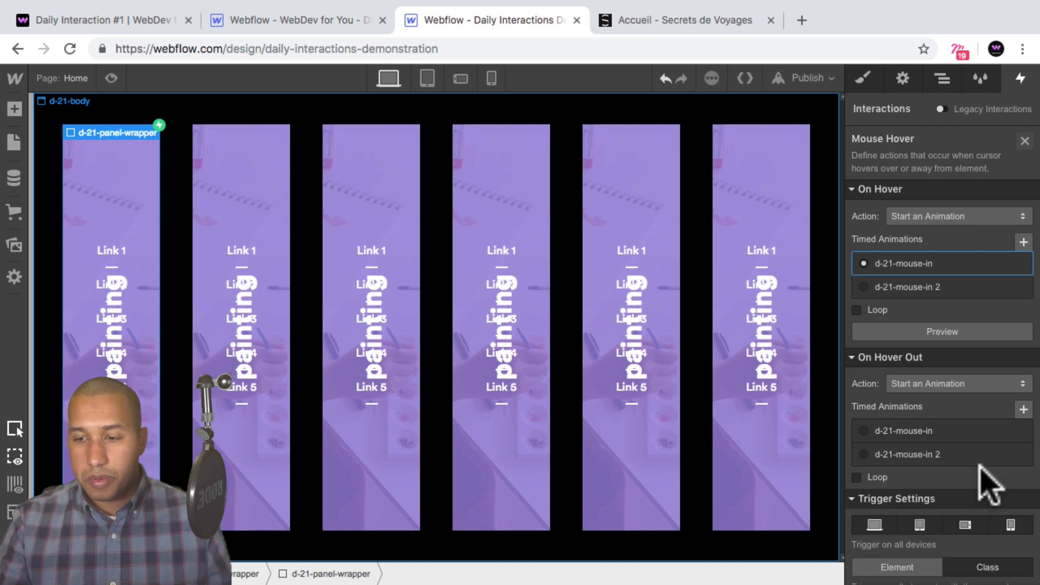
click(864, 456)
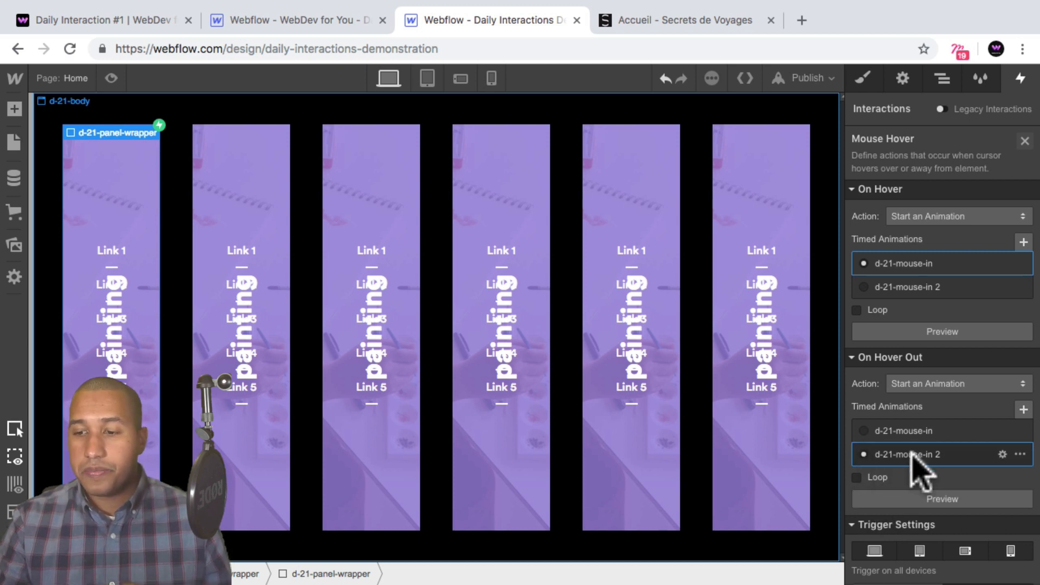
Rename the duplicated hover-out animation as d-21-mouse-out.
click(912, 455)
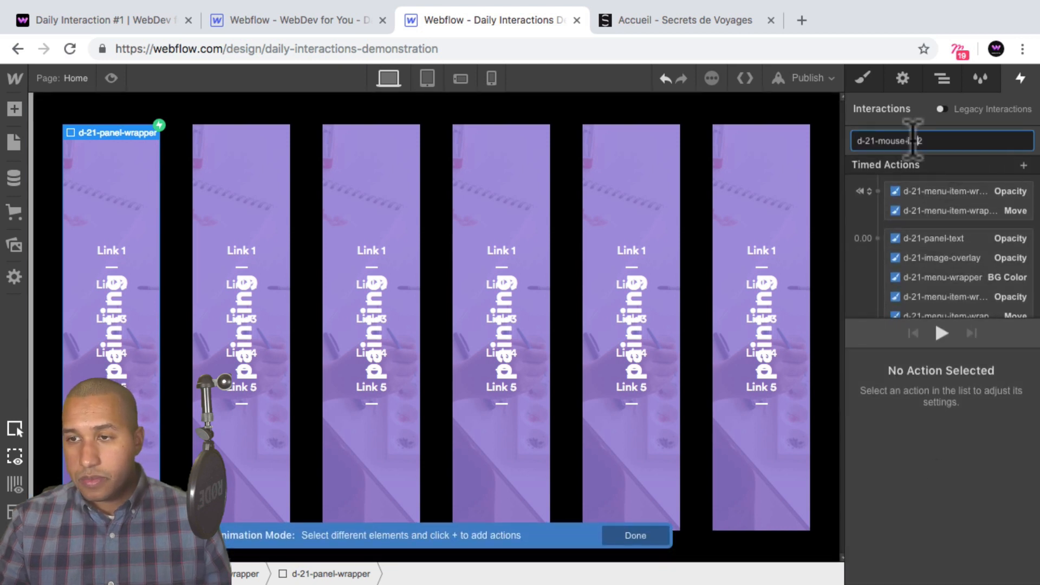
drag(909, 140, 957, 145)
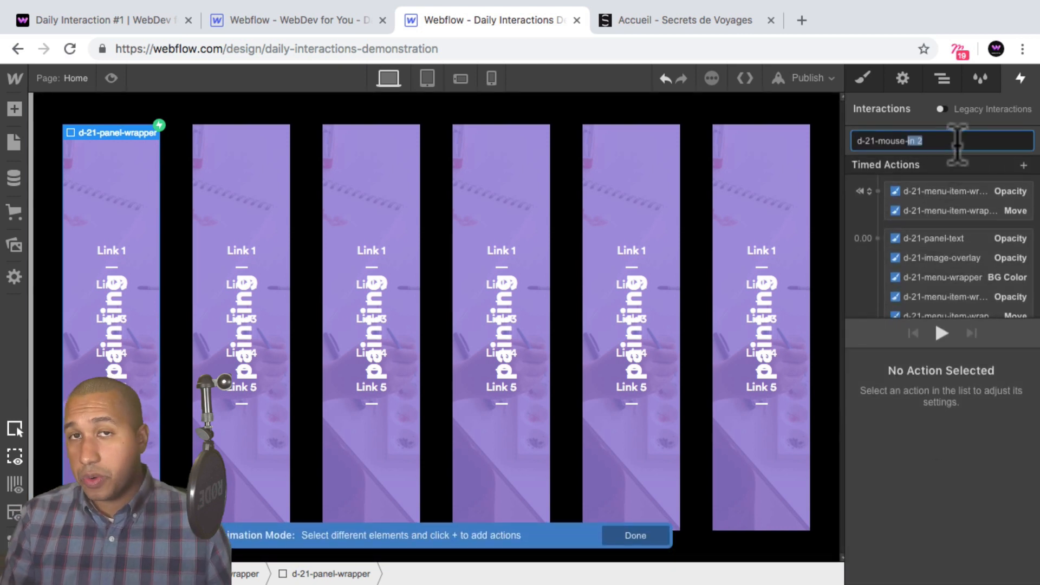
text(out)
key(Return)
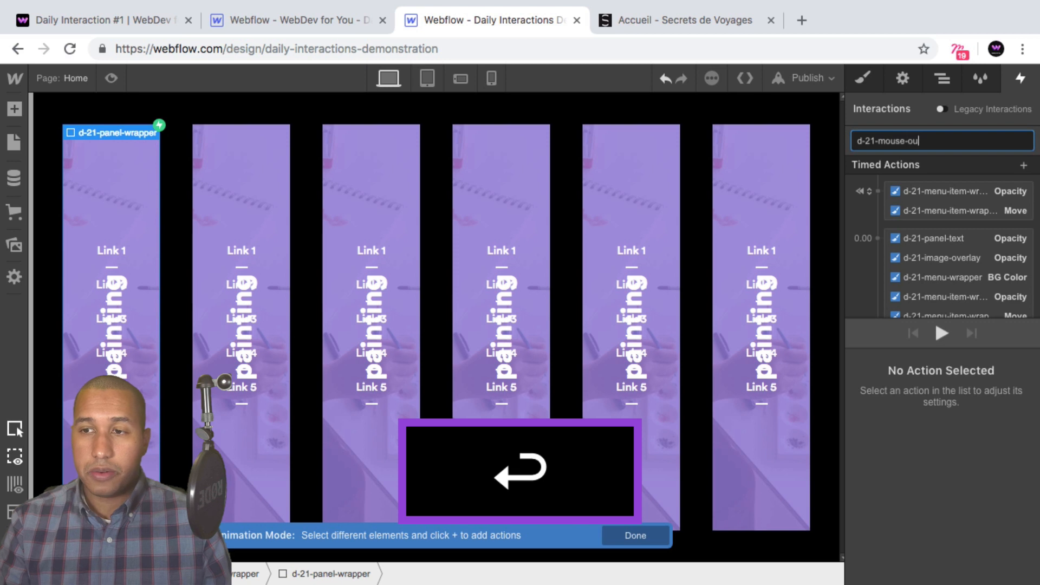
Delete the initial-state Opacity and Move actions of d-21-menu-item-wrapper from d-21-mouse-out.
click(970, 192)
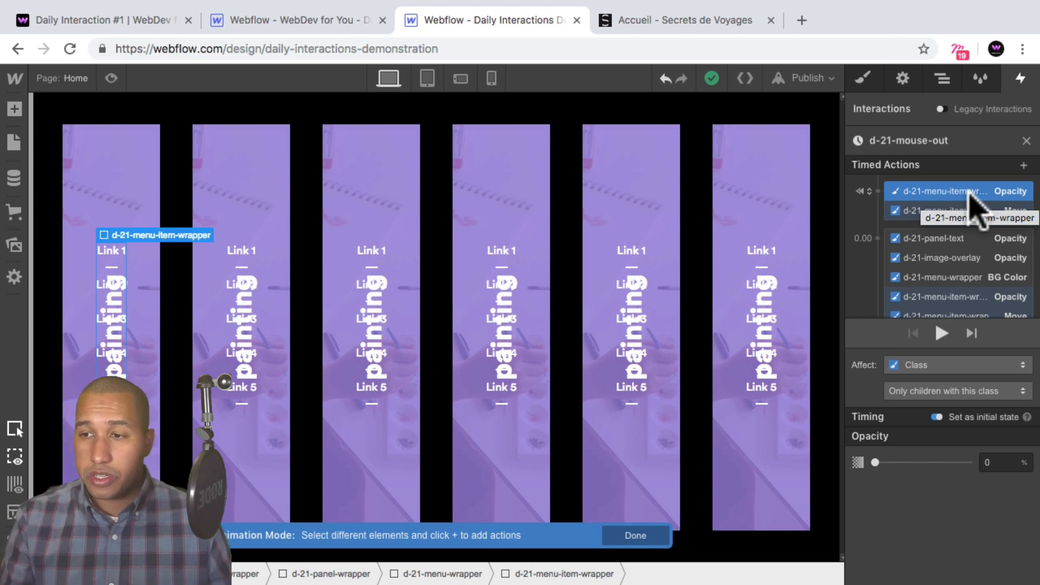
key(BackSpace)
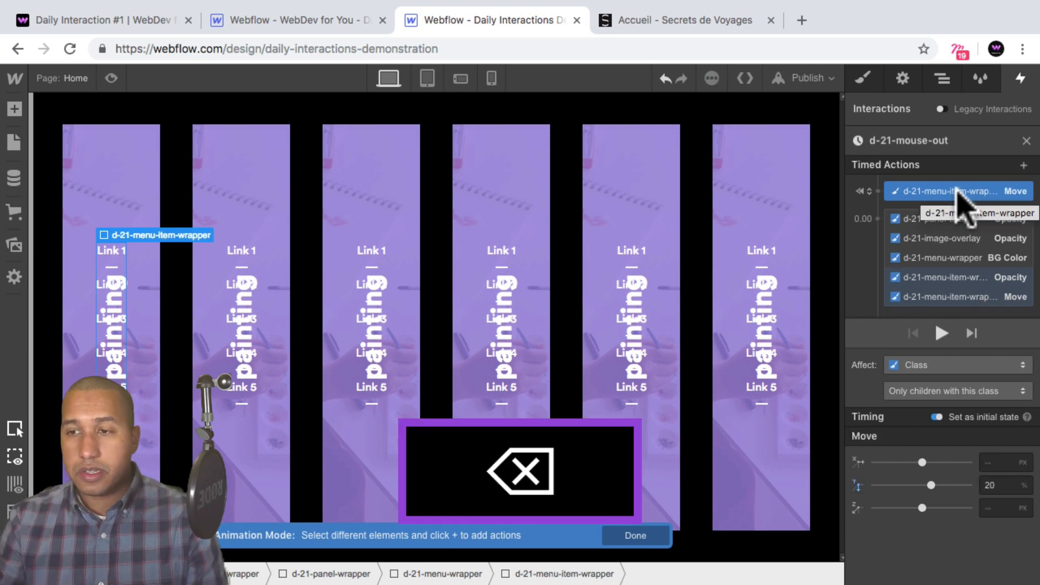
key(BackSpace)
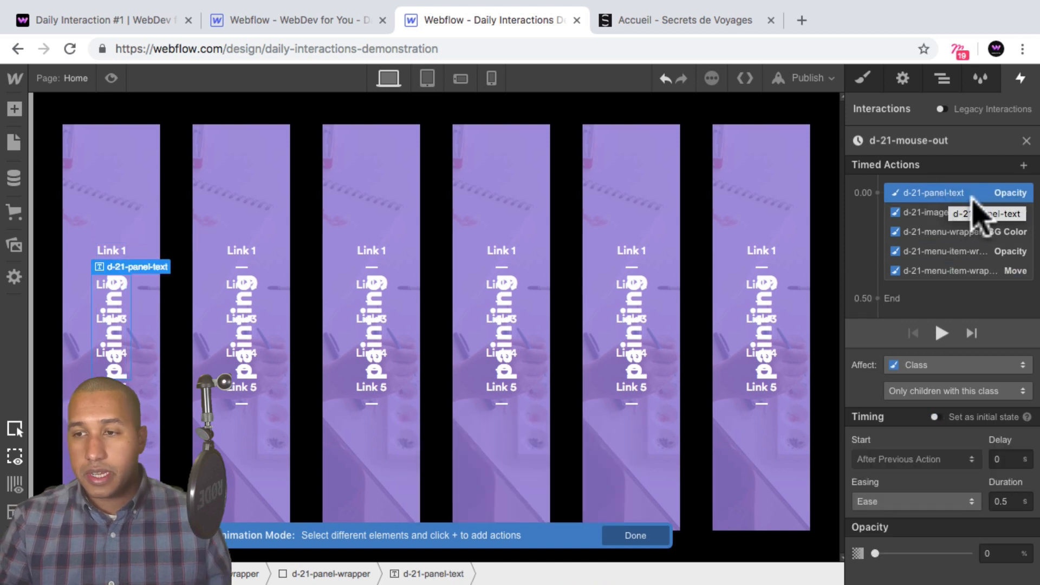
Set the d-21-panel-text Opacity action in d-21-mouse-out to 100%.
click(942, 213)
click(949, 194)
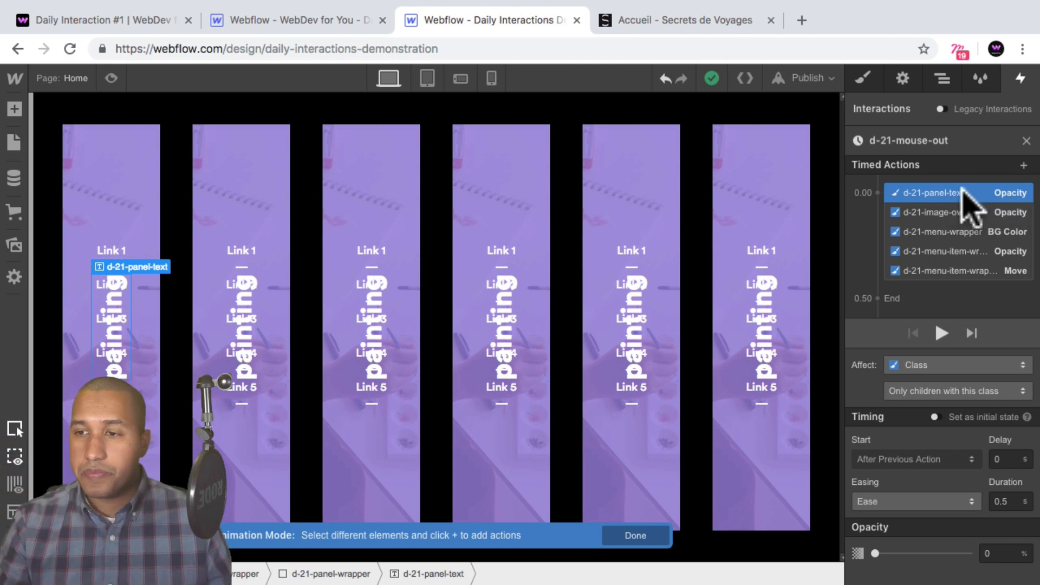
click(982, 554)
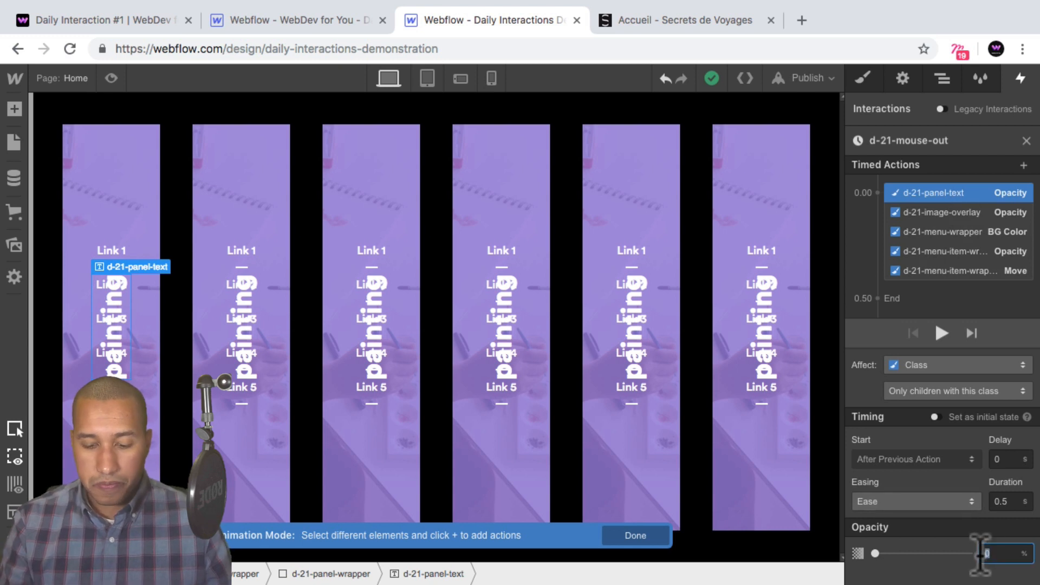
text(100)
key(Return)
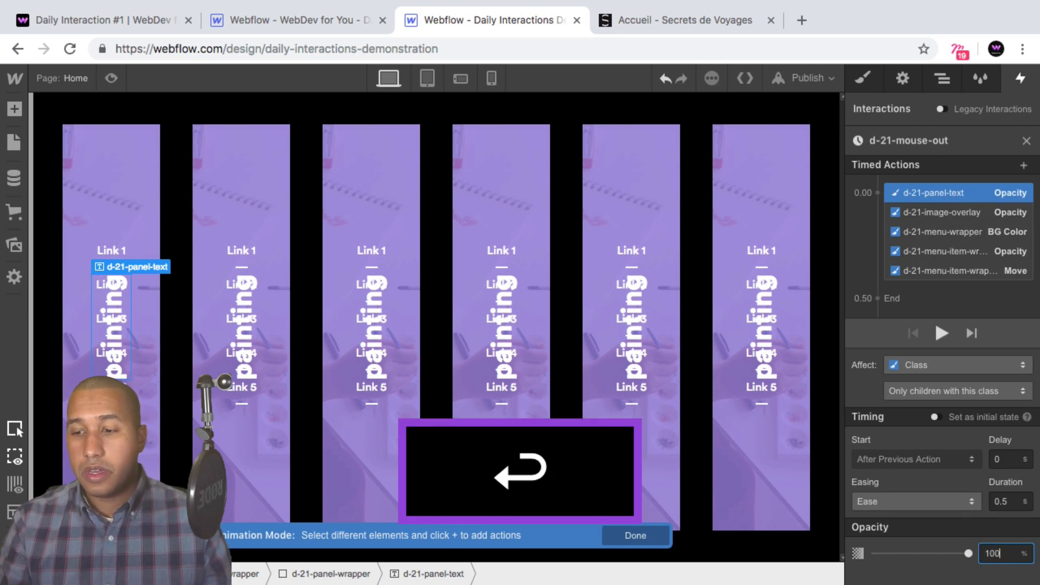
Set the d-21-image-overlay Opacity action in d-21-mouse-out to 100%.
click(964, 211)
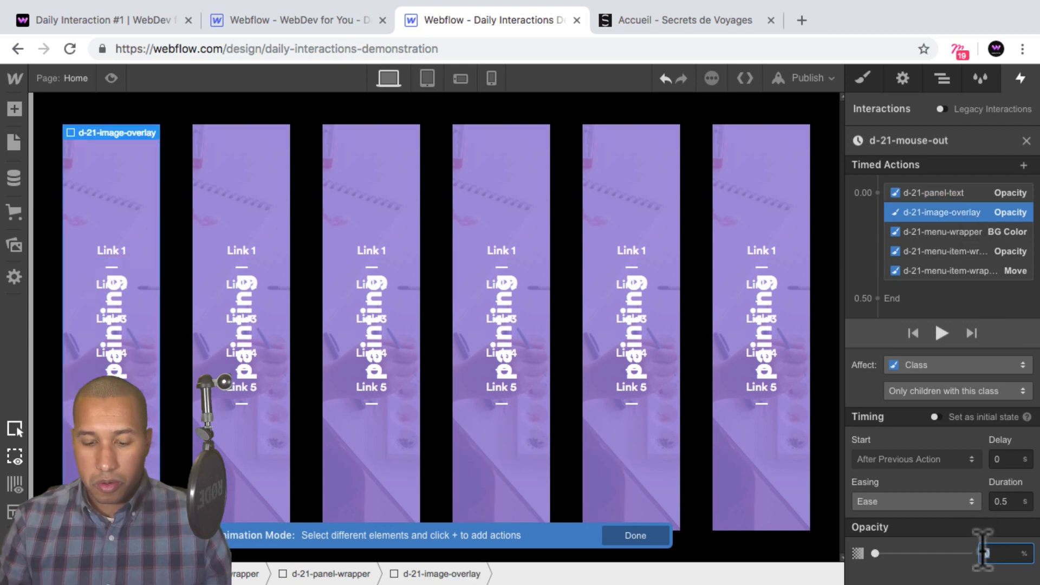
text(100)
key(Return)
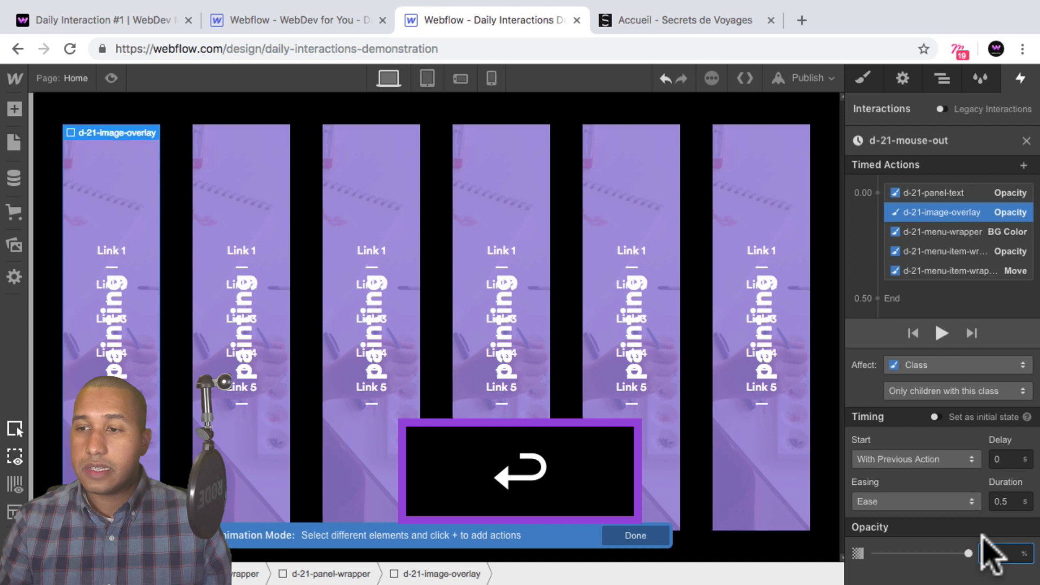
Set the d-21-menu-wrapper BG Color action in d-21-mouse-out to transparent.
click(970, 231)
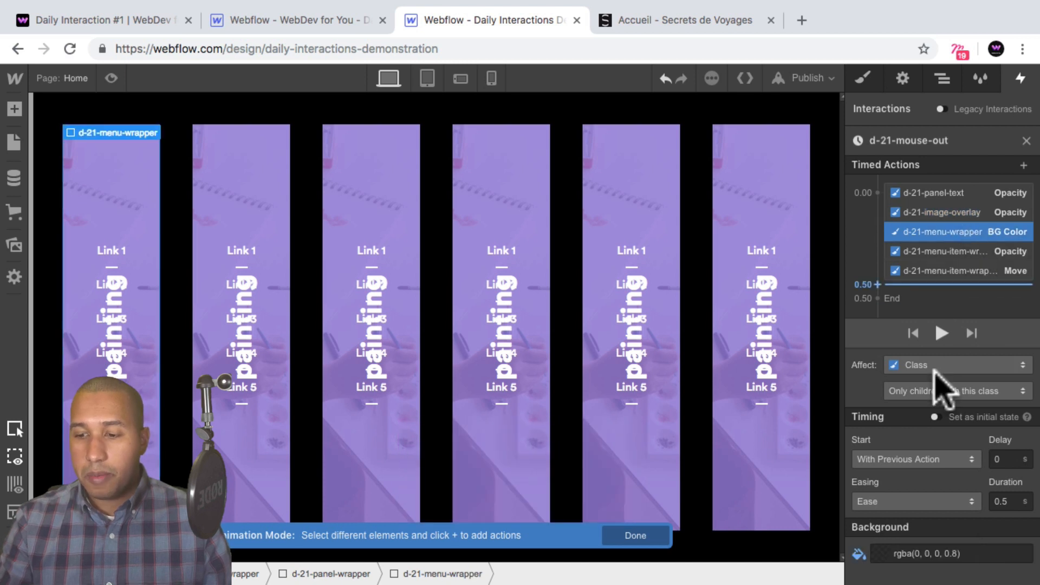
click(879, 555)
click(865, 503)
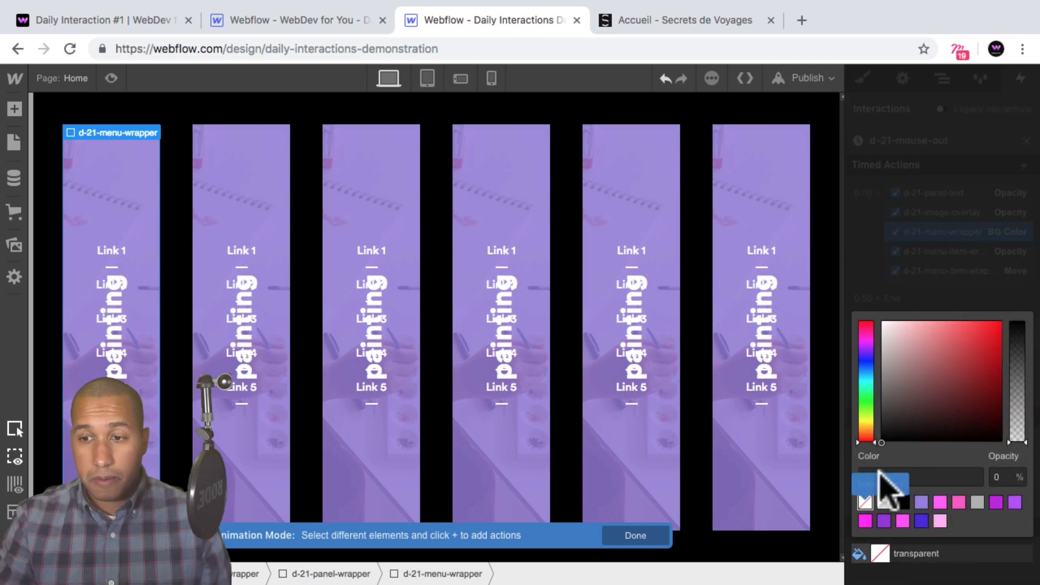
click(921, 304)
Set the d-21-menu-item-wrapper actions in d-21-mouse-out to 0% Opacity and a 20% vertical Move.
click(949, 252)
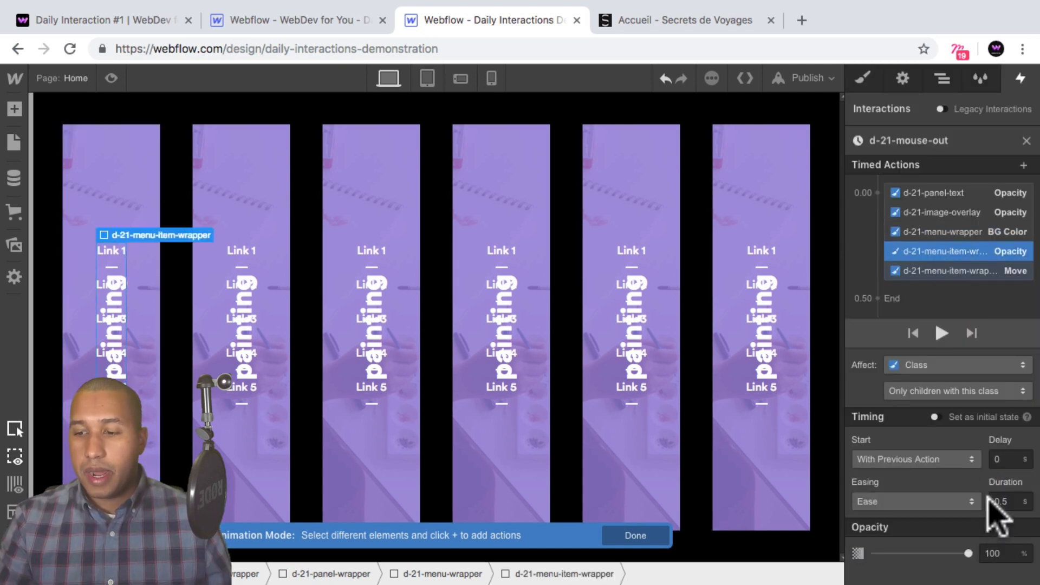
text(0)
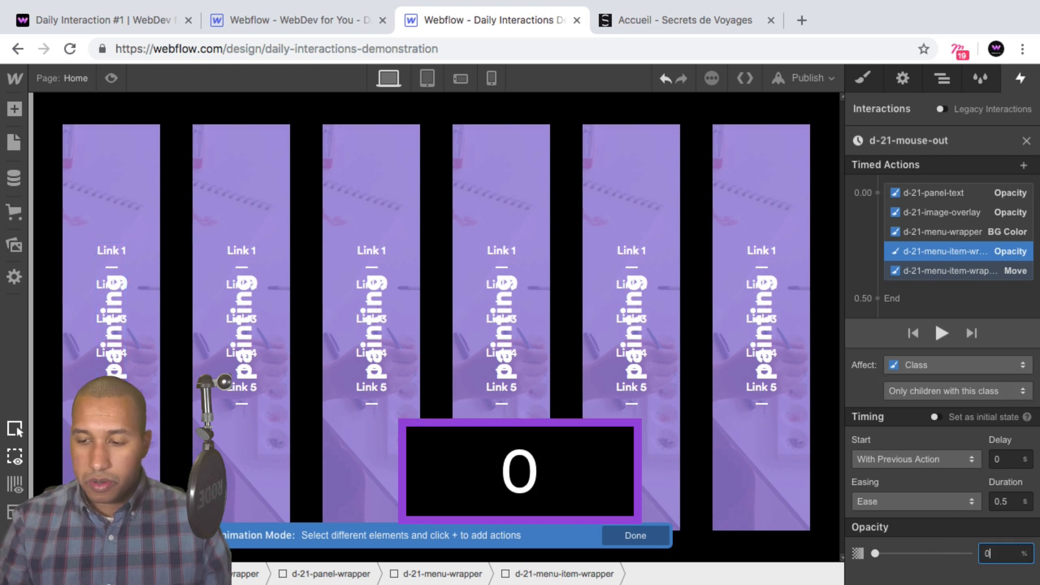
click(932, 270)
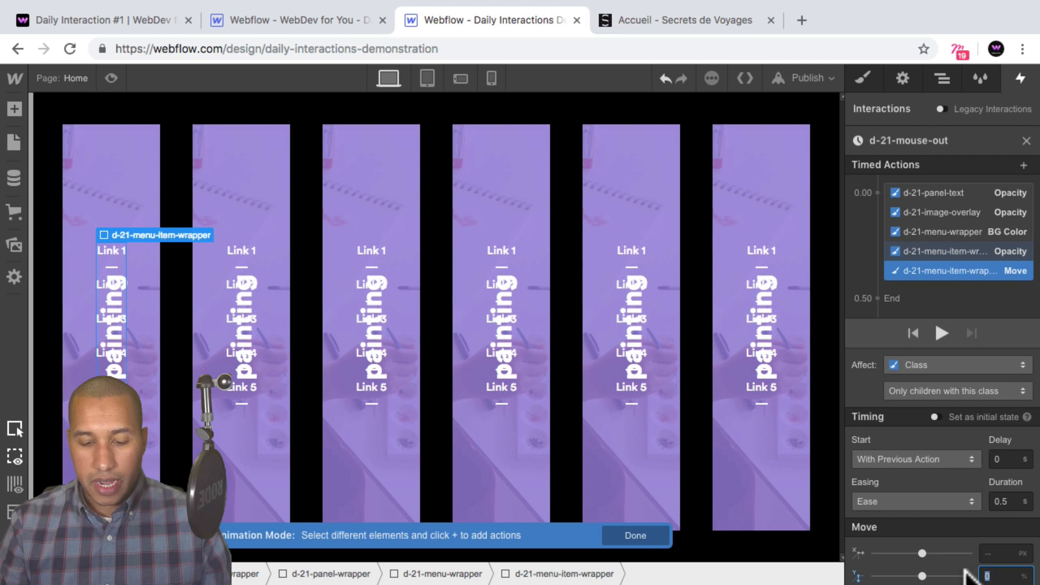
text(20)
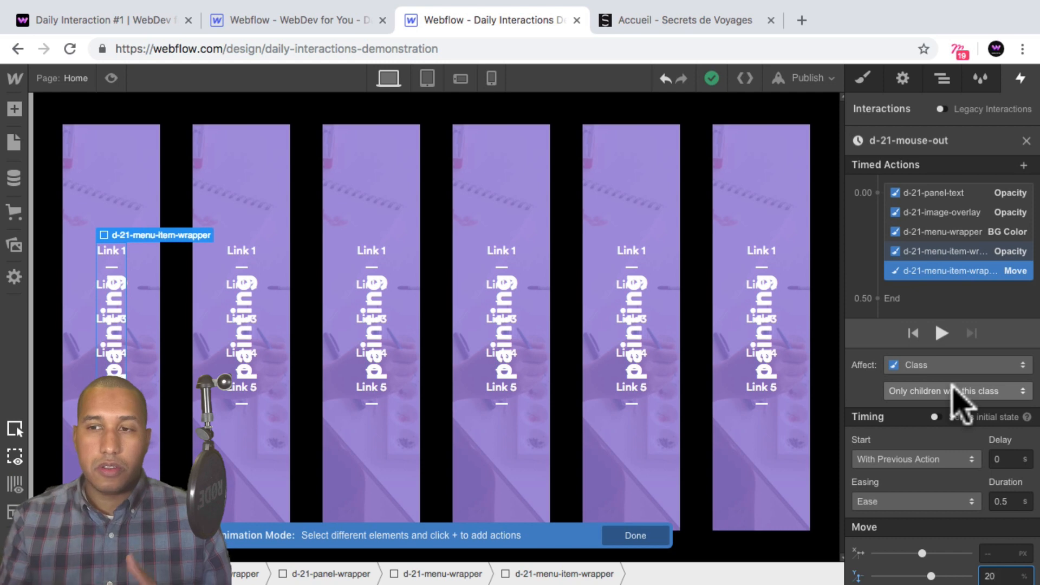
Preview the hover-in and hover-out animations on the panels, and return to the designer.
click(111, 78)
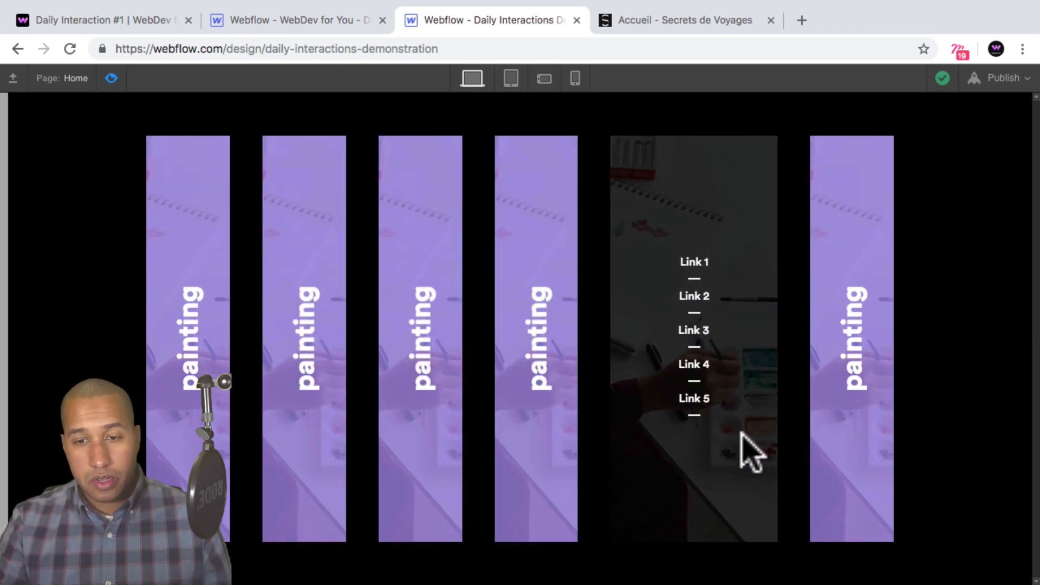
click(111, 77)
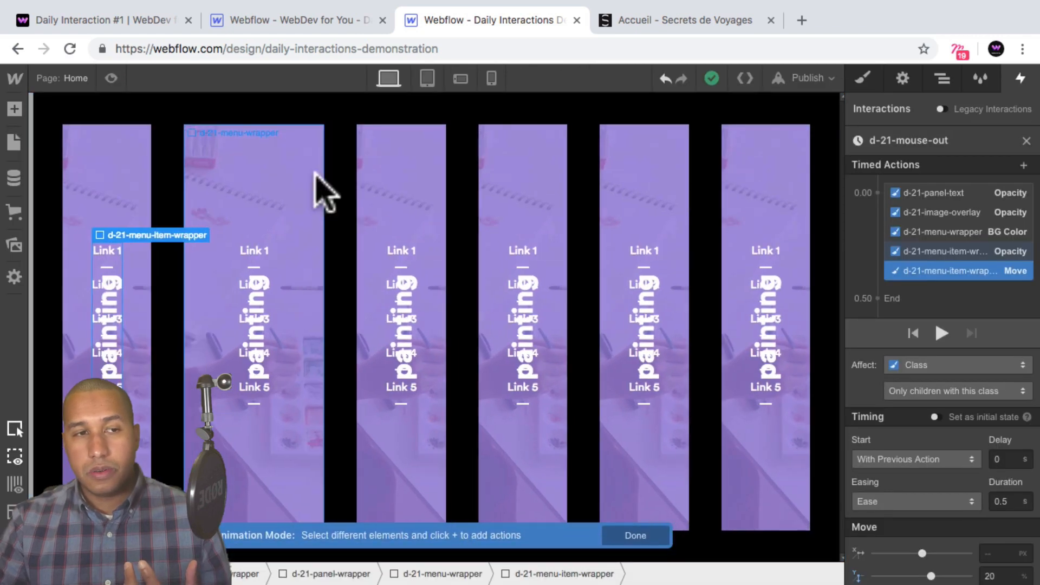
Set the display of the d-21-menu-wrapper class to none so the menu links are hidden.
click(944, 81)
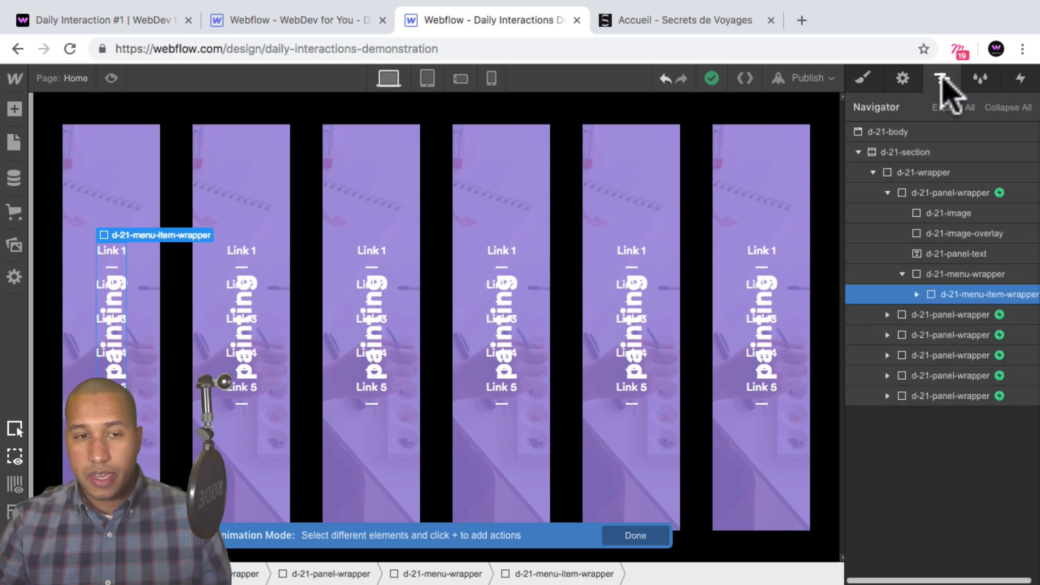
click(945, 194)
click(933, 315)
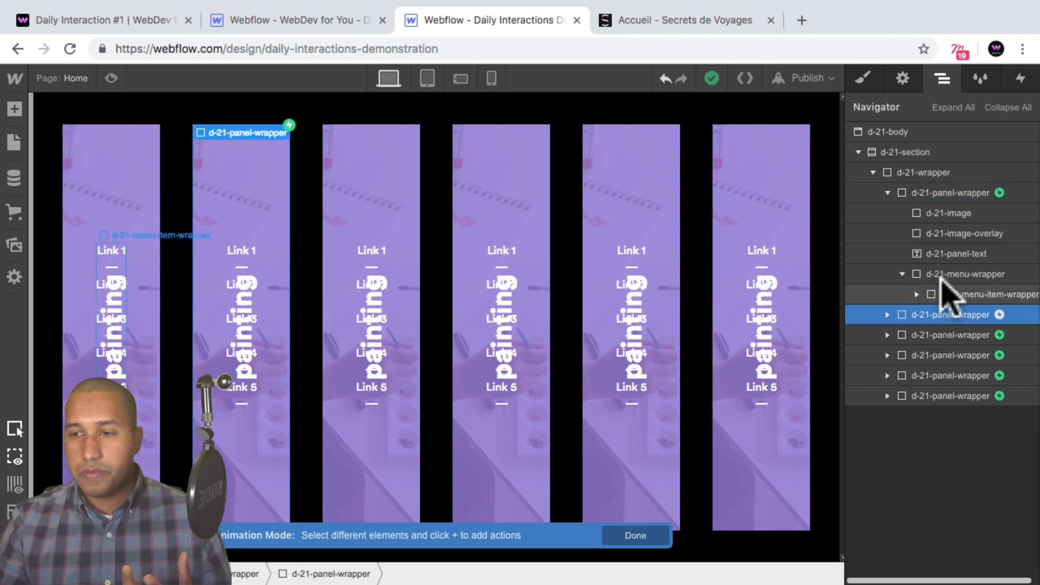
click(955, 274)
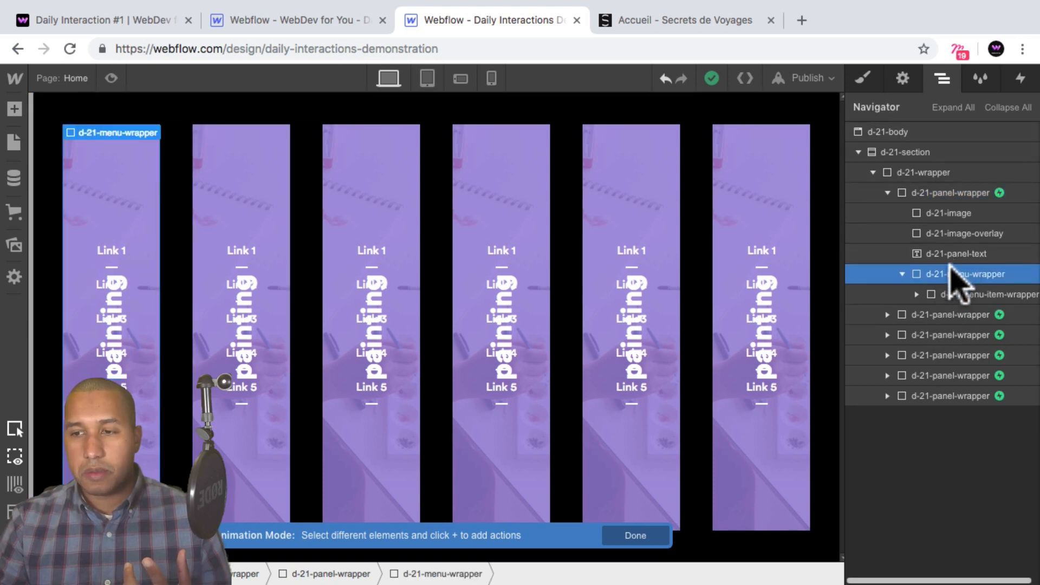
click(862, 79)
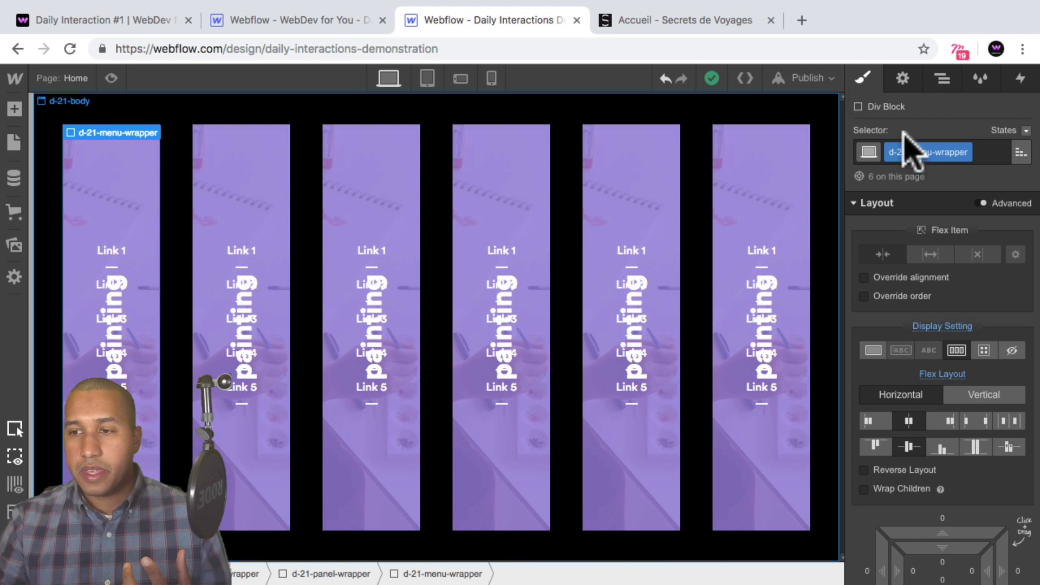
click(1012, 351)
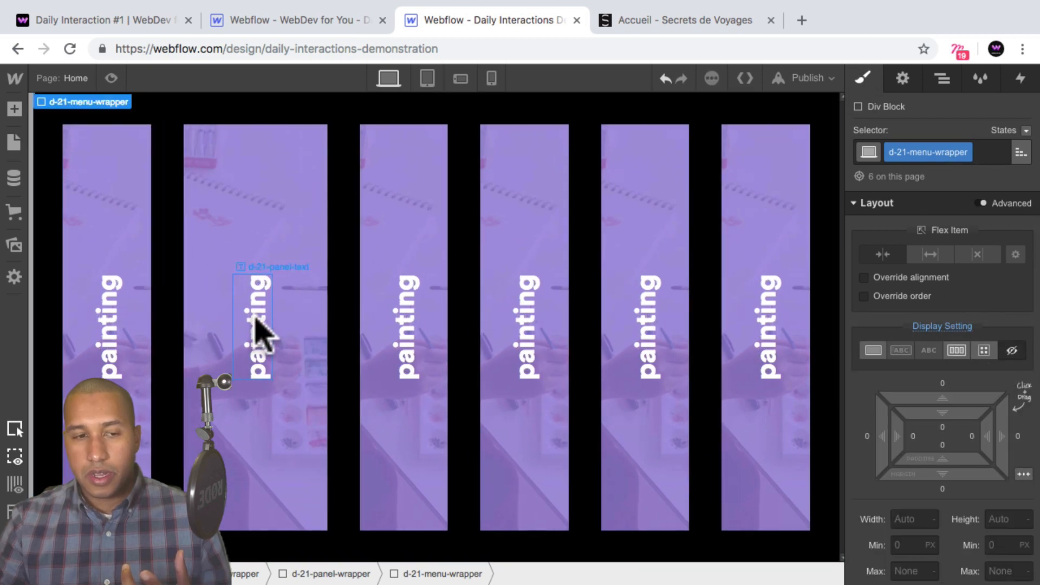
Change the second panel's text to "drawing" and the third panel's to "print", checking the names against the Demo 21 page.
click(255, 330)
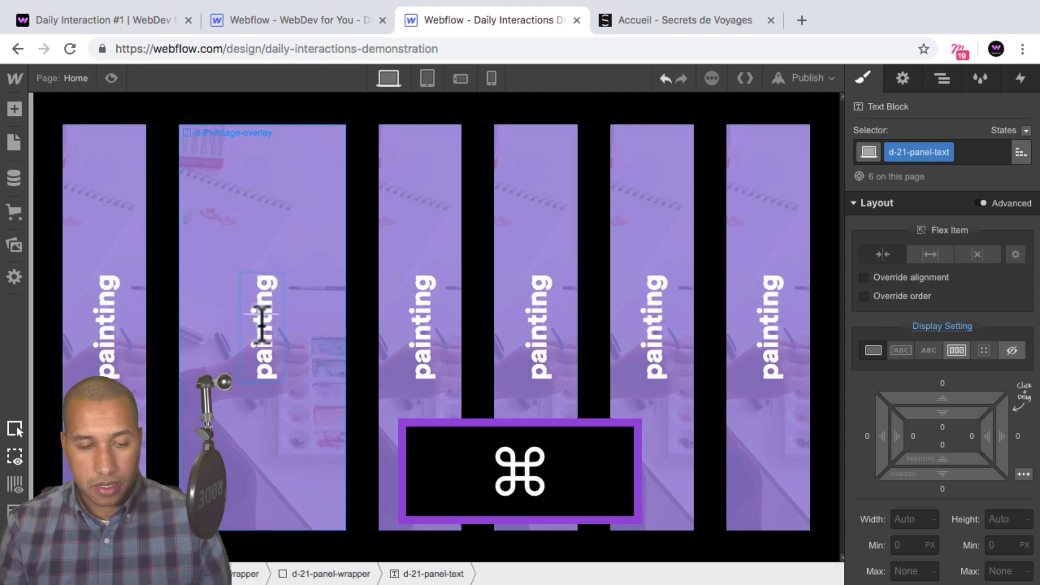
key(super+a)
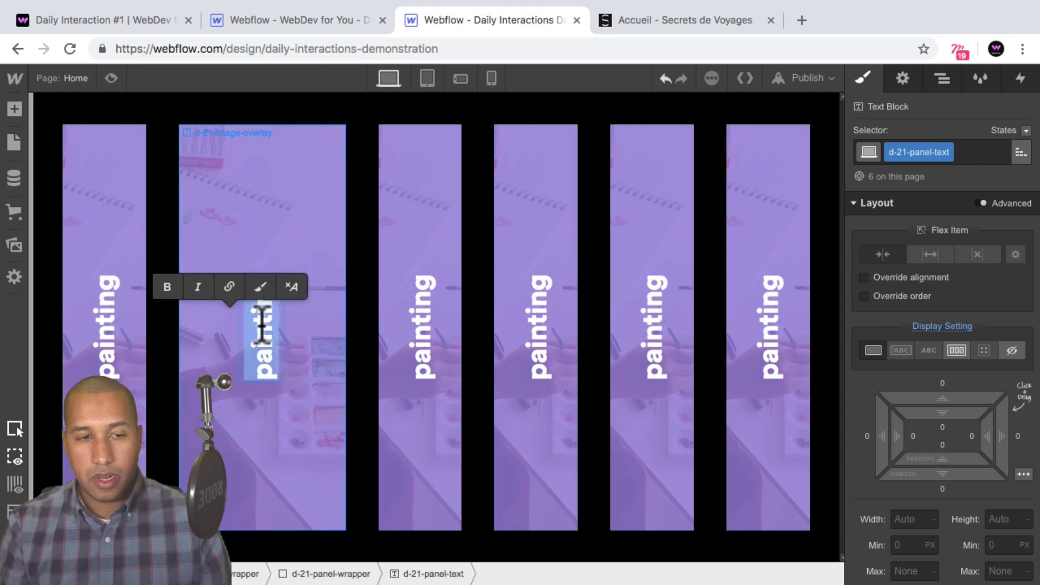
text(drawing)
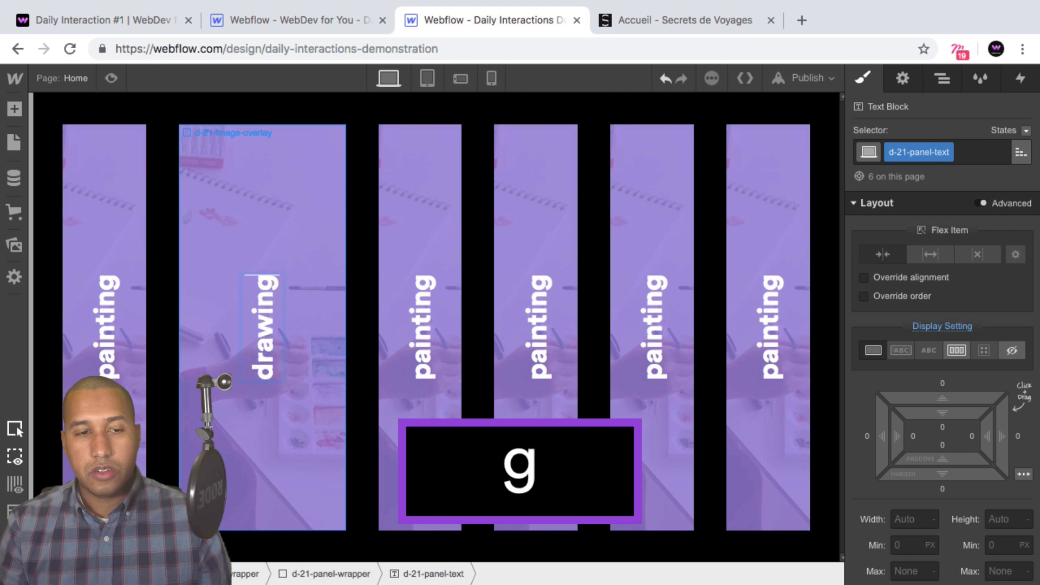
click(133, 26)
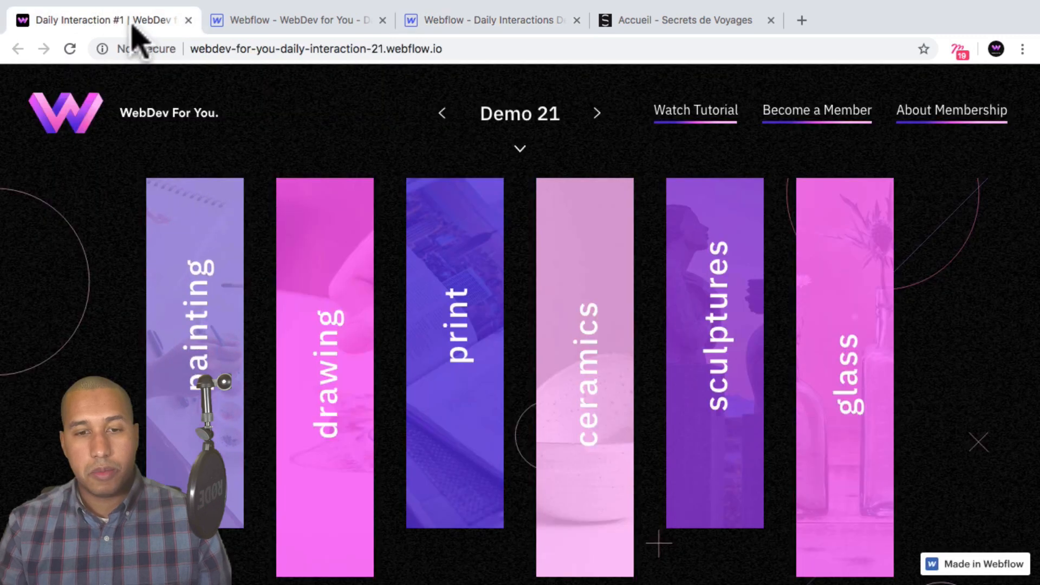
click(471, 25)
double_click(385, 342)
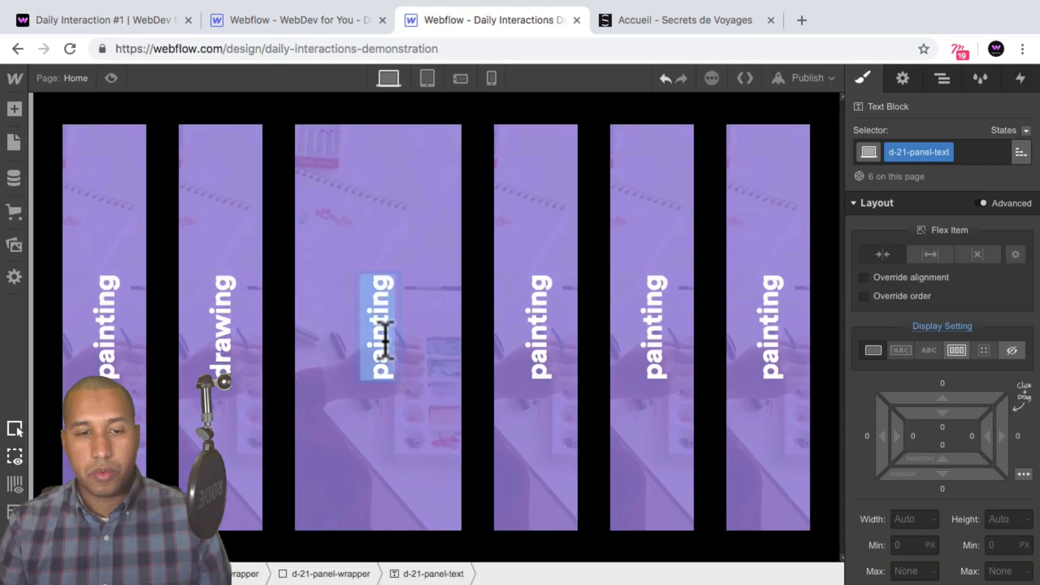
text(print)
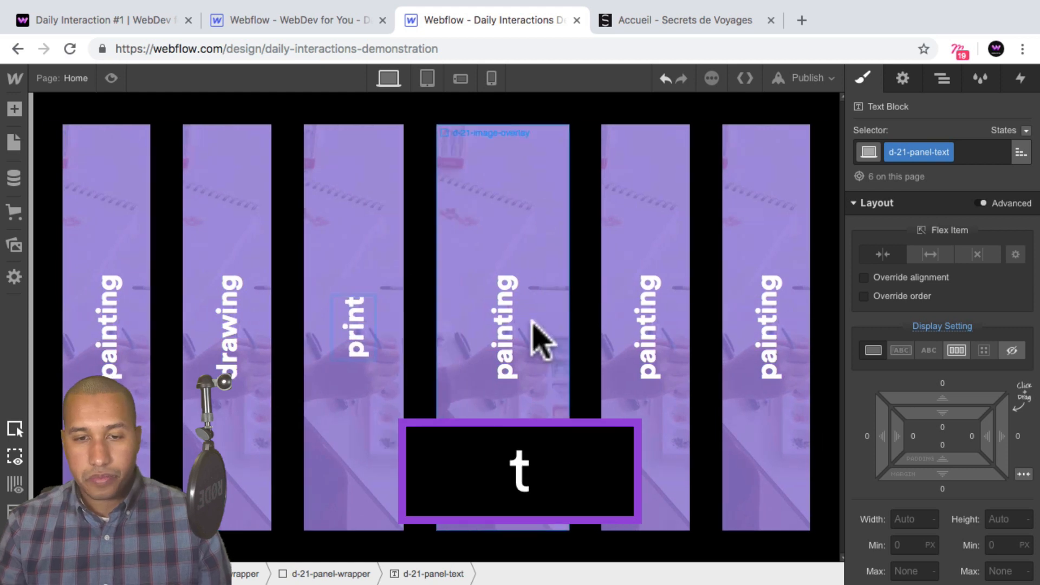
Change the fourth panel's text to "ceramics" and the fifth panel's to "sculptures".
double_click(496, 317)
text(ceram)
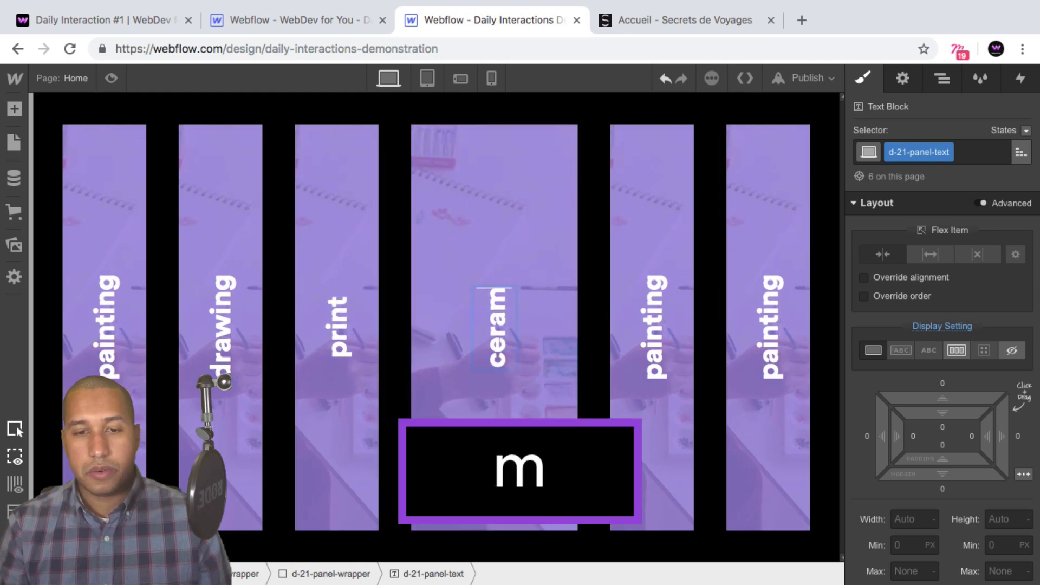
text(ics)
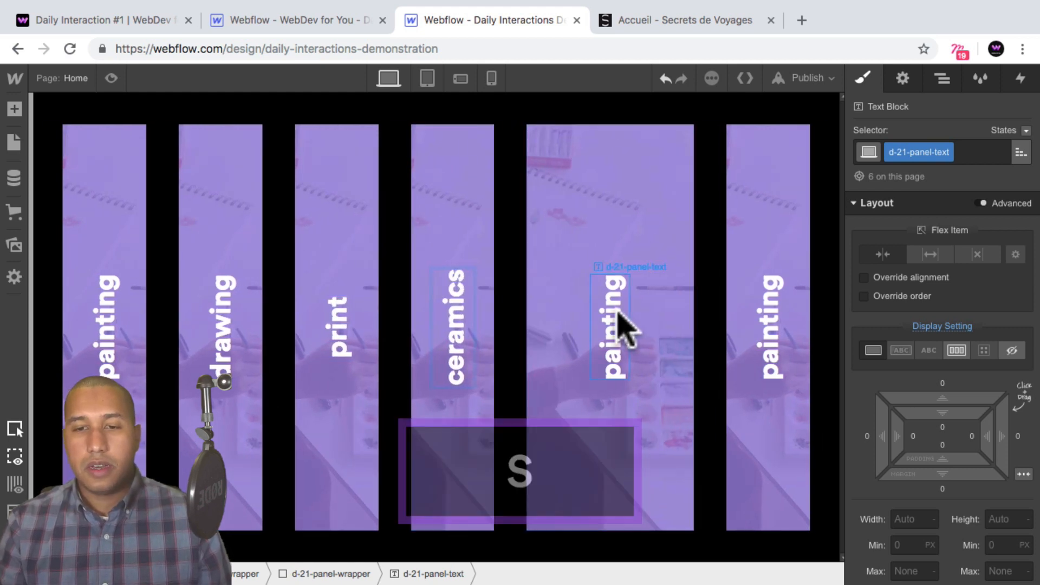
double_click(615, 320)
text(scul)
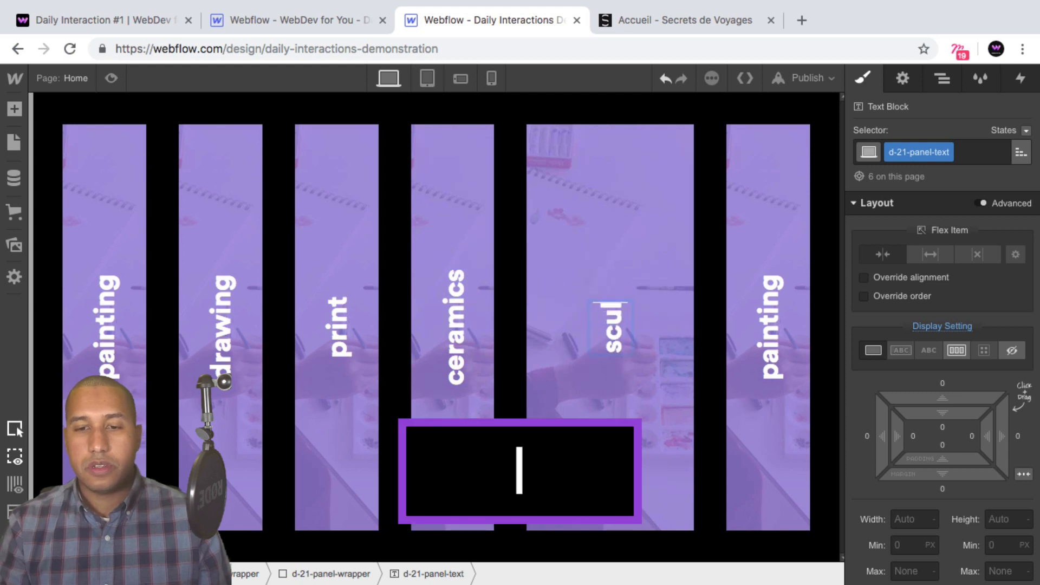
text(ptures)
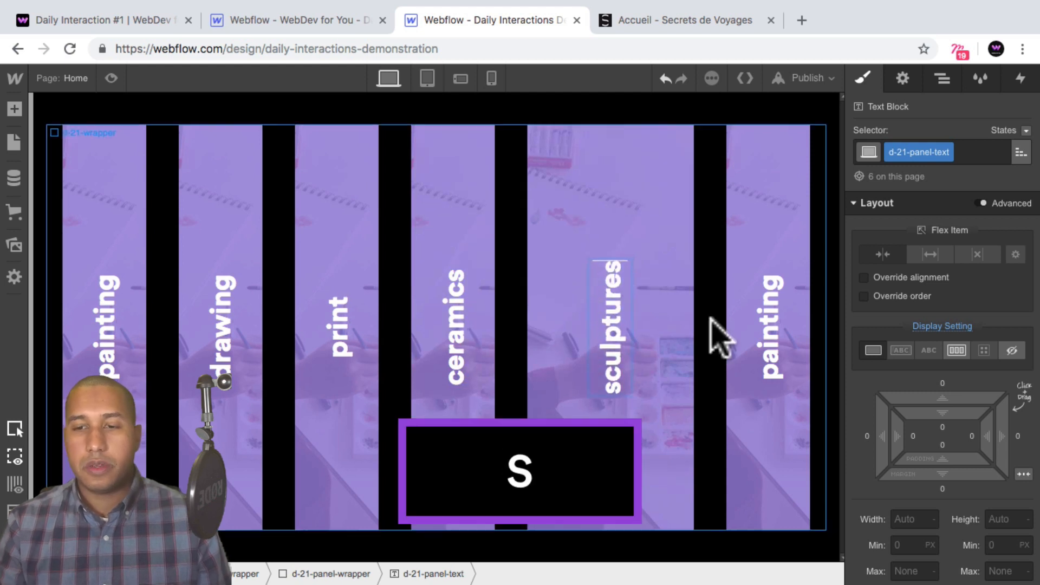
Change the sixth panel's text to "glass".
double_click(740, 328)
key(ctrl+a)
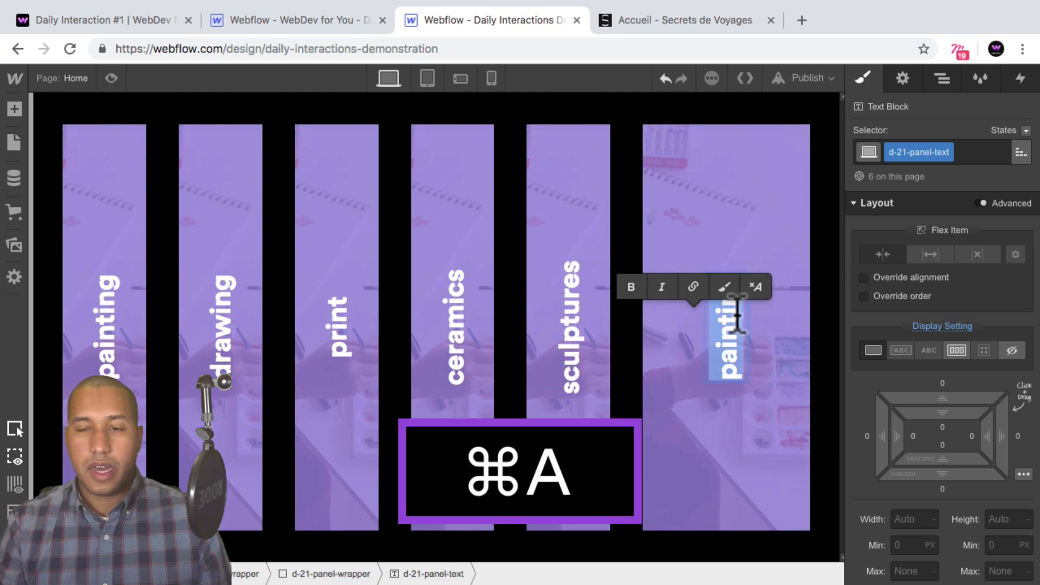
text(gas)
key(BackSpace)
key(BackSpace)
text(;)
key(BackSpace)
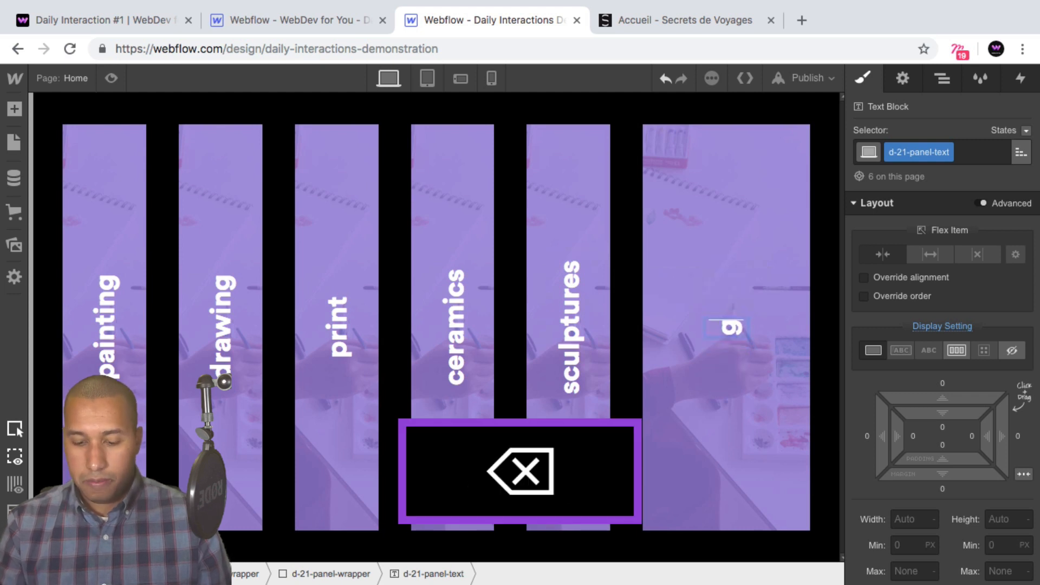
text(lass)
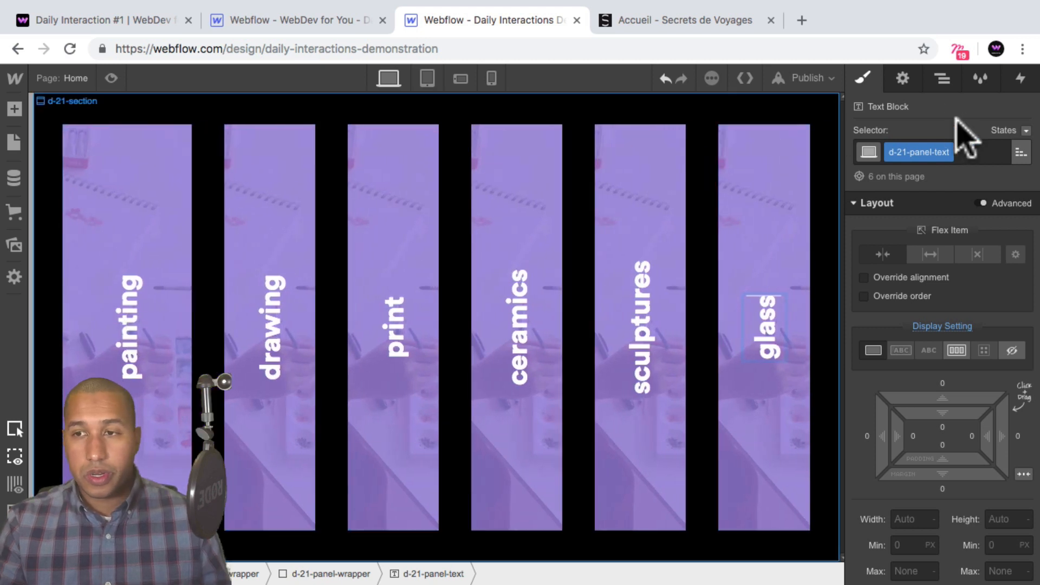
Add the combo class "two" to the d-21-image block inside the second panel.
click(942, 78)
scroll(971, 262, up, 5)
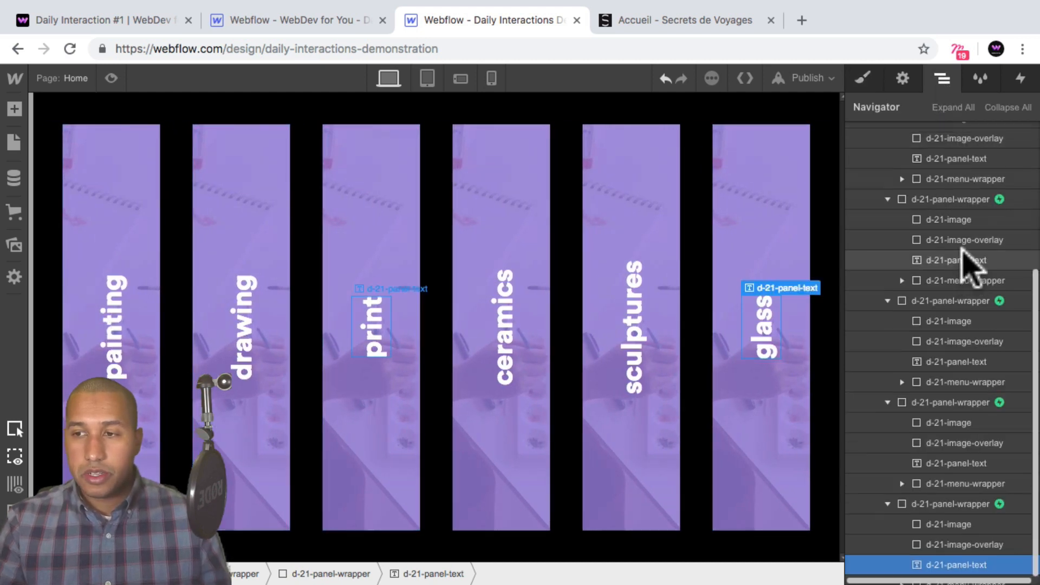
click(943, 194)
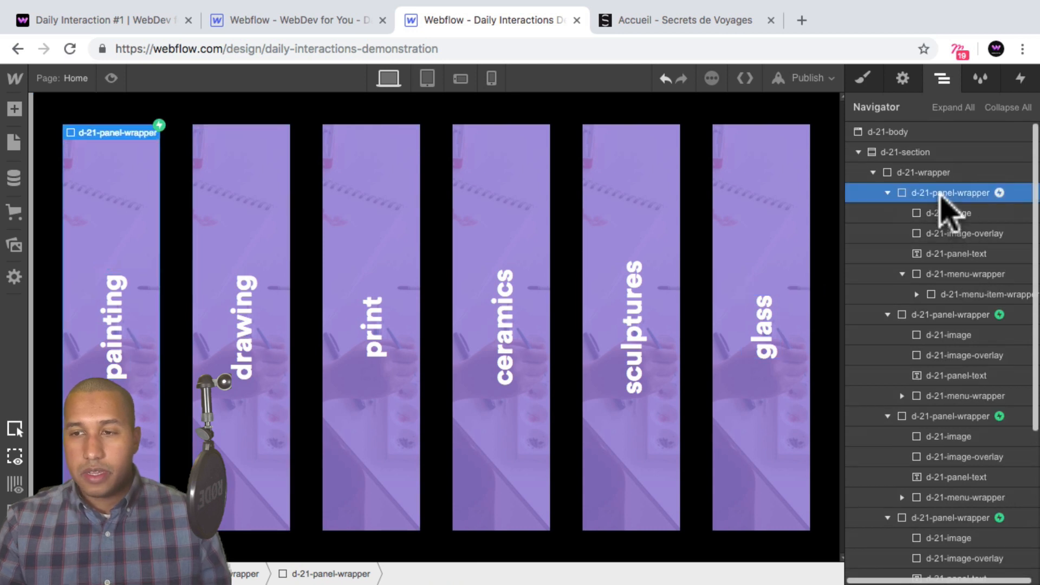
click(952, 323)
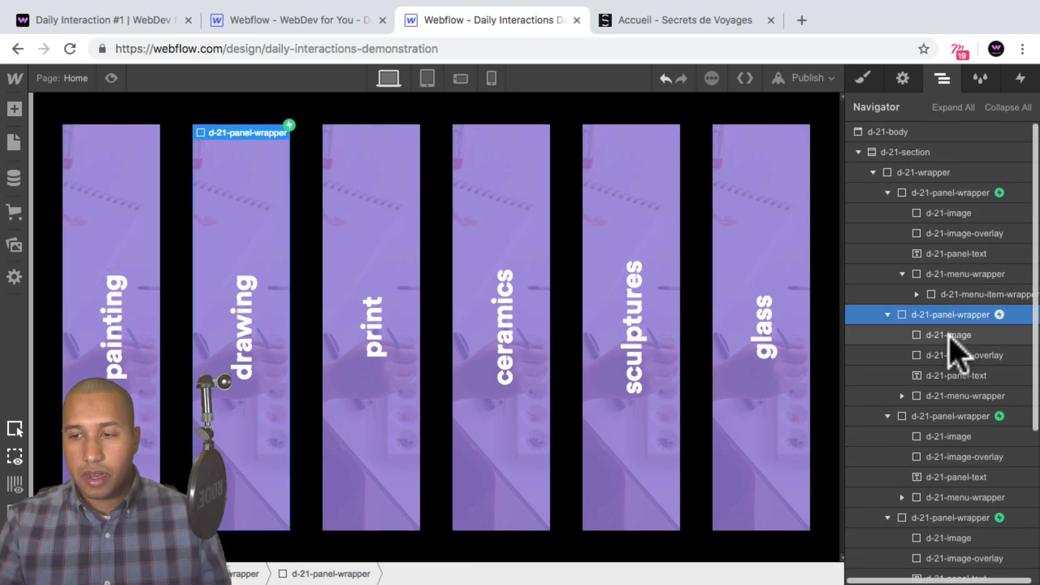
click(949, 334)
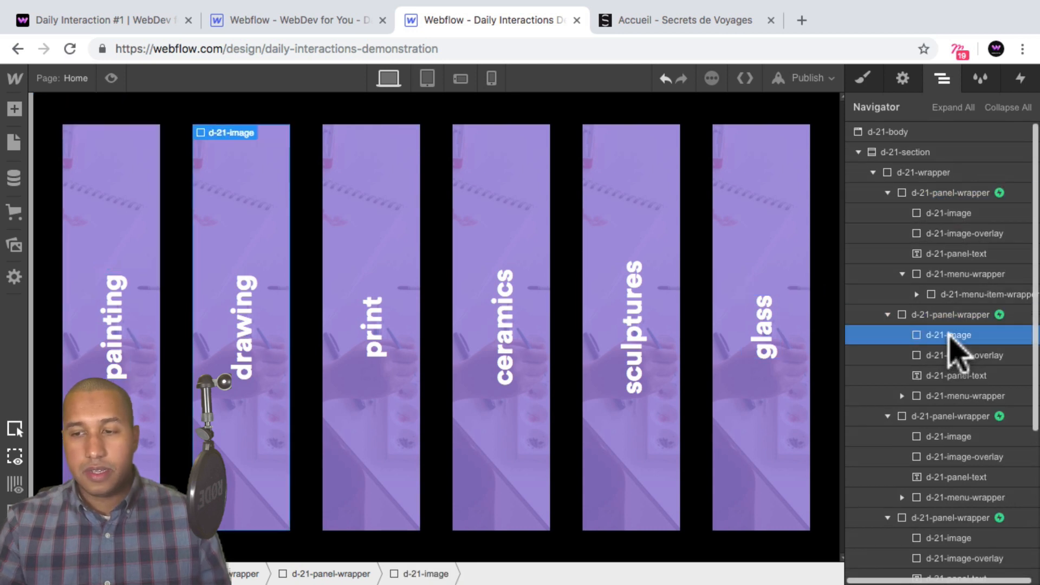
click(861, 80)
click(959, 152)
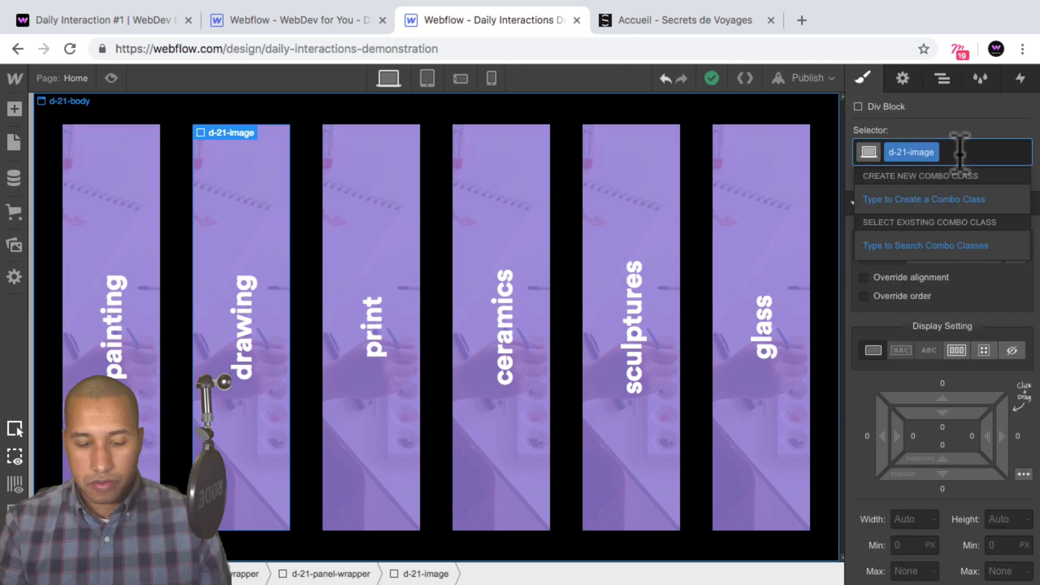
text(two)
key(Return)
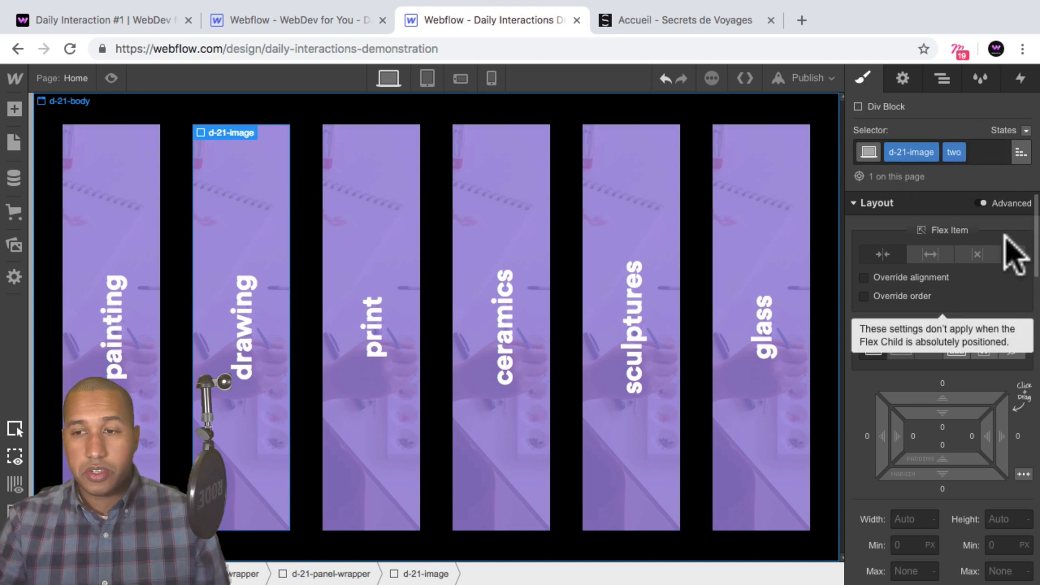
scroll(1015, 250, down, 1)
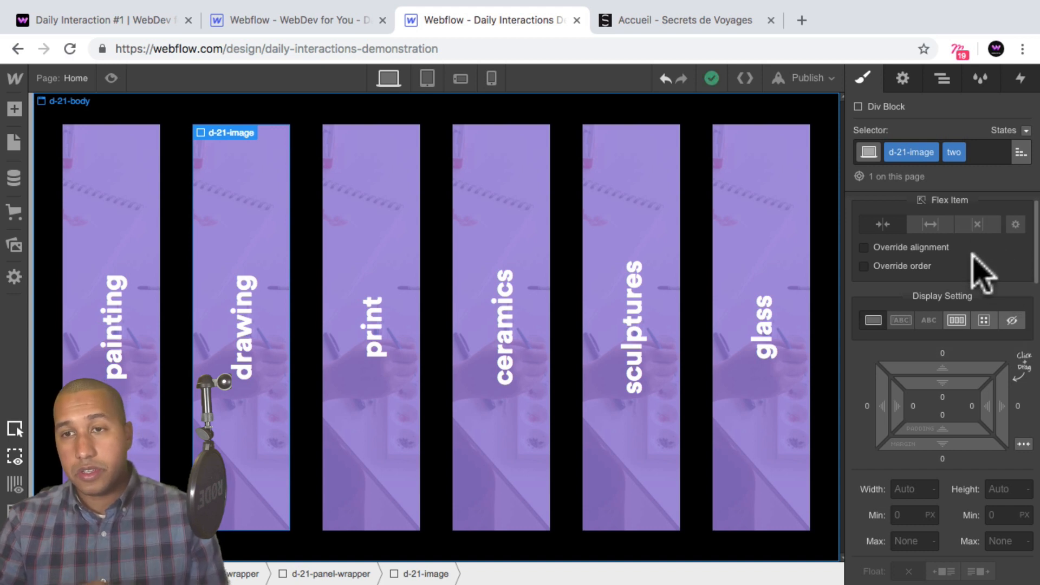
Replace the background image of the drawing panel's d-21-image block with the rawpixel-561413 photo of a hand drawing.
scroll(972, 260, down, 8)
scroll(984, 279, down, 8)
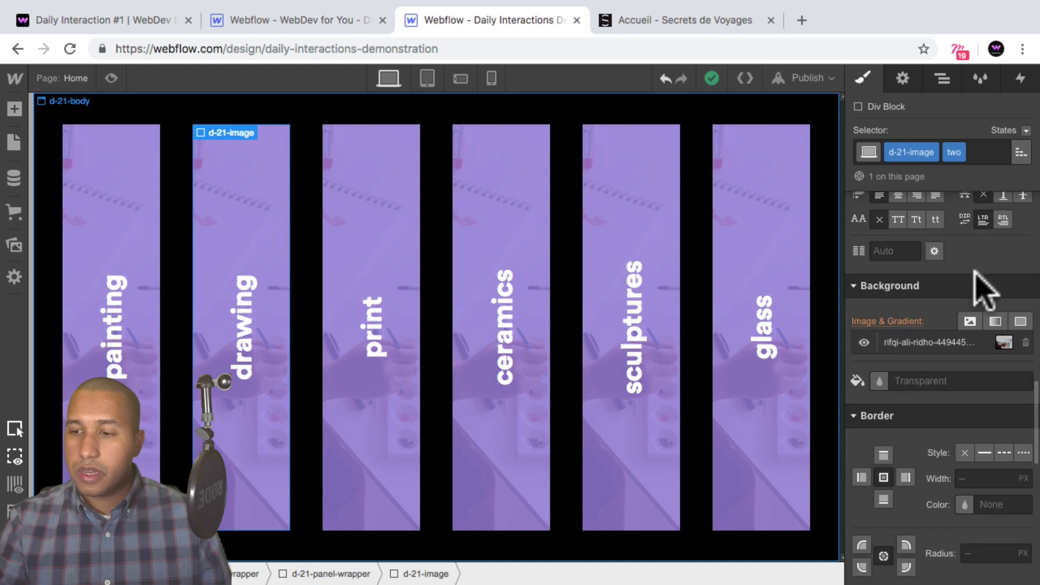
click(942, 342)
click(951, 202)
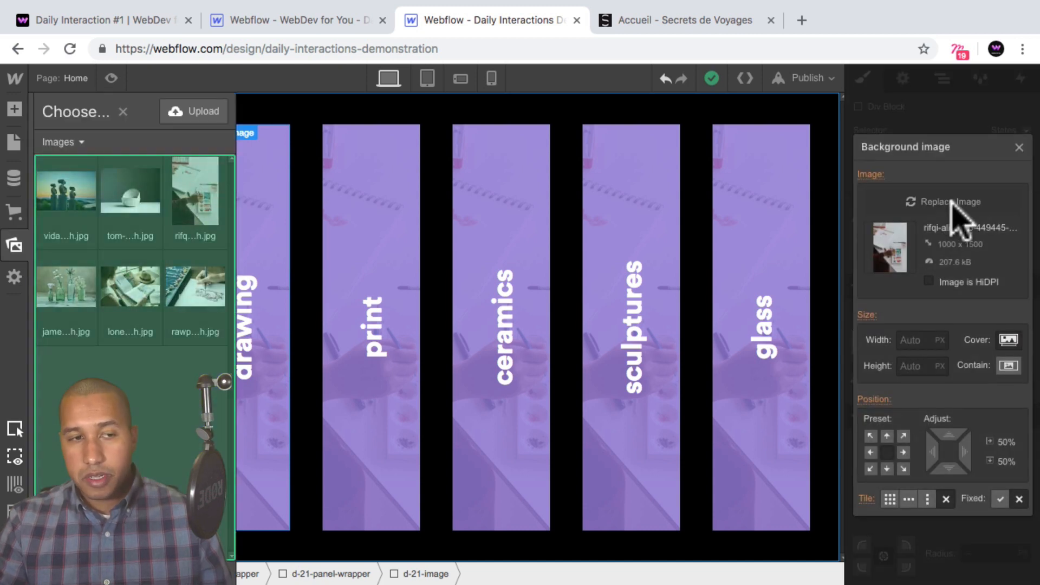
click(189, 292)
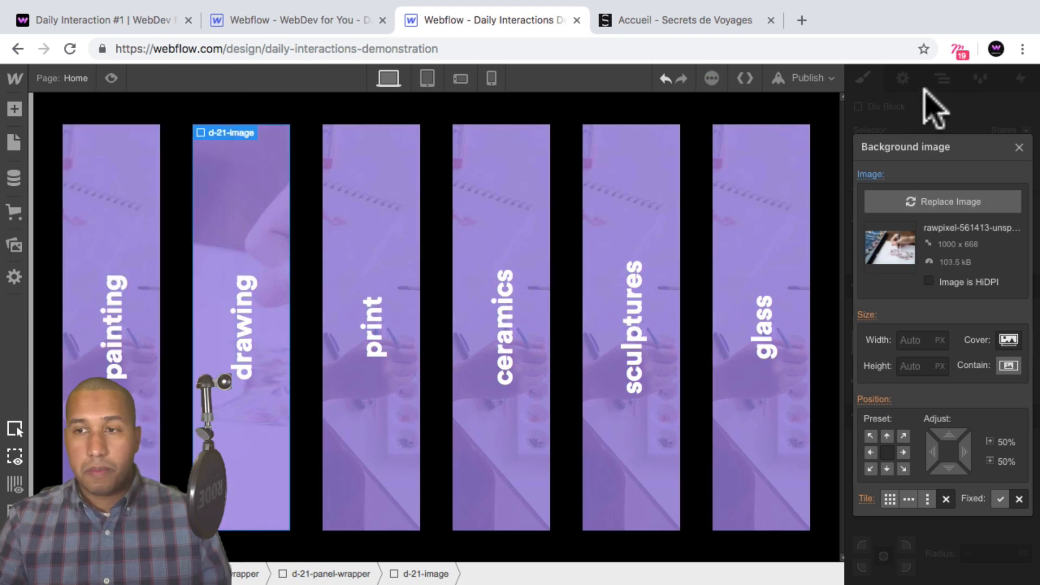
click(942, 86)
Add the combo class "three" to the d-21-image block inside the third panel.
click(942, 78)
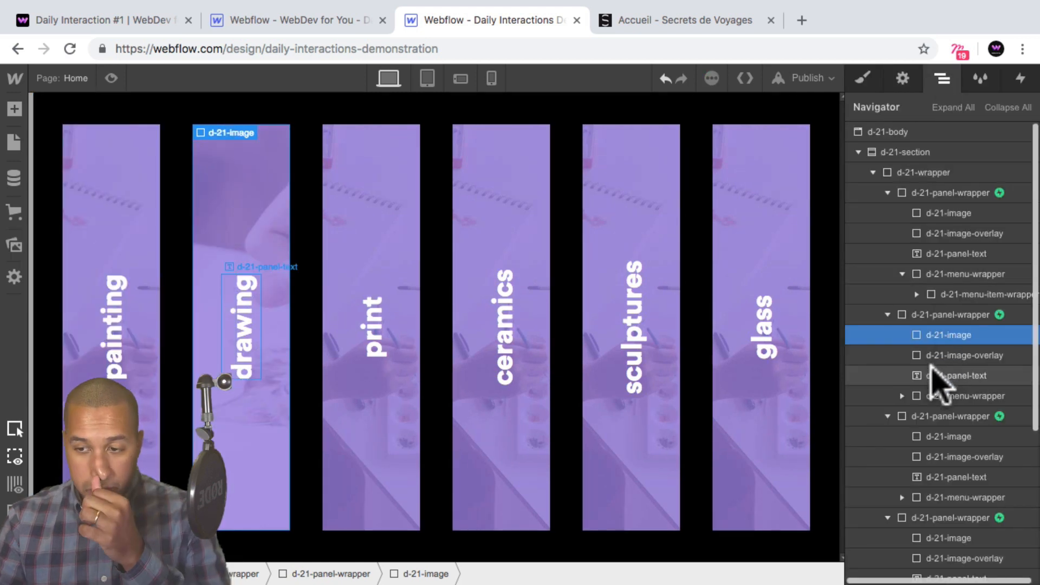
click(946, 379)
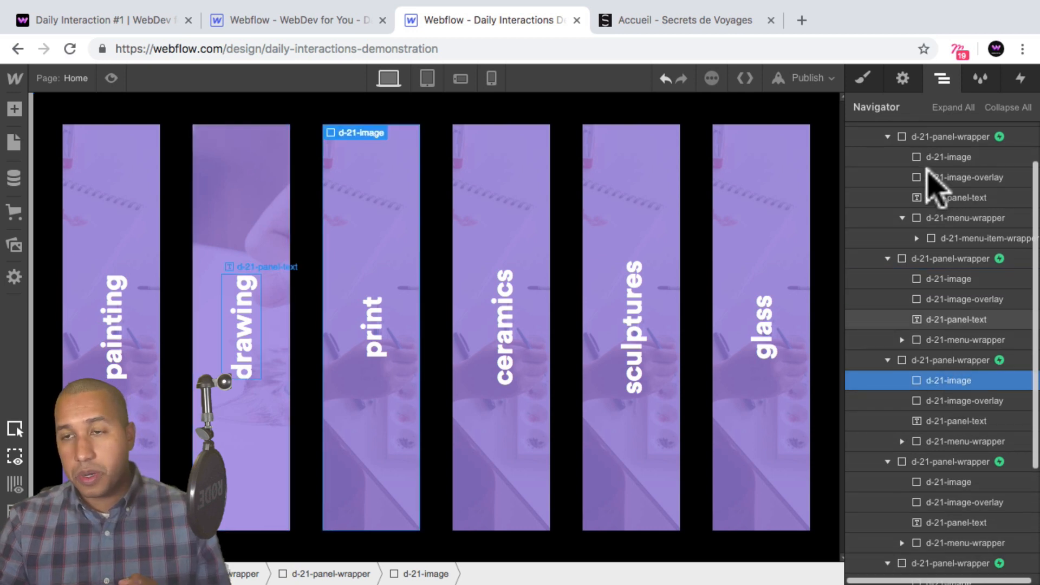
click(863, 78)
click(970, 152)
text(thre)
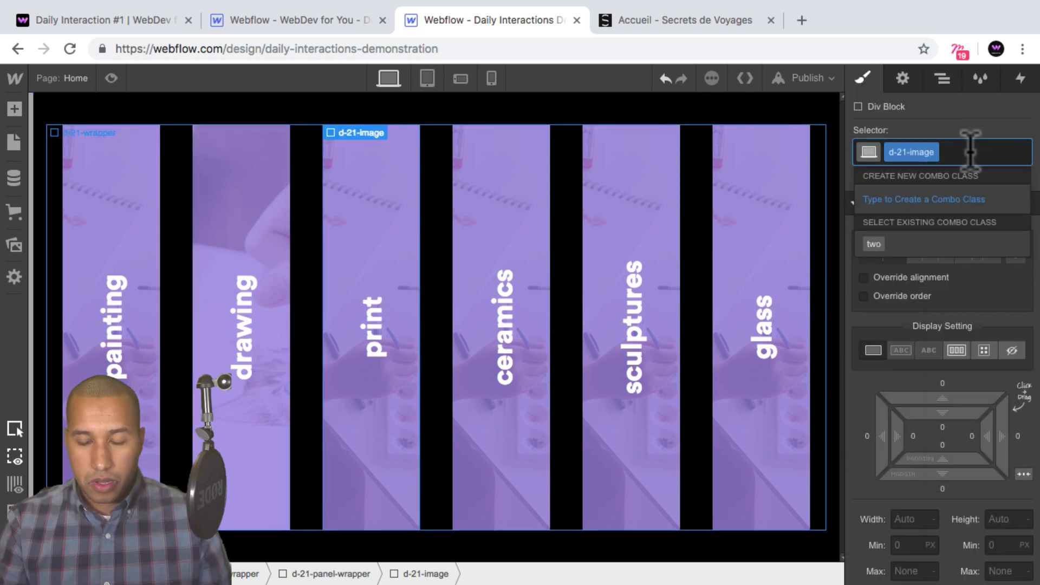
text(e)
key(Return)
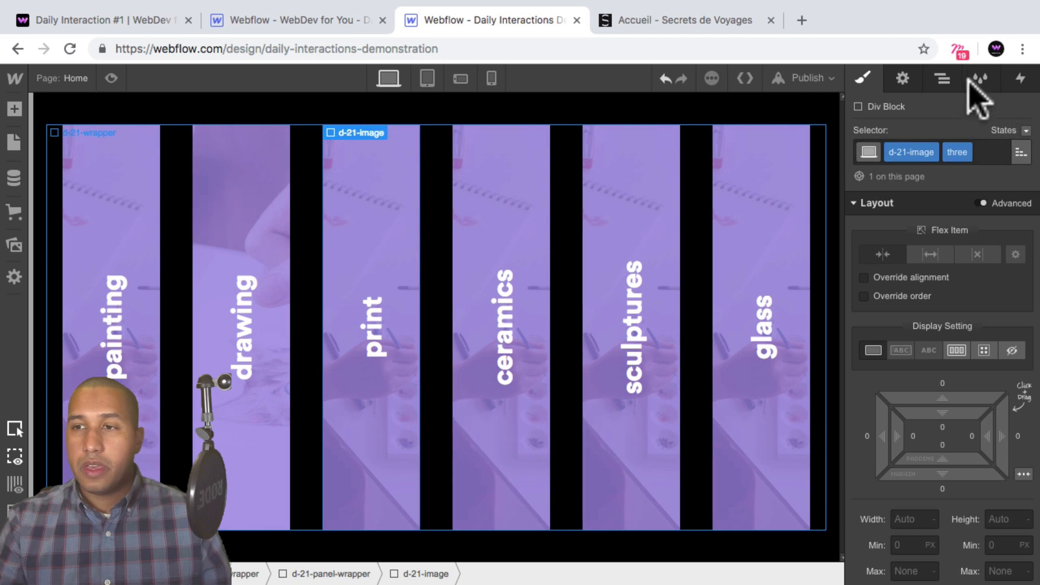
Replace the background image of the print panel's d-21-image block with lonely-planet-627684-unsplash.jpg, the open magazine photo.
scroll(956, 260, down, 10)
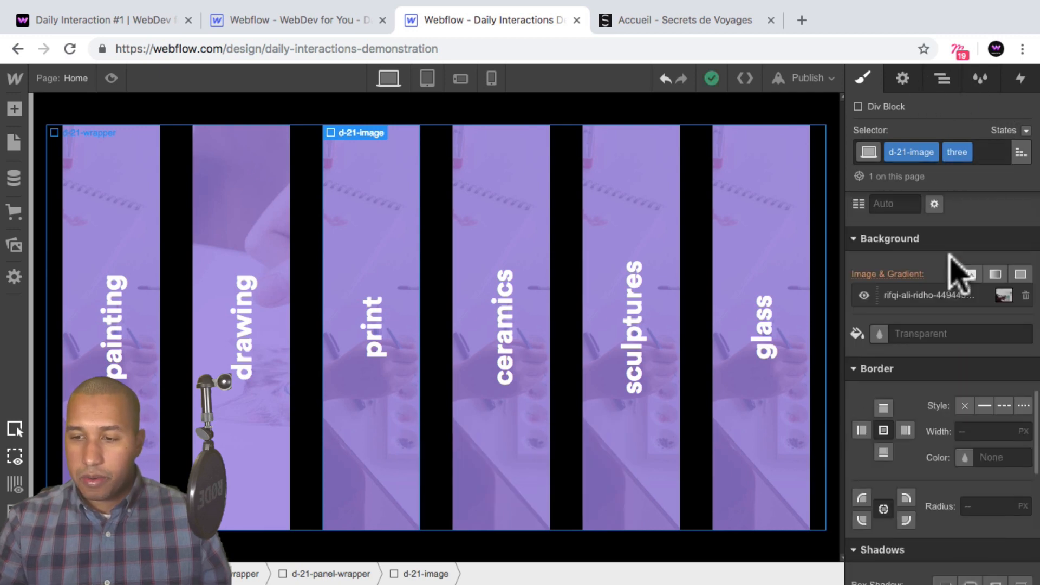
scroll(959, 278, up, 2)
scroll(954, 260, up, 2)
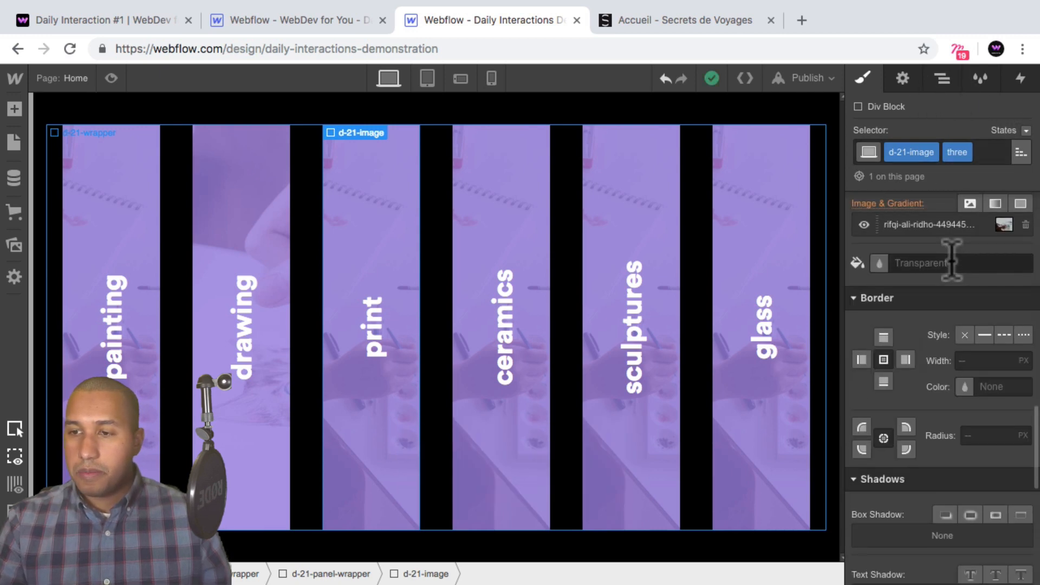
click(949, 225)
click(950, 200)
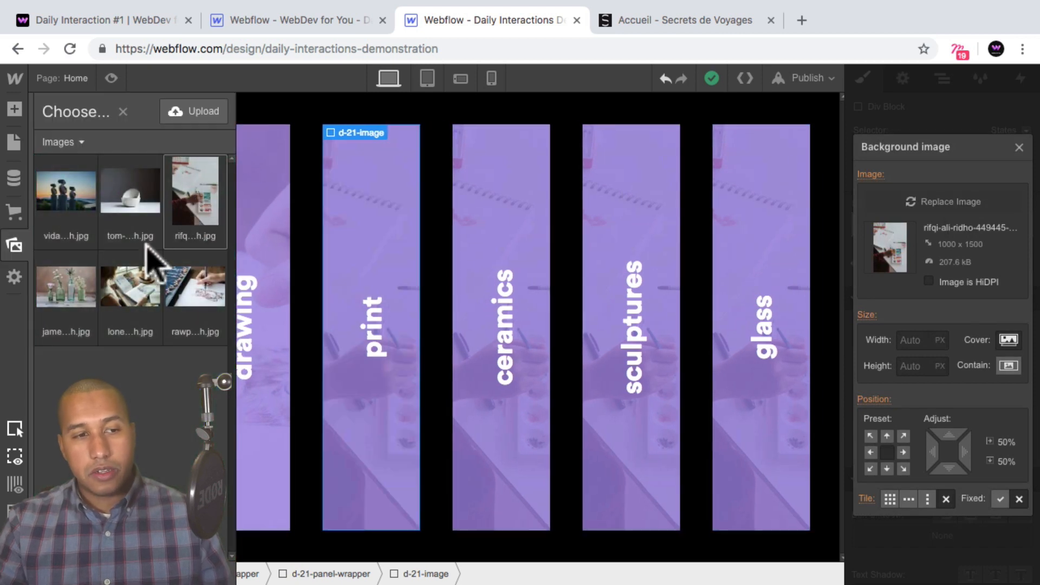
click(135, 292)
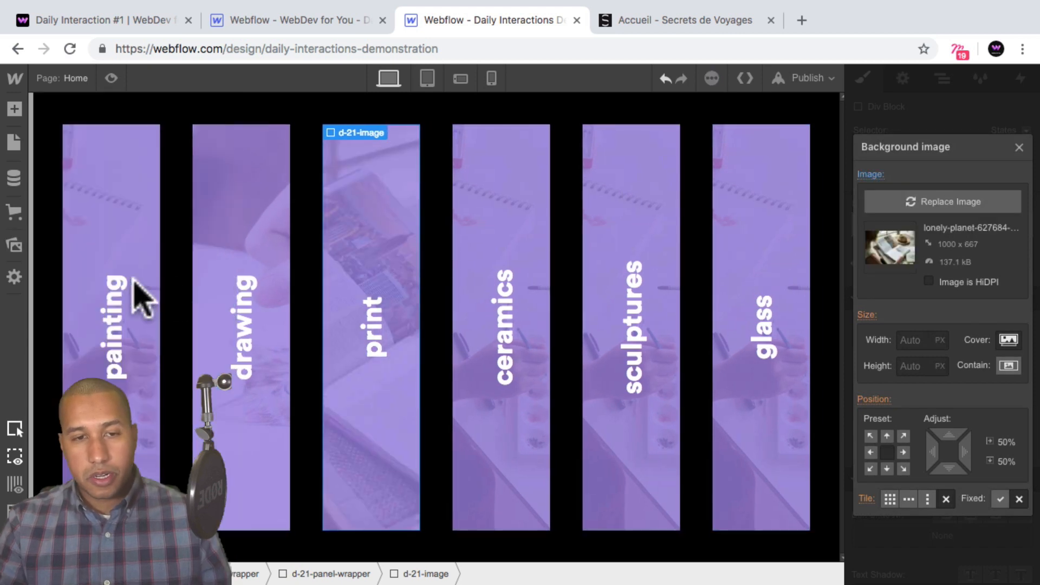
click(1020, 147)
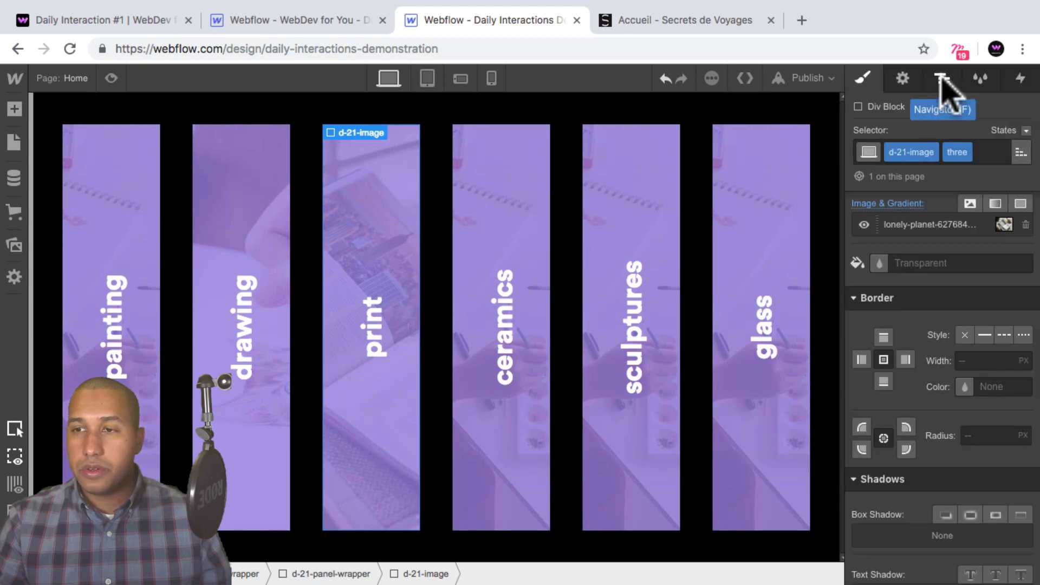
Add the combo class "four" to the d-21-image block inside the fourth panel.
click(942, 79)
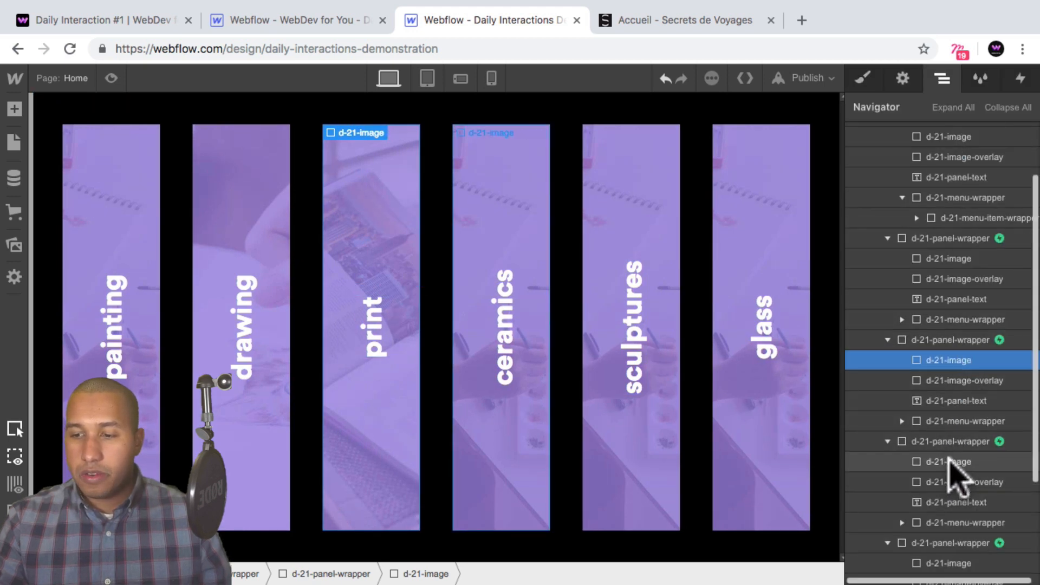
click(950, 462)
click(864, 79)
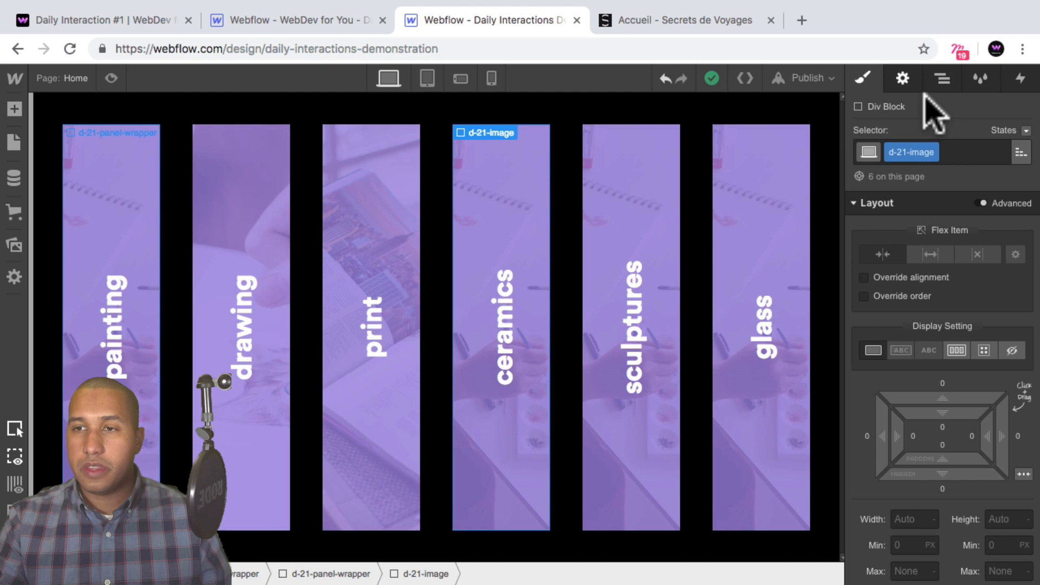
click(947, 153)
text(four)
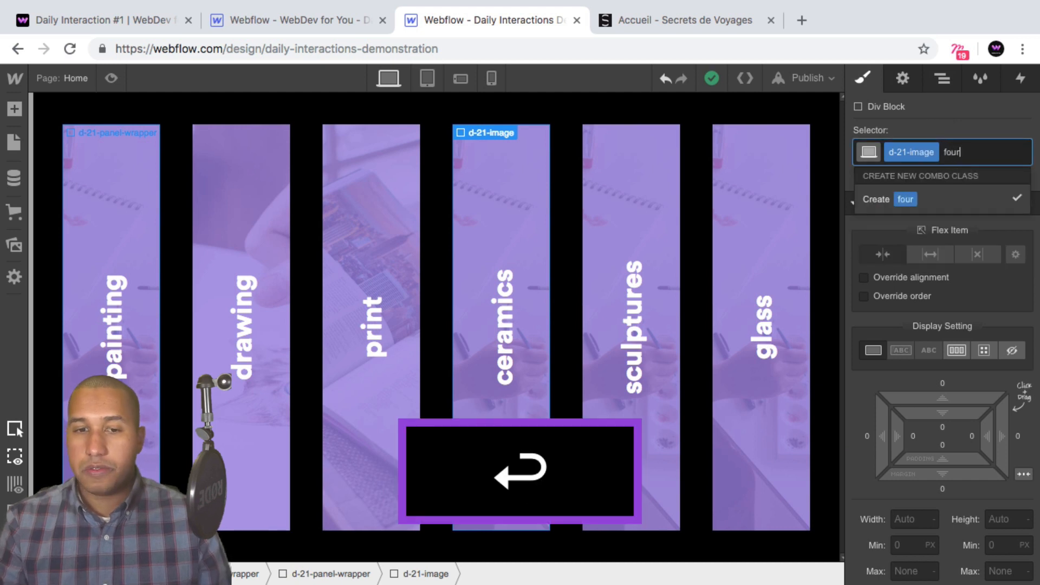
key(Return)
Replace the background image of the ceramics panel's d-21-image block with the photo of white ceramic bowls.
scroll(973, 251, down, 5)
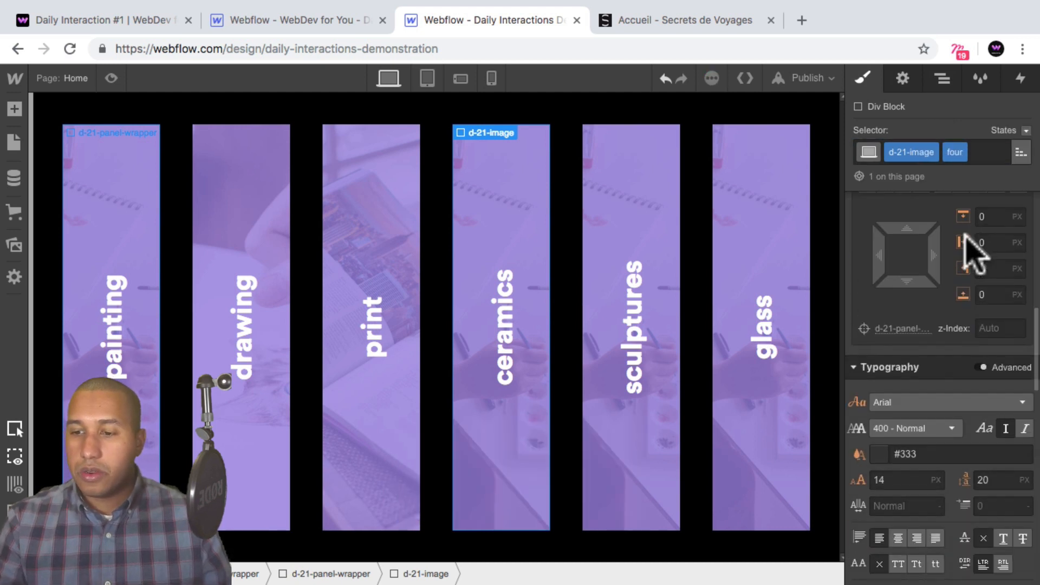
scroll(970, 251, down, 5)
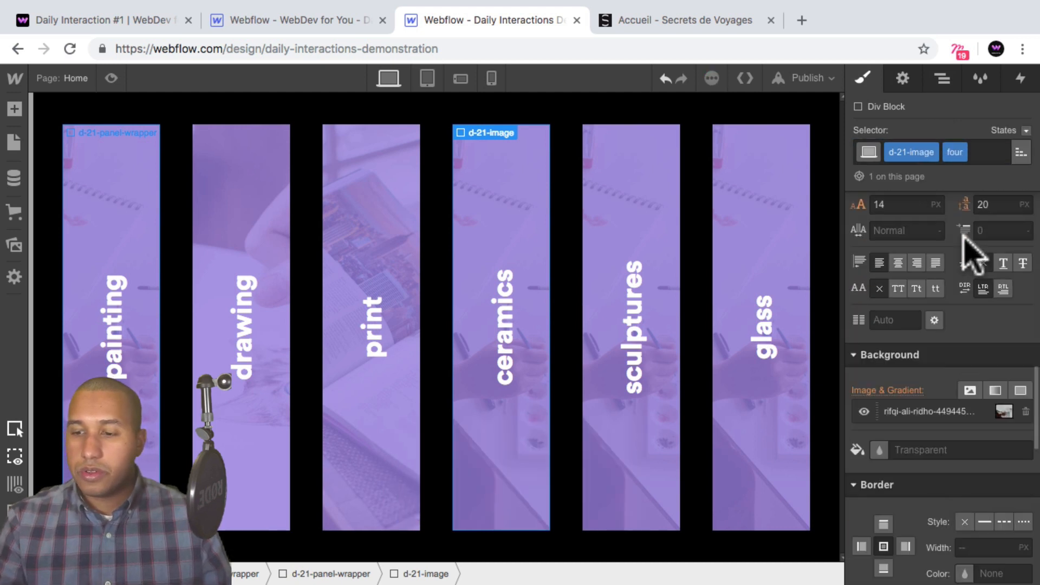
click(932, 410)
click(949, 203)
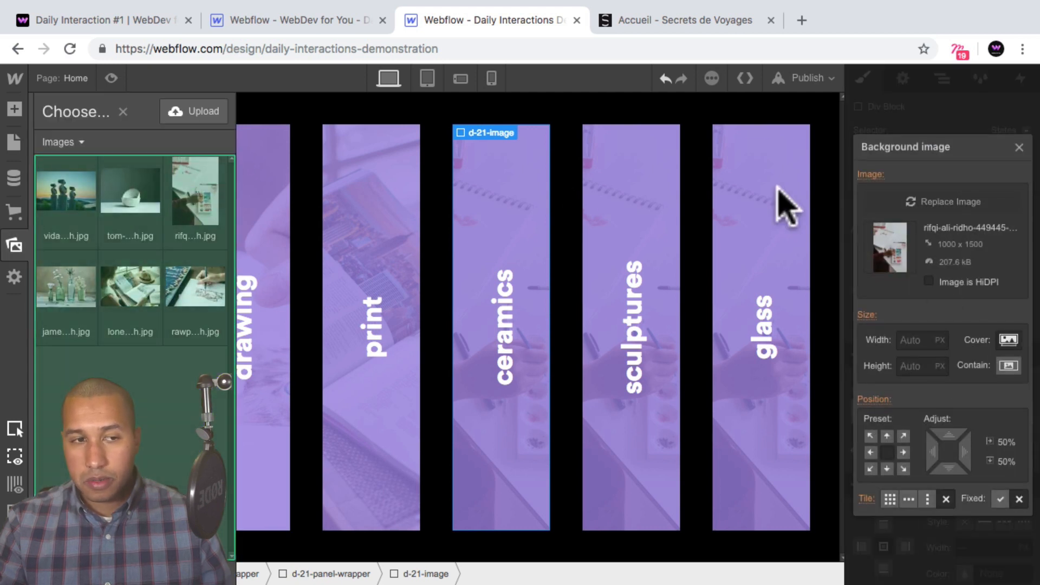
click(136, 195)
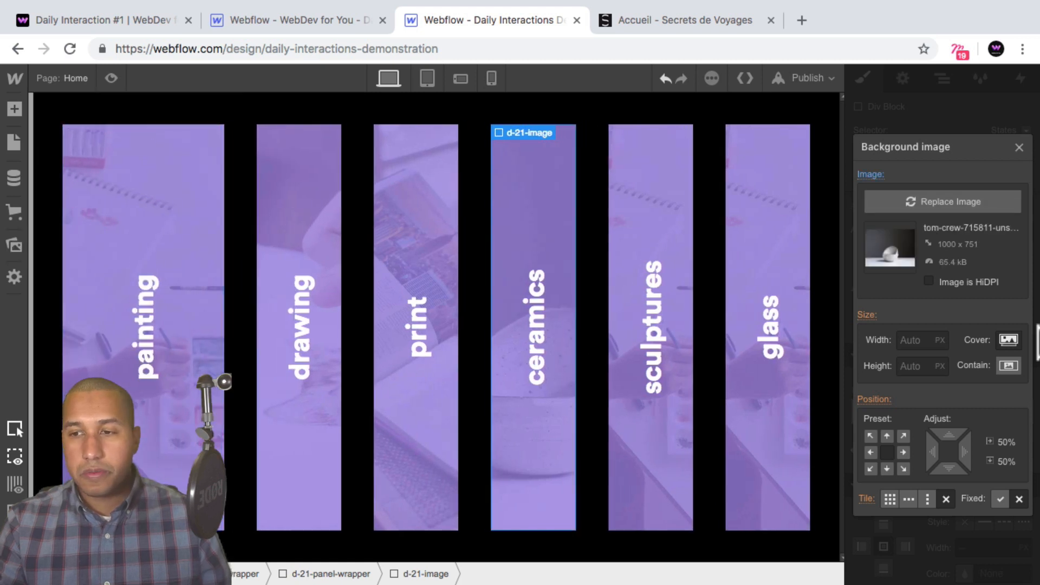
click(1019, 147)
Add the combo class "five" to the d-21-image block inside the fifth panel.
click(942, 81)
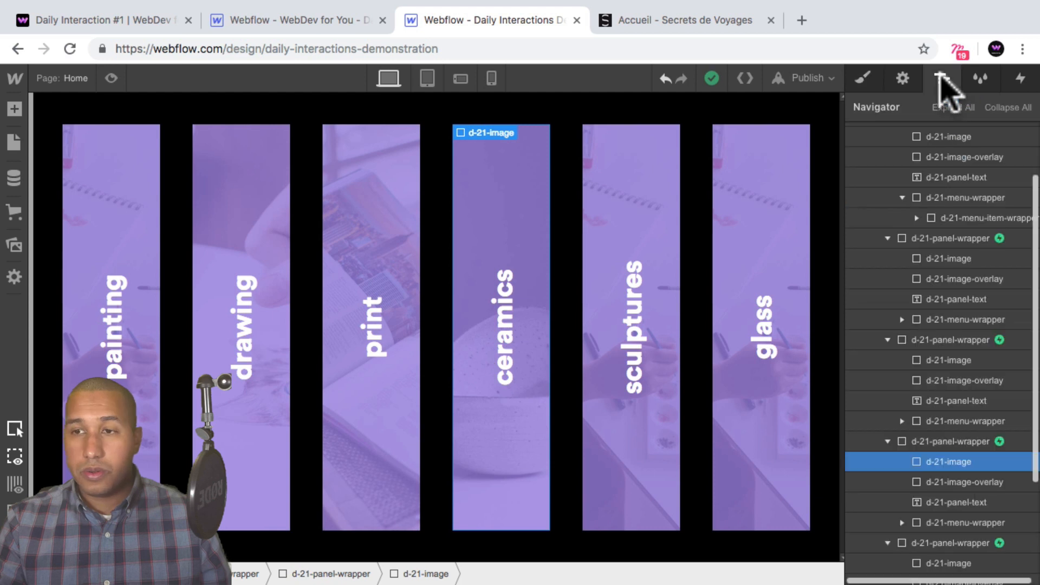
scroll(959, 412, down, 4)
click(949, 438)
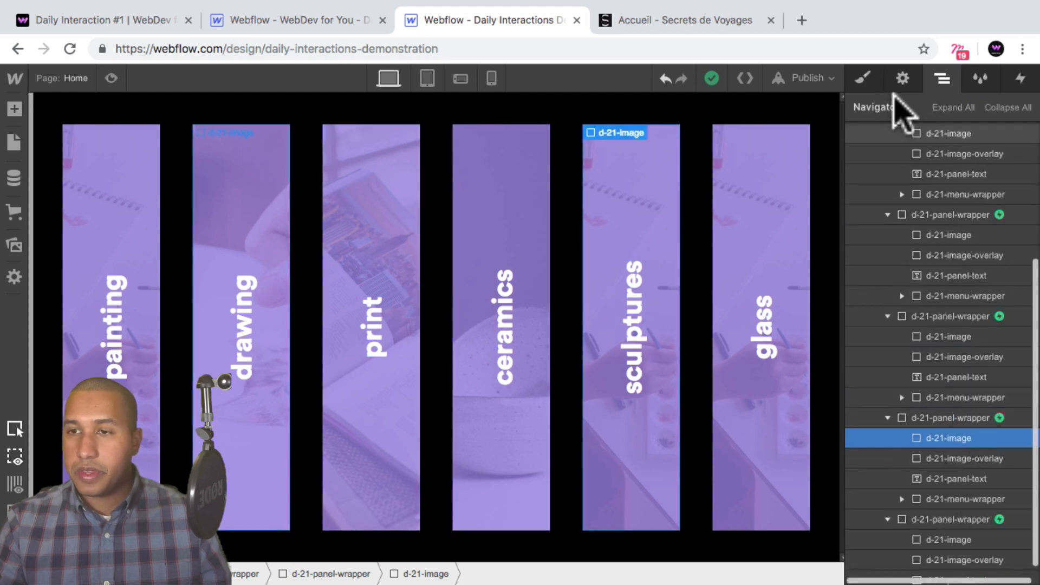
click(863, 79)
click(954, 152)
text(af)
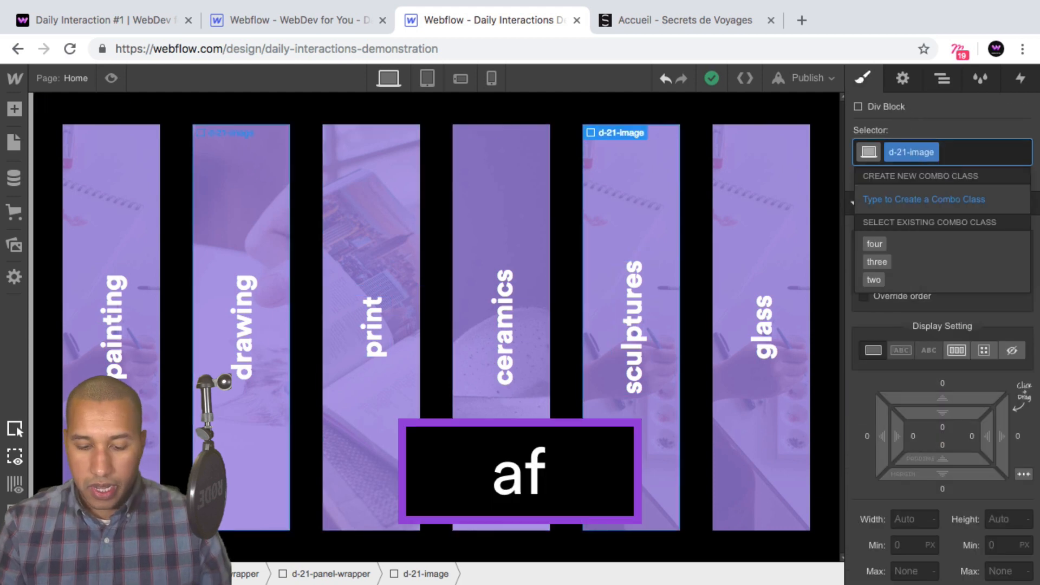
key(BackSpace)
key(BackSpace)
text(five)
key(Return)
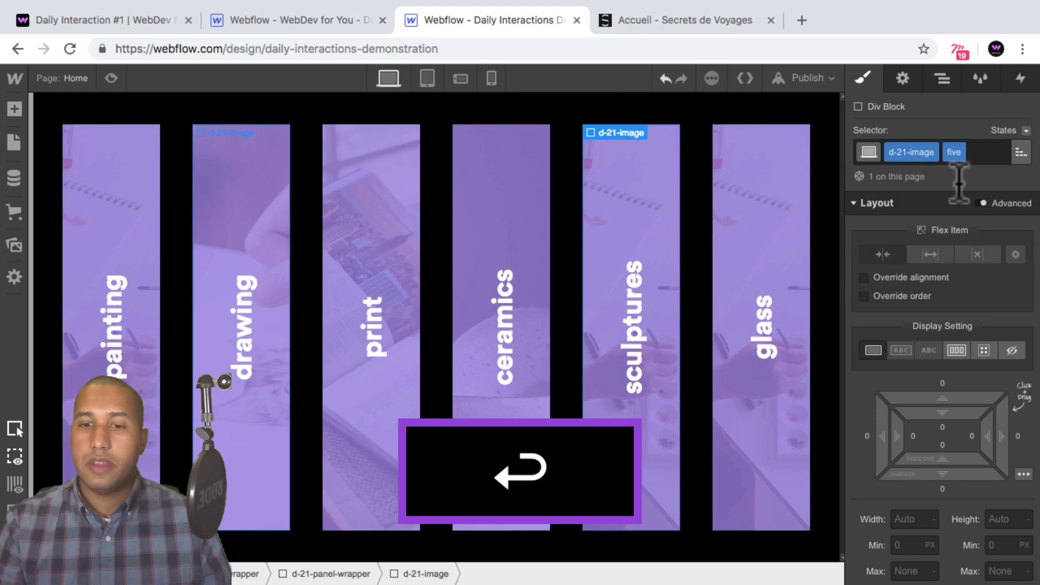
Replace the background image of the sculptures panel's d-21-image block with the photo of statues against the sky.
scroll(1029, 336, down, 10)
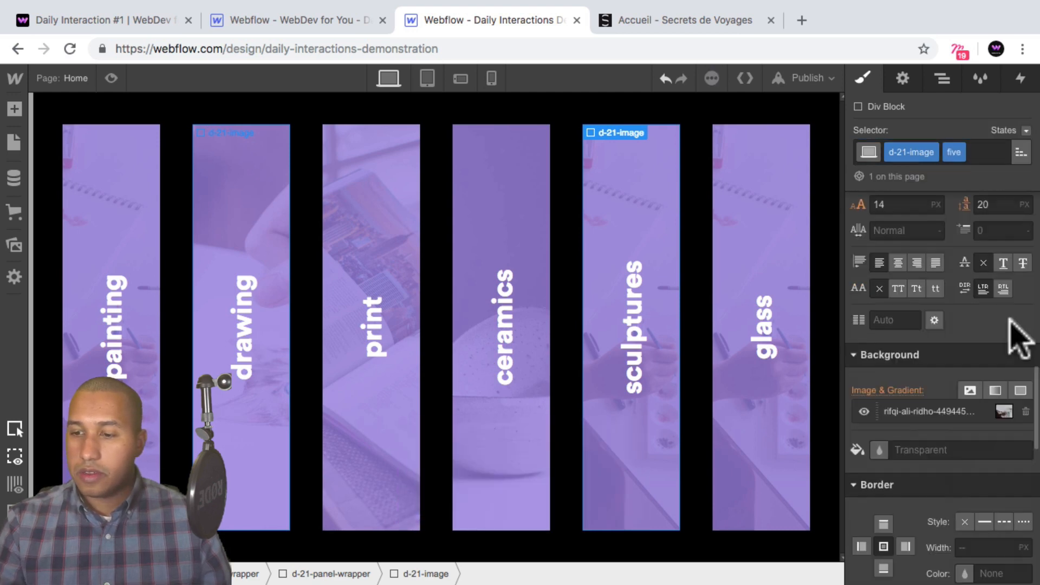
click(951, 322)
click(955, 202)
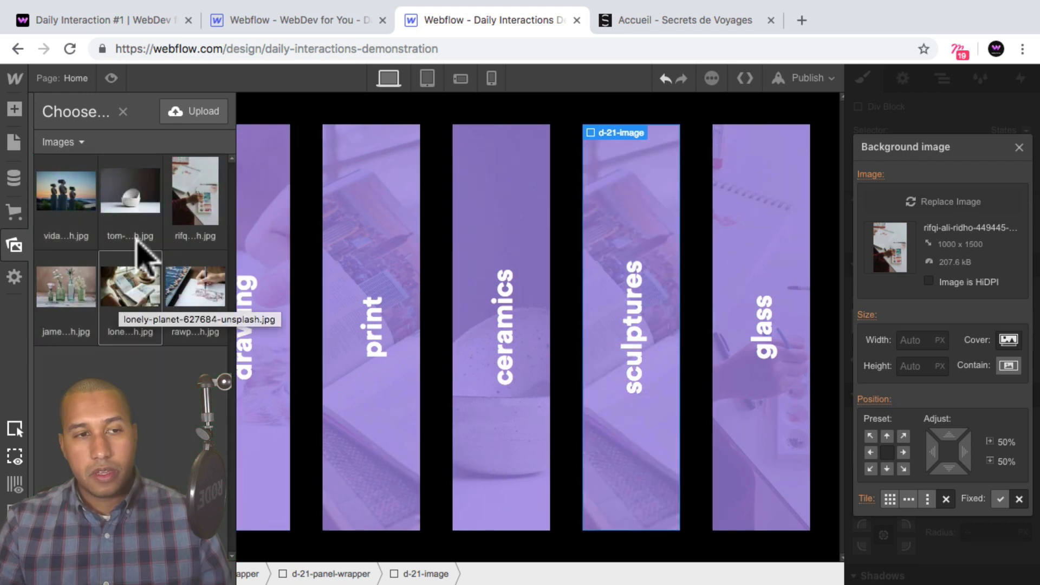
click(68, 205)
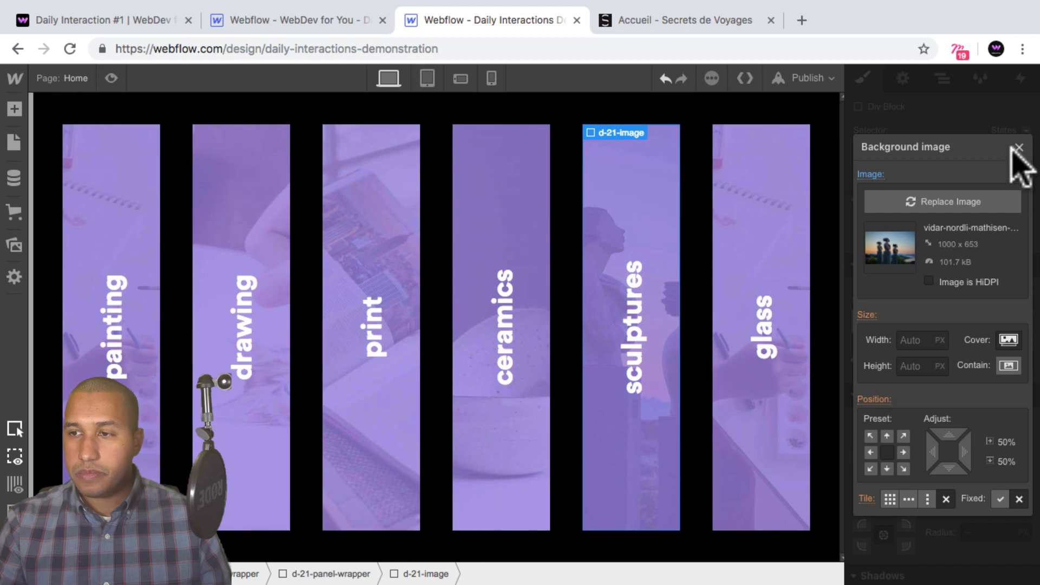
click(1018, 148)
Add the combo class "six" to the d-21-image block inside the sixth panel.
click(943, 79)
scroll(964, 353, down, 1)
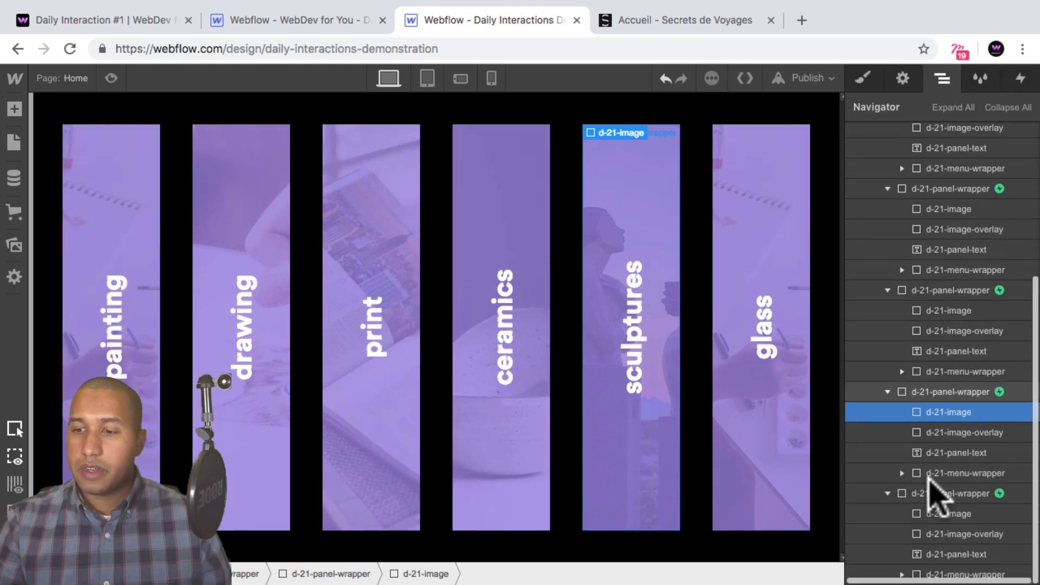
click(949, 513)
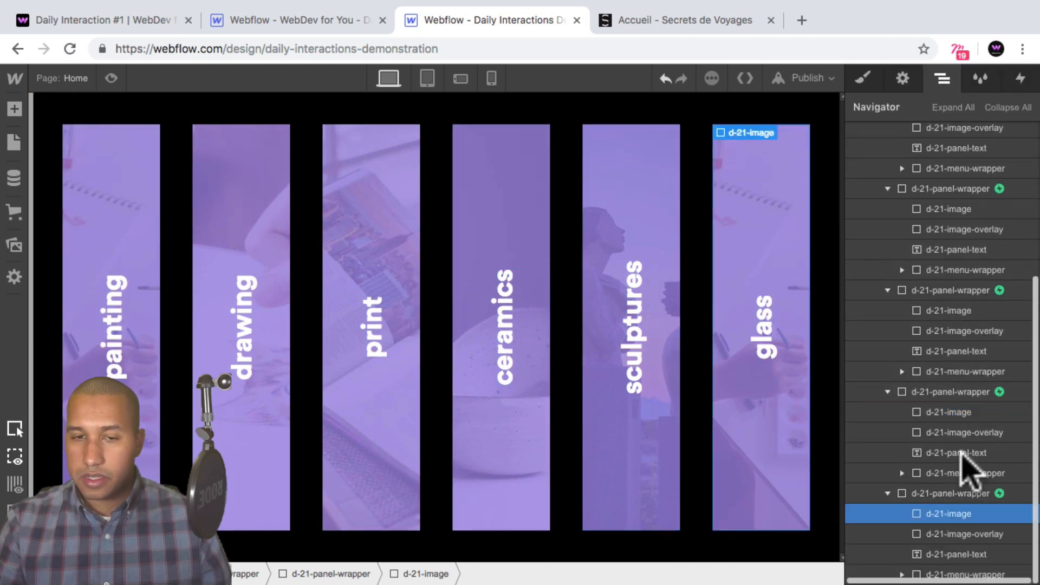
click(863, 78)
click(969, 152)
text(six)
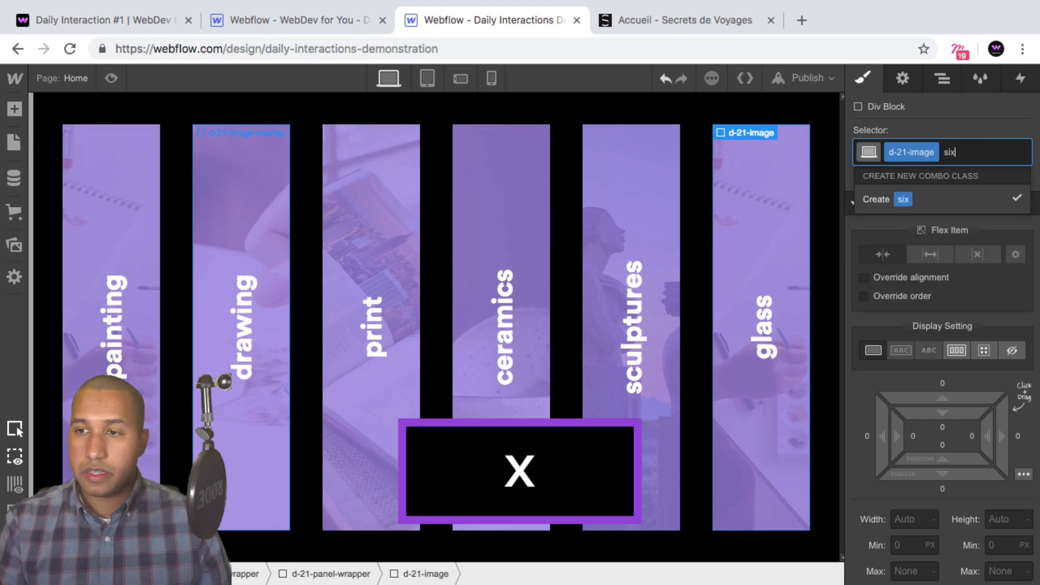
key(Return)
Replace the background image of the glass panel's d-21-image block with the photo of glass bottles and flowers.
scroll(981, 323, down, 10)
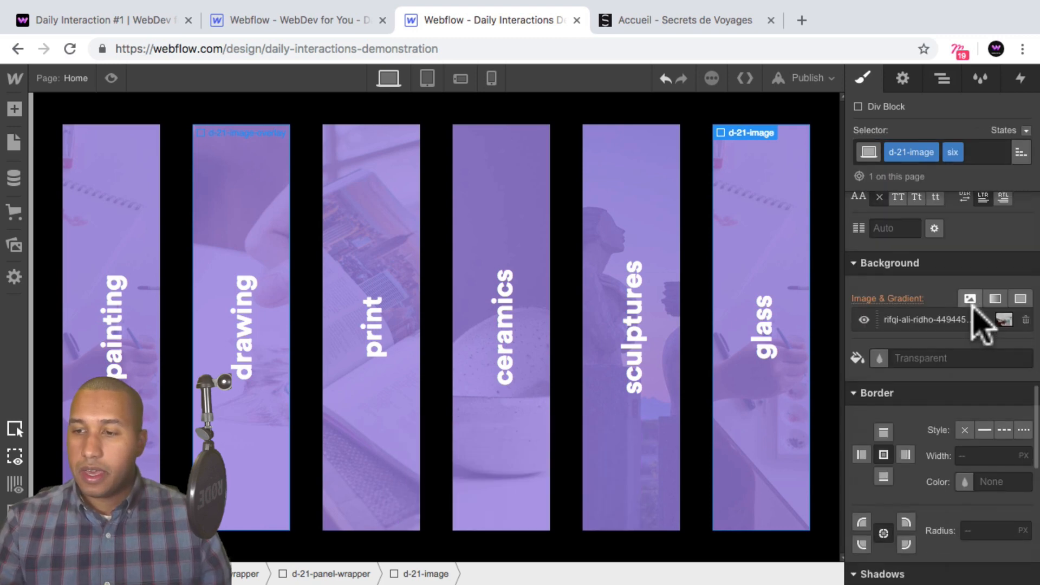
click(953, 327)
click(945, 202)
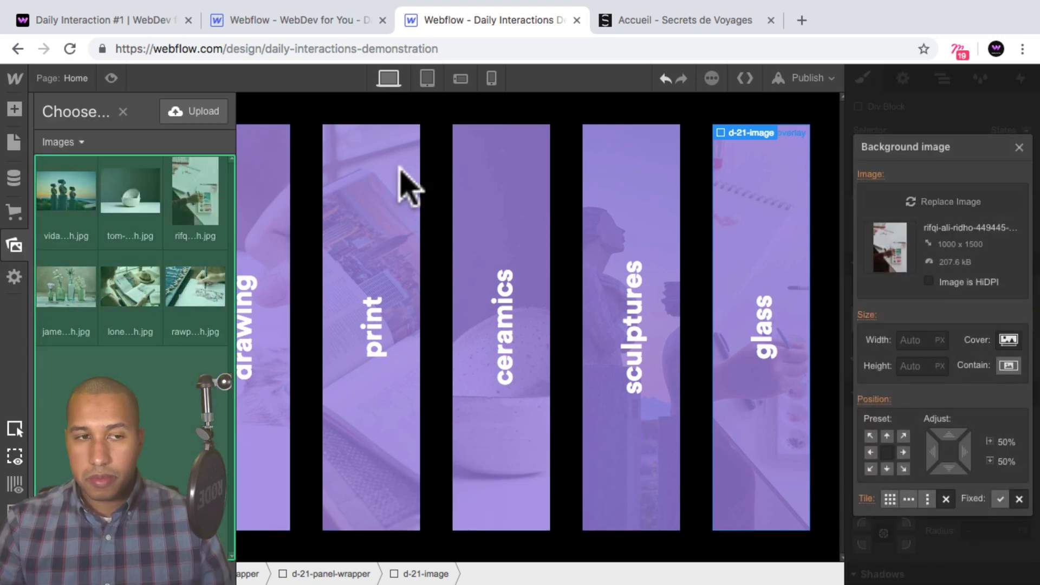
click(131, 286)
click(76, 300)
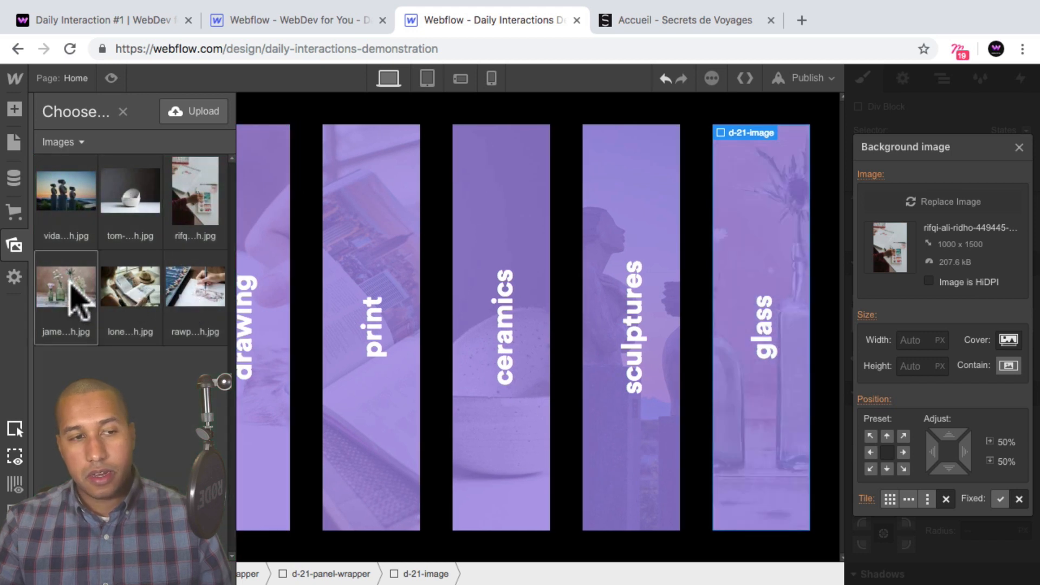
click(62, 285)
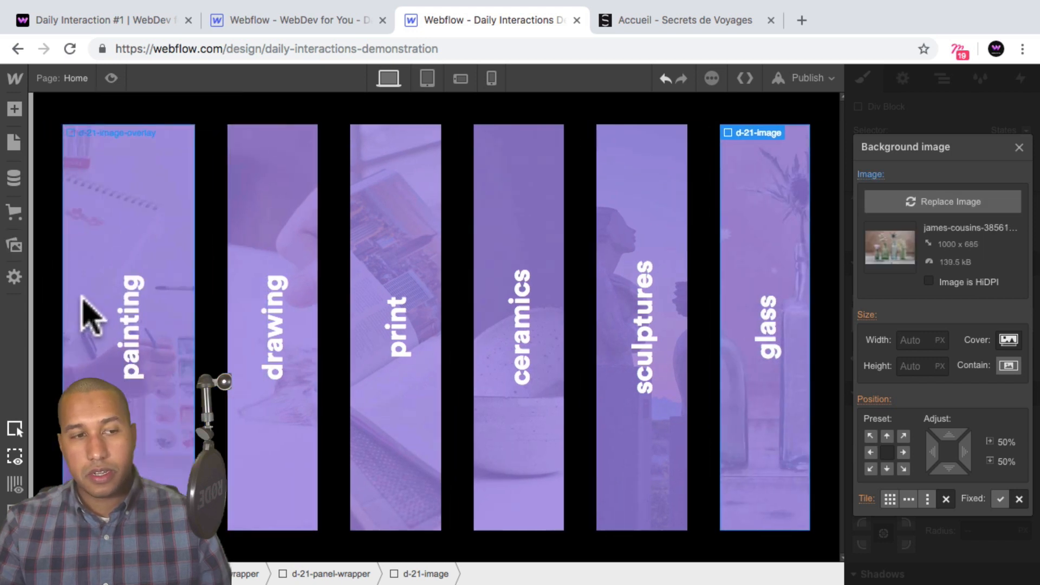
click(1019, 147)
Preview the page to check the panels' hover animations with their new background images, and return to editing.
click(111, 78)
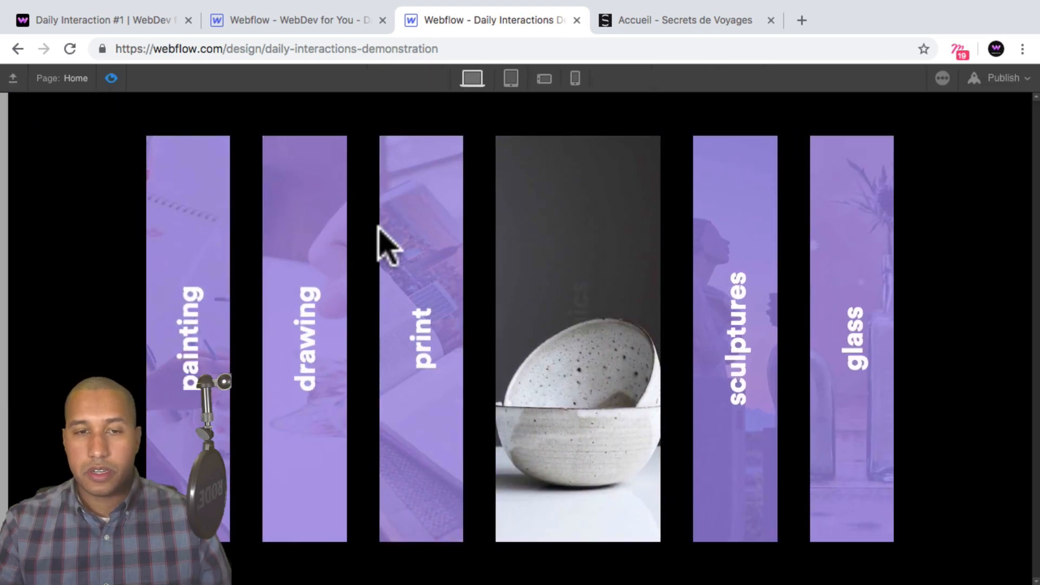
click(112, 77)
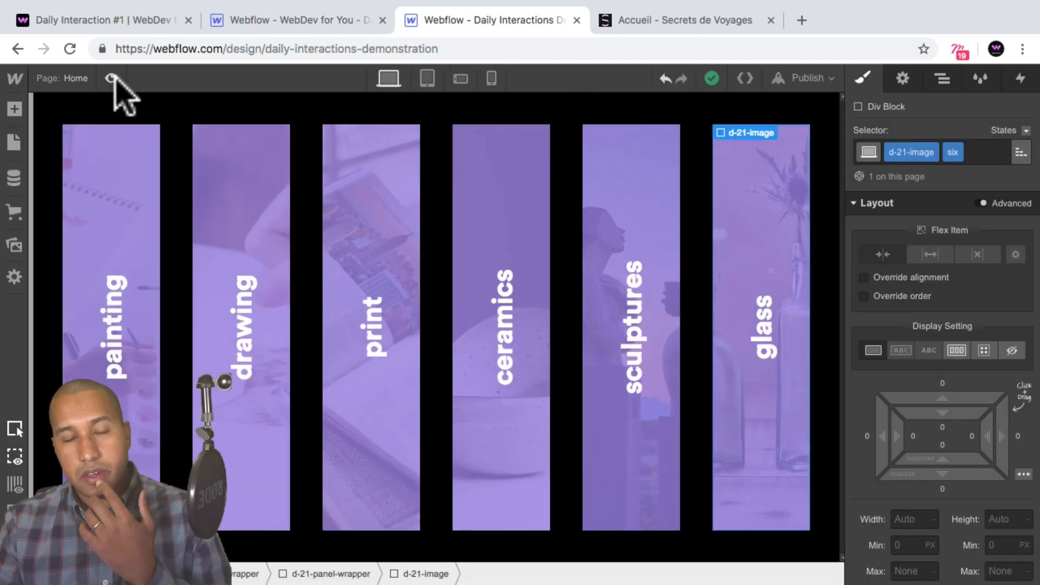
Add the combo class "two" to the d-21-image-overlay block inside the drawing panel.
click(943, 81)
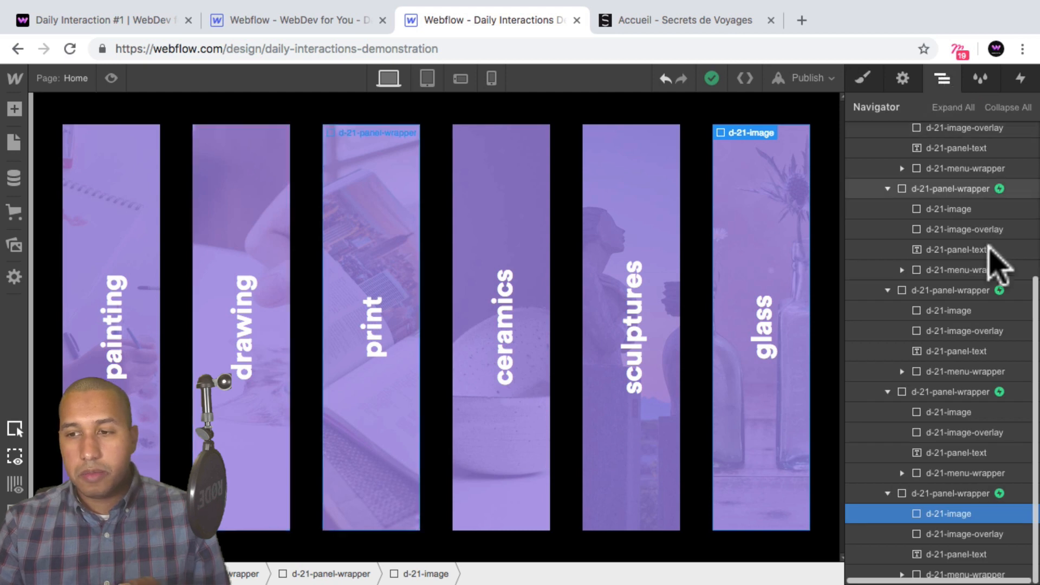
scroll(986, 260, up, 5)
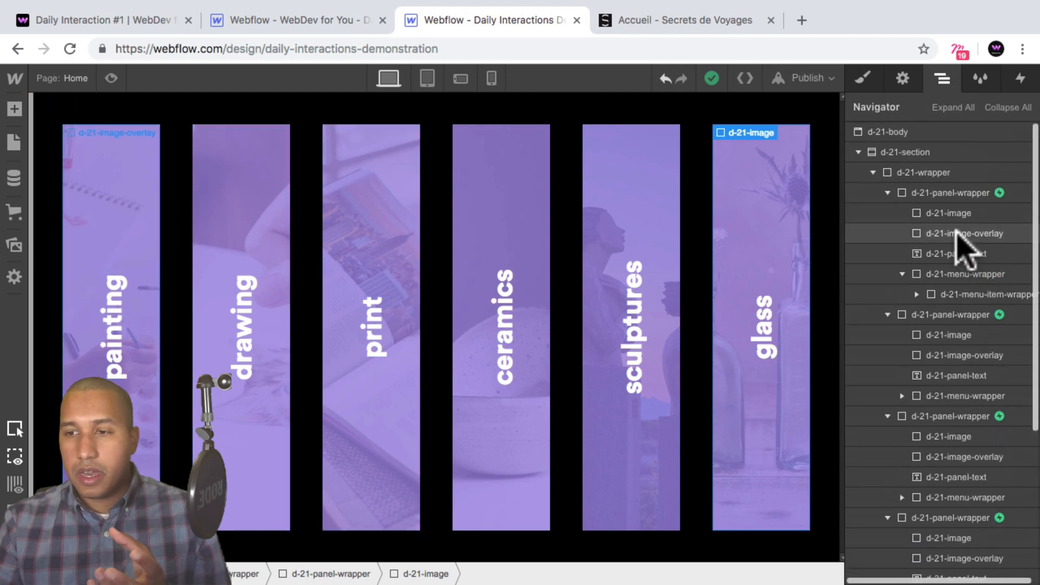
click(965, 355)
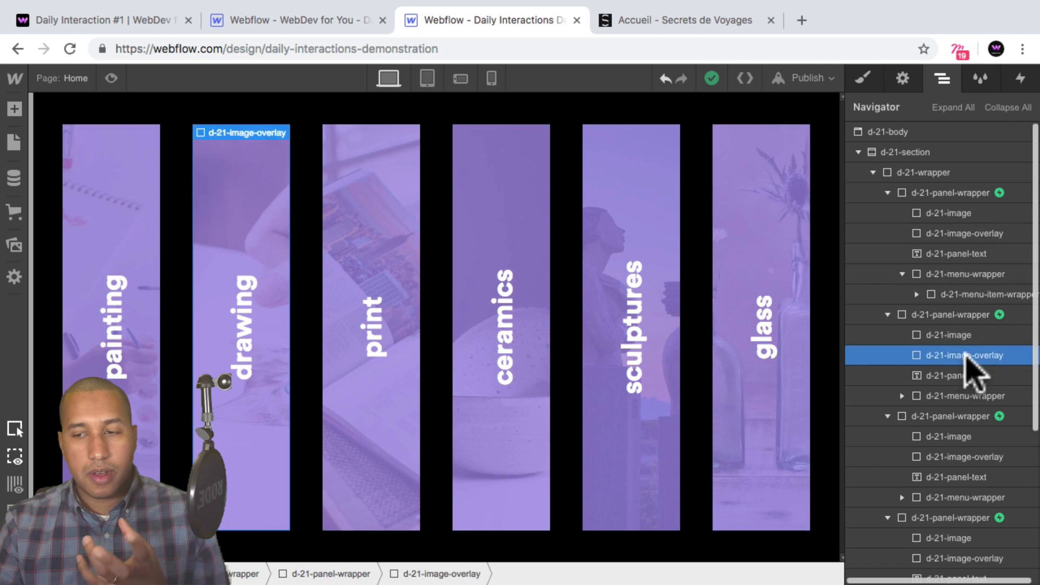
click(863, 79)
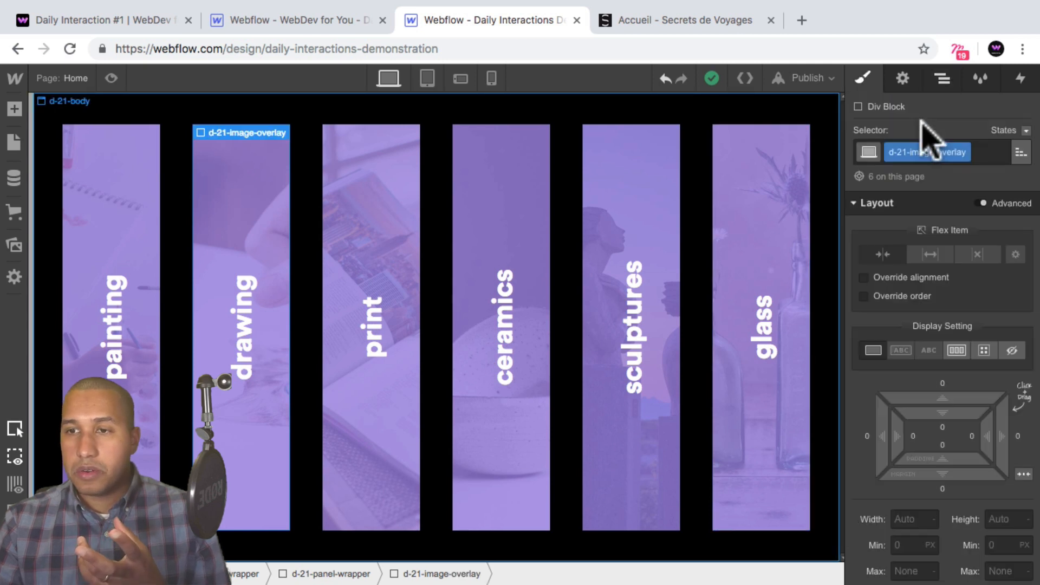
click(997, 153)
text(two)
key(Return)
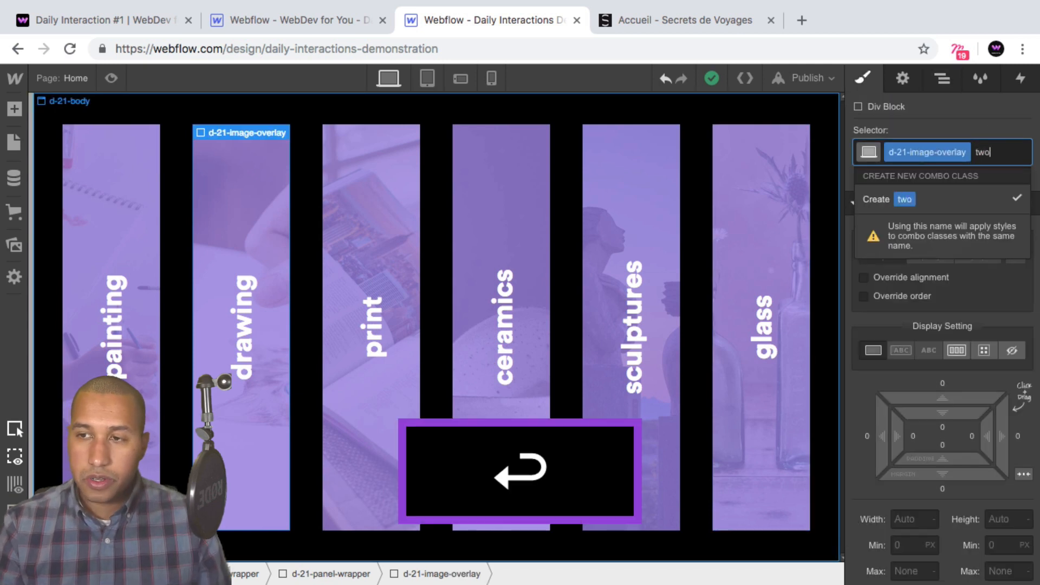
Check the Demo 21 colours and set the drawing overlay's background colour to the Magenta swatch at 80% opacity.
scroll(1008, 260, down, 10)
scroll(1005, 266, up, 8)
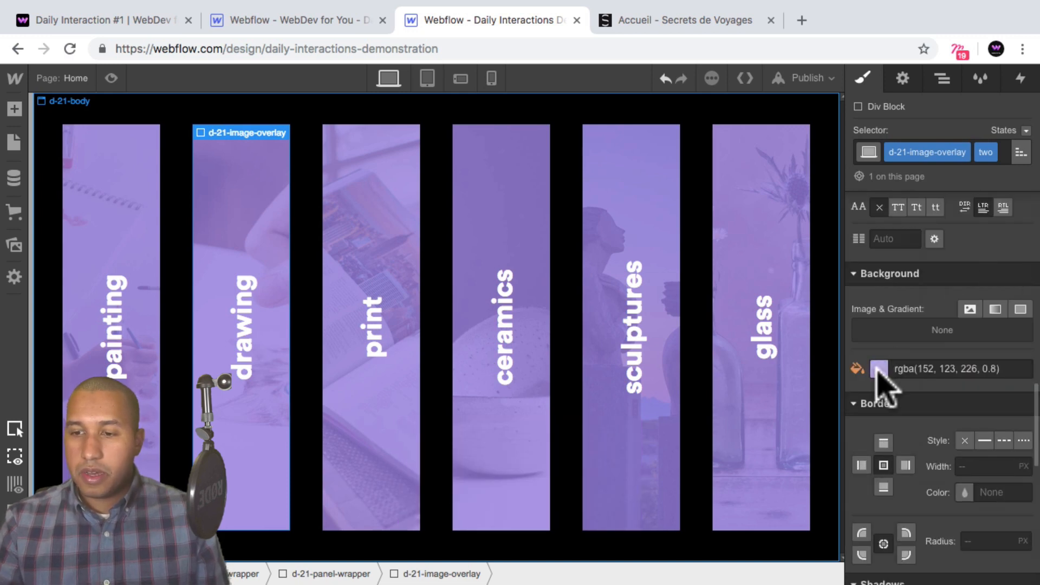
click(139, 21)
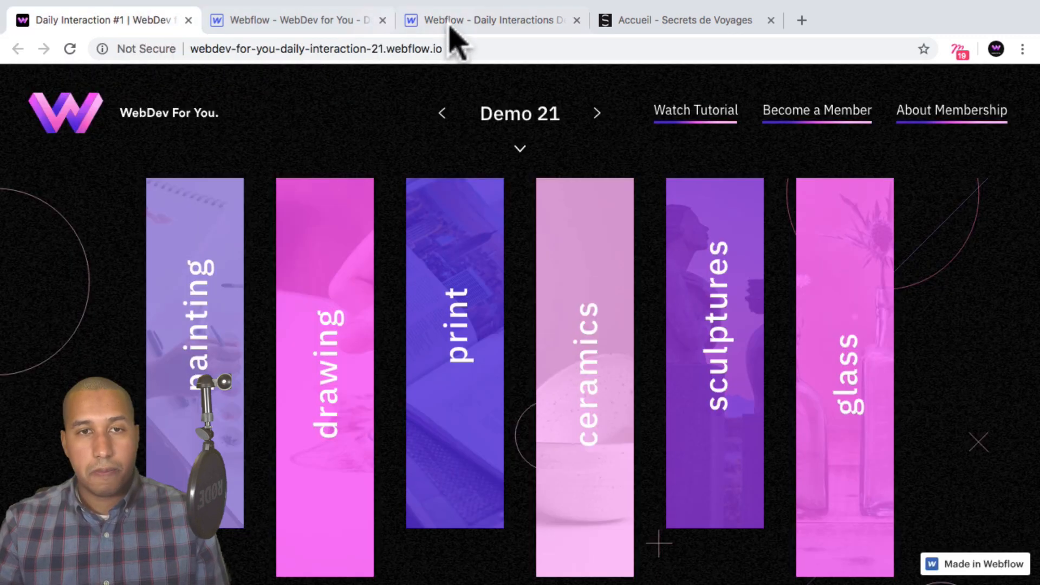
click(480, 23)
click(879, 370)
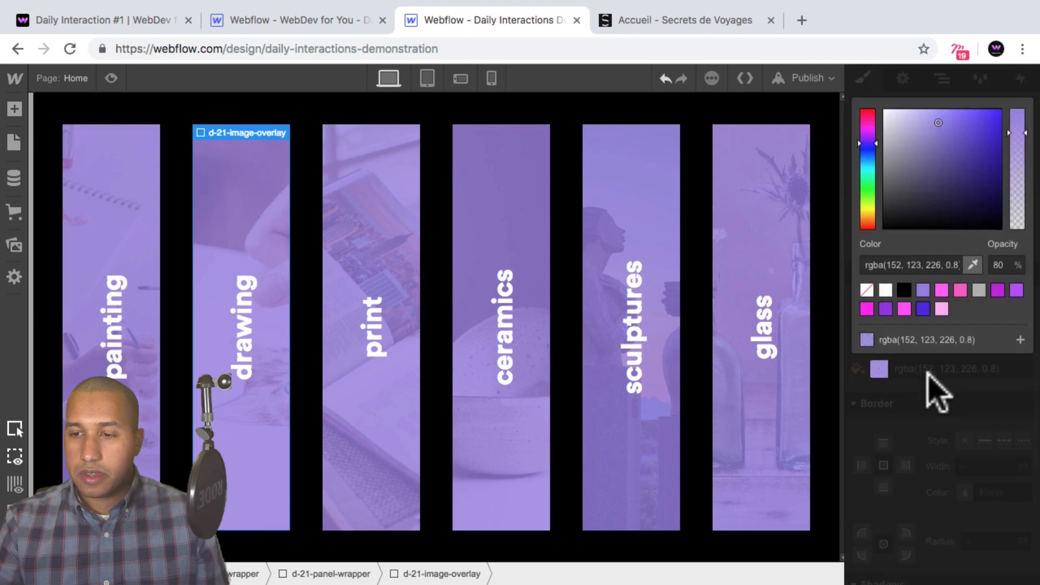
click(904, 308)
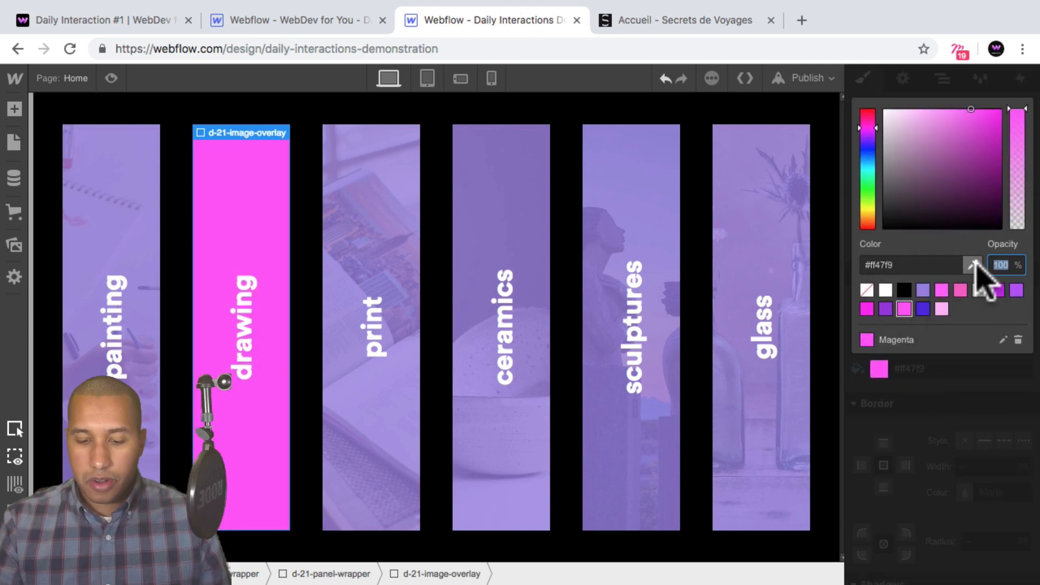
text(80)
key(Return)
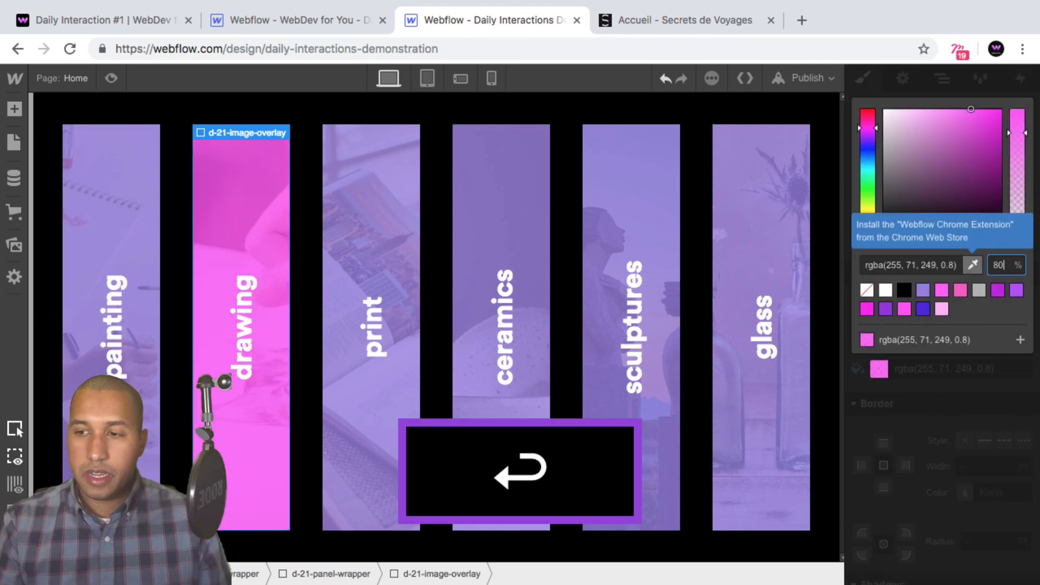
click(950, 90)
Add the combo class "three" to the d-21-image-overlay block inside the print panel.
click(943, 79)
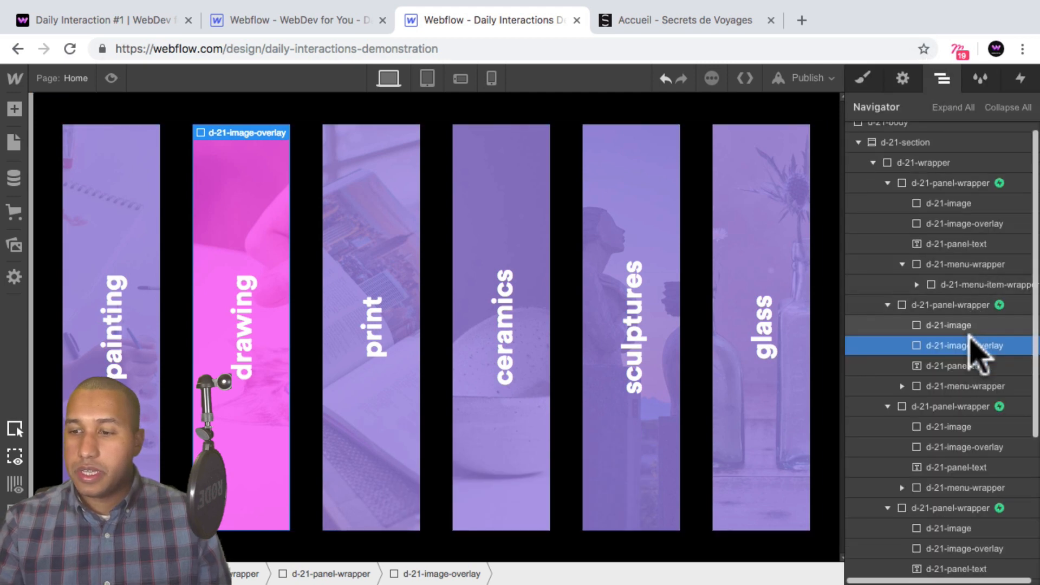
click(963, 437)
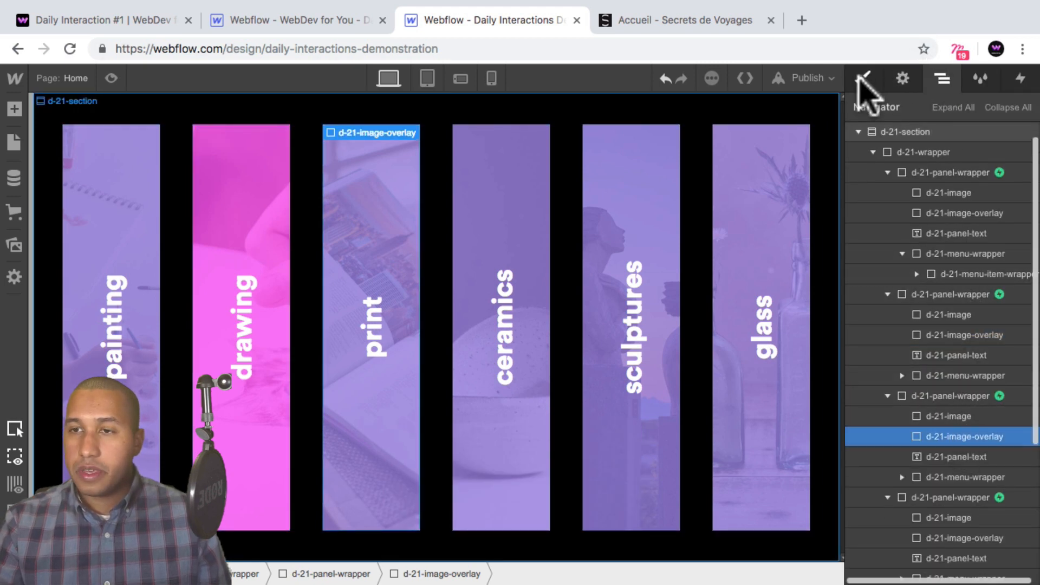
click(862, 79)
scroll(1009, 325, down, 10)
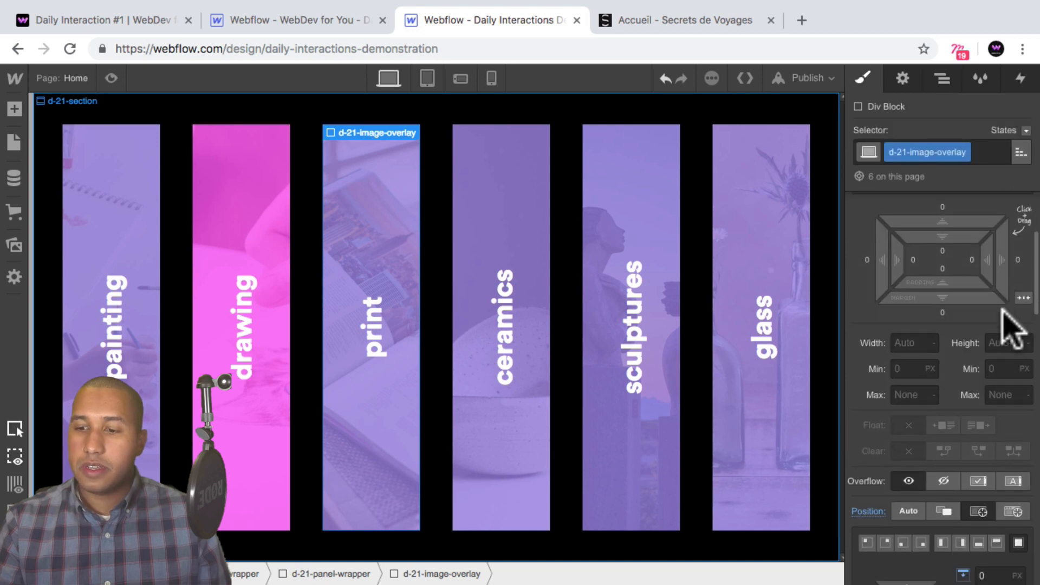
click(986, 154)
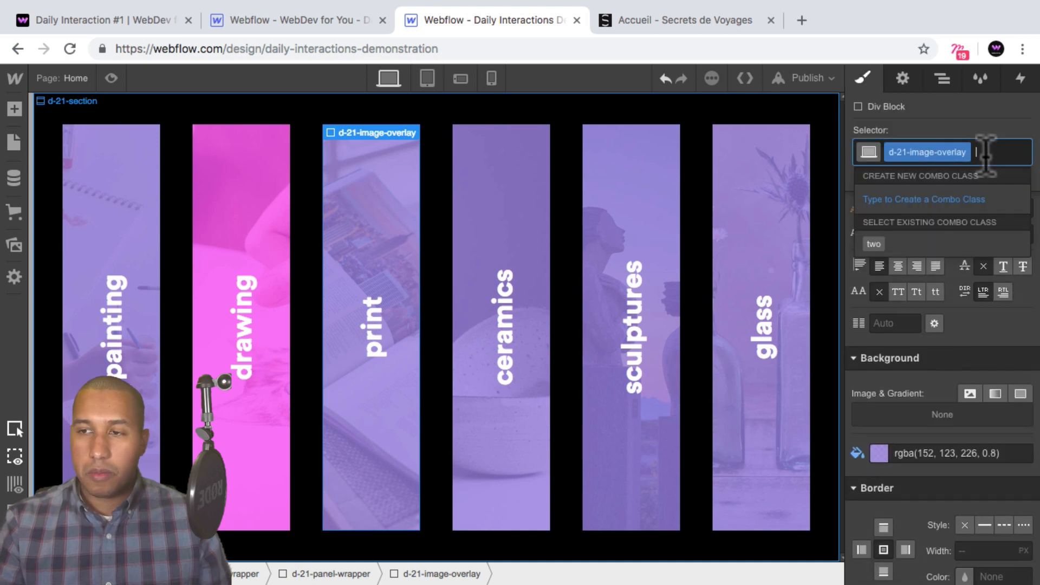
text(three)
key(Return)
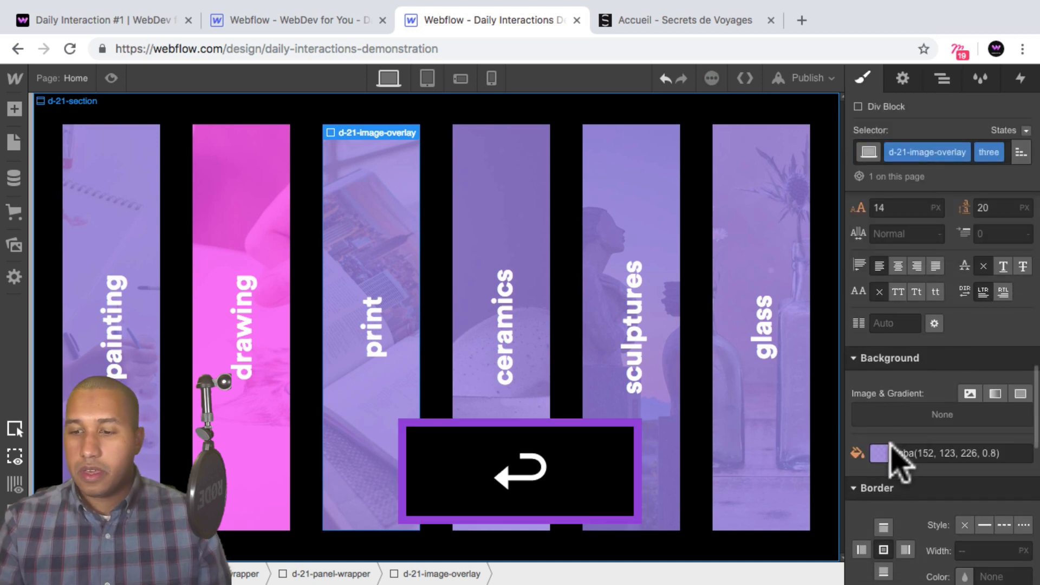
Set the print overlay's background colour to the Blue swatch at 80% opacity.
click(878, 454)
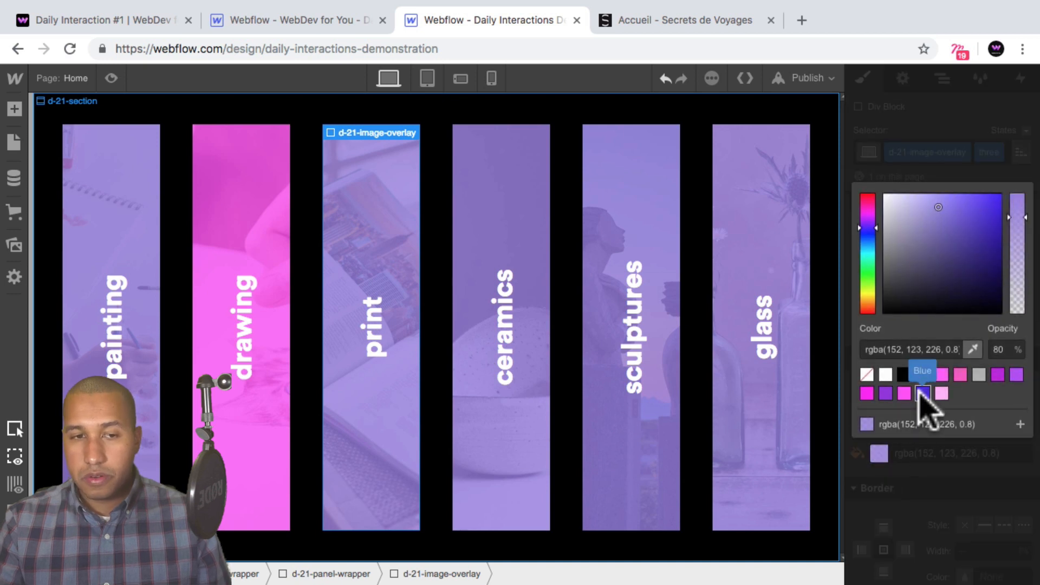
click(922, 393)
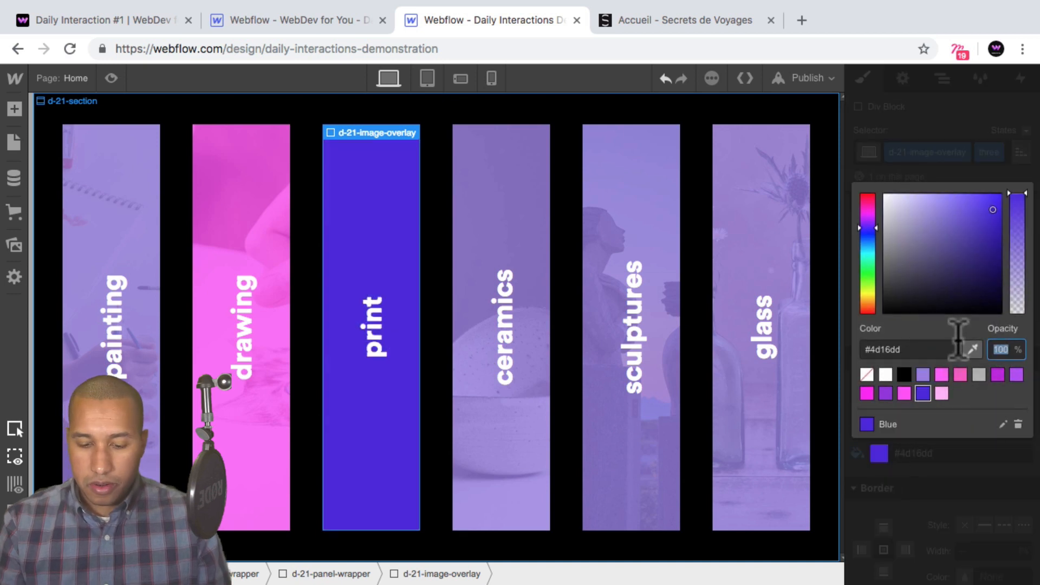
text(80)
key(Return)
click(926, 166)
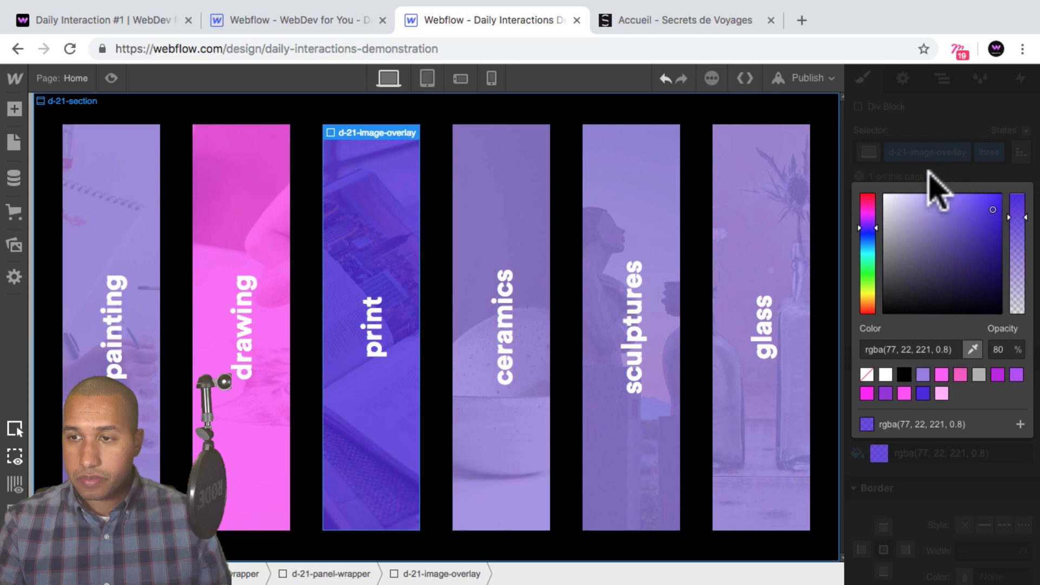
Add the combo class "four" to the d-21-image-overlay block inside the ceramics panel.
click(943, 80)
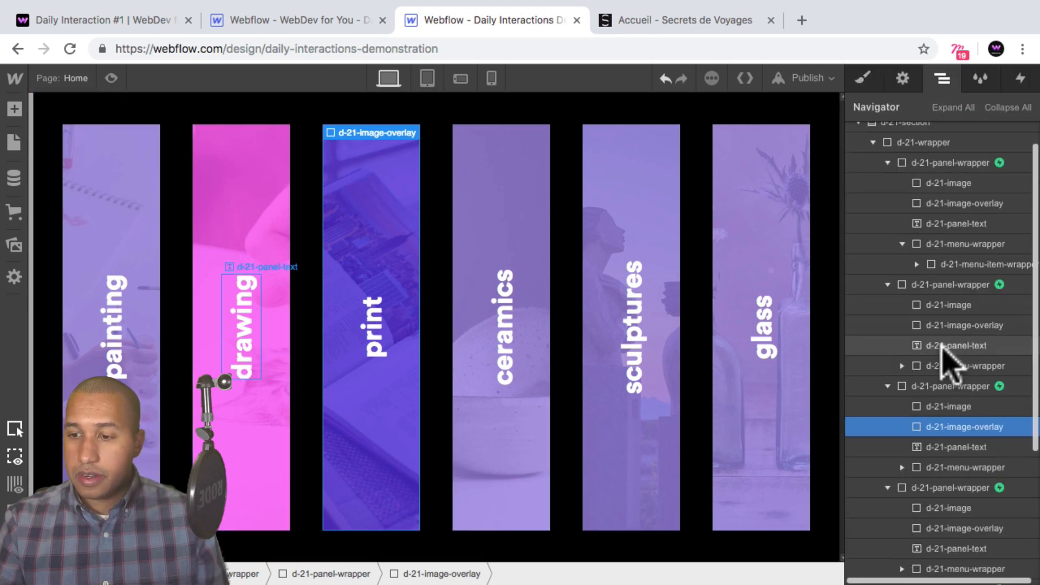
scroll(952, 380, down, 3)
click(949, 438)
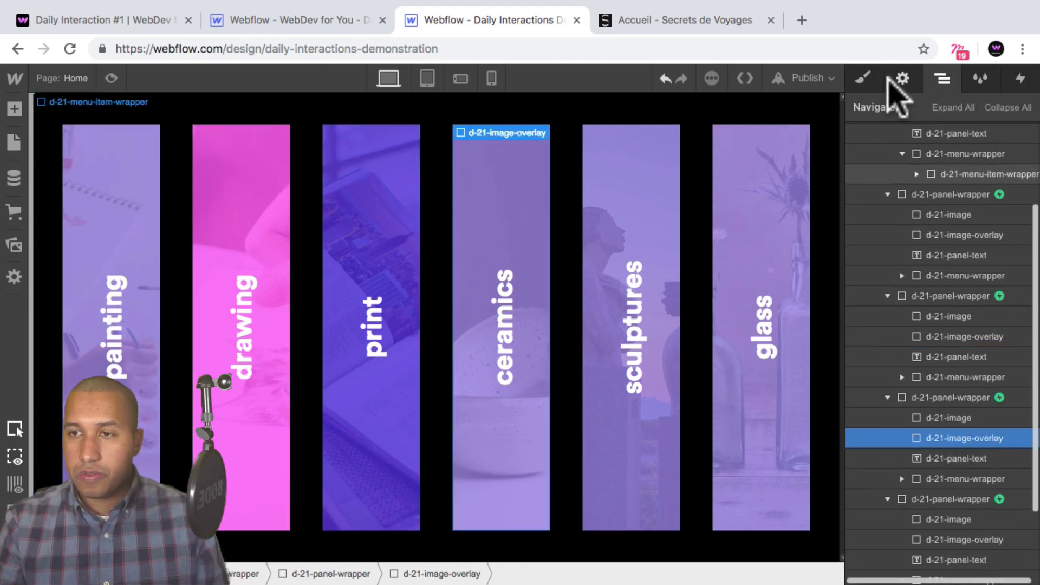
key(s)
click(986, 152)
text(four)
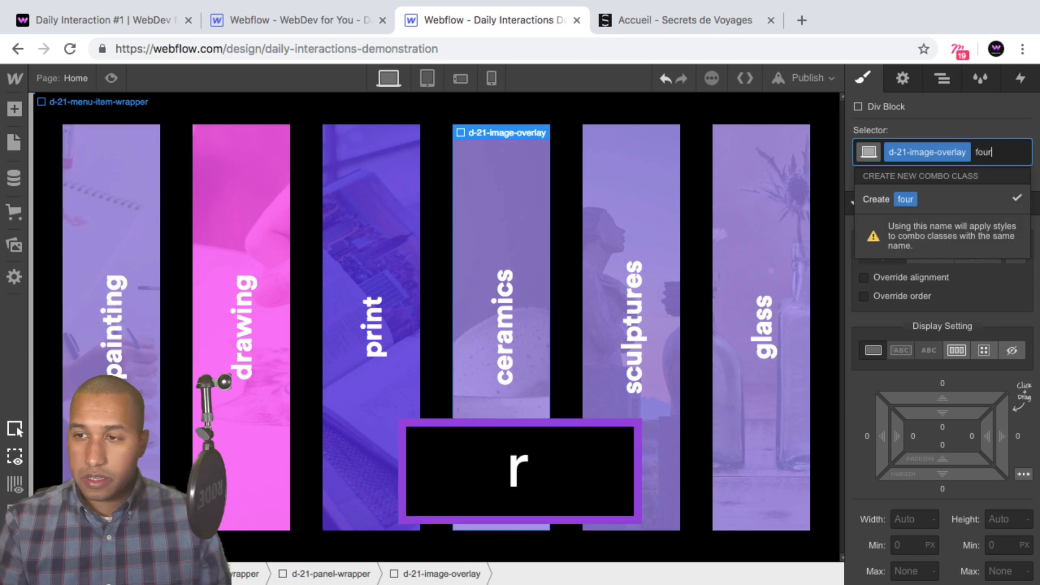
key(Return)
Check the Demo 21 page and set the ceramics overlay's background colour to the Plum swatch at 80% opacity.
scroll(994, 244, down, 5)
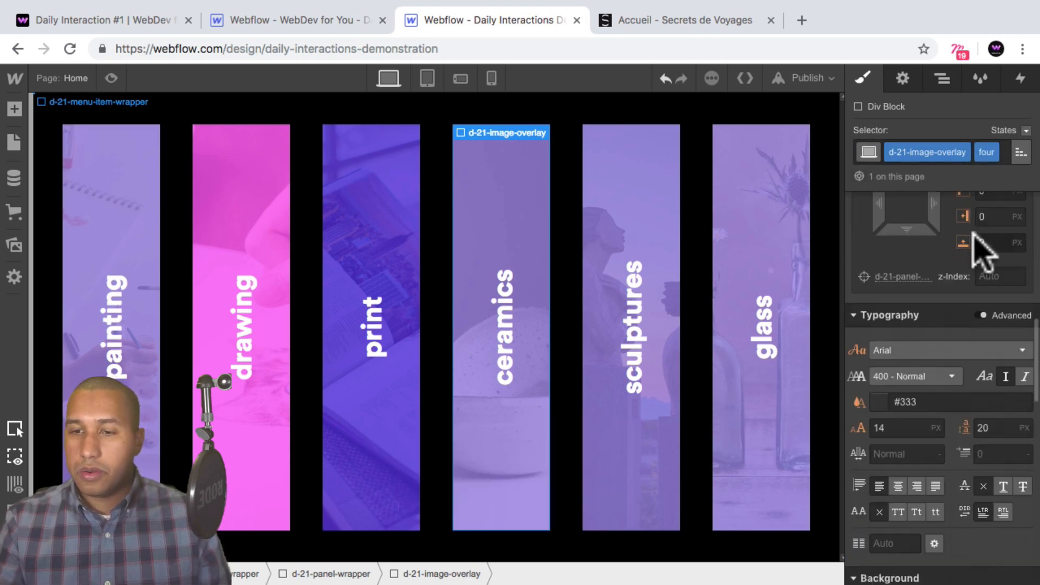
scroll(970, 282, down, 5)
click(881, 329)
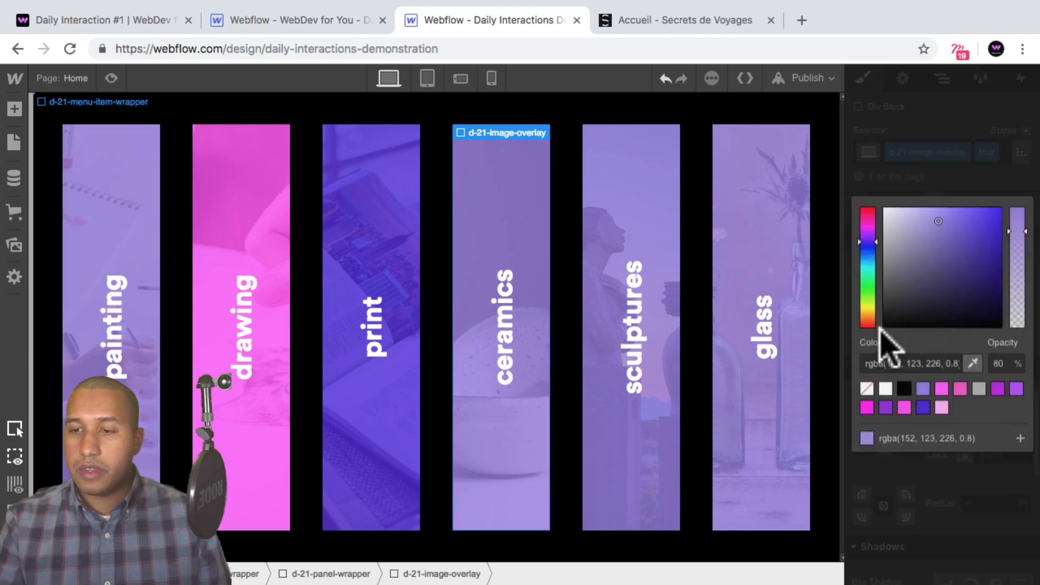
click(857, 195)
click(149, 20)
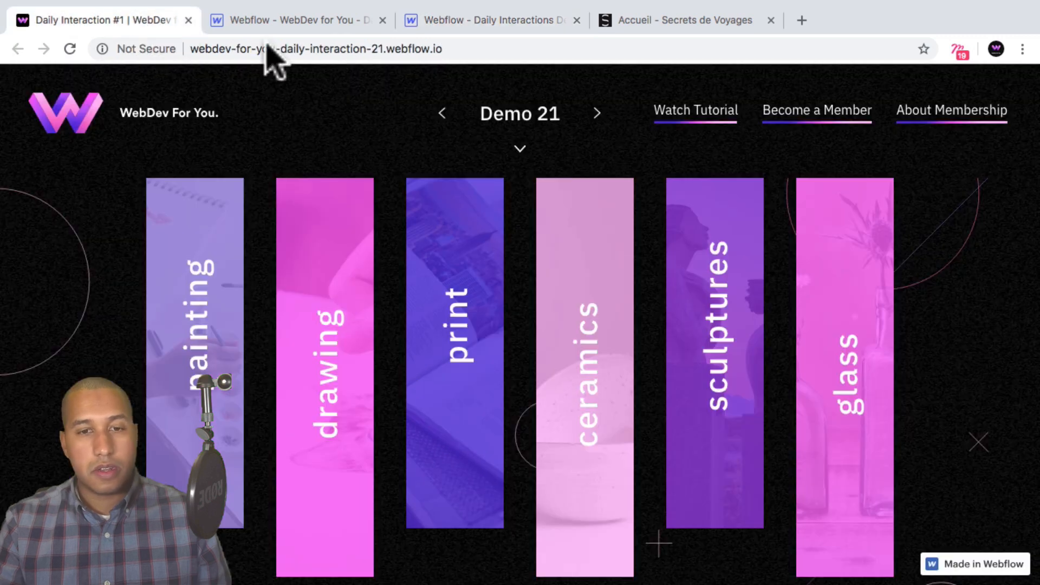
click(469, 20)
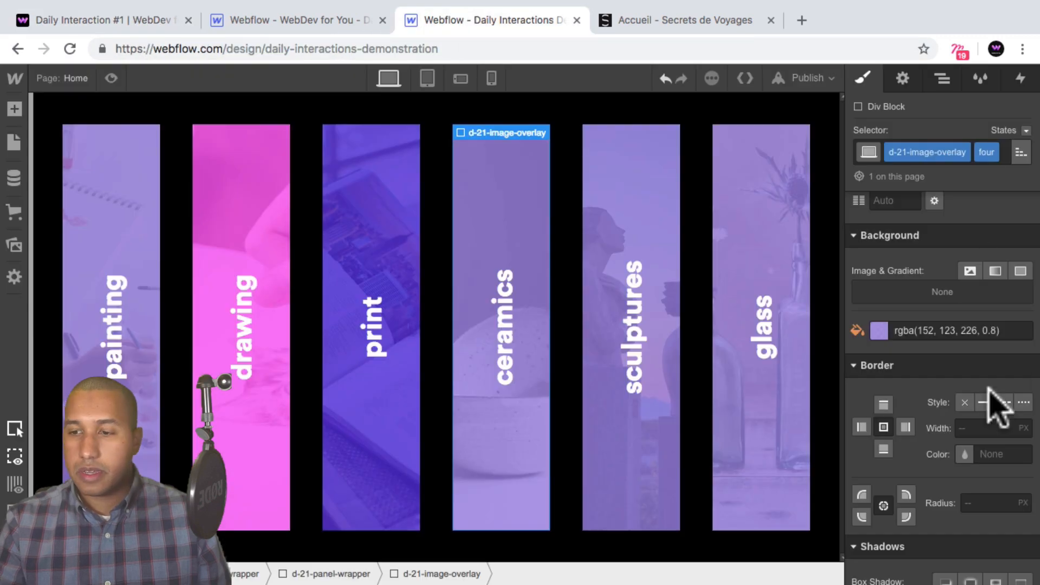
click(879, 331)
click(943, 409)
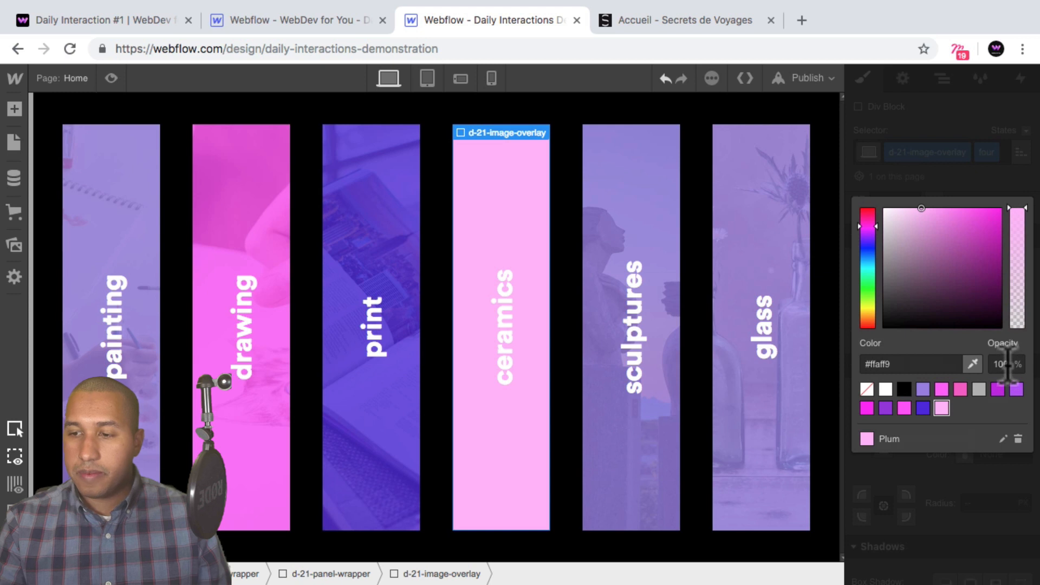
text(80)
key(Return)
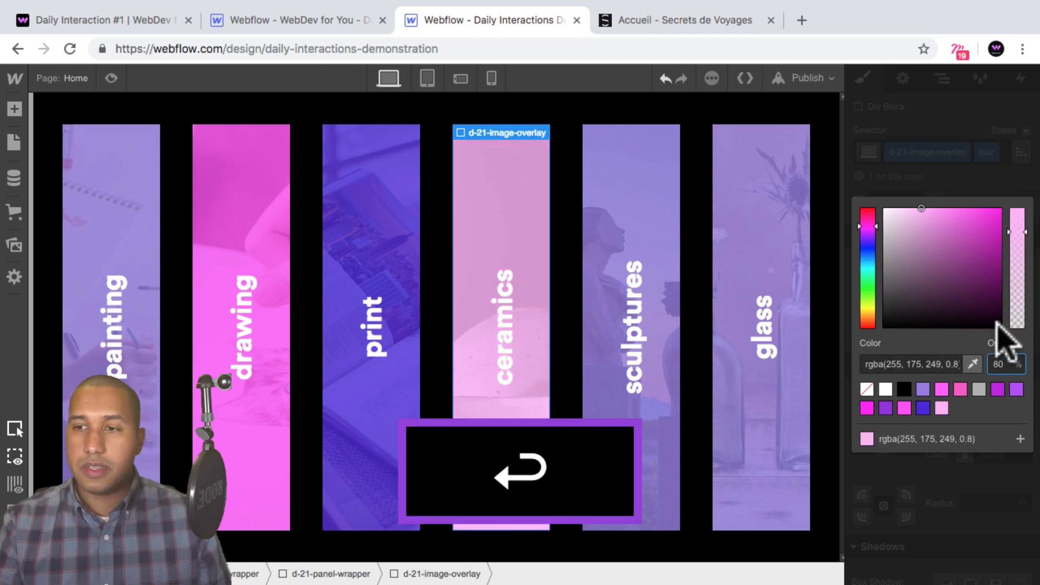
Add the combo class "five" to the d-21-image-overlay block inside the sculptures panel.
click(943, 78)
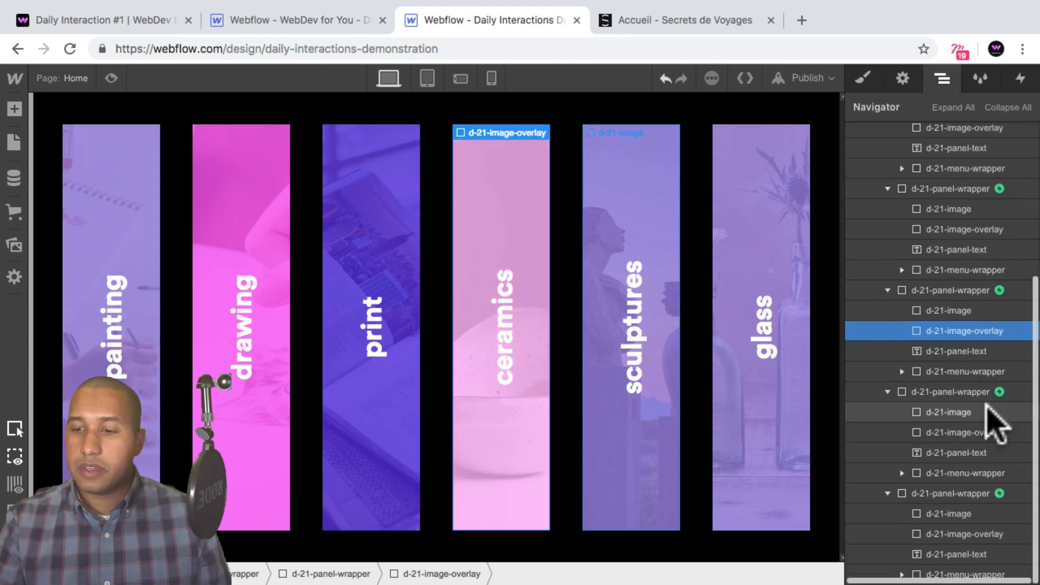
click(962, 431)
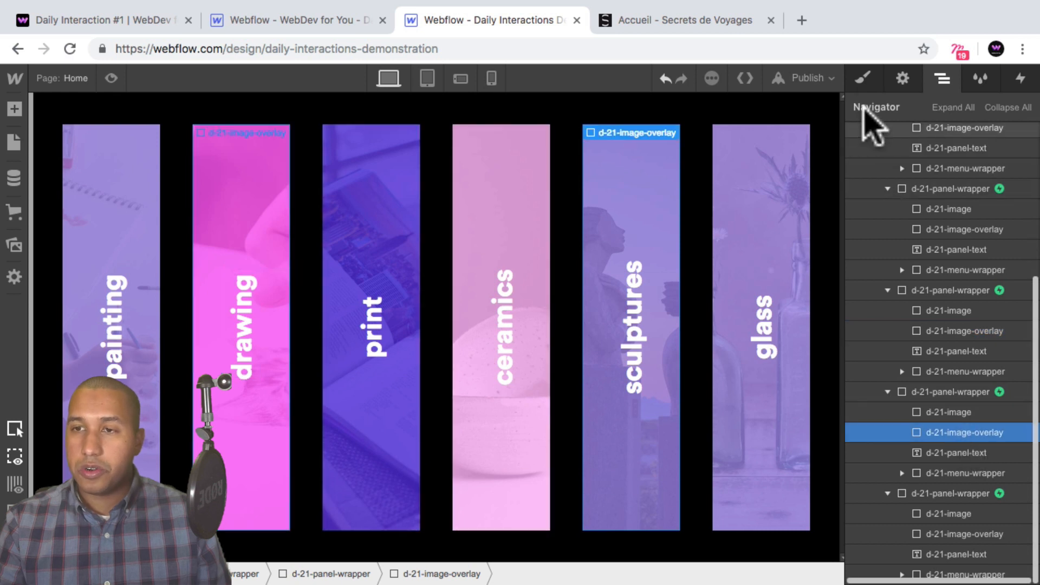
click(863, 78)
click(997, 152)
text(five)
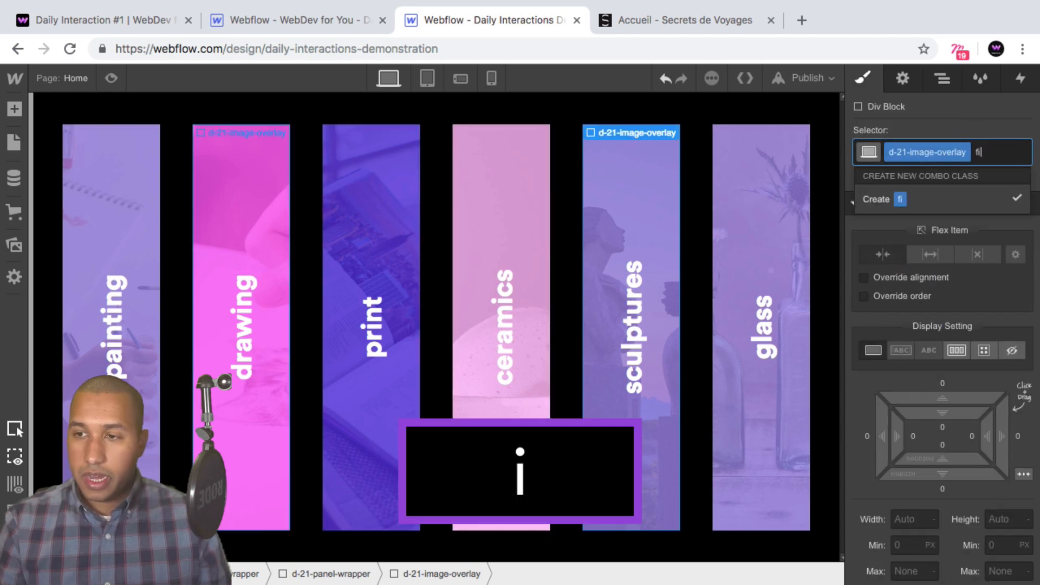
key(Return)
Check the Demo 21 page and set the sculptures overlay's background colour to the Blue Violet swatch at 80% opacity.
scroll(949, 333, down, 8)
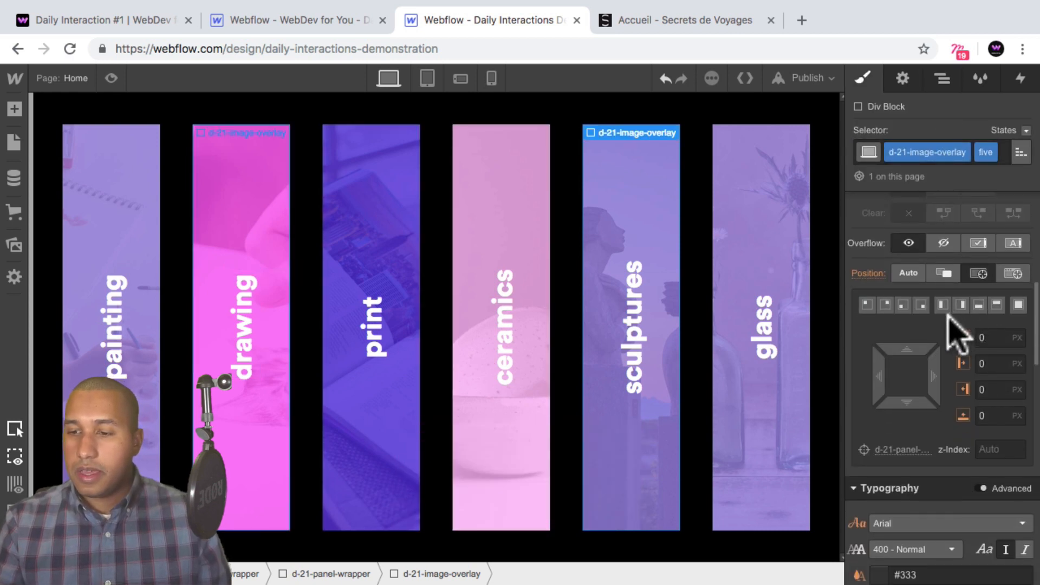
scroll(953, 338, down, 2)
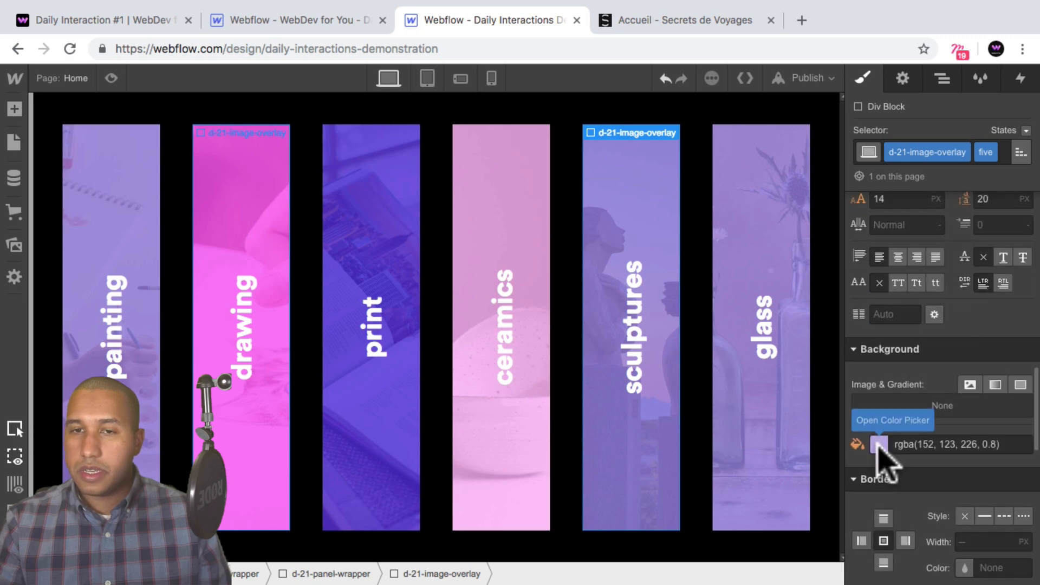
click(142, 20)
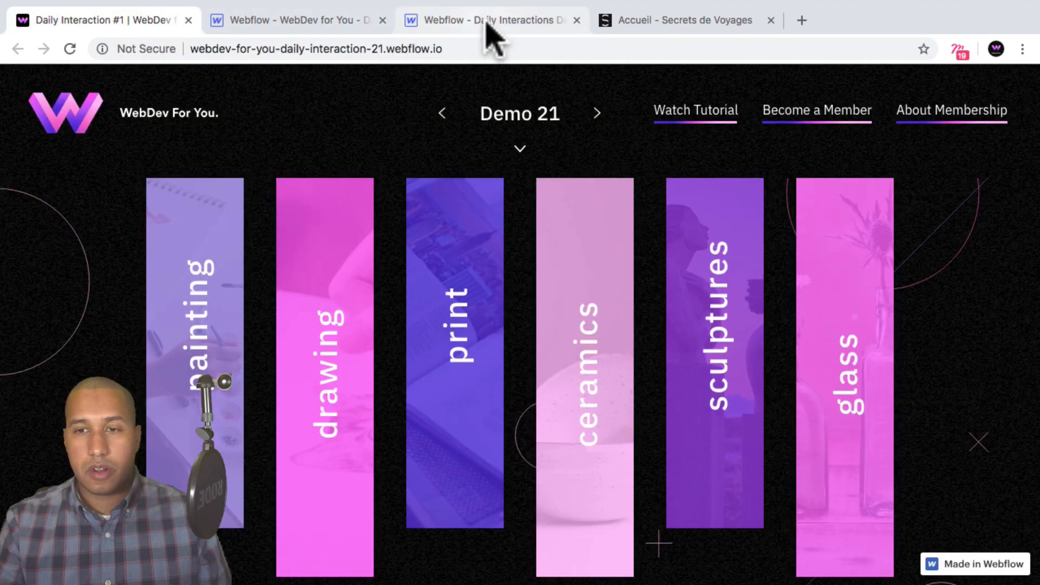
click(486, 23)
click(879, 445)
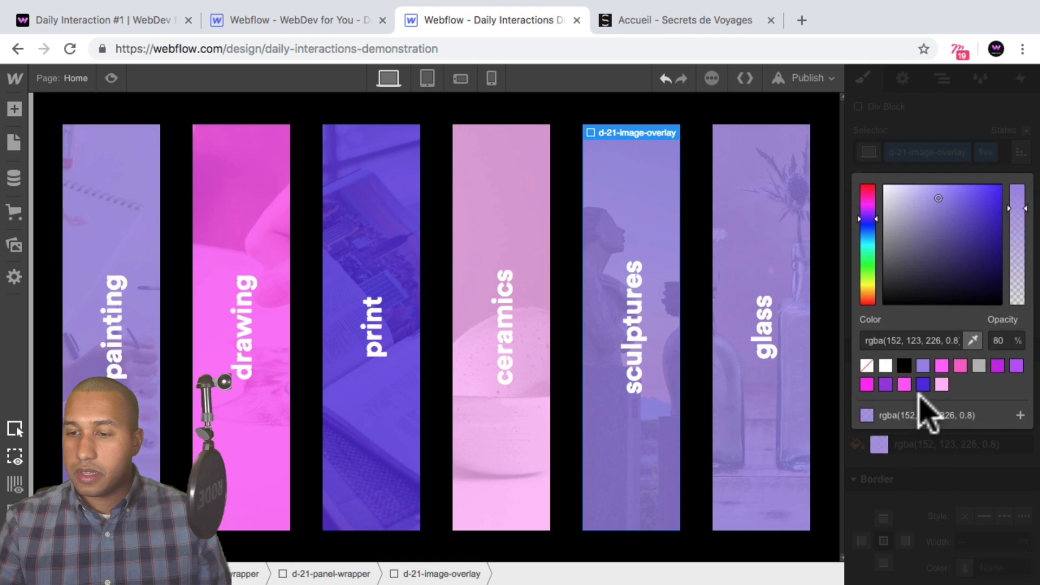
click(886, 385)
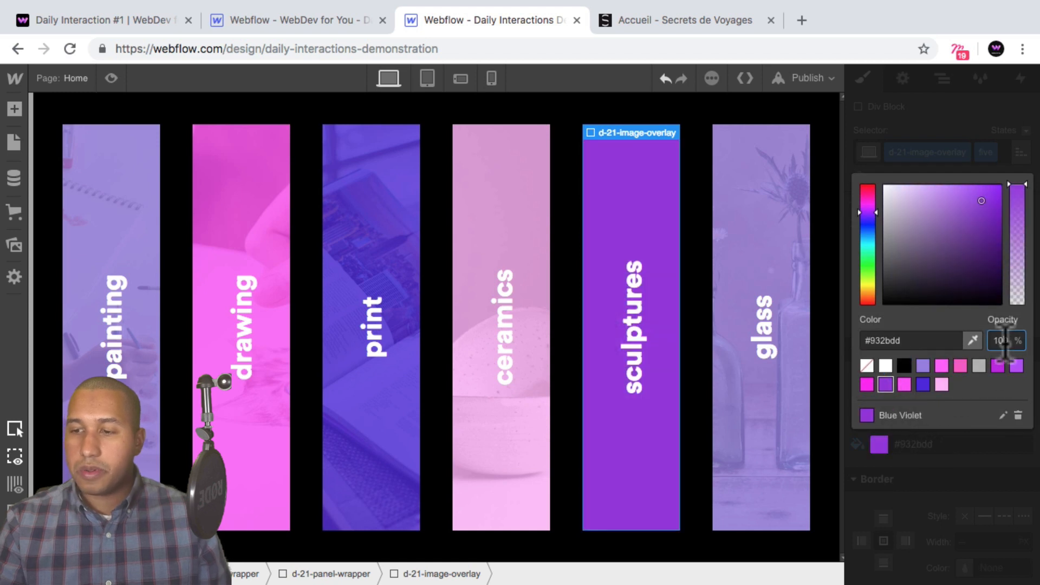
text(80)
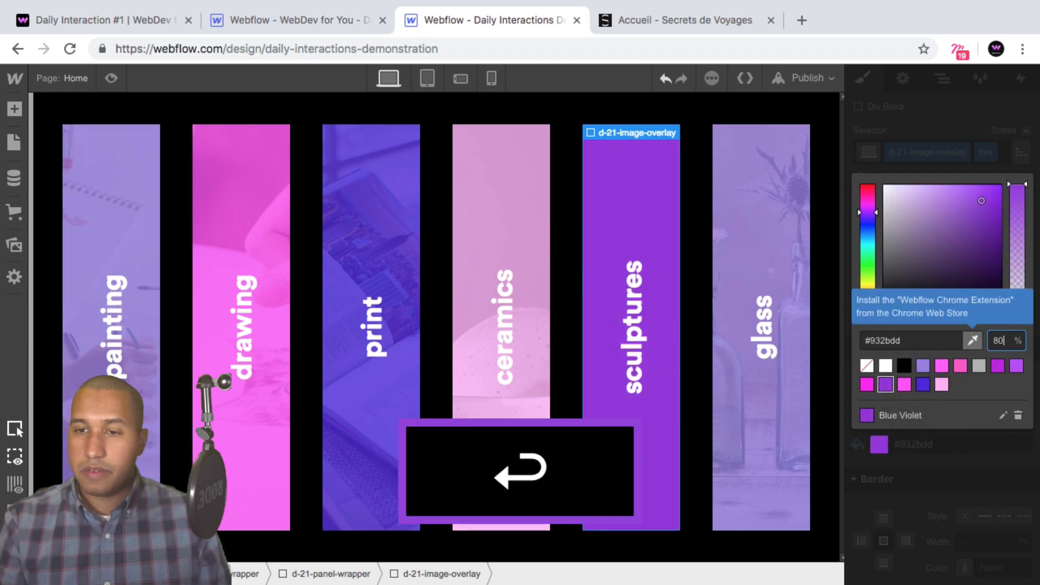
key(Return)
click(957, 151)
Add the combo class "six" to the d-21-image-overlay block inside the glass panel.
click(941, 80)
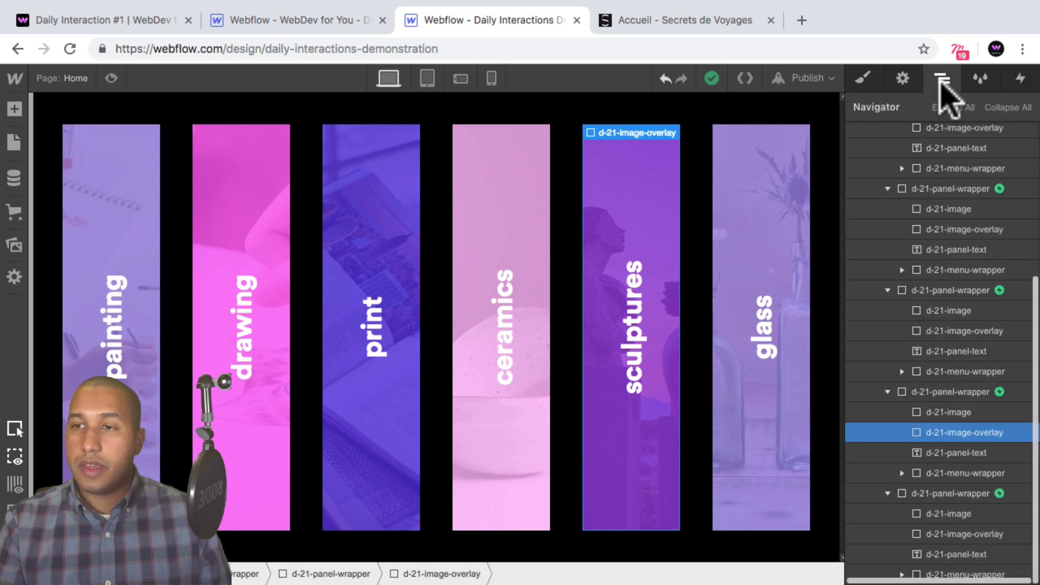
click(954, 535)
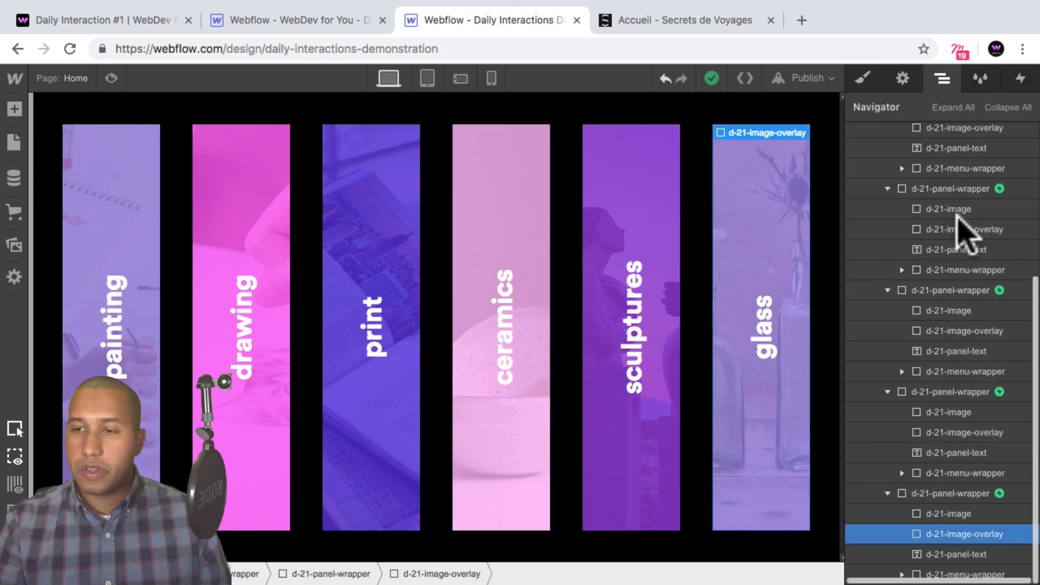
click(864, 78)
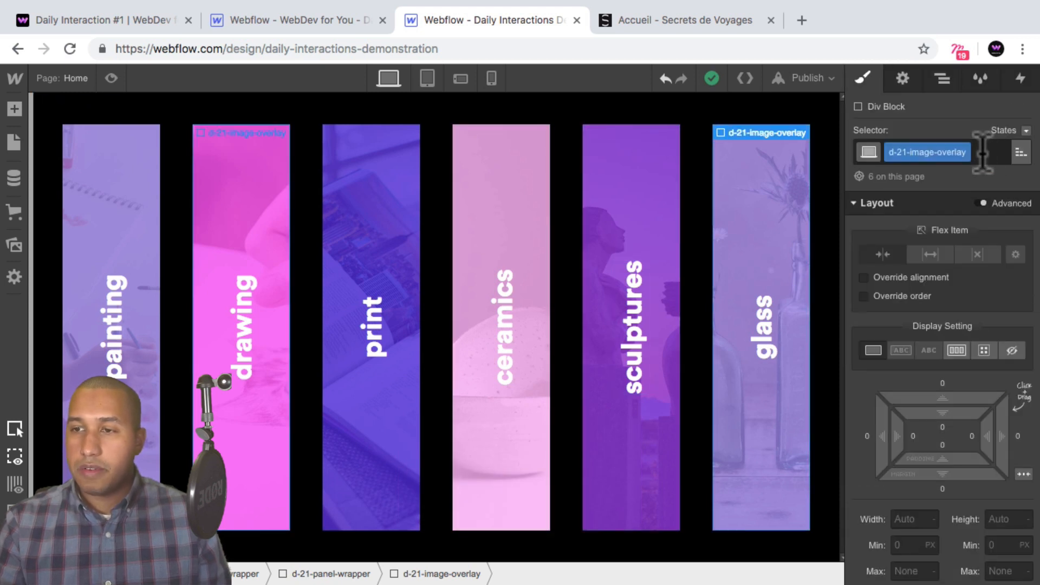
click(981, 152)
text(six)
key(Return)
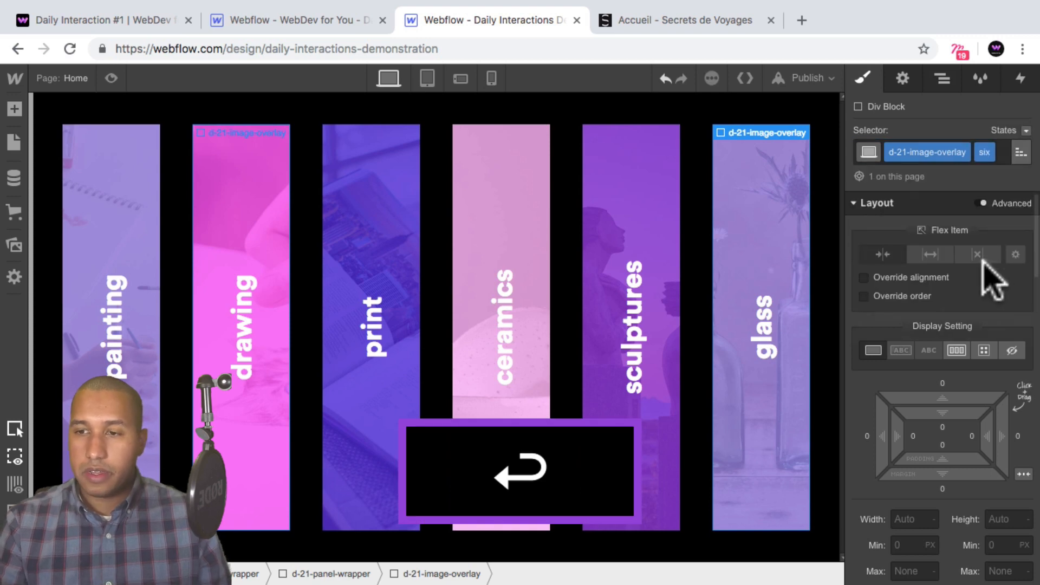
Set the glass overlay's background colour to the Magenta swatch at 80% opacity and preview the page.
scroll(986, 279, down, 15)
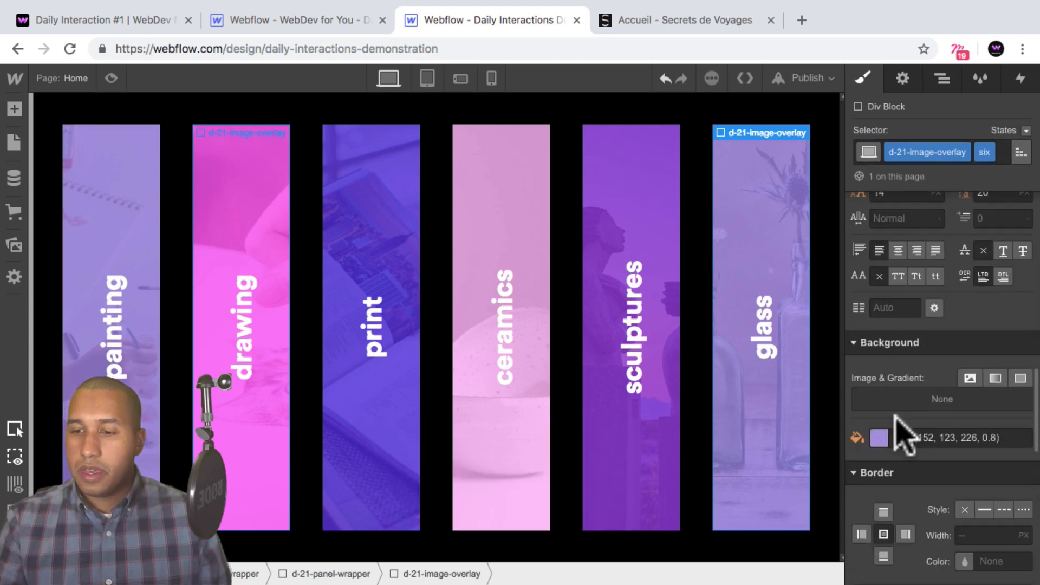
click(880, 438)
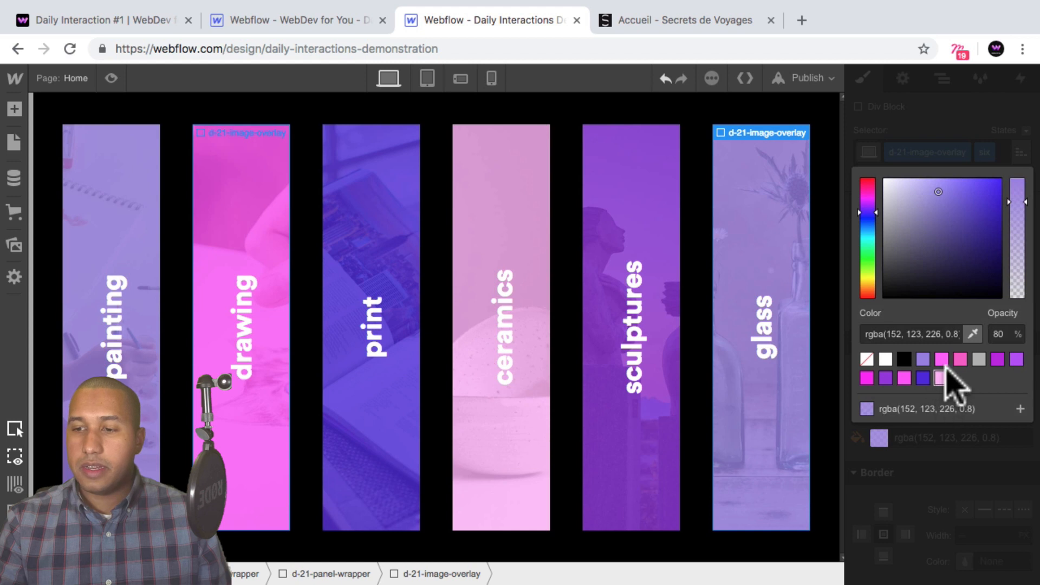
click(947, 359)
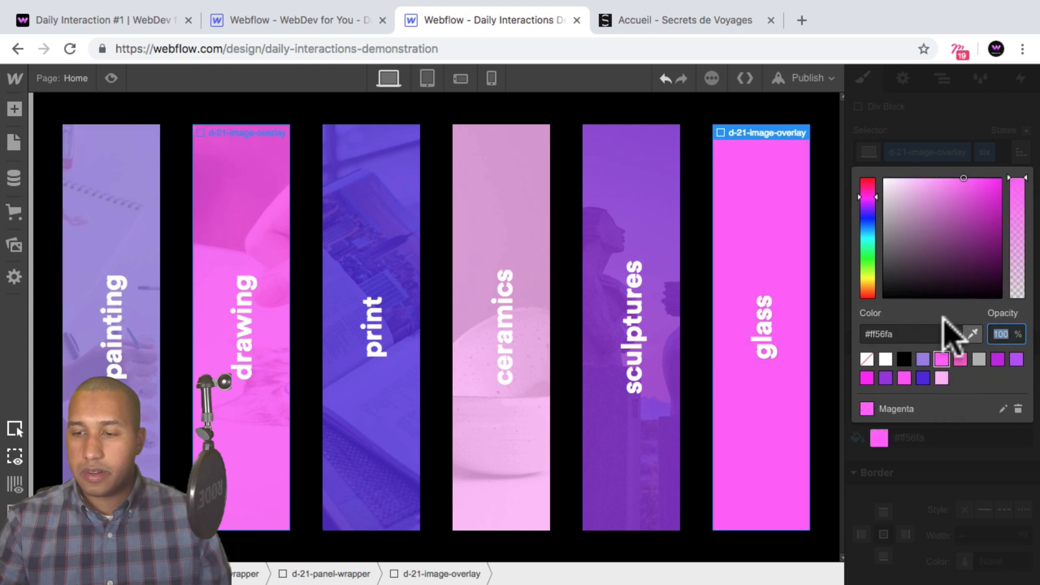
text(80)
key(Return)
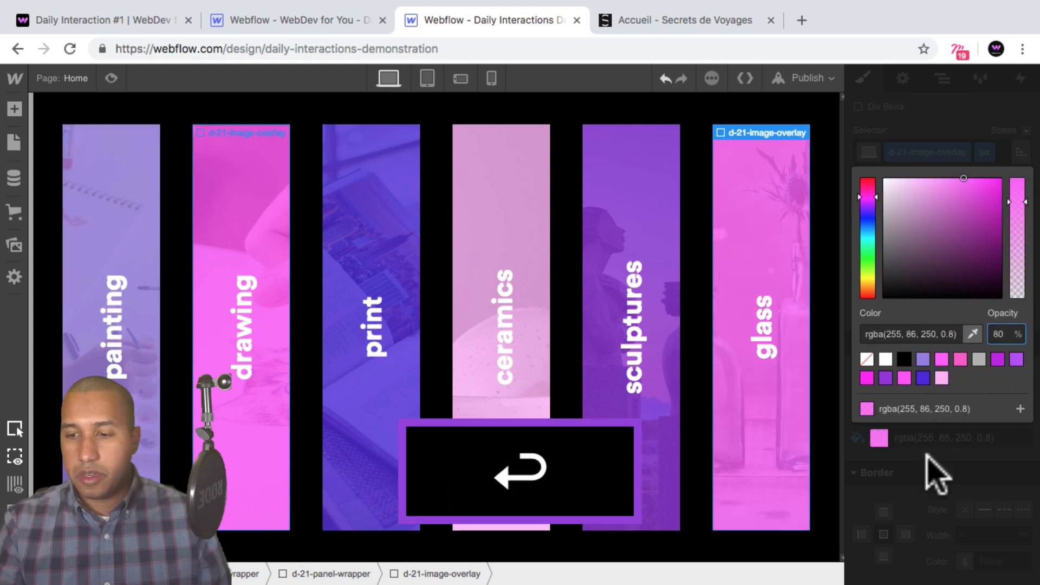
click(928, 472)
click(111, 78)
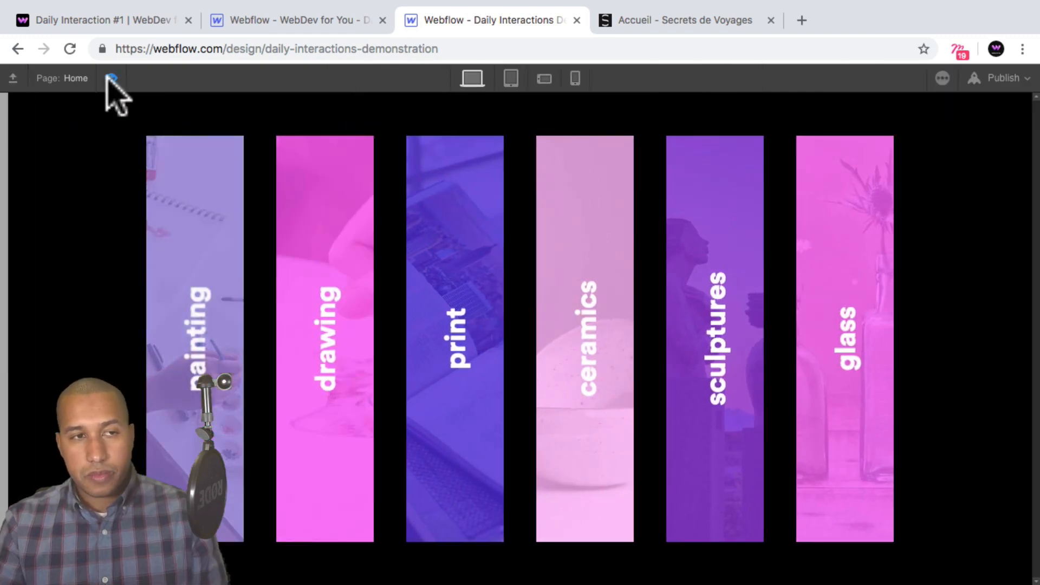
click(111, 78)
Set the display of the painting panel's d-21-menu-wrapper to Flex.
click(942, 79)
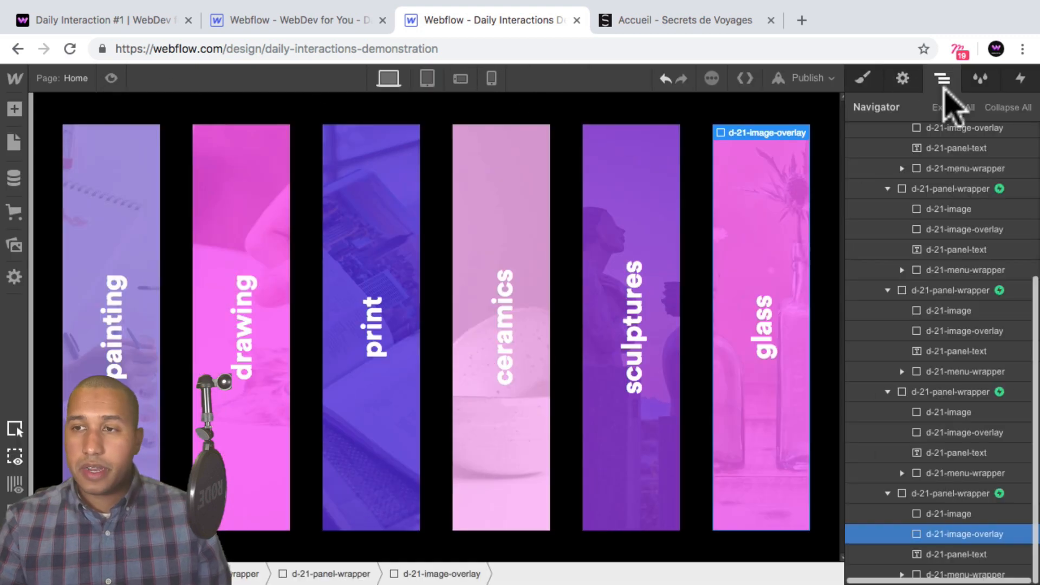
scroll(959, 233, up, 10)
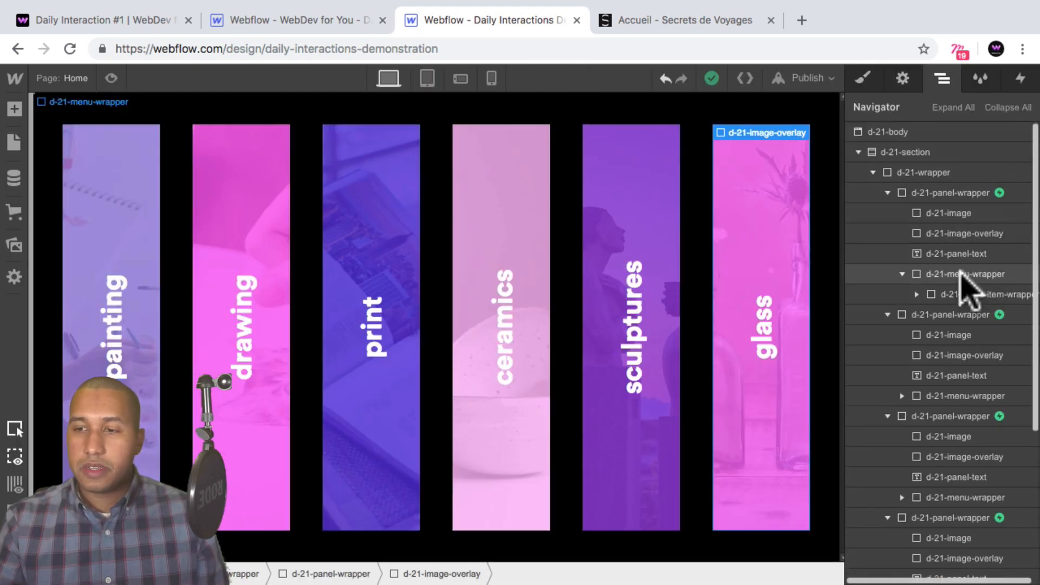
click(976, 275)
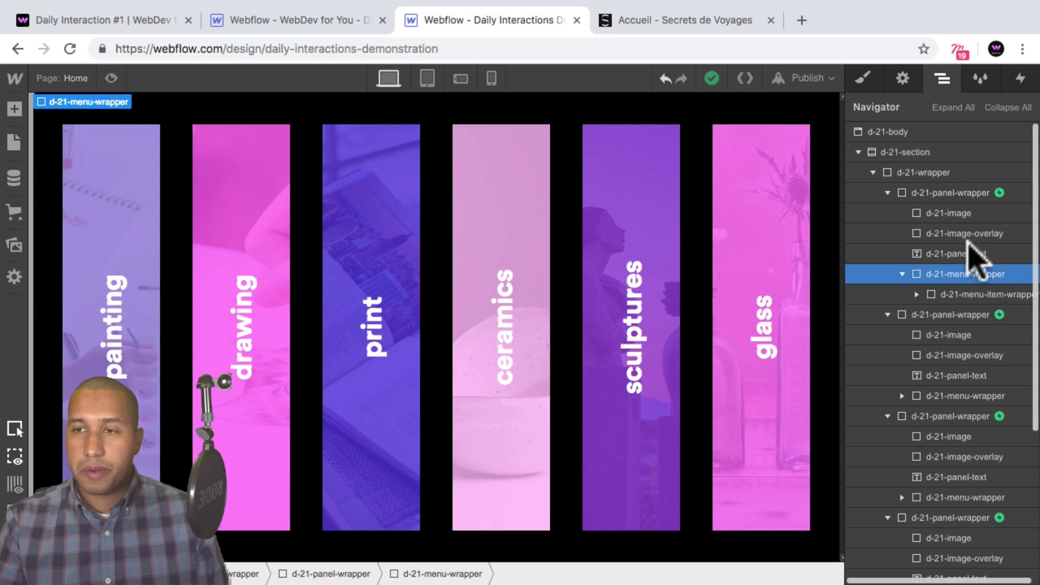
click(864, 79)
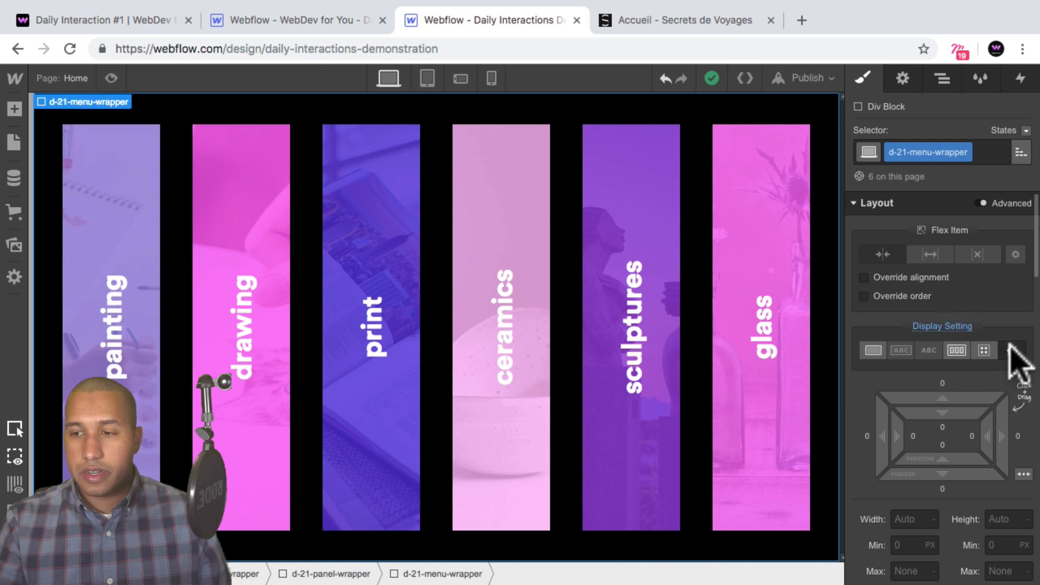
click(957, 351)
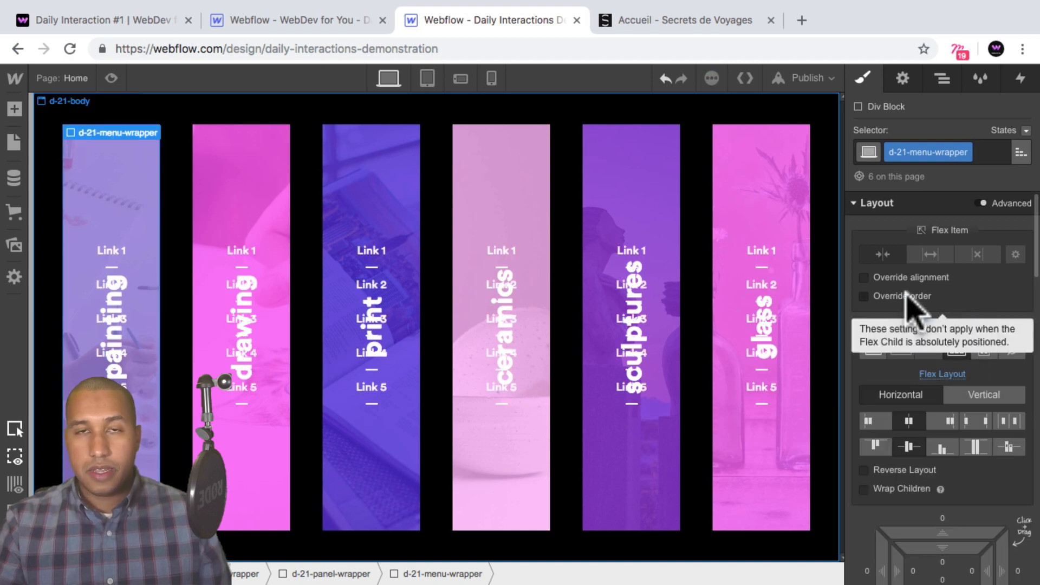
Preview the panels' hover interaction and compare it and the panel positions with the Demo 21 page.
click(111, 78)
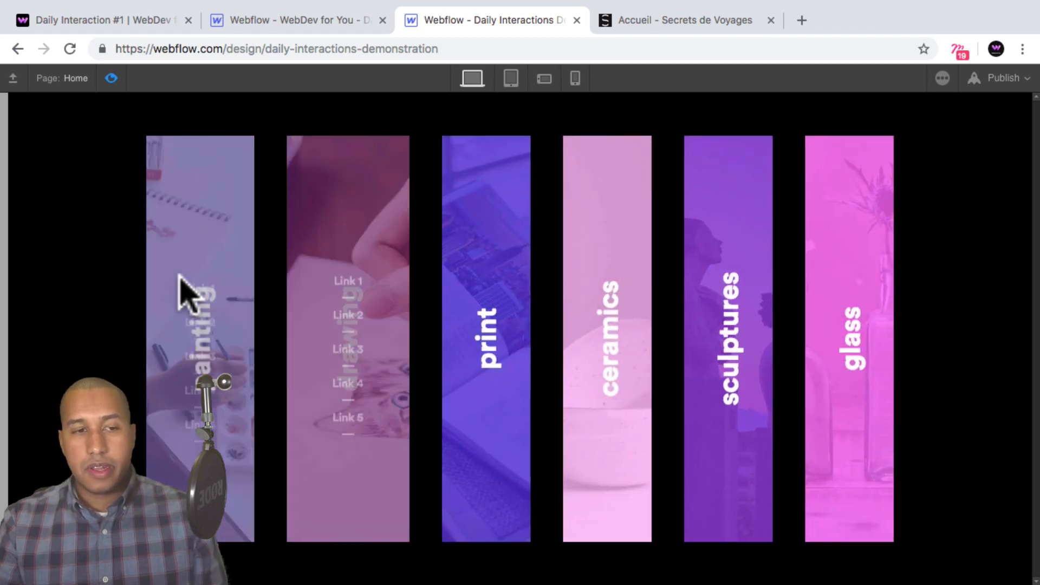
click(161, 24)
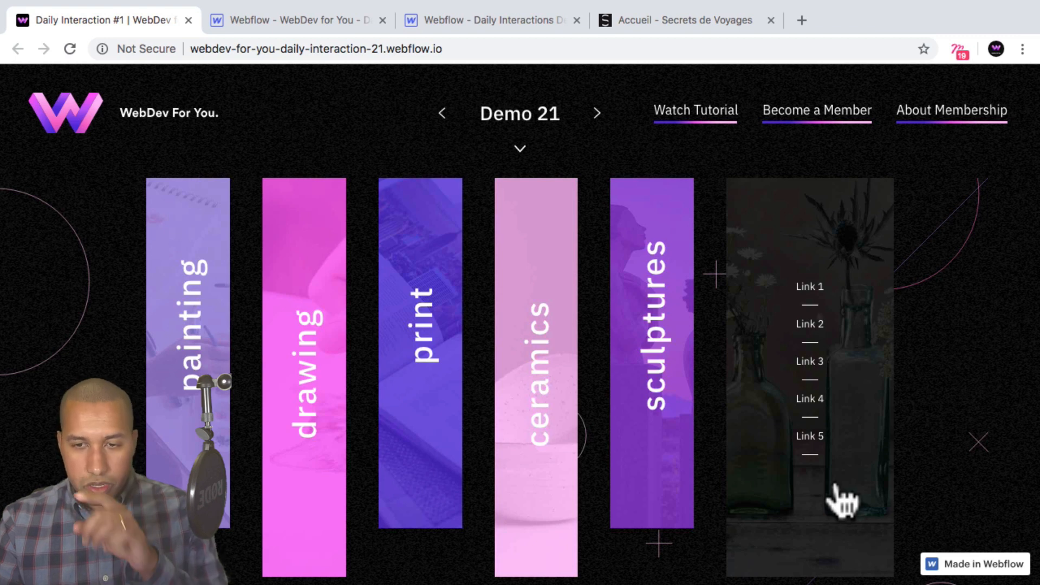
mouse_move(445, 581)
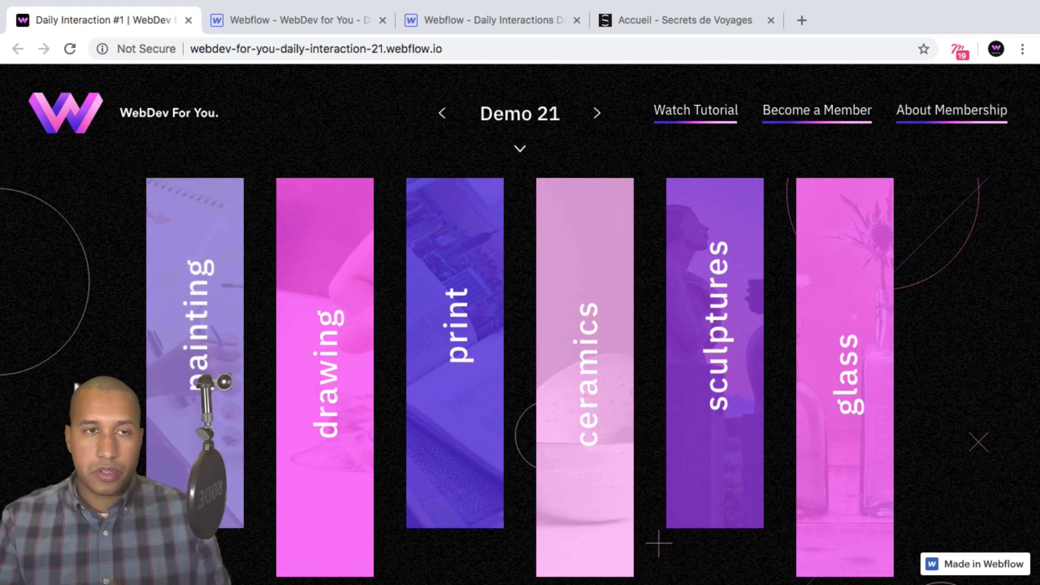
click(485, 22)
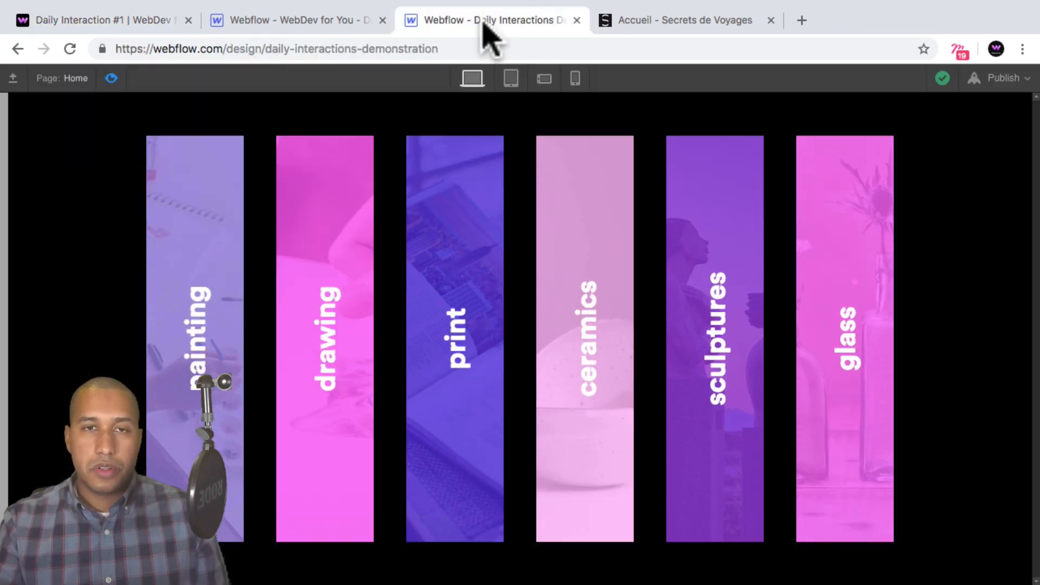
click(110, 78)
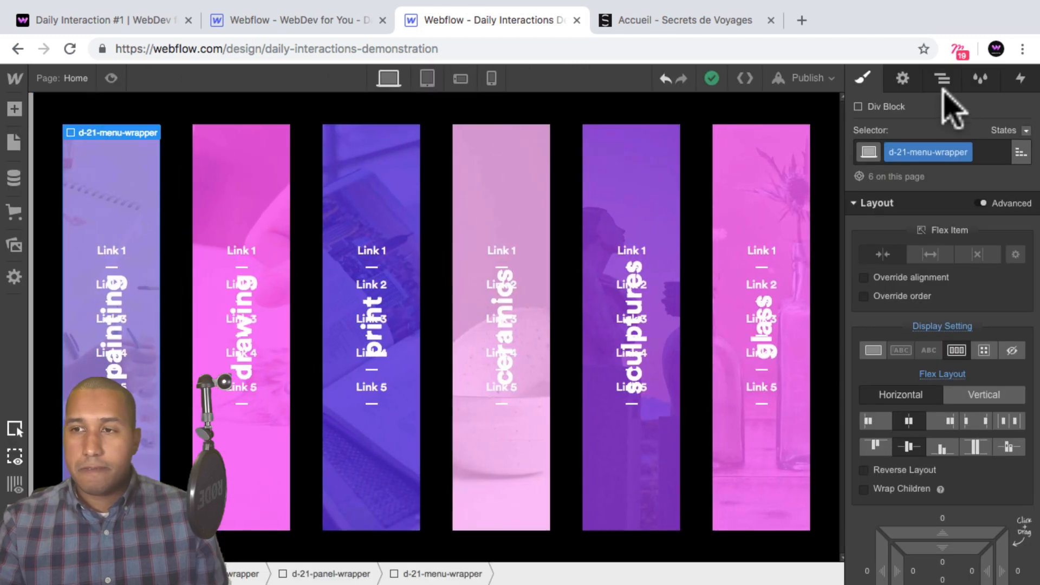
Add the combo class "down" to the drawing panel's d-21-panel-wrapper.
click(943, 80)
click(1008, 108)
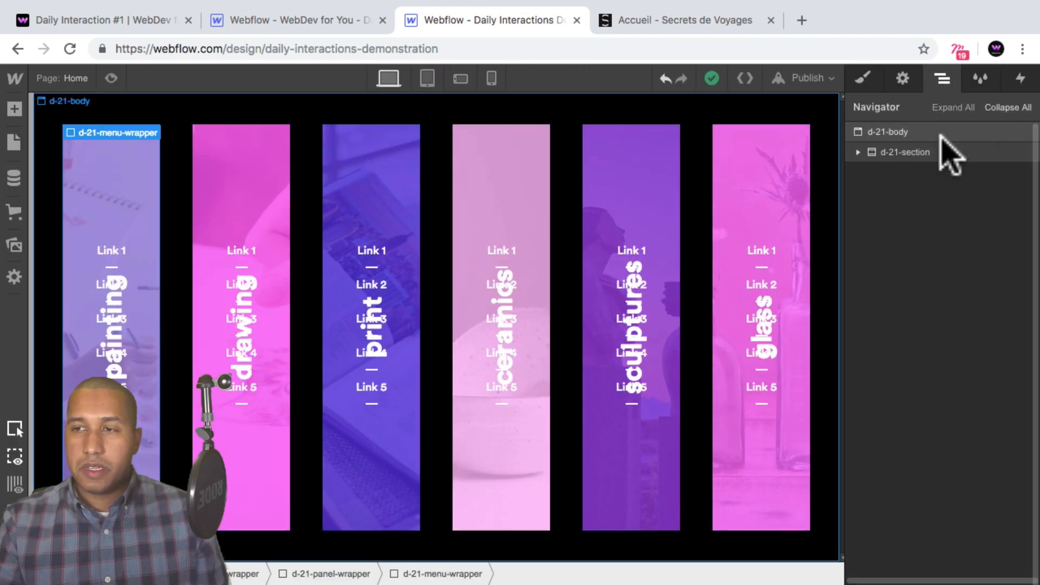
click(859, 152)
click(873, 172)
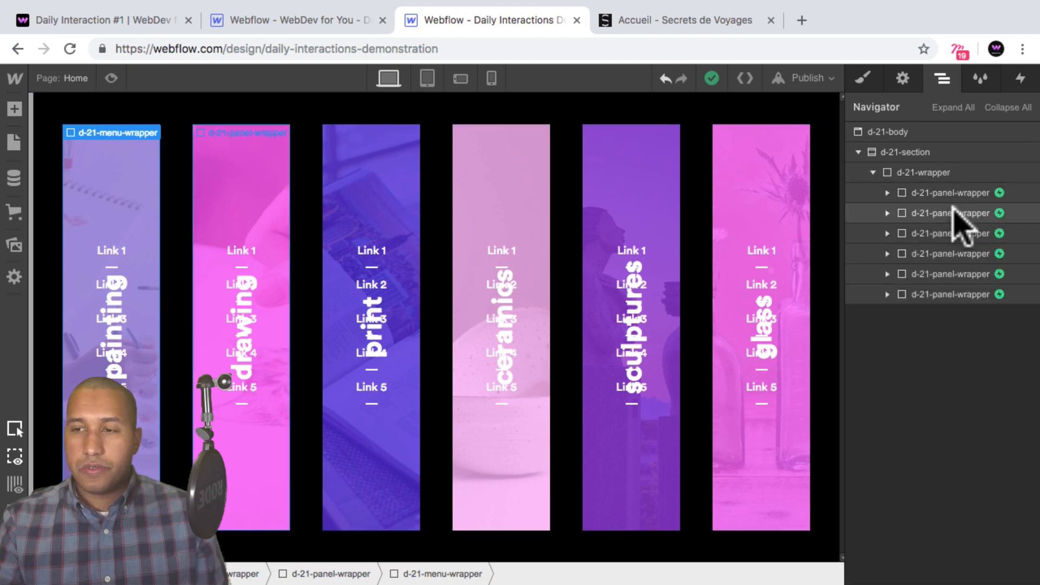
click(954, 213)
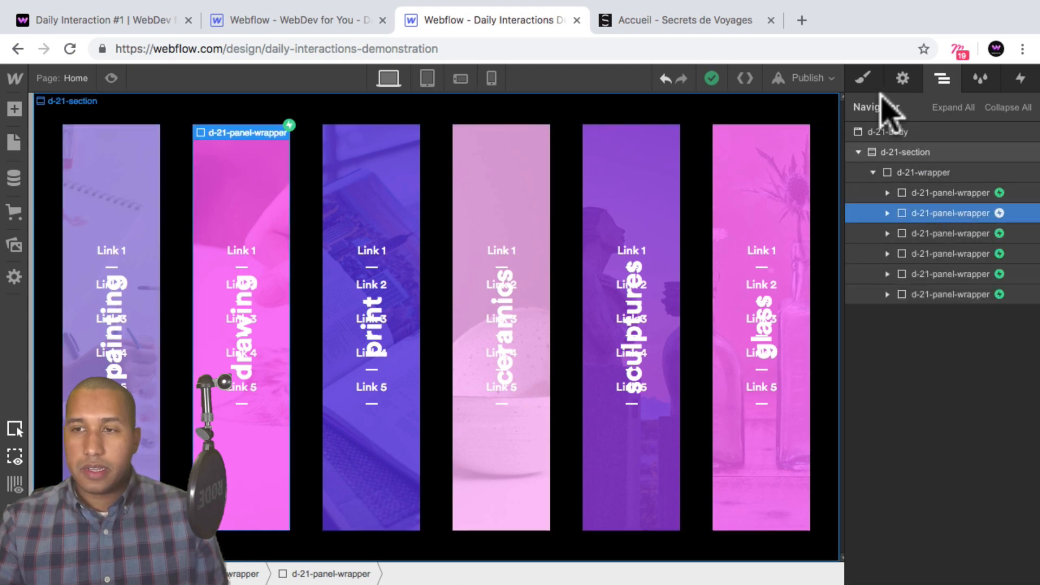
click(864, 78)
click(1007, 152)
text(do)
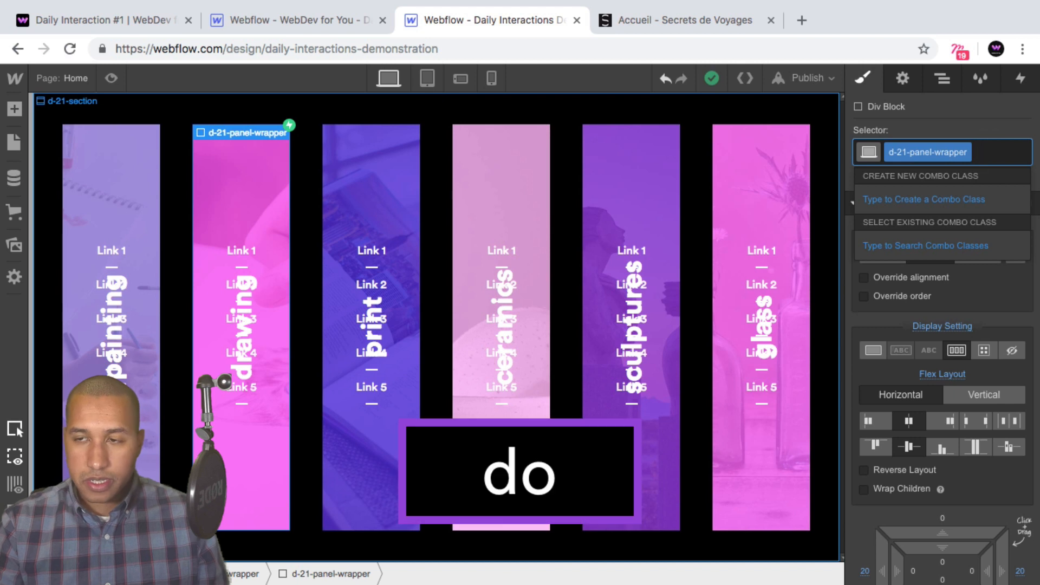
text(wn)
key(Return)
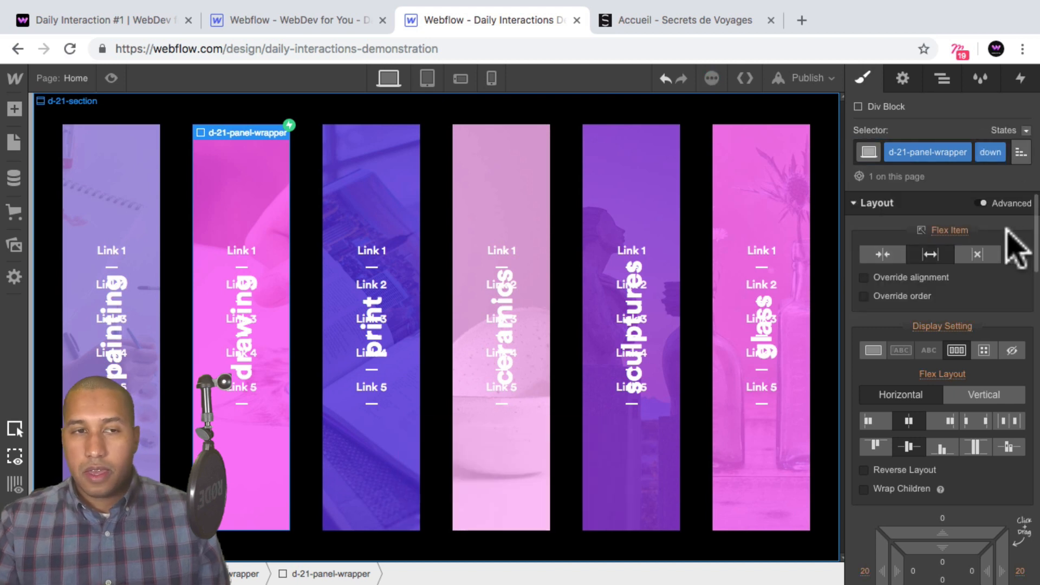
Set the drawing panel wrapper's bottom position offset to -60 px and preview the page.
scroll(1013, 244, down, 2)
scroll(1012, 246, down, 6)
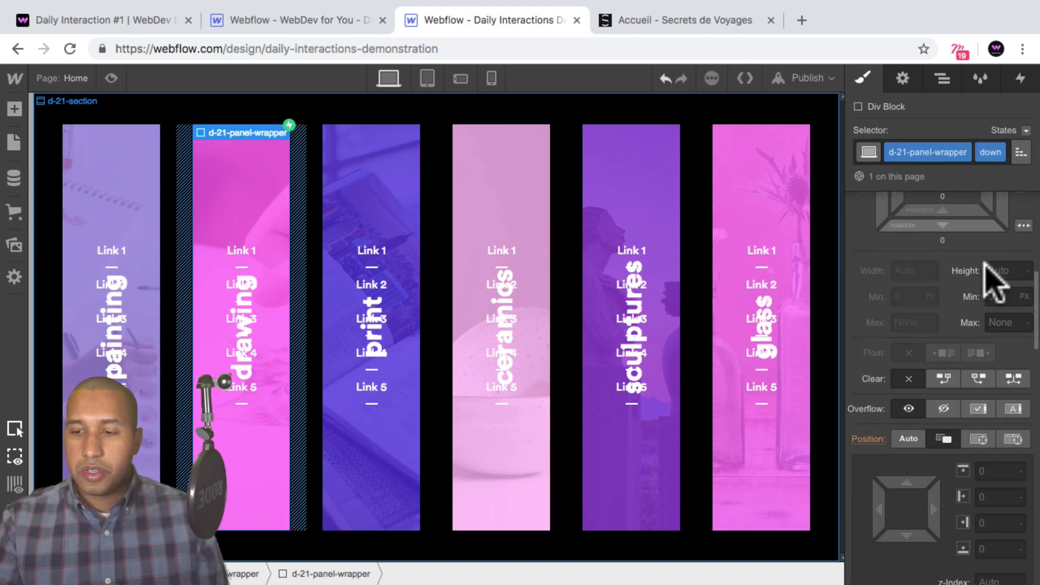
scroll(943, 446, down, 1)
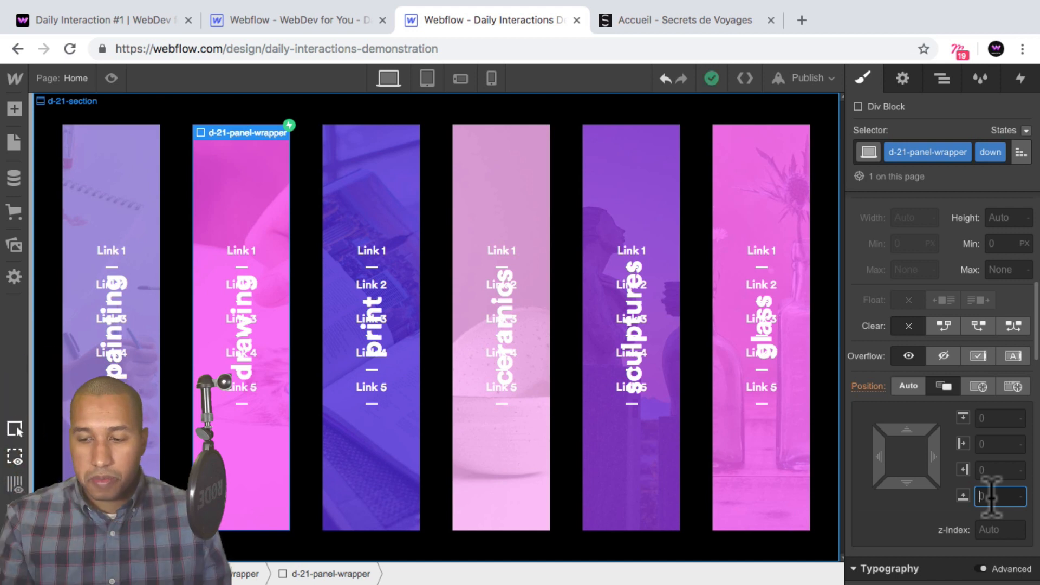
text(-60)
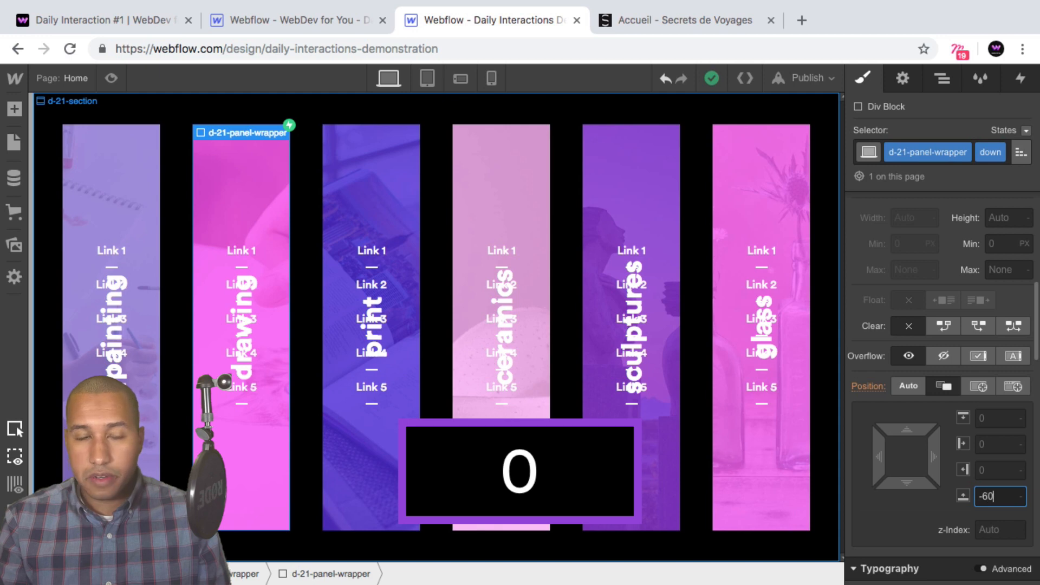
key(Return)
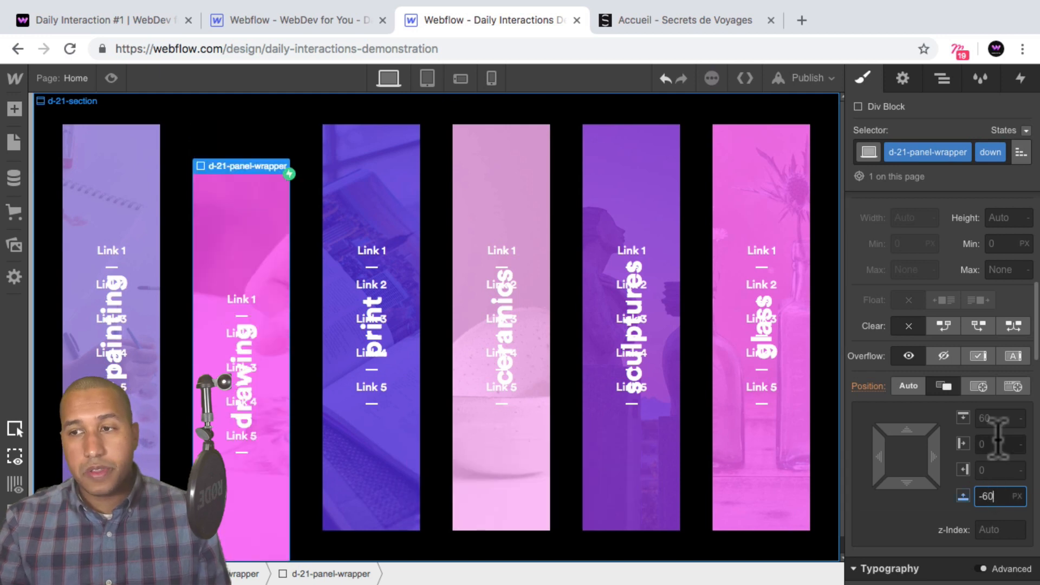
click(112, 78)
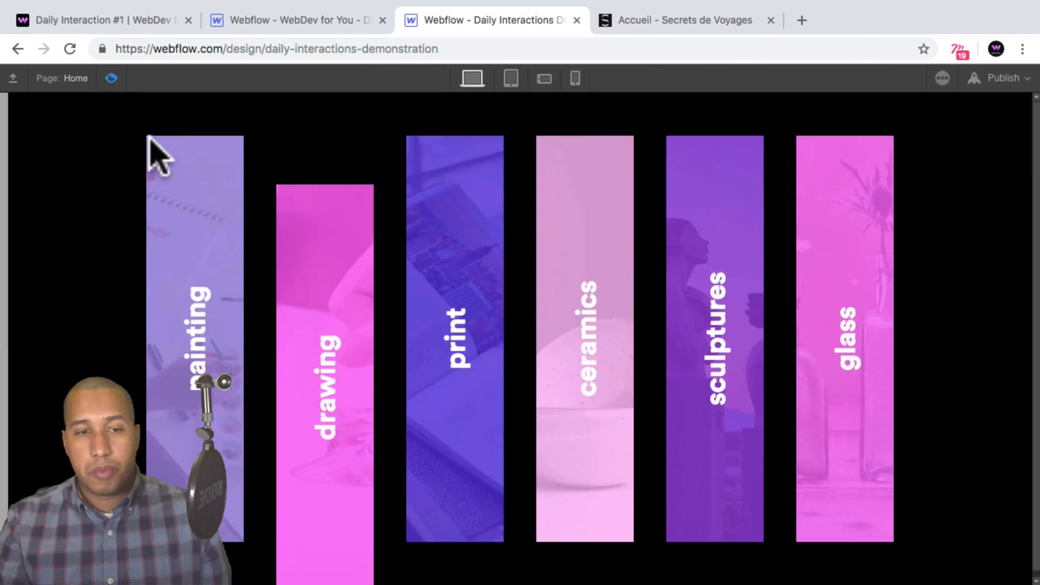
Check the drawing panel's hover menu in the preview and return to editing.
mouse_move(216, 208)
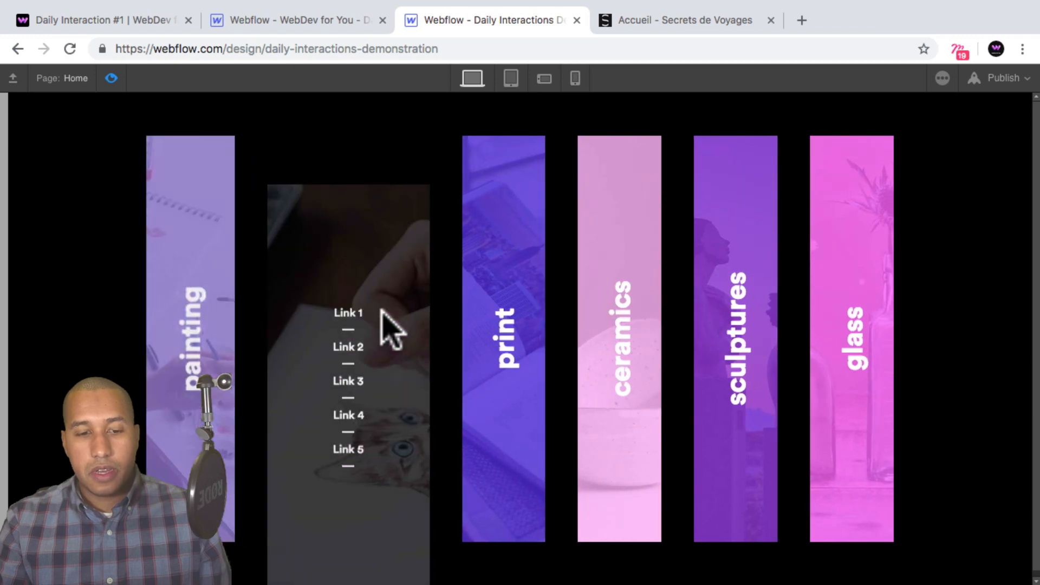
mouse_move(342, 309)
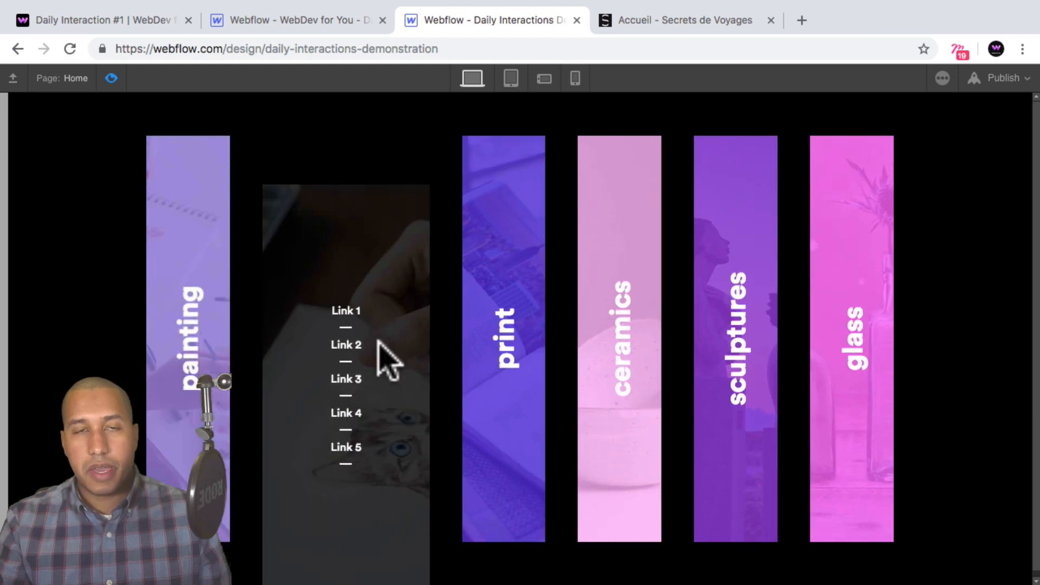
click(112, 78)
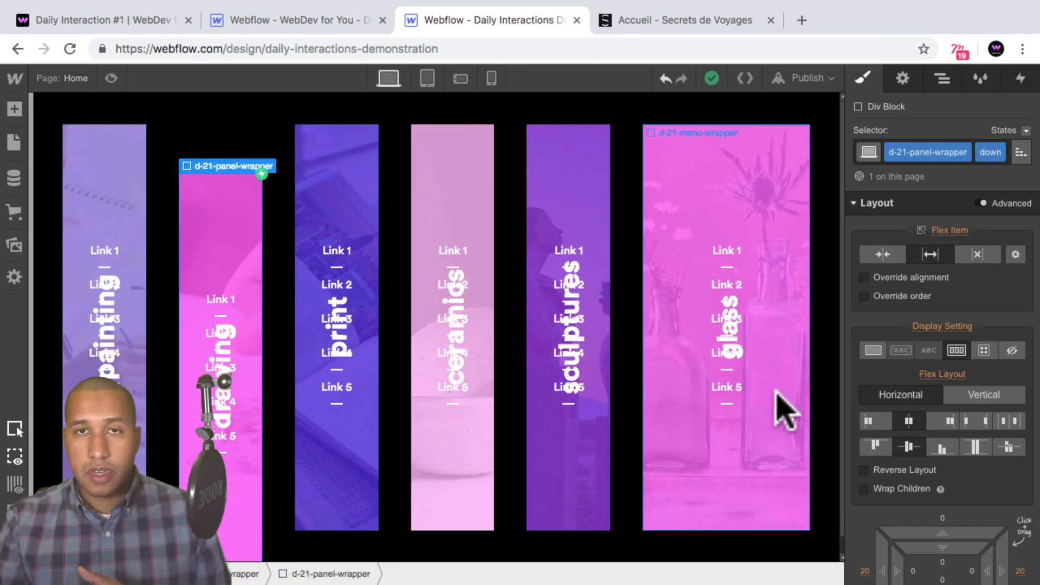
Add the existing combo class "down" to the ceramics panel's d-21-panel-wrapper.
click(942, 78)
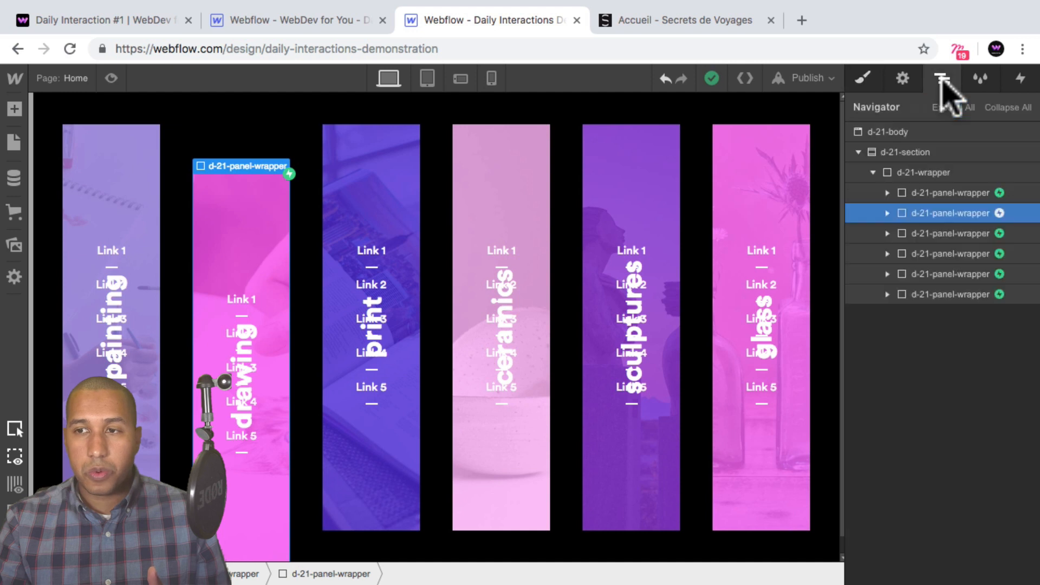
click(949, 254)
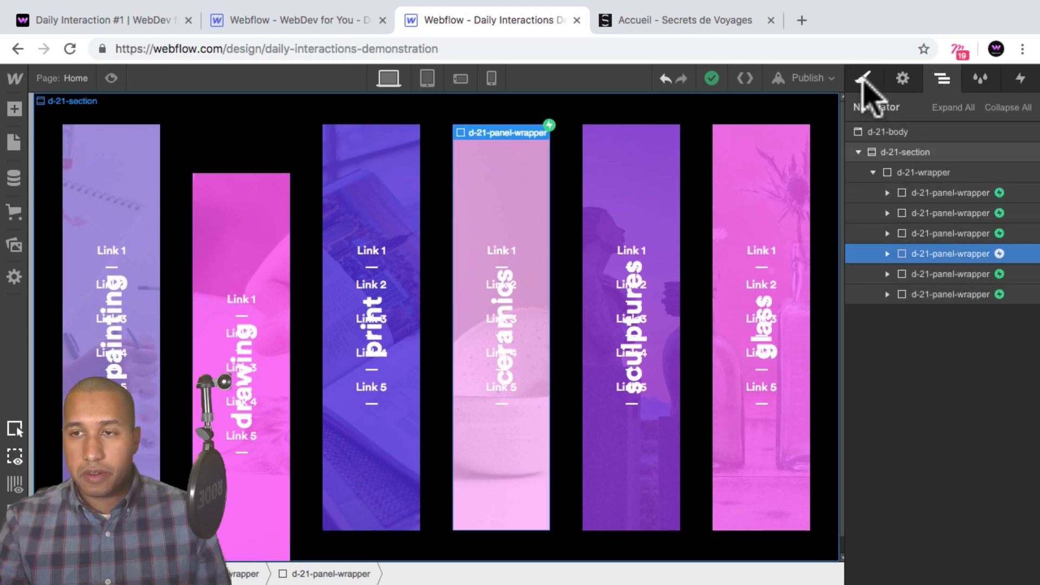
click(882, 89)
click(997, 153)
text(down)
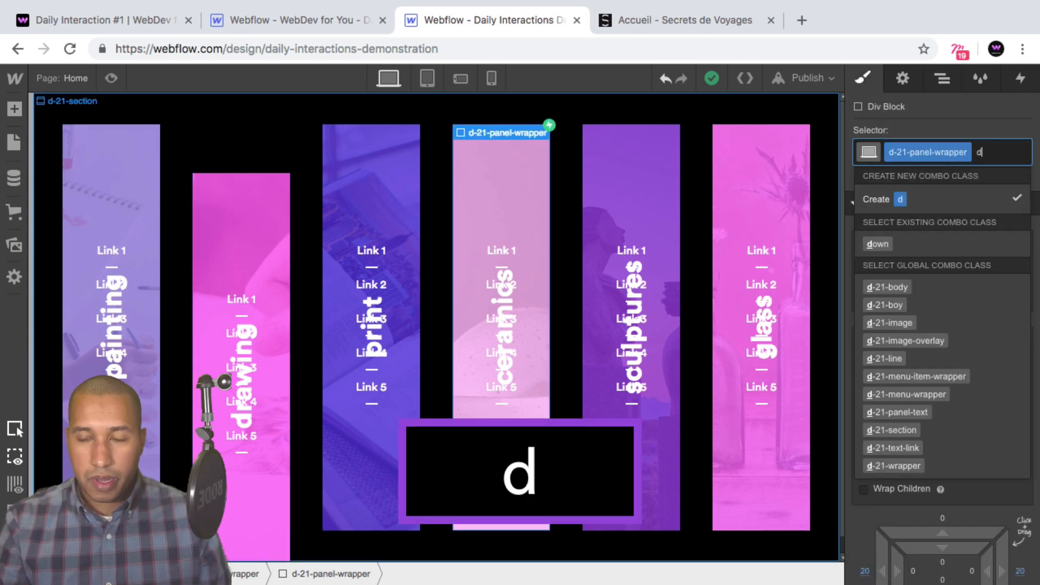
Add the existing combo class "down" to the glass panel's d-21-panel-wrapper.
click(943, 79)
click(951, 295)
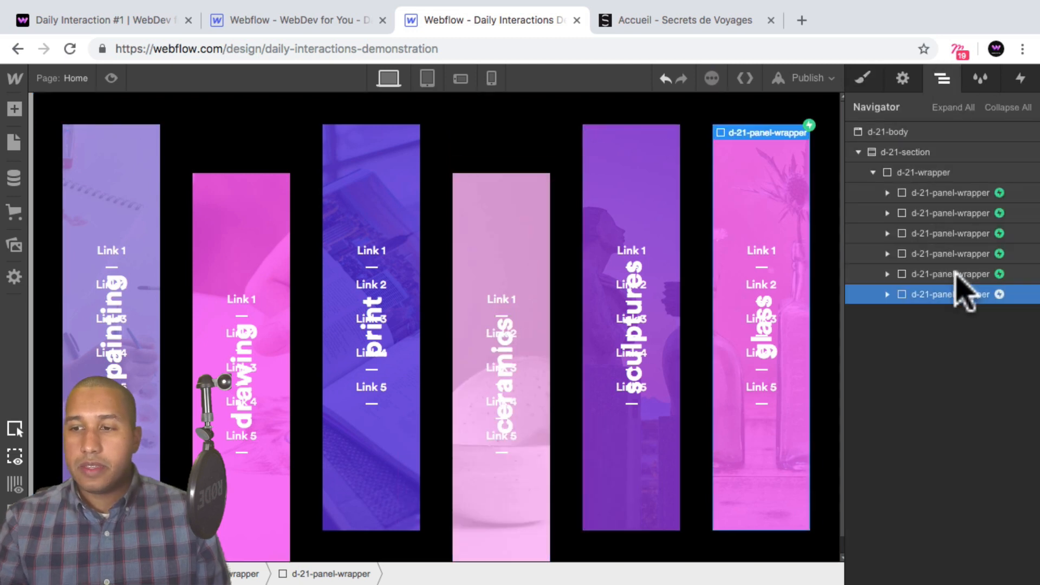
click(863, 79)
click(984, 152)
text(down)
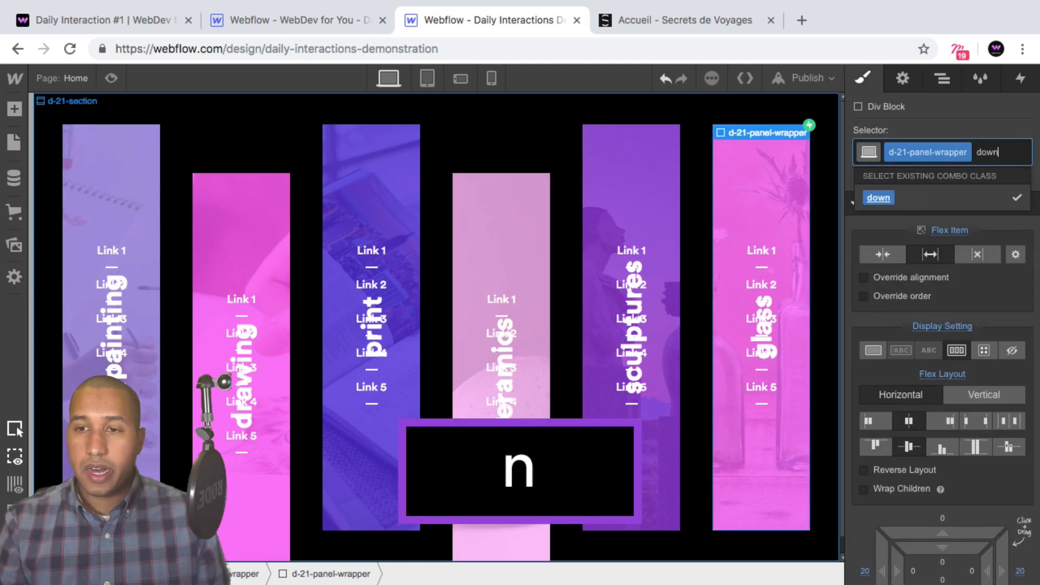
key(Return)
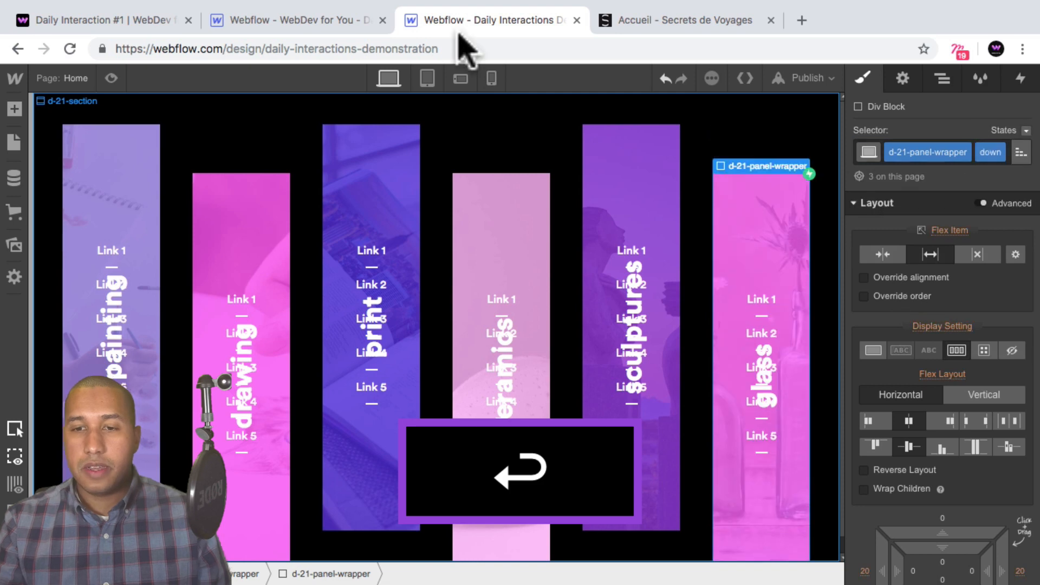
Preview the staggered panels on desktop and inspect their layout at the tablet, phone landscape and phone portrait breakpoints.
click(112, 78)
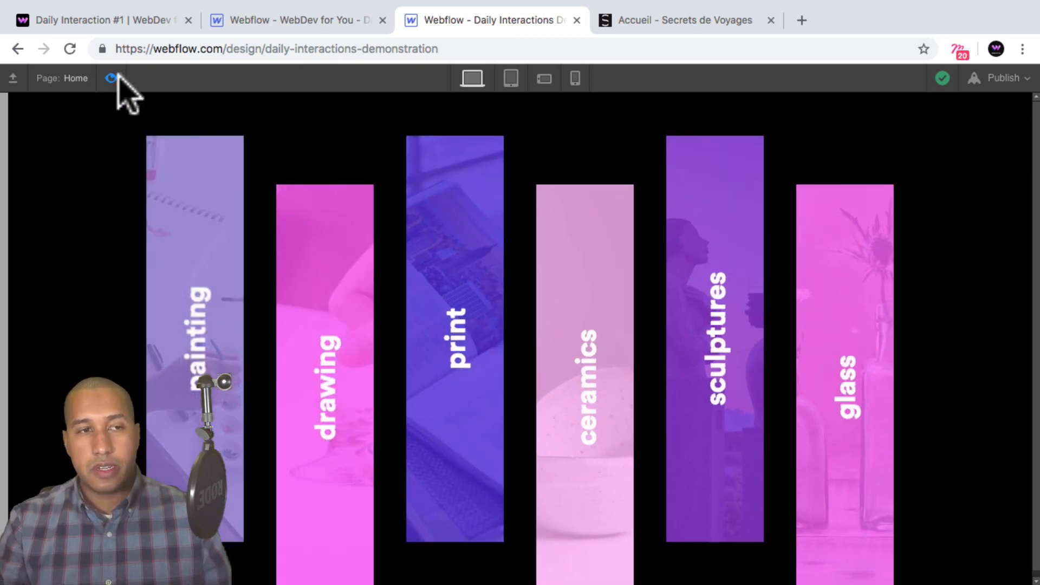
click(112, 79)
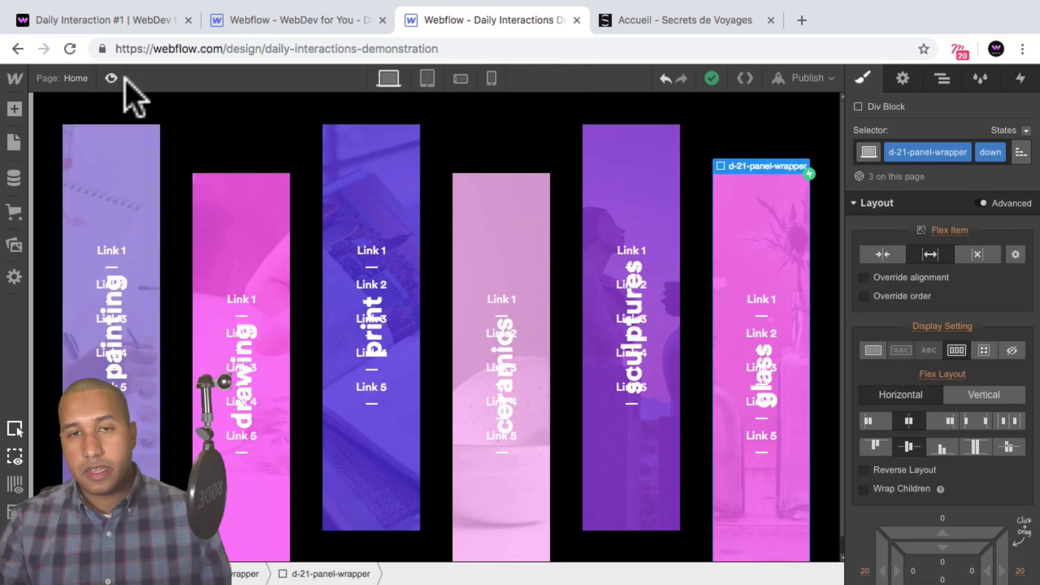
click(427, 79)
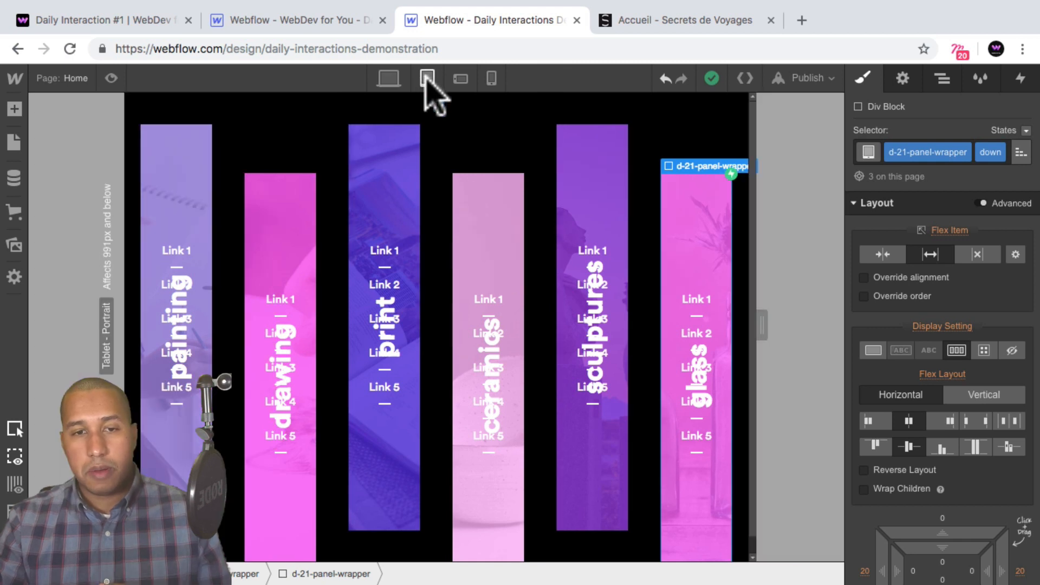
click(461, 79)
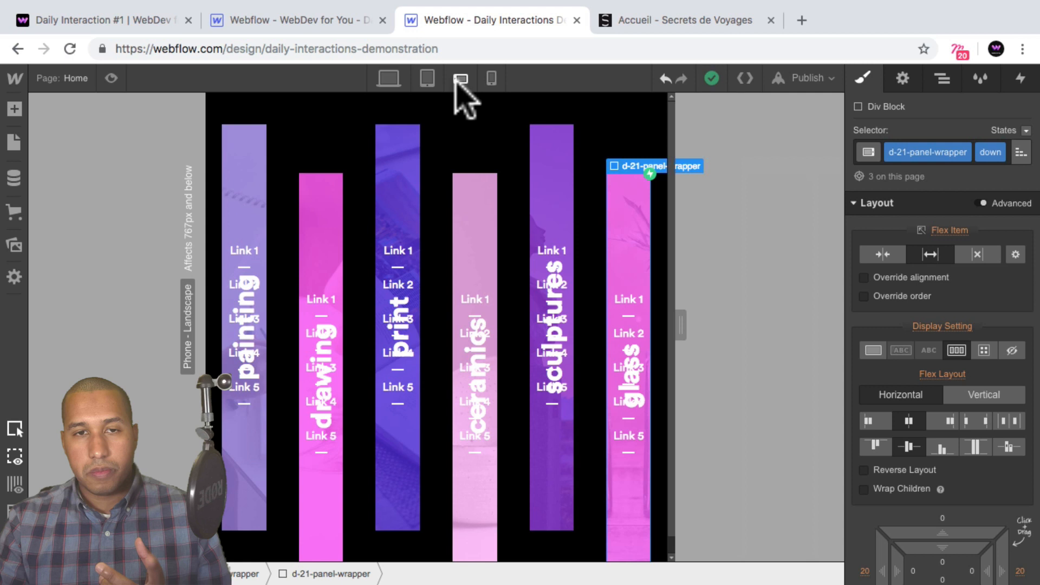
click(491, 79)
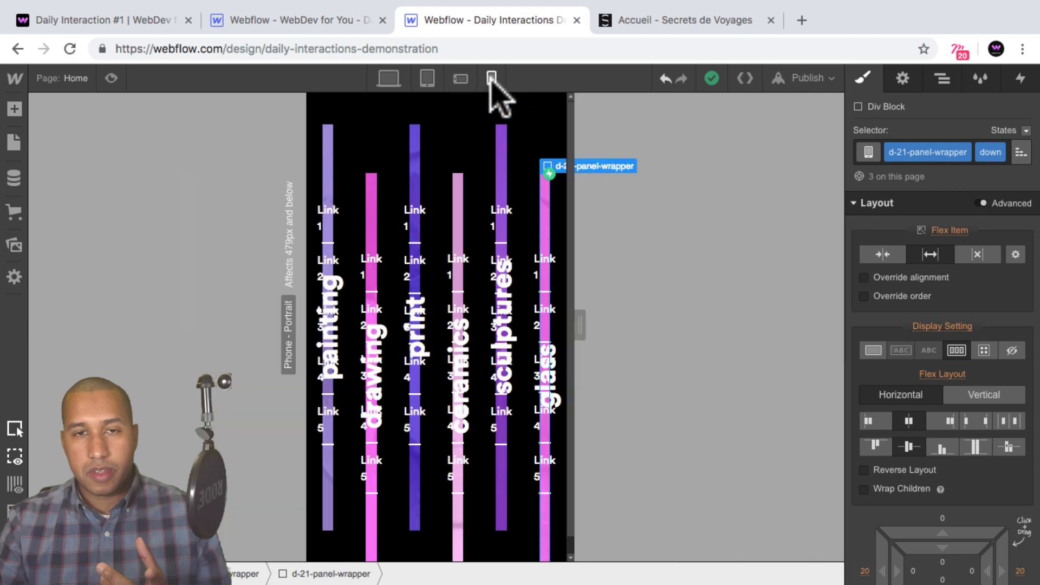
At the tablet breakpoint, set the d-21-panel-wrapper's left and right margins to 10 px and check the smaller breakpoints.
click(427, 77)
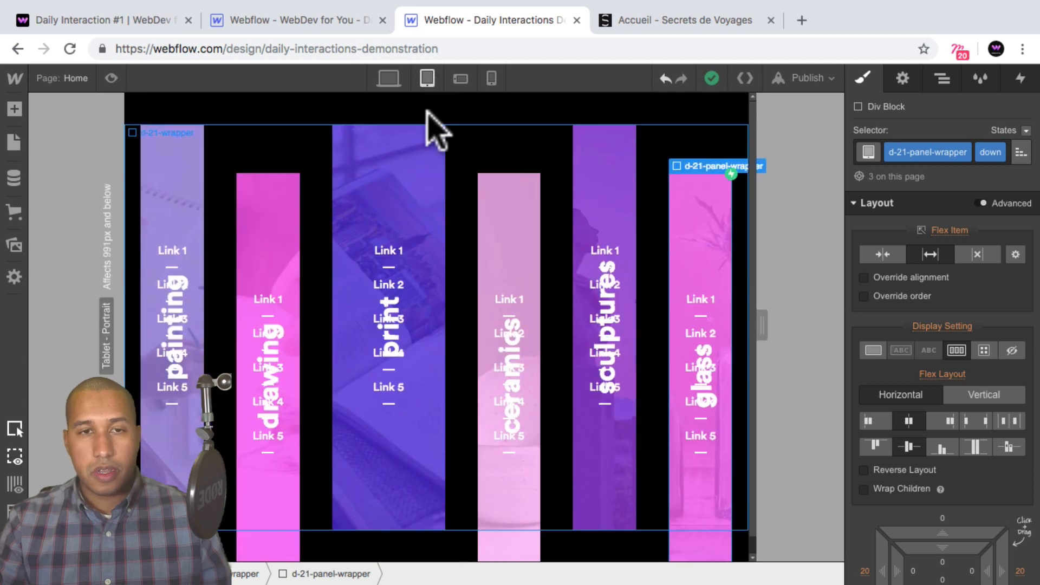
click(935, 79)
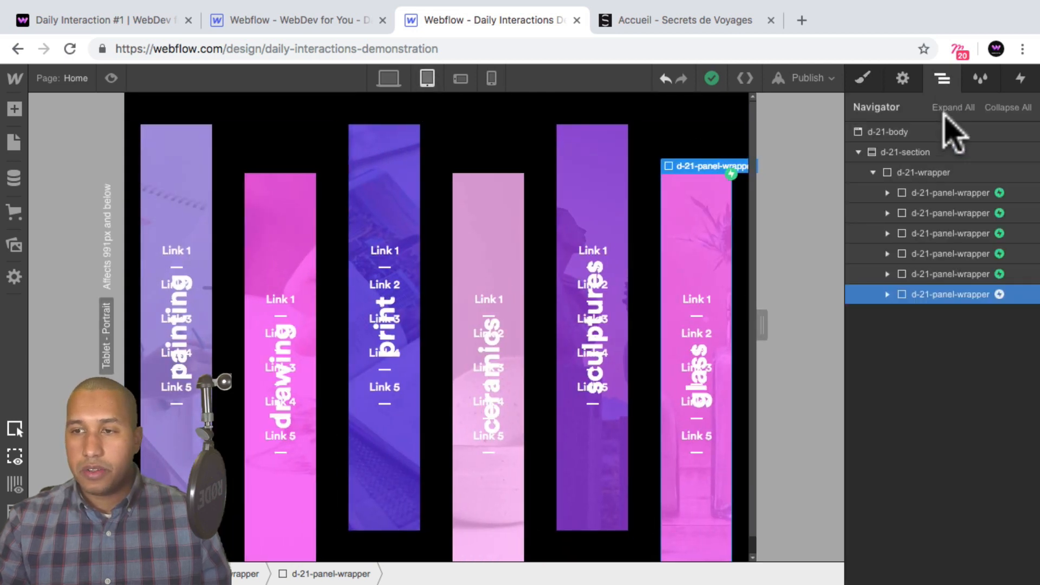
click(942, 192)
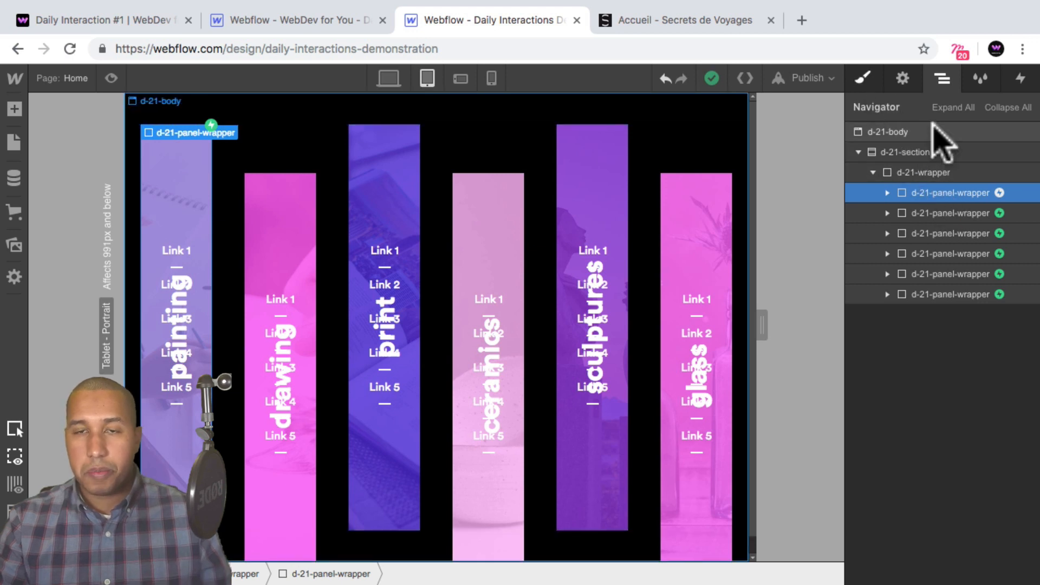
click(866, 82)
scroll(1018, 455, down, 3)
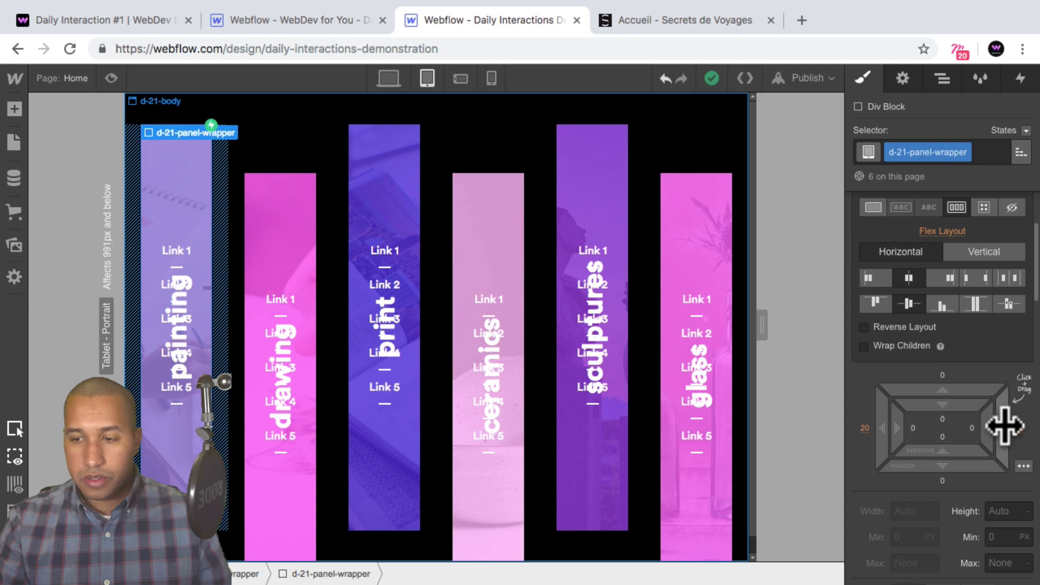
key(alt)
drag(1003, 432, 982, 434)
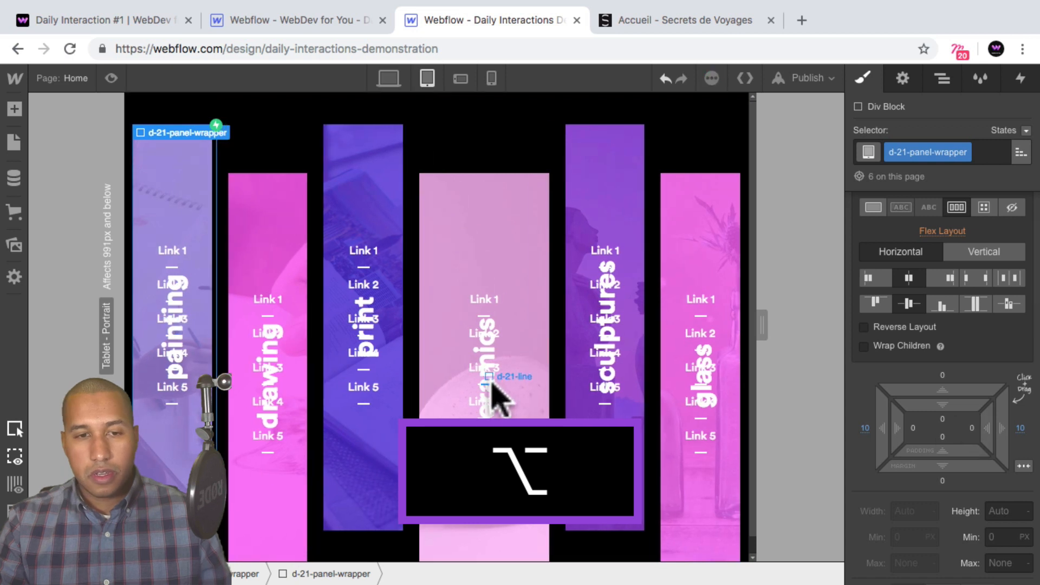
click(460, 78)
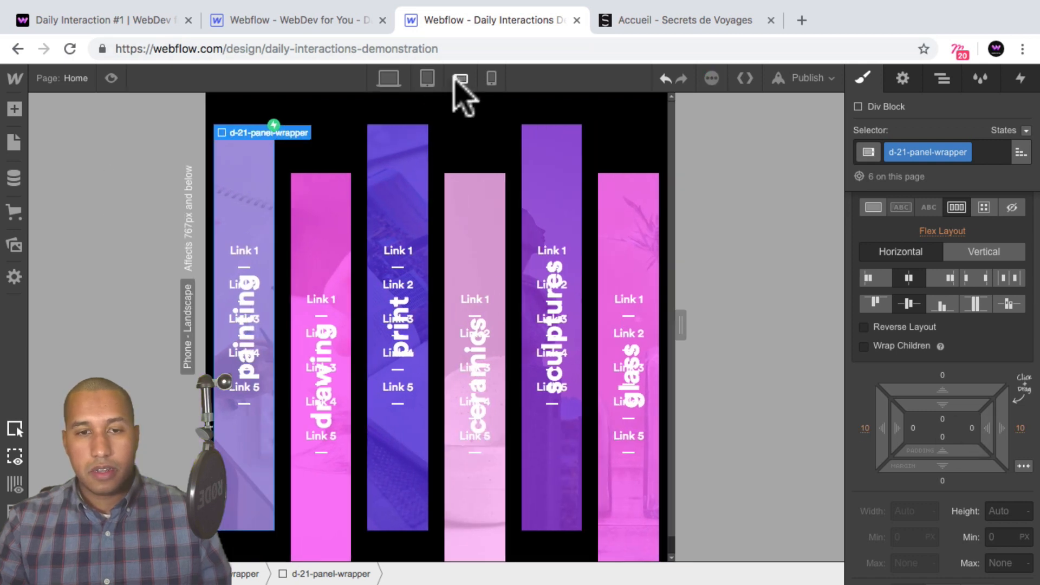
click(491, 79)
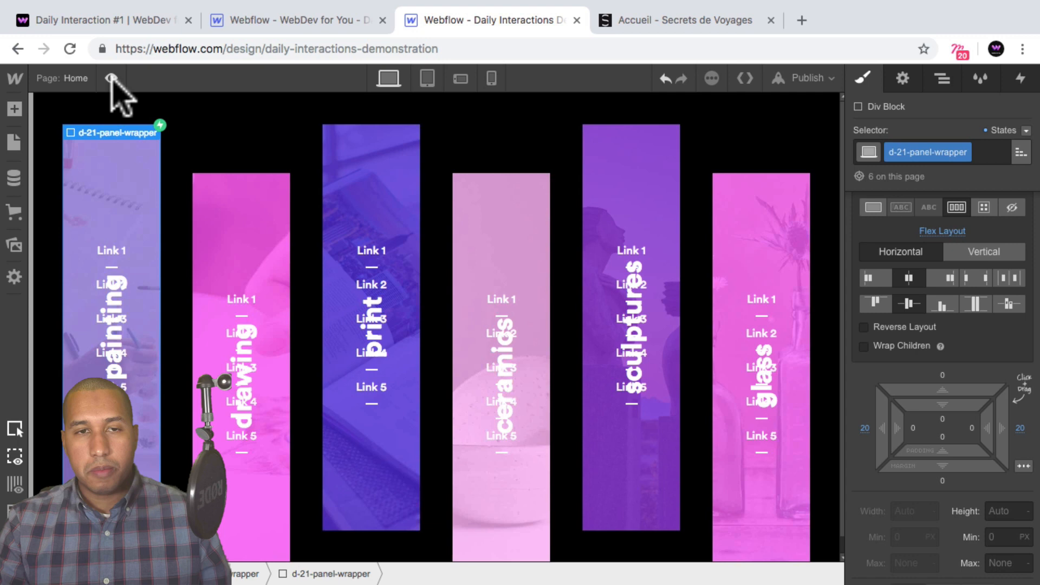
Preview the panels' hover interaction on desktop, tablet and phone landscape, and test a narrower landscape canvas.
click(111, 78)
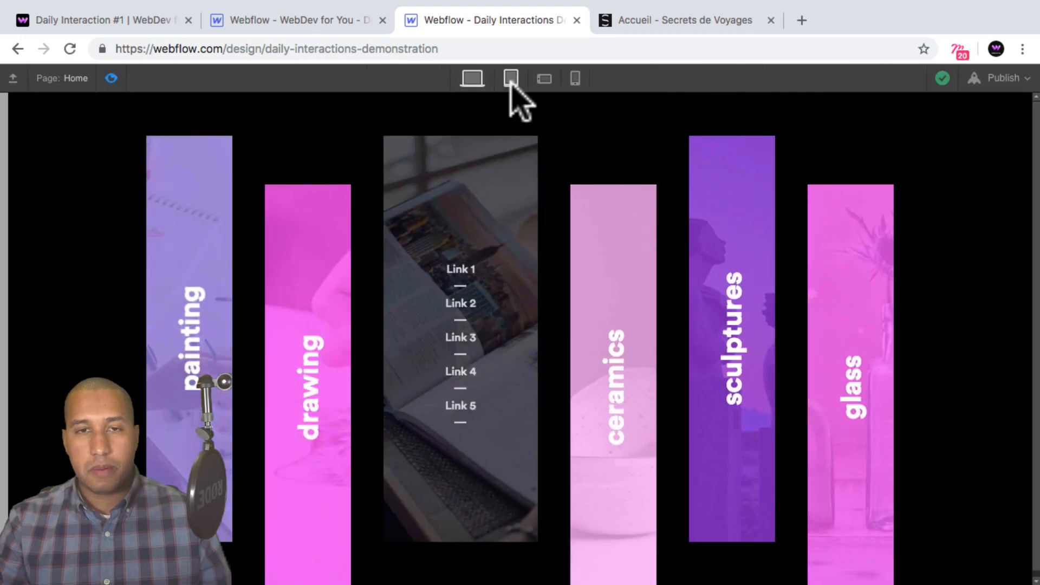
click(511, 81)
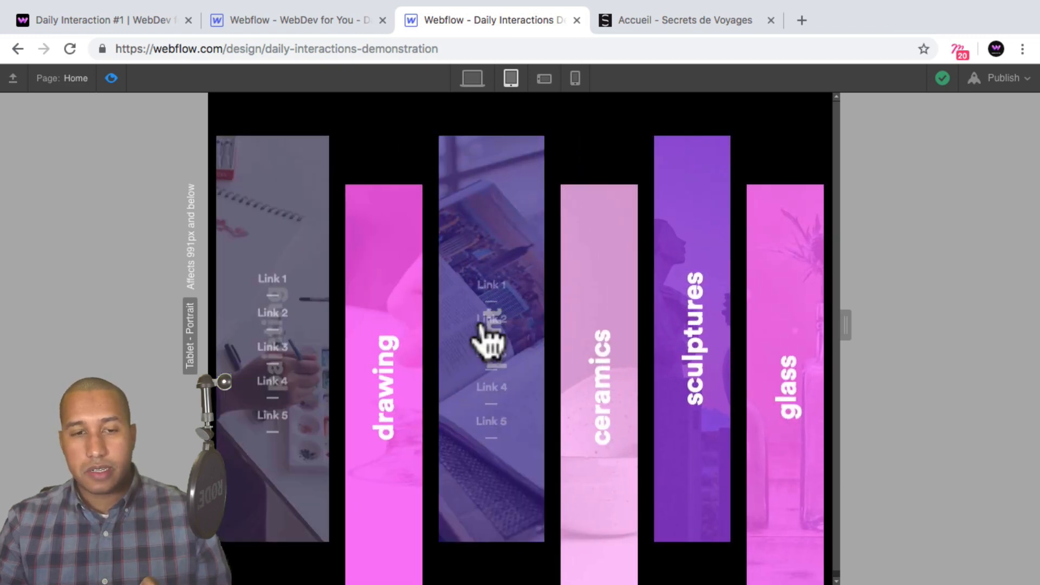
click(544, 78)
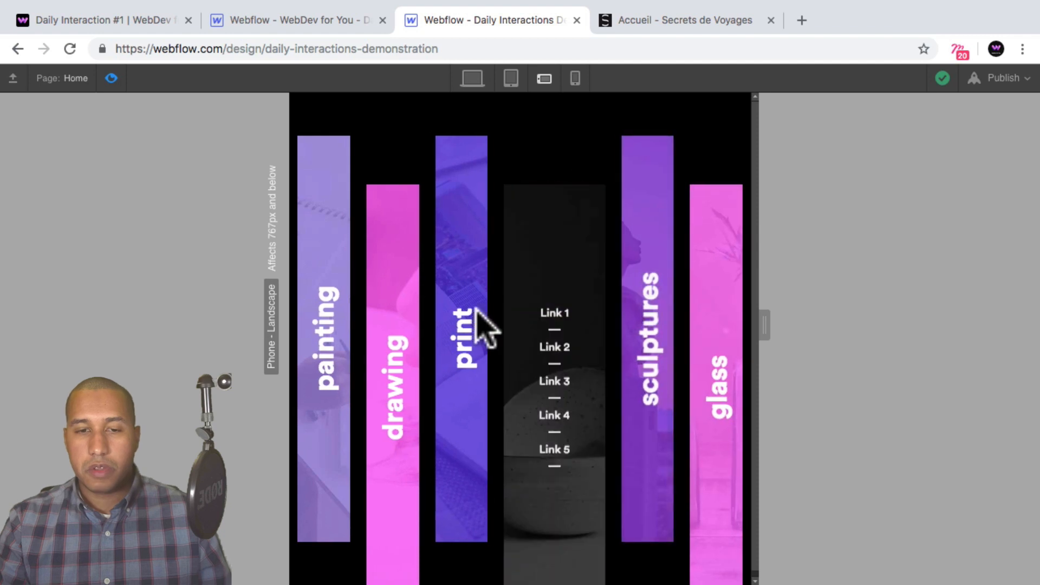
drag(765, 325, 594, 333)
click(574, 79)
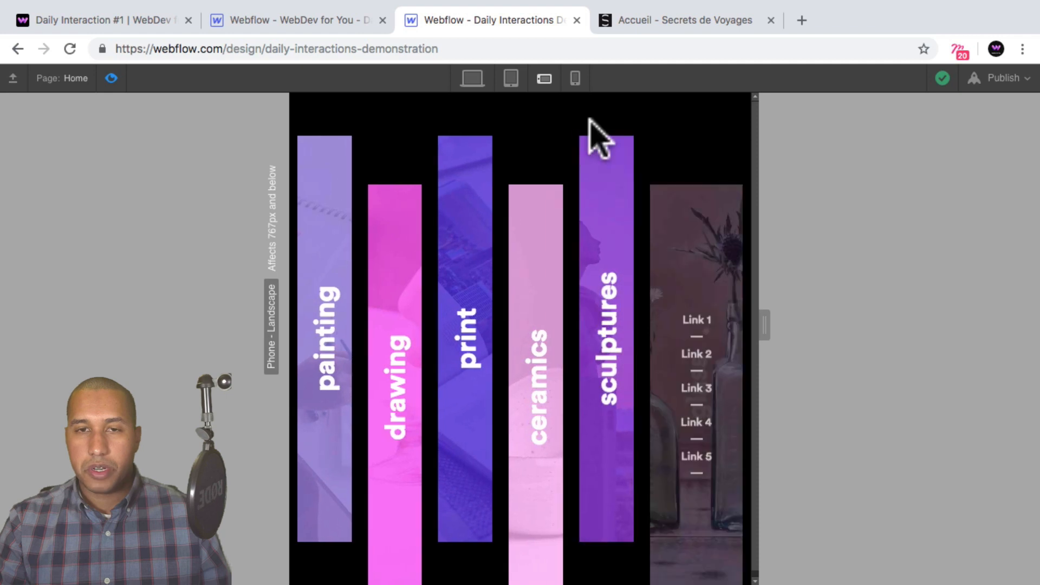
Compare the previewed panels across the desktop, tablet, phone landscape and phone portrait breakpoints, and exit the preview.
click(511, 78)
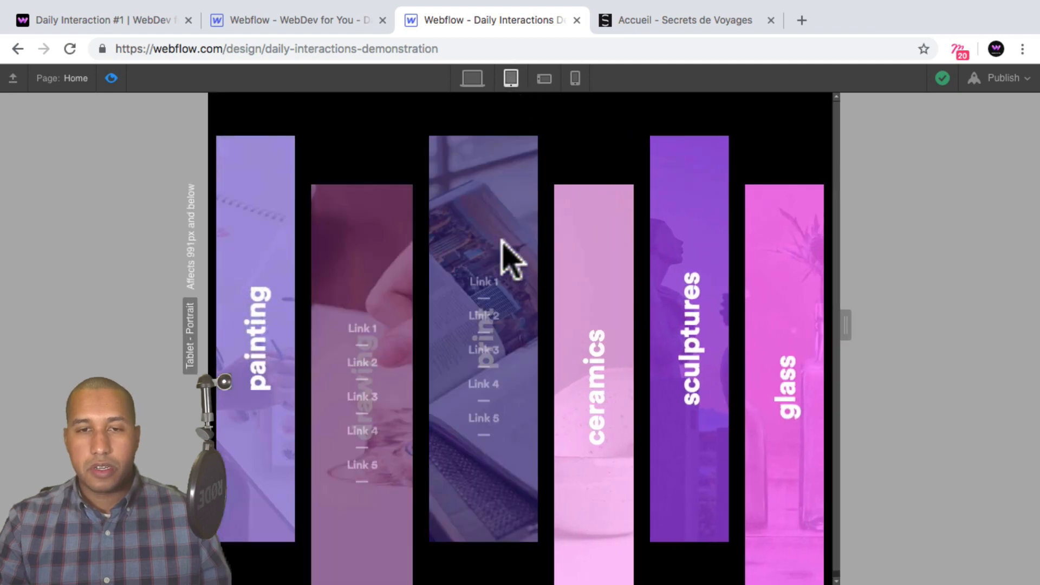
click(472, 78)
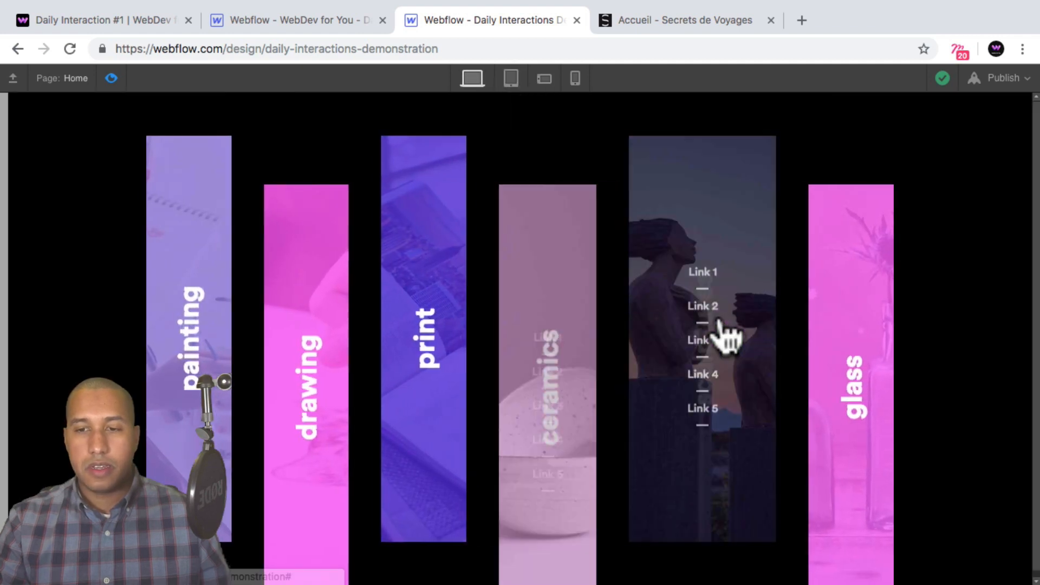
click(544, 78)
click(472, 78)
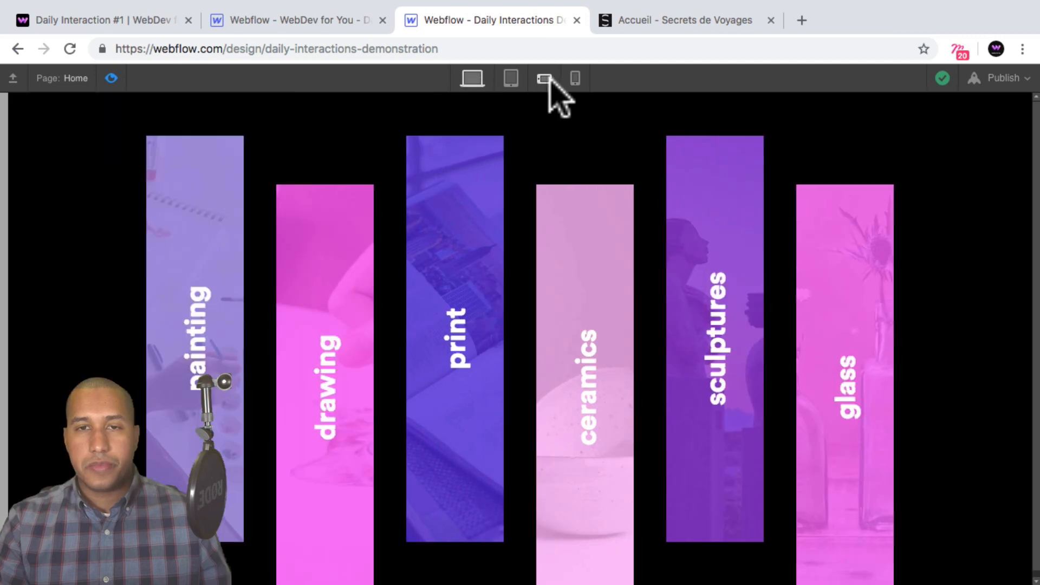
click(544, 78)
click(576, 78)
click(544, 78)
click(575, 78)
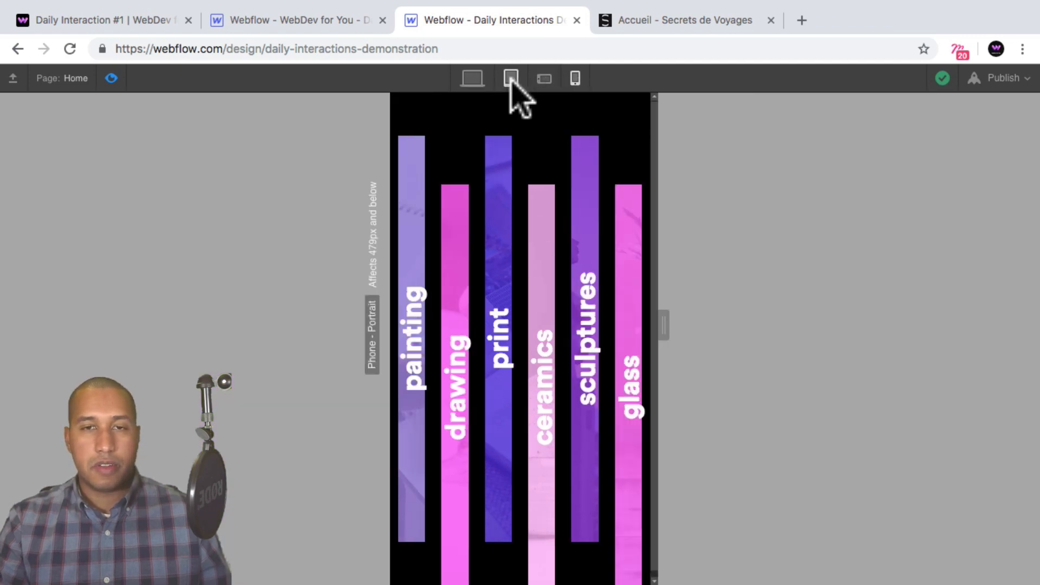
click(472, 78)
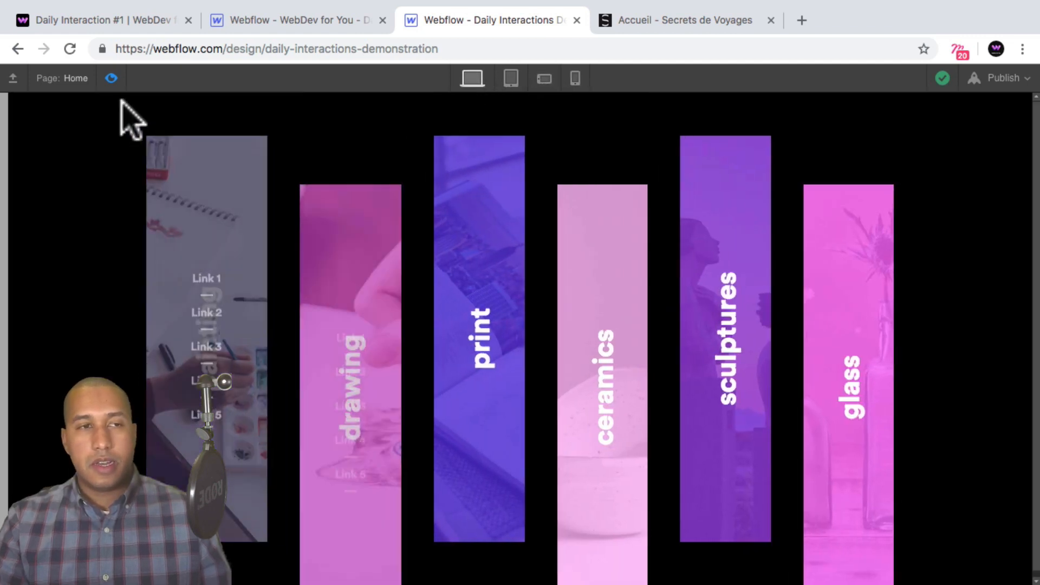
click(112, 78)
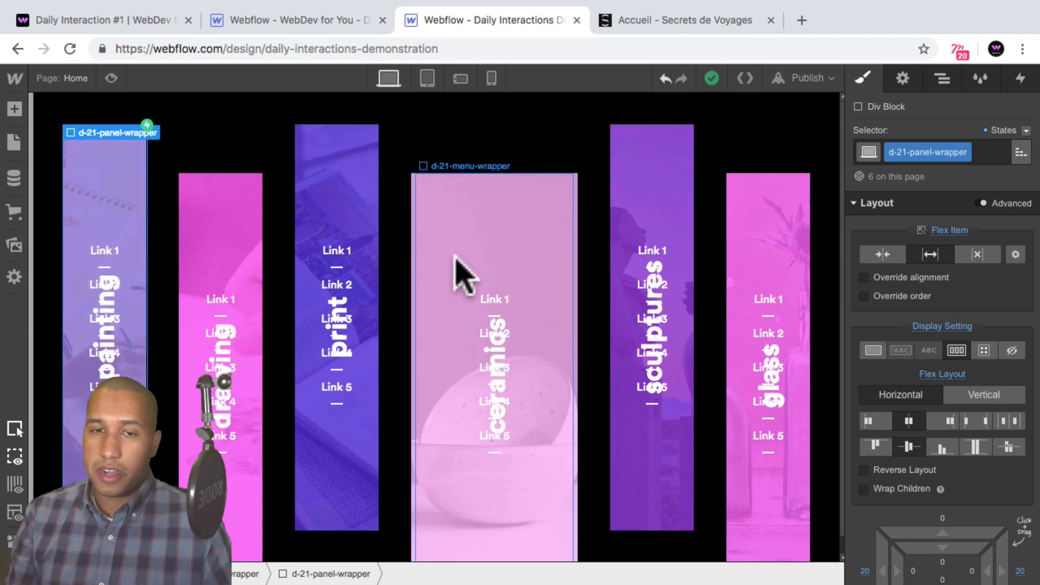
Review the staggered destination panels and their hover menus on the Secrets de Voyages website.
click(643, 19)
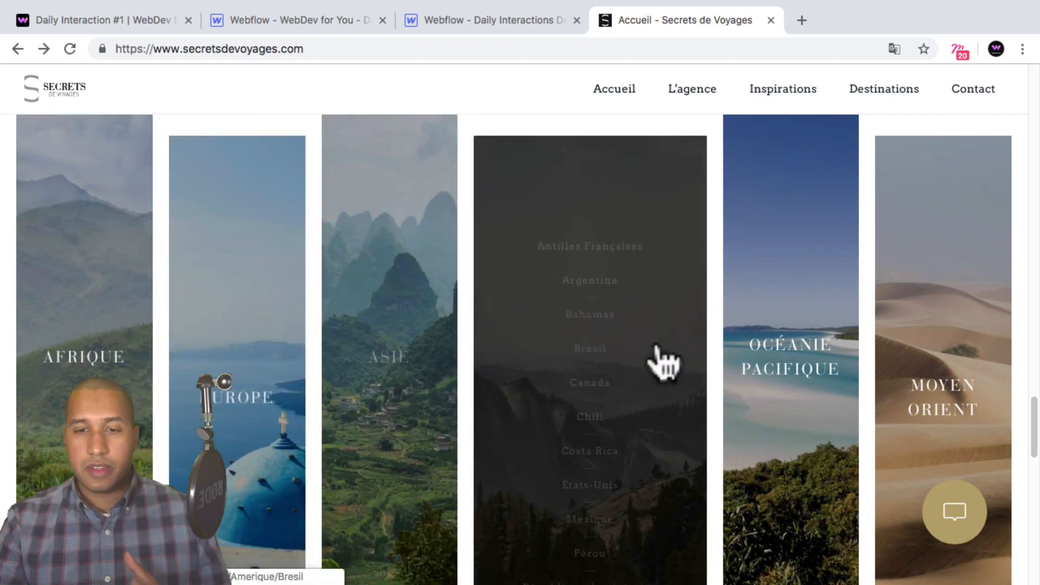
scroll(959, 298, up, 7)
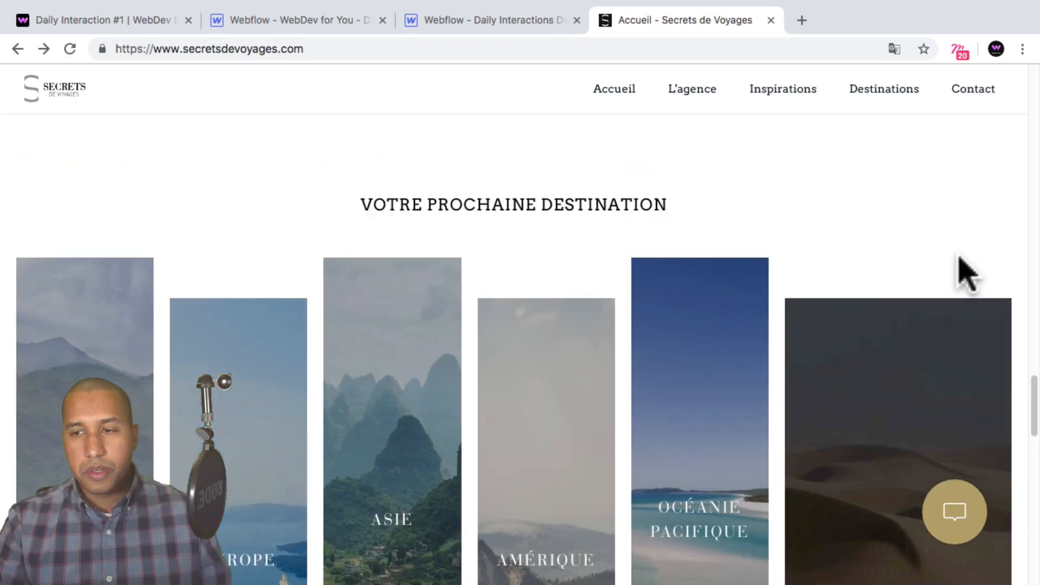
scroll(965, 265, up, 7)
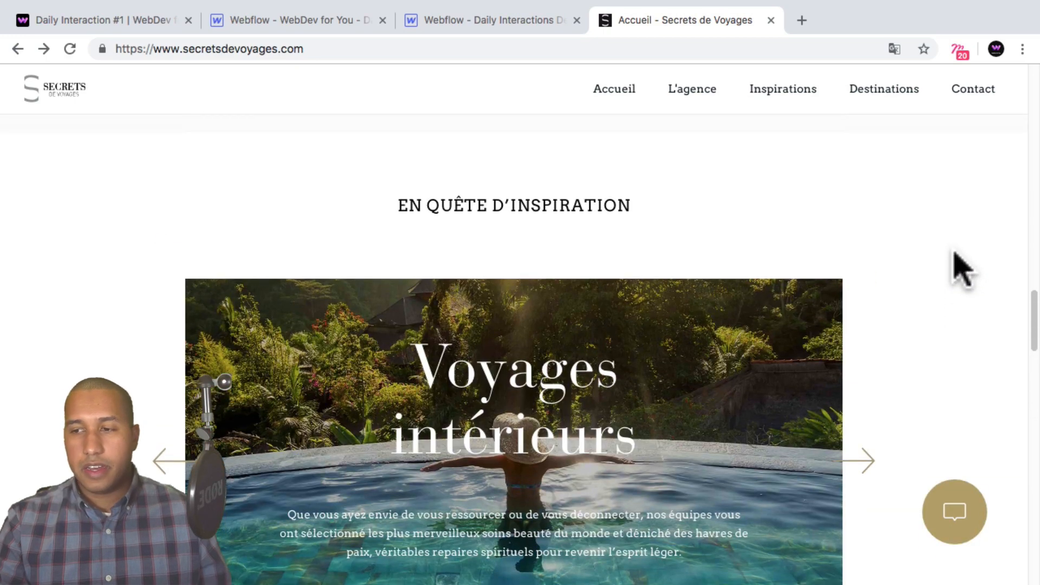
drag(1034, 309, 1033, 409)
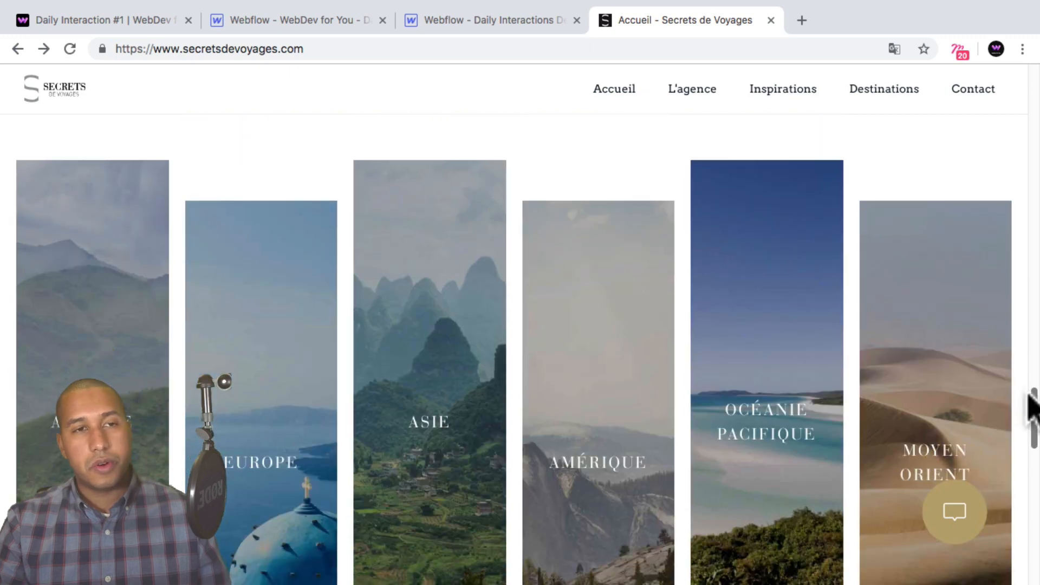
Compare the finished panels with the Demo 21 page and check the painting panel's hover menu there.
click(129, 27)
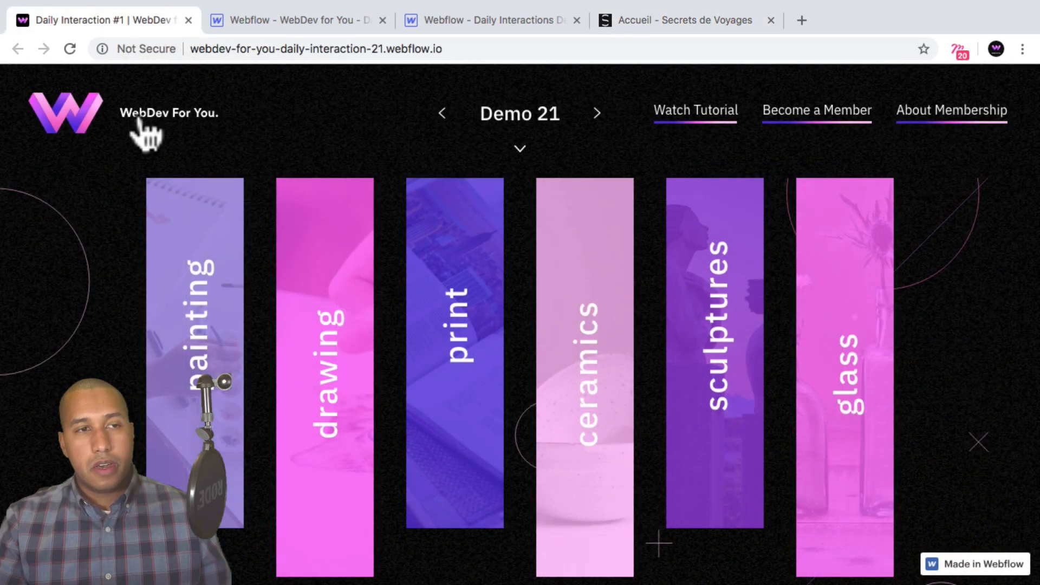
click(480, 21)
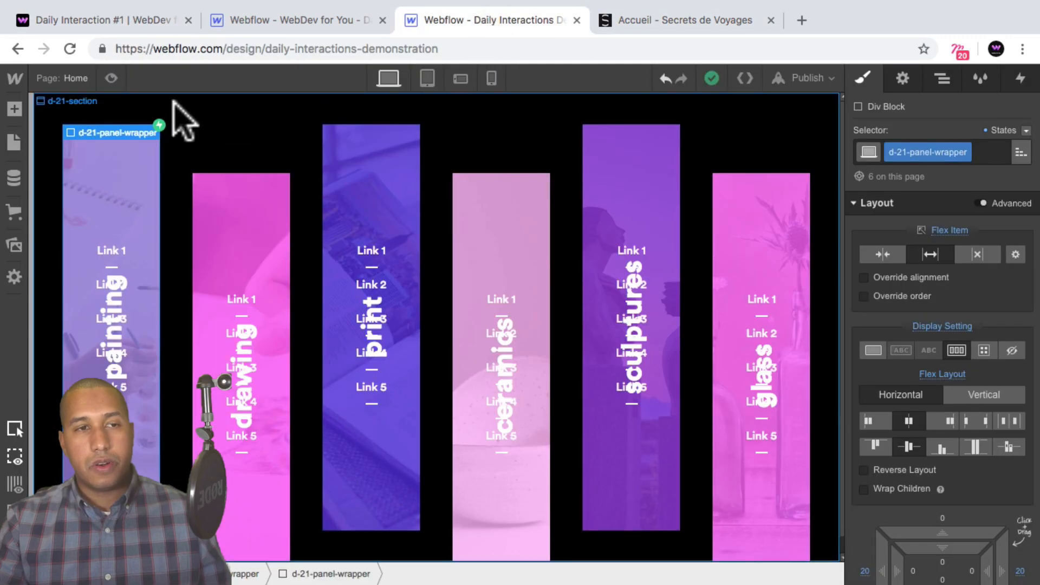
click(129, 27)
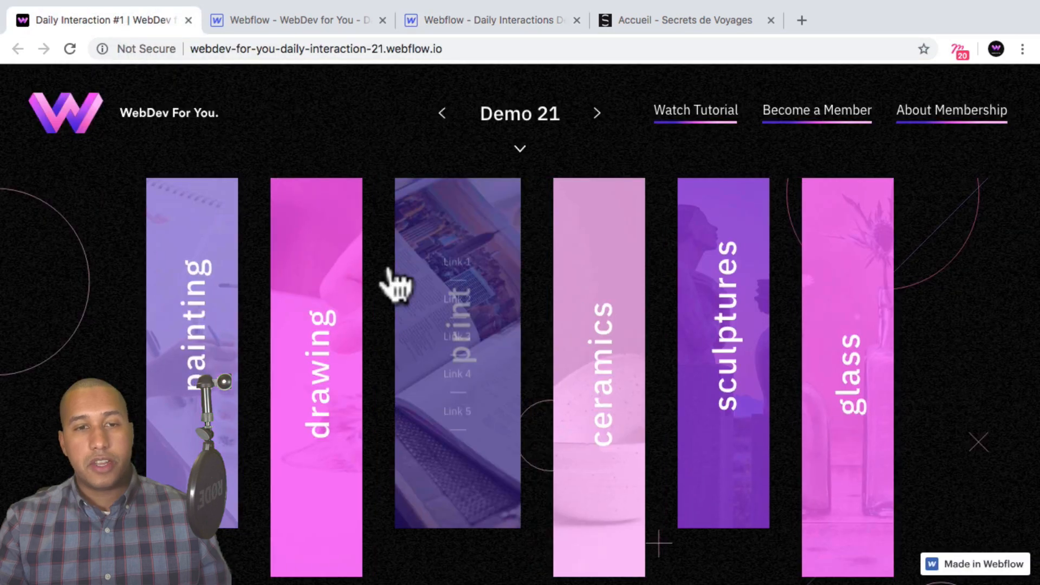
mouse_move(231, 304)
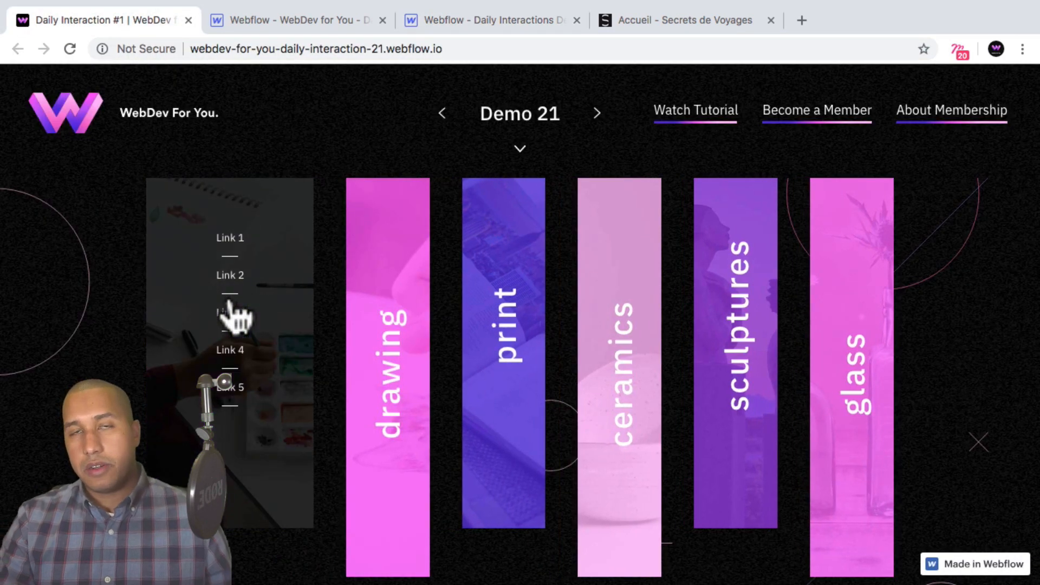